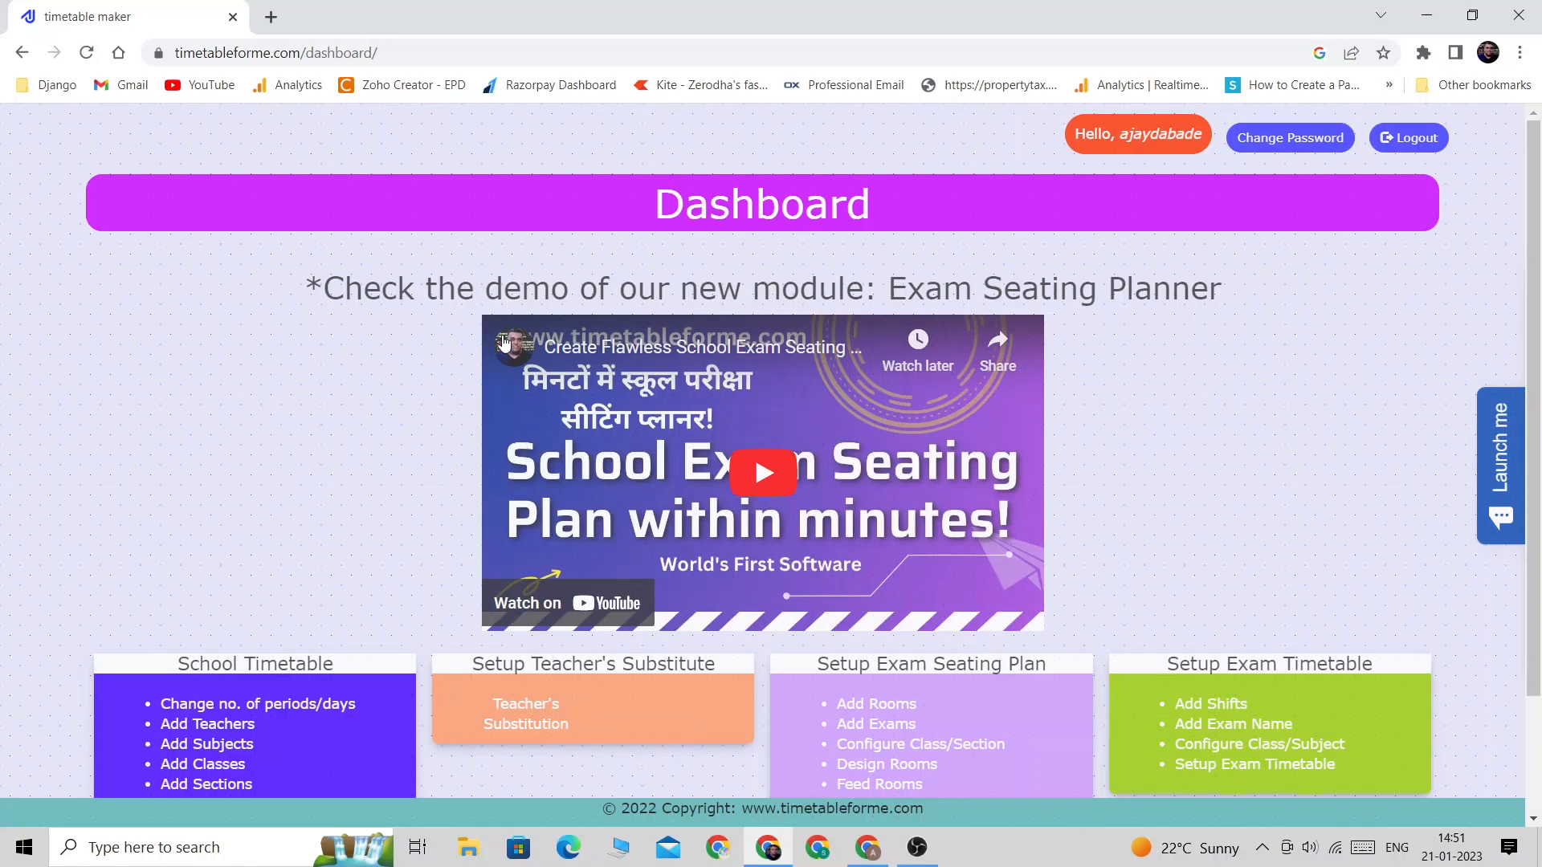
Open the Add Rooms page of the exam seating plan and look through the existing room list.
{"action": "scroll", "coordinate": [394, 527], "scroll_direction": "down", "scroll_amount": 2}
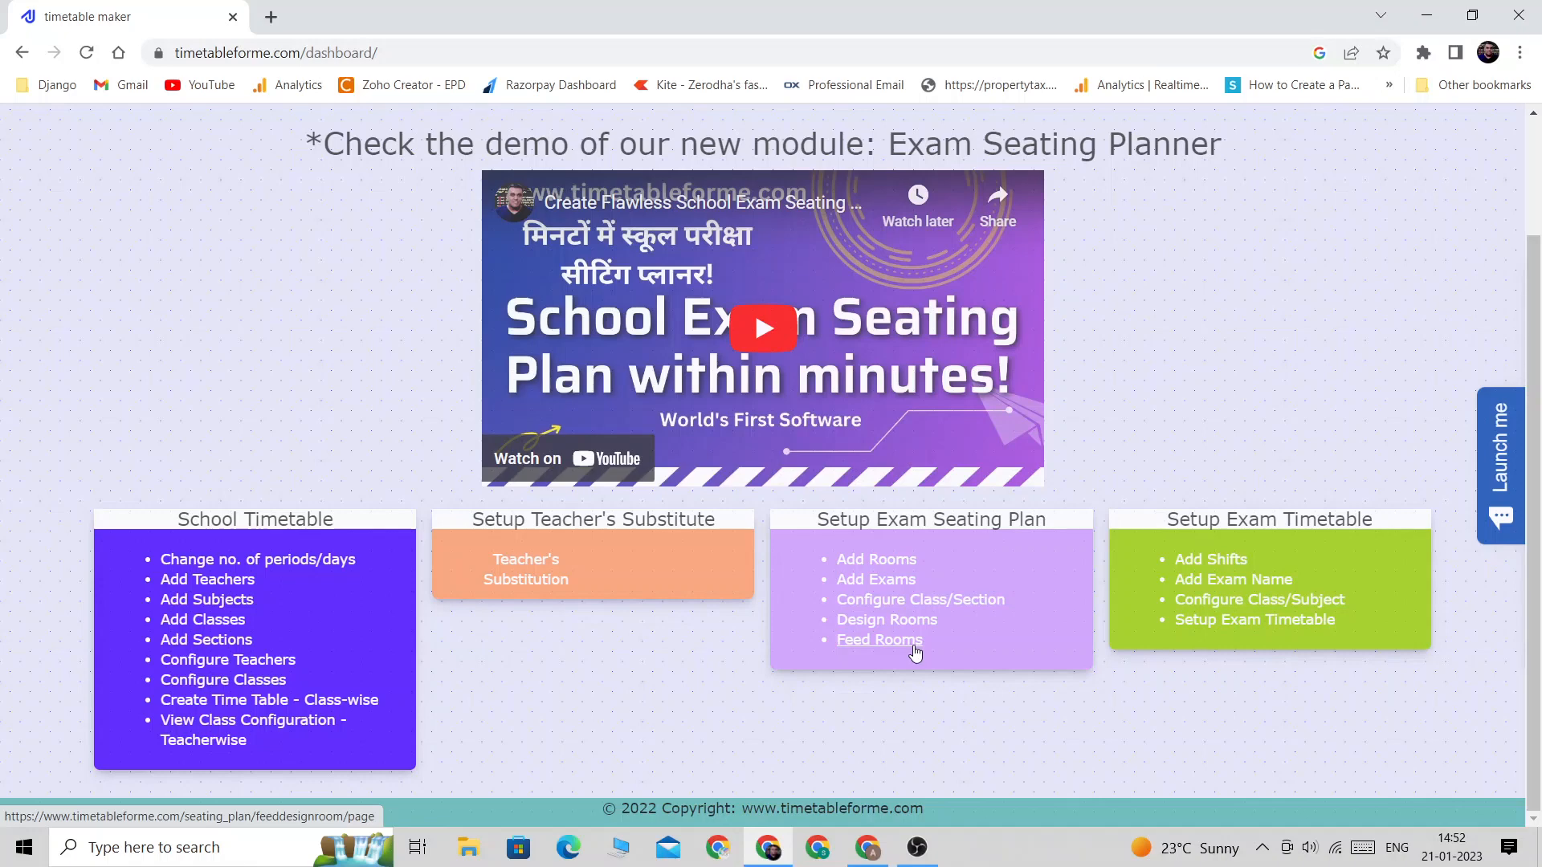
{"action": "left_click", "coordinate": [880, 561]}
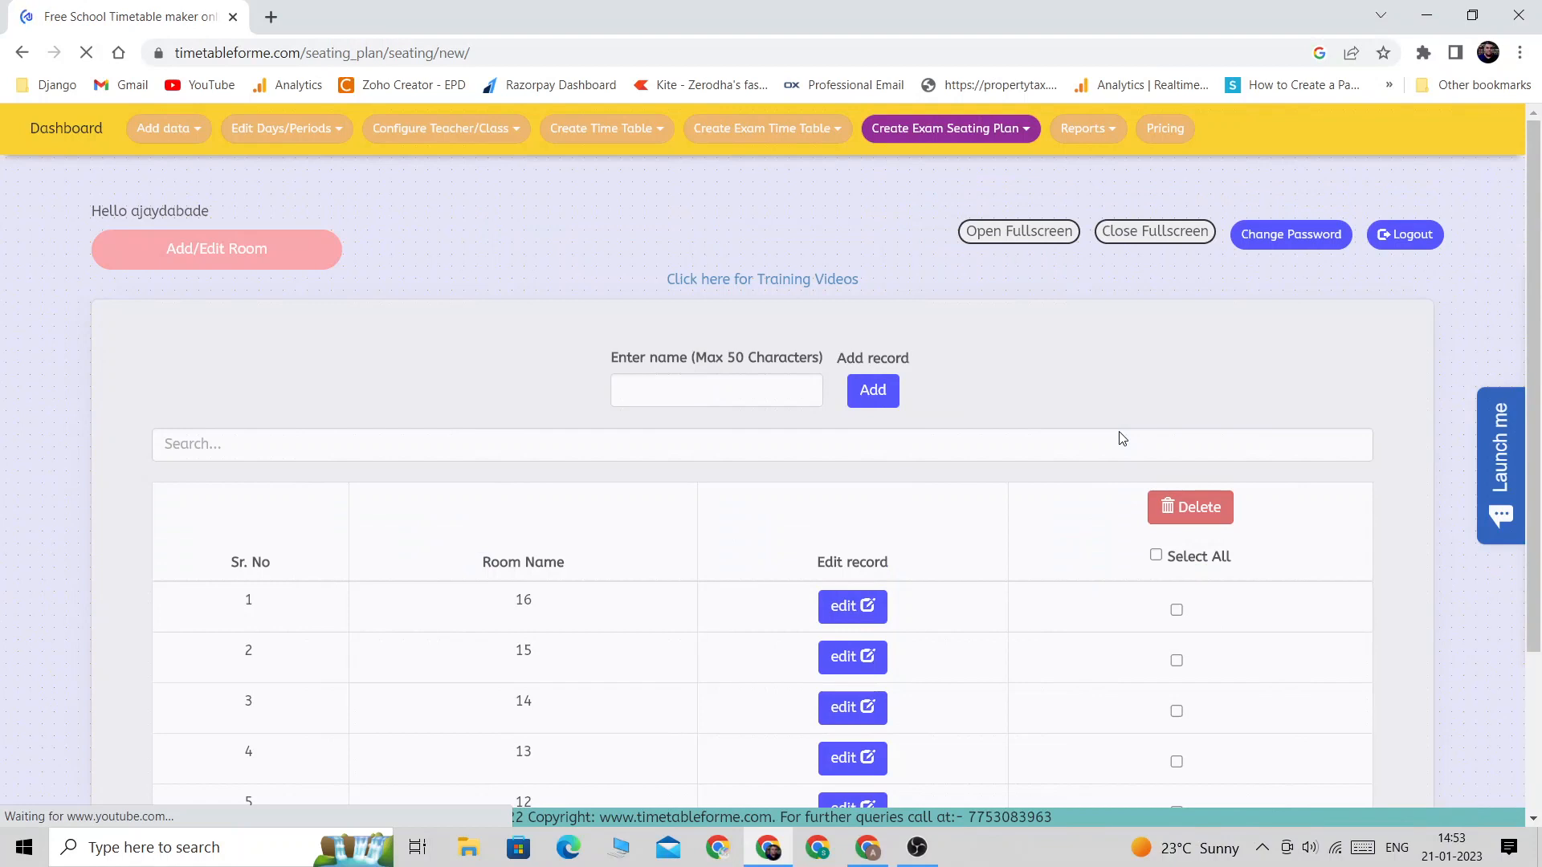
{"action": "scroll", "coordinate": [1122, 438], "scroll_direction": "down", "scroll_amount": 3}
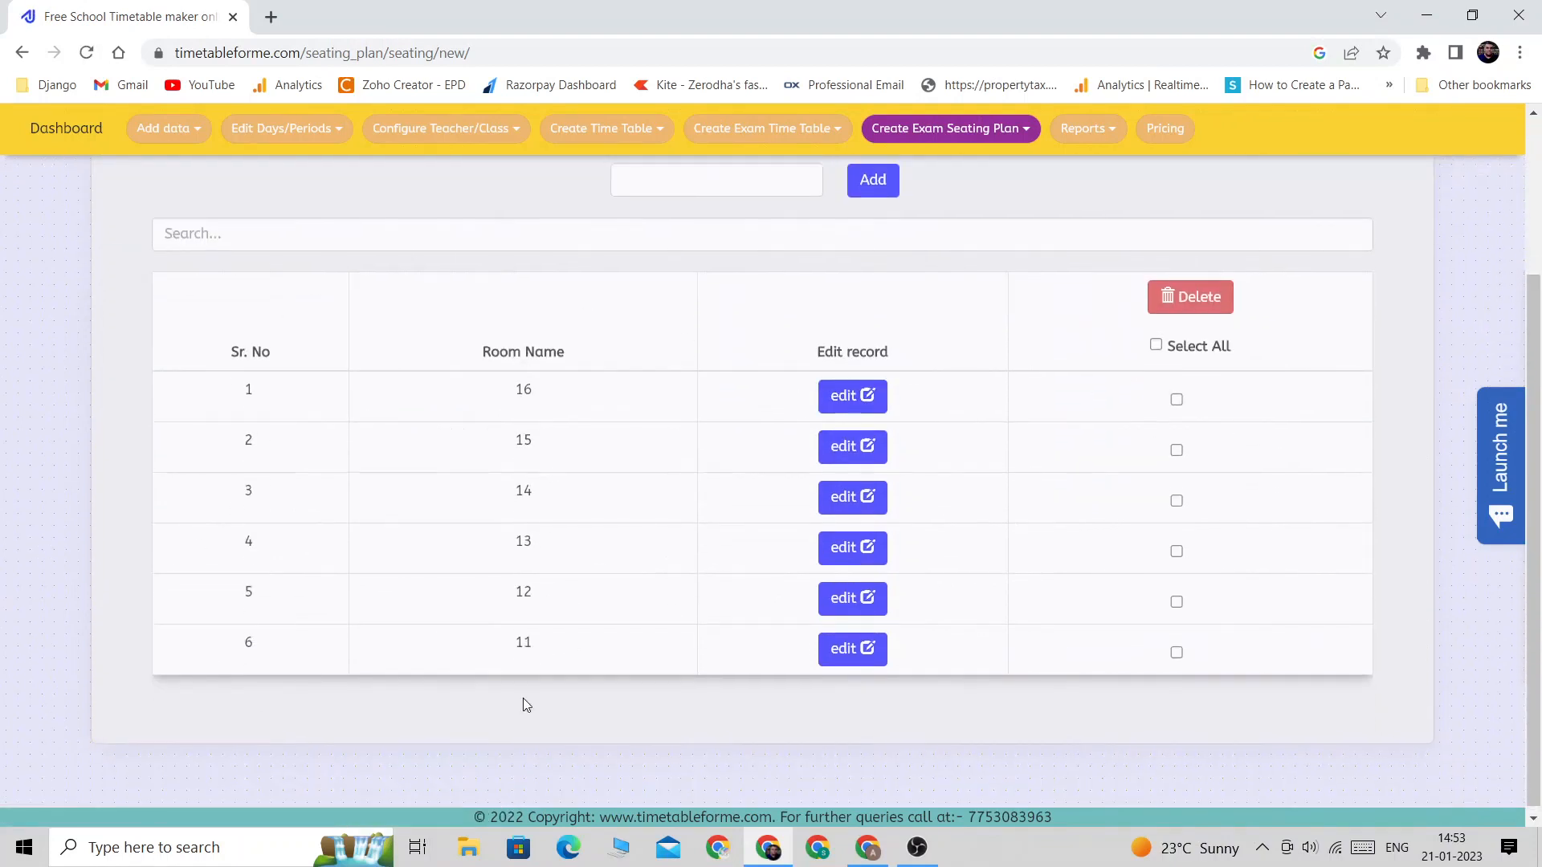
{"action": "scroll", "coordinate": [523, 705], "scroll_direction": "up", "scroll_amount": 3}
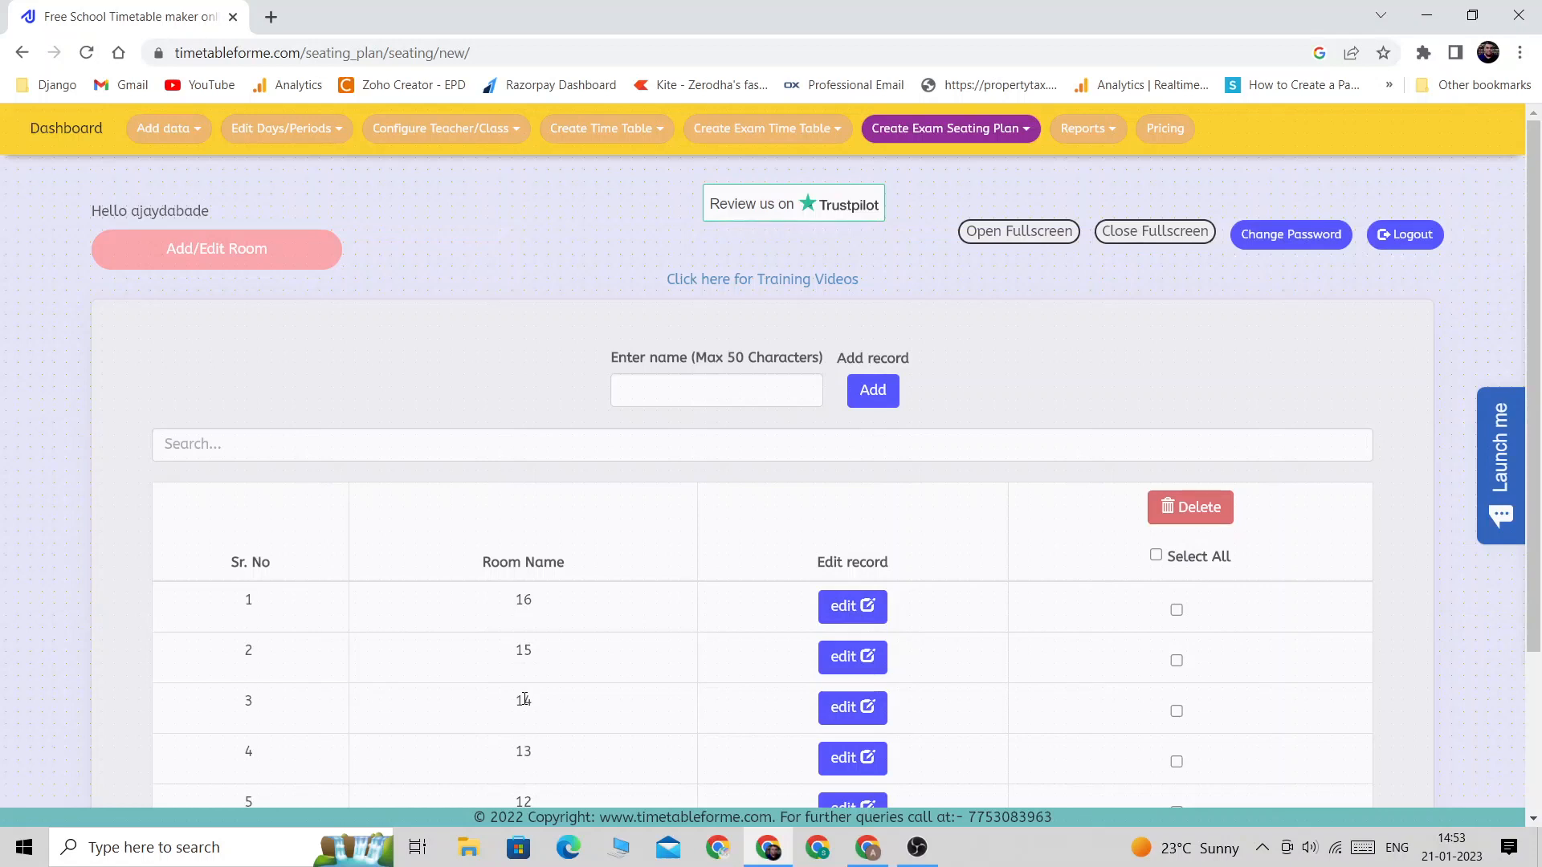
{"action": "left_click", "coordinate": [714, 387]}
{"action": "type", "text": "ah"}
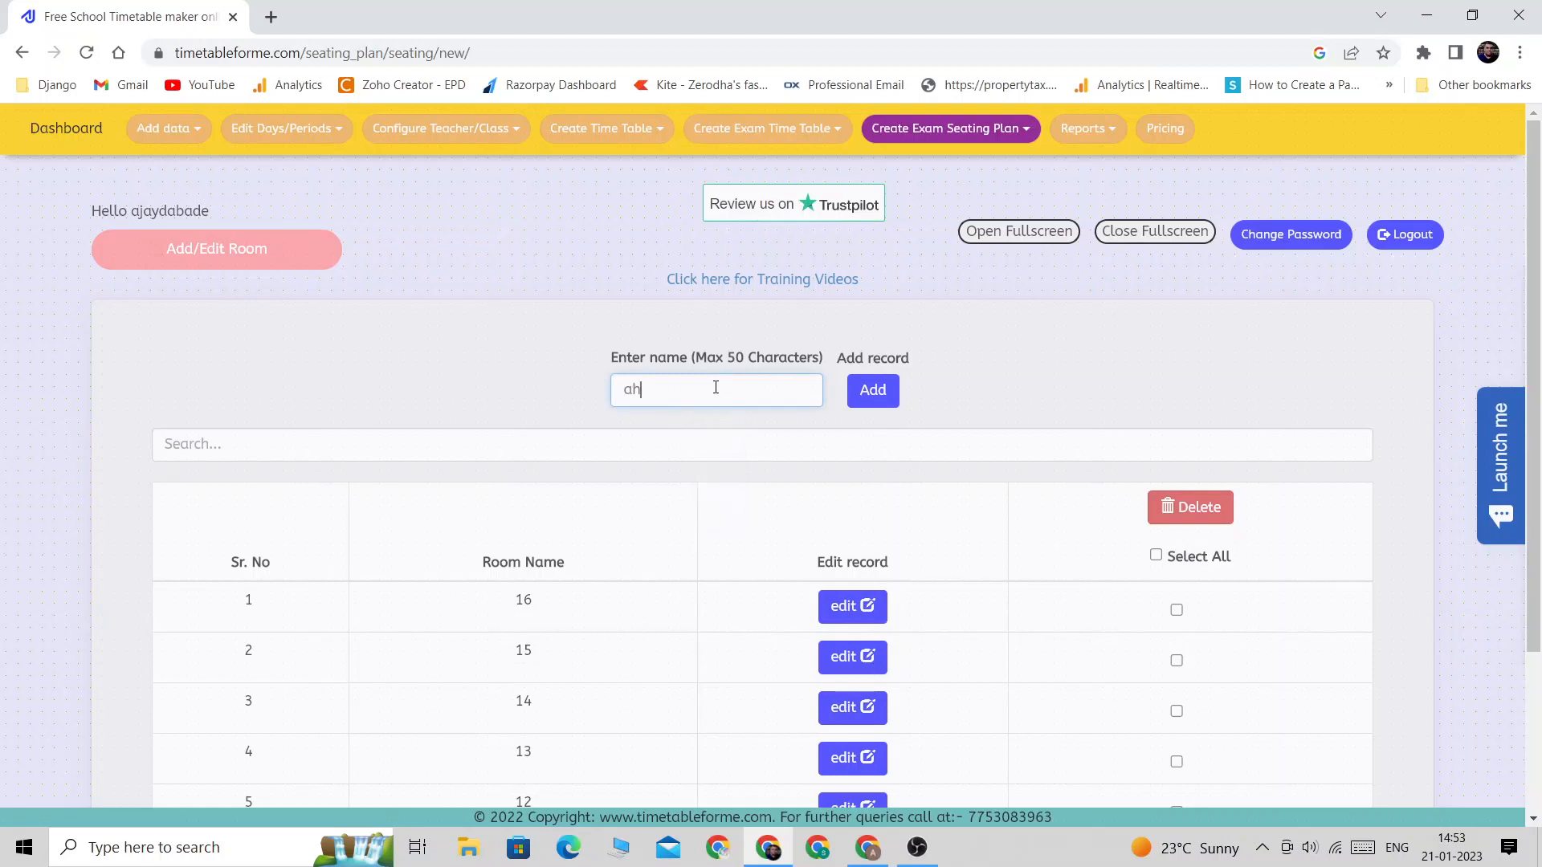
{"action": "type", "text": "at"}
{"action": "key", "text": "BackSpace"}
{"action": "key", "text": "BackSpace"}
{"action": "key", "text": "BackSpace"}
{"action": "key", "text": "BackSpace"}
{"action": "type", "text": "xyz"}
{"action": "key", "text": "BackSpace"}
{"action": "key", "text": "BackSpace"}
{"action": "key", "text": "BackSpace"}
{"action": "scroll", "coordinate": [699, 409], "scroll_direction": "down", "scroll_amount": 3}
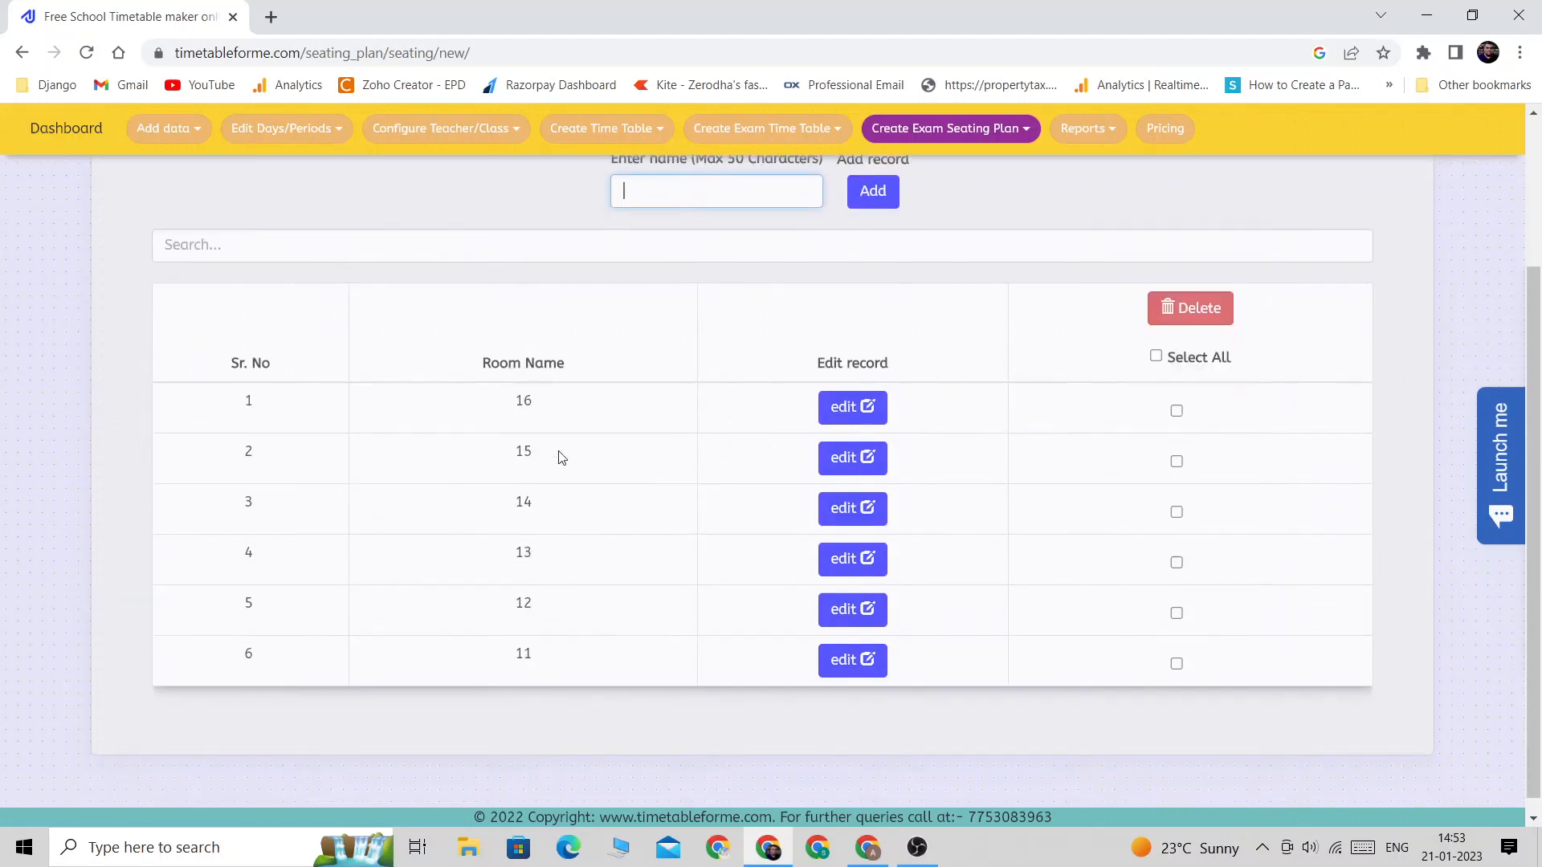
{"action": "scroll", "coordinate": [557, 455], "scroll_direction": "up", "scroll_amount": 3}
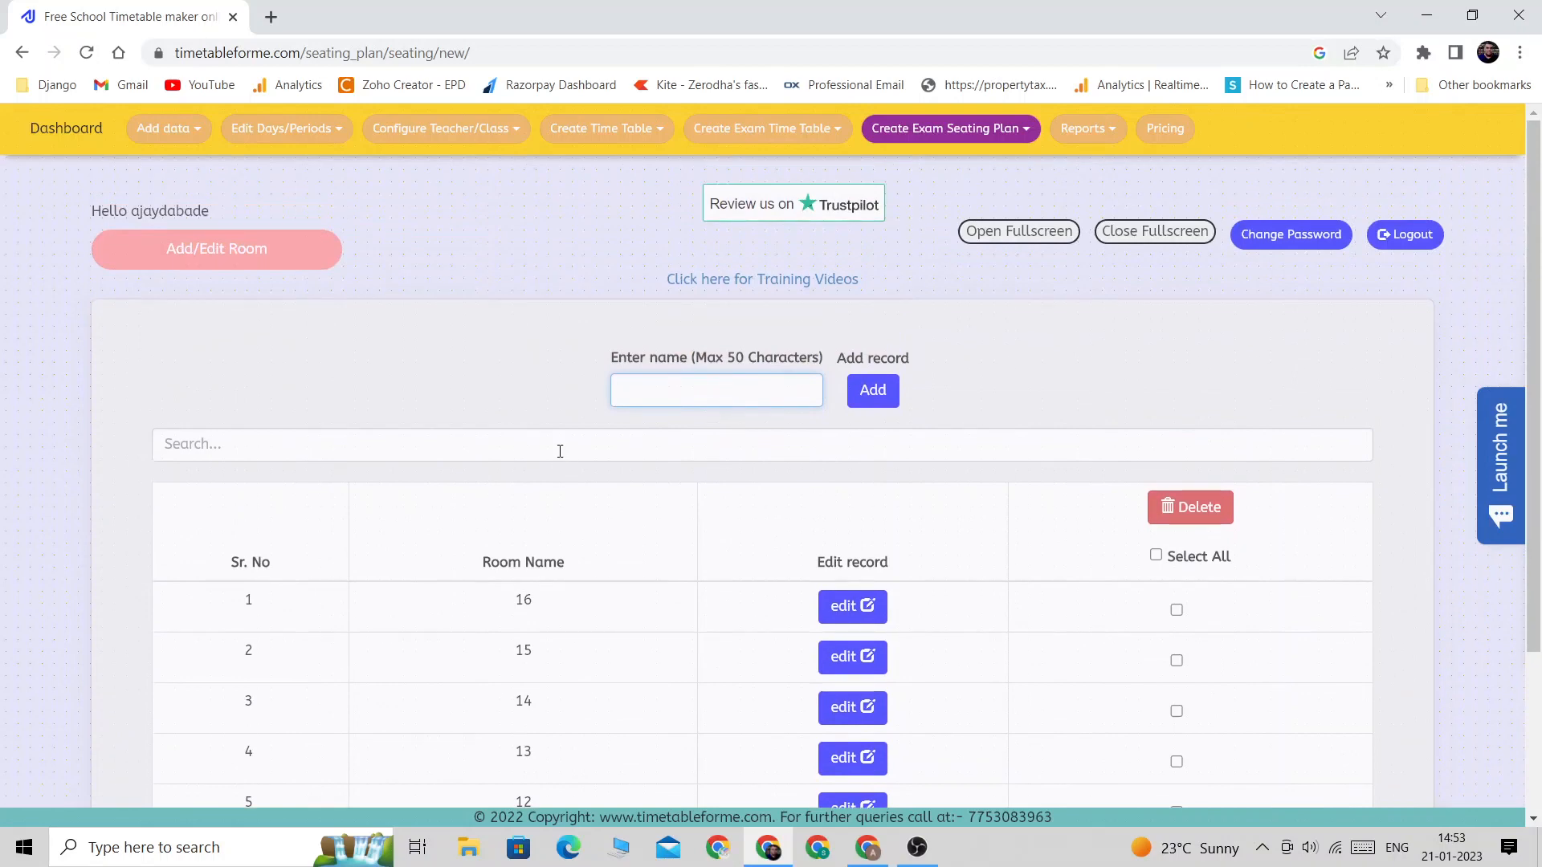
Add two exam rooms named 20 and 21 to the room list.
{"action": "type", "text": "1"}
{"action": "key", "text": "BackSpace"}
{"action": "type", "text": "20"}
{"action": "left_click", "coordinate": [872, 391]}
{"action": "type", "text": "12"}
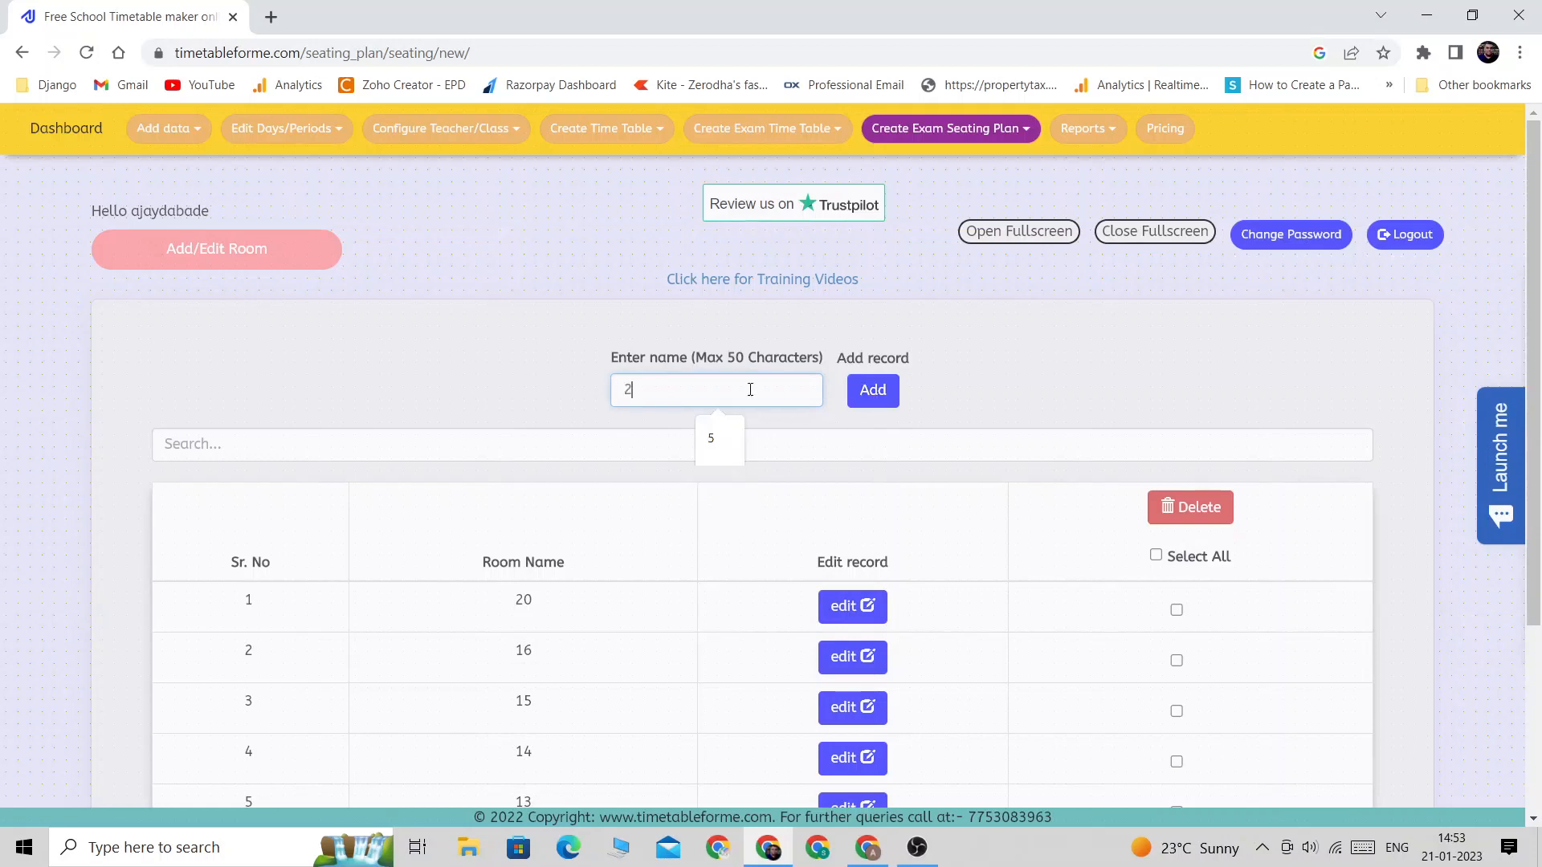
{"action": "left_click", "coordinate": [856, 405]}
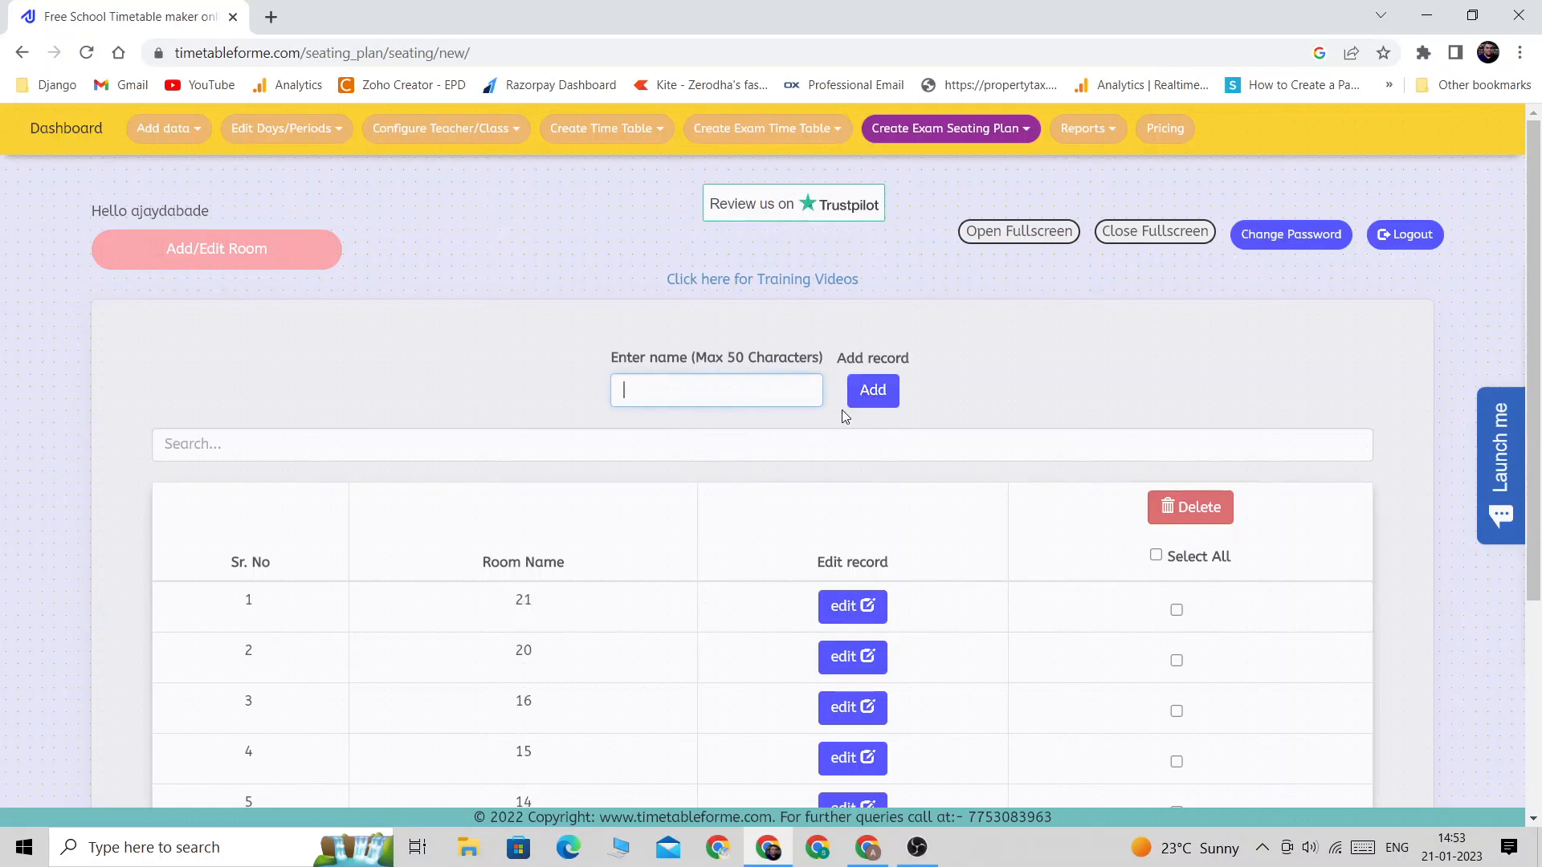
{"action": "double_click", "coordinate": [518, 649]}
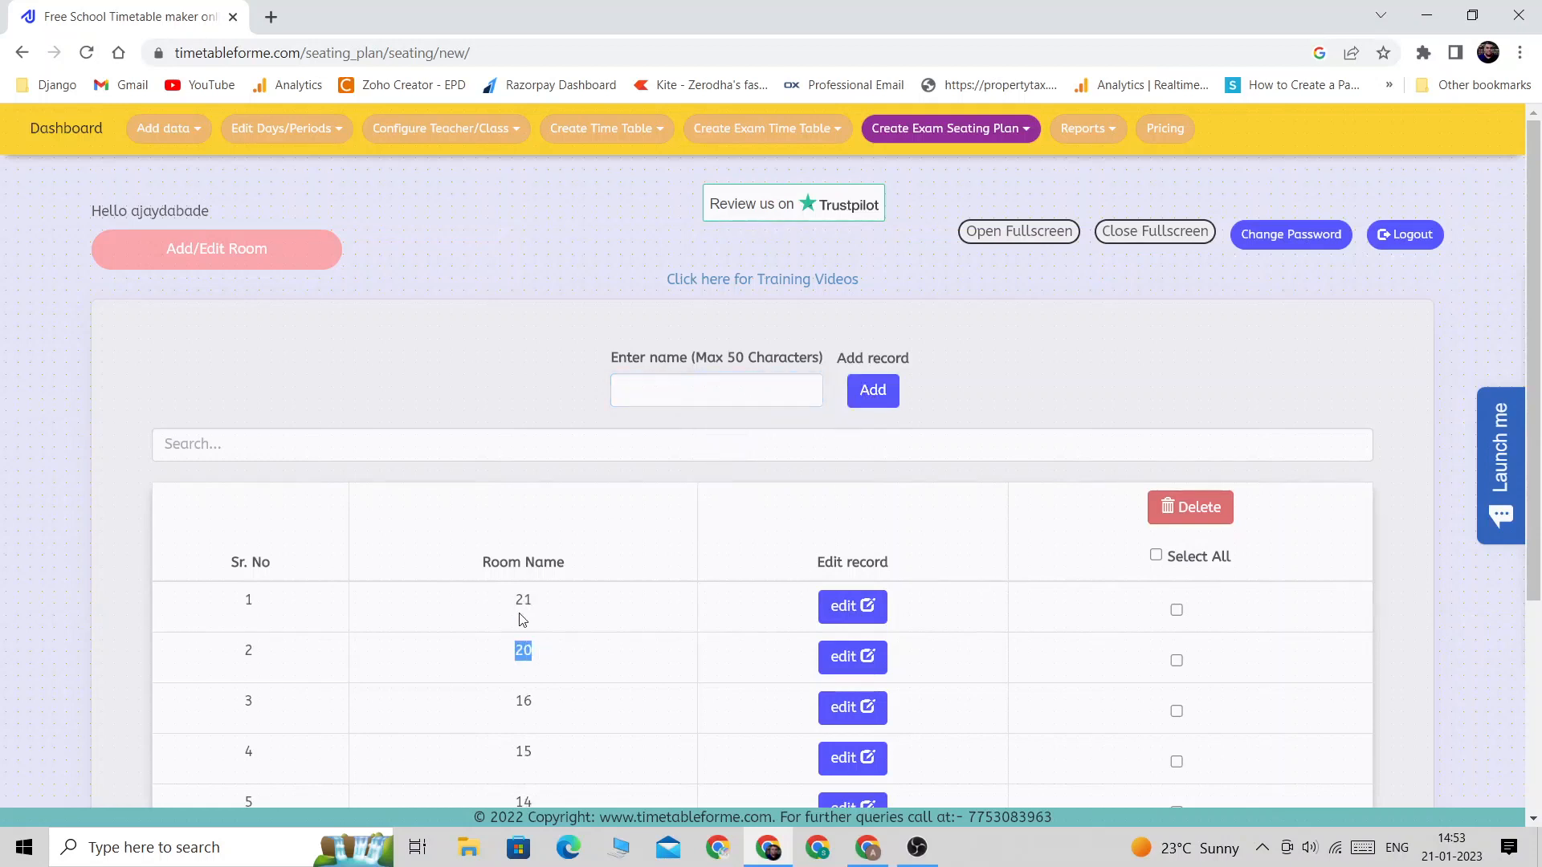
{"action": "double_click", "coordinate": [524, 601]}
Open the Add Exams page of the exam seating plan.
{"action": "scroll", "coordinate": [653, 544], "scroll_direction": "down", "scroll_amount": 2}
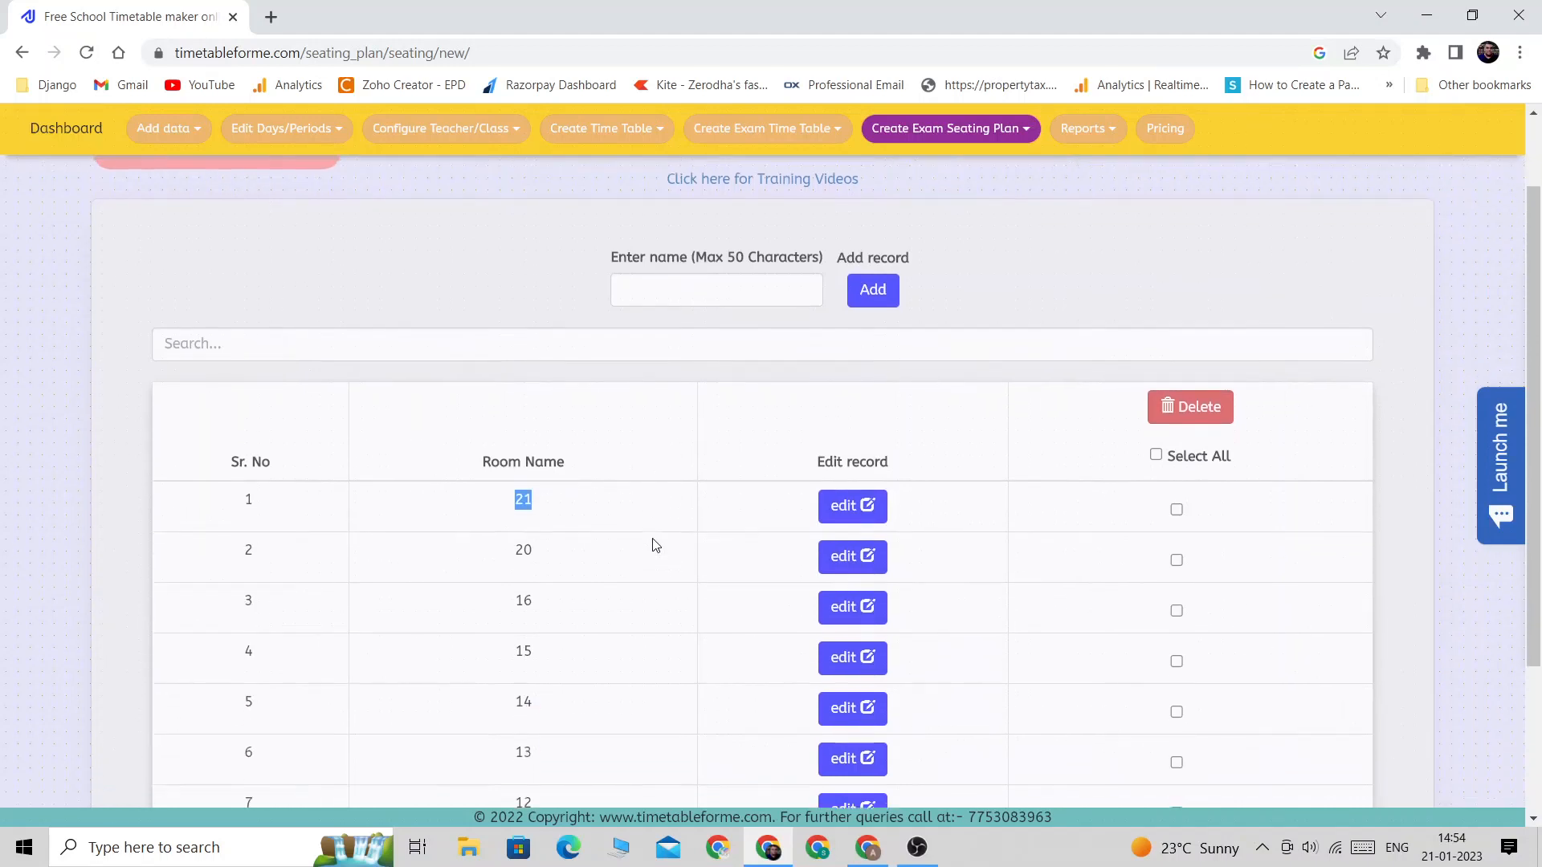
{"action": "scroll", "coordinate": [721, 455], "scroll_direction": "up", "scroll_amount": 2}
{"action": "left_click", "coordinate": [951, 129]}
{"action": "left_click", "coordinate": [923, 213]}
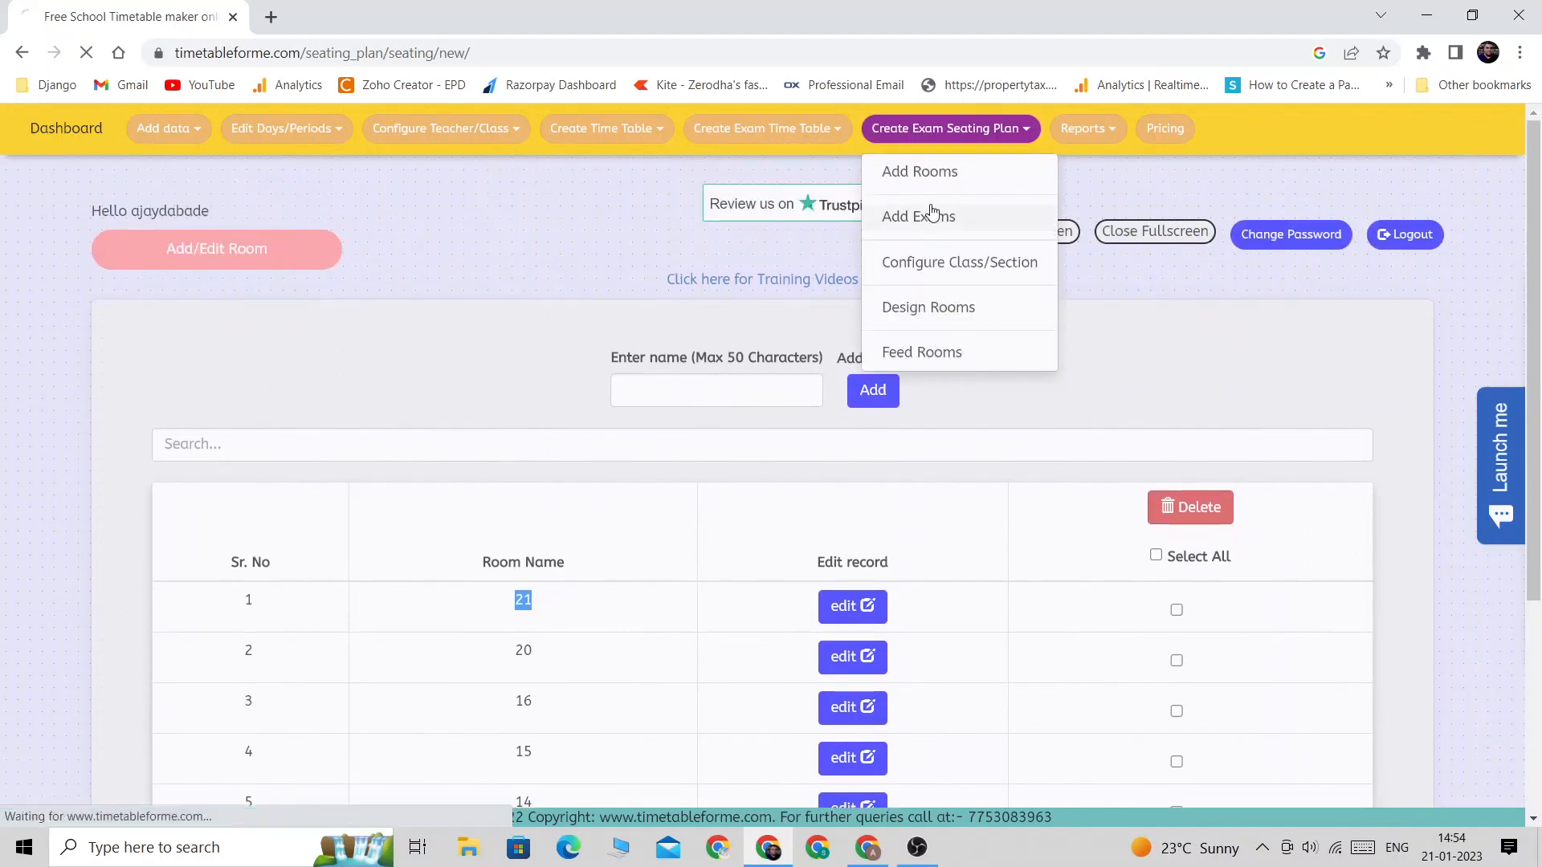
{"action": "left_click", "coordinate": [947, 128]}
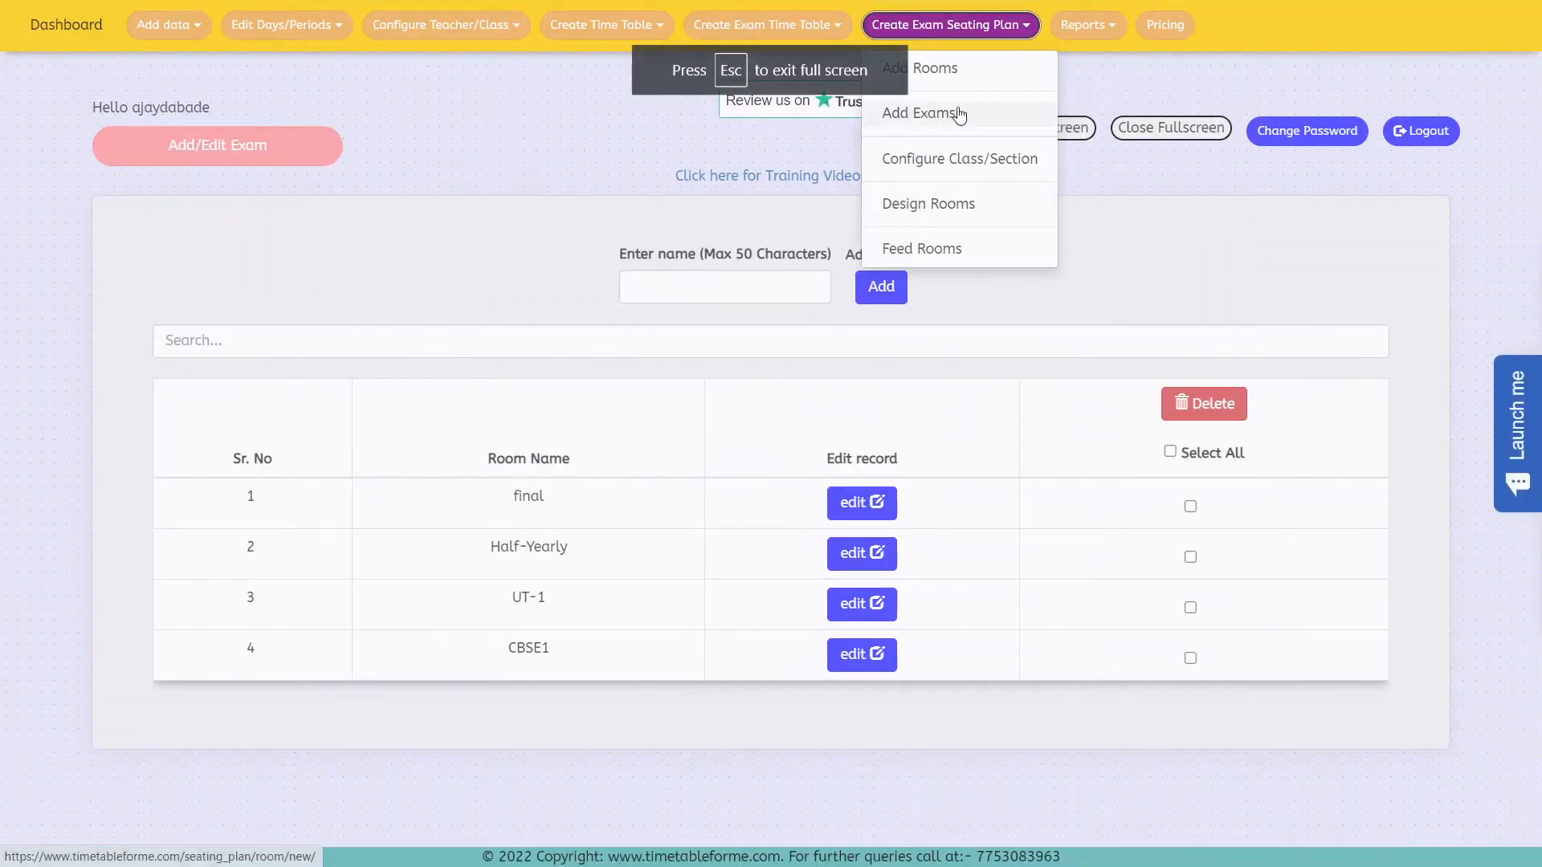
{"action": "left_click", "coordinate": [922, 219]}
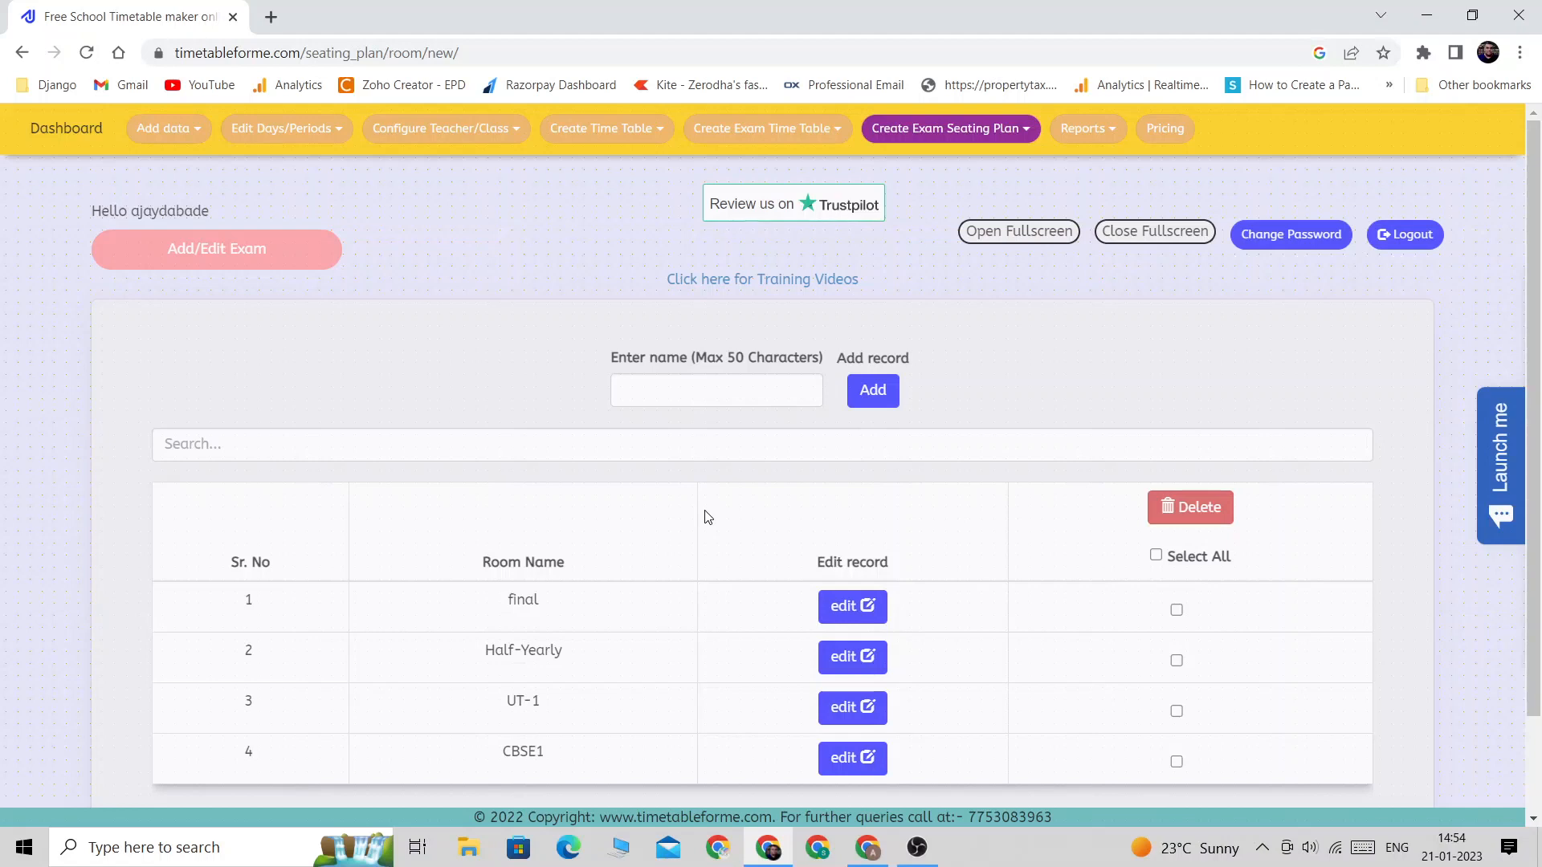
Add a new exam named "demo" to the exam list.
{"action": "scroll", "coordinate": [565, 513], "scroll_direction": "down", "scroll_amount": 2}
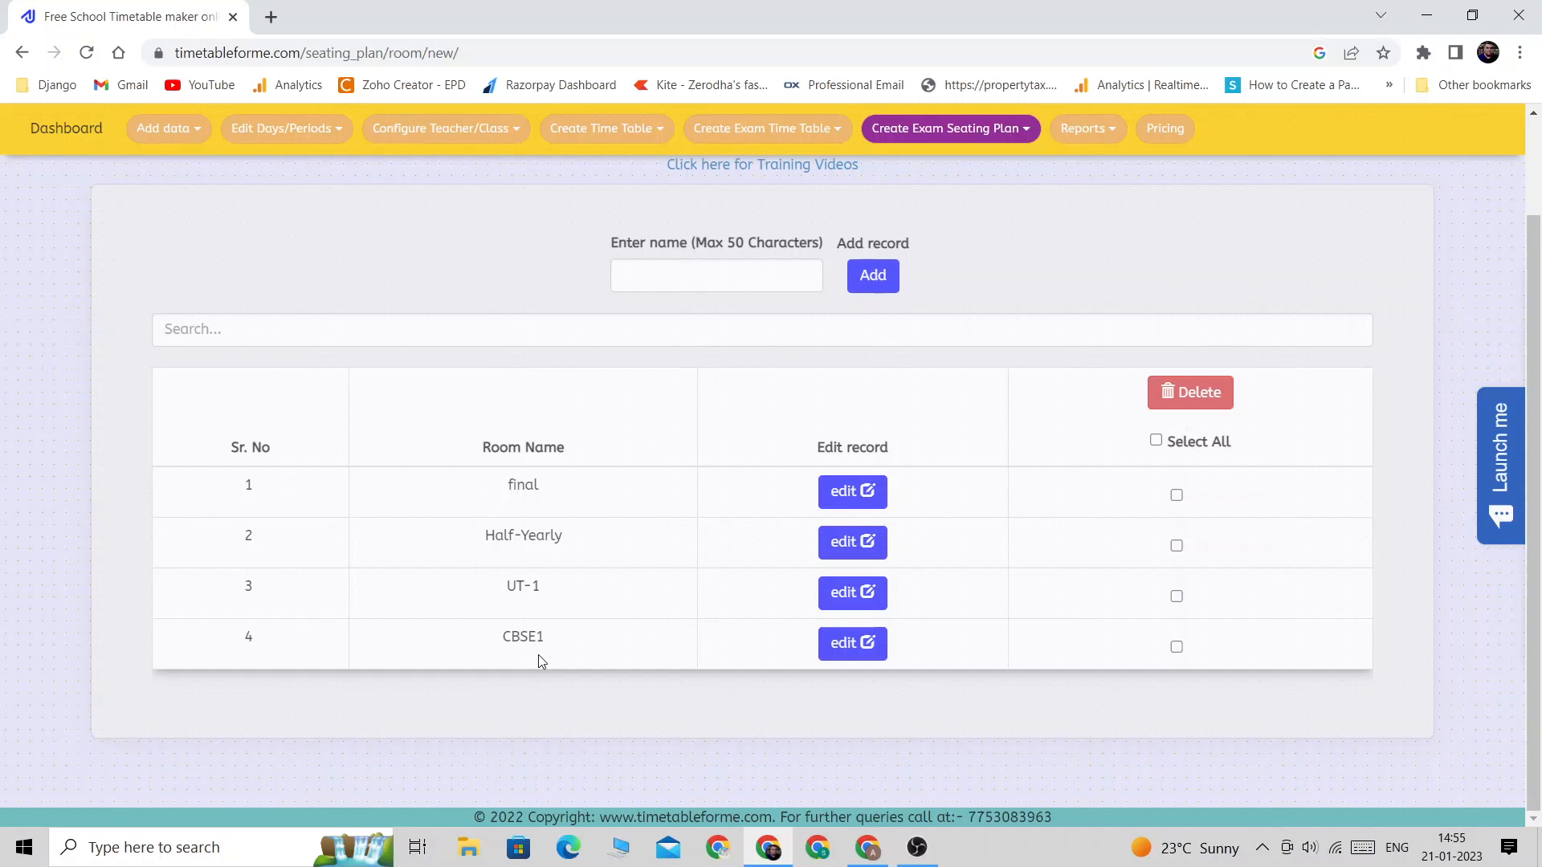
{"action": "left_click", "coordinate": [633, 278]}
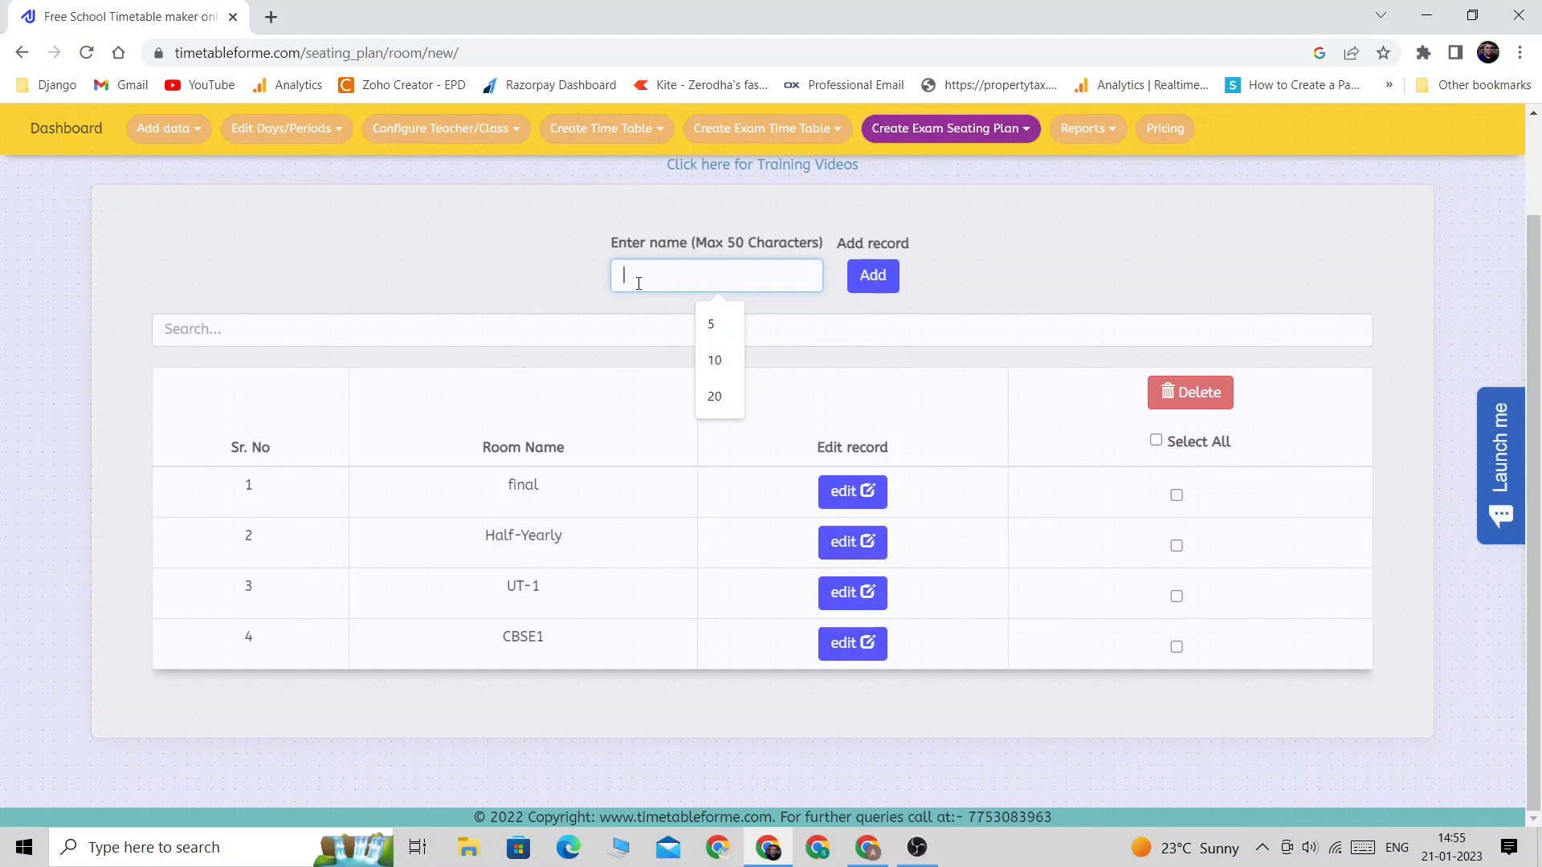
{"action": "type", "text": "dem"}
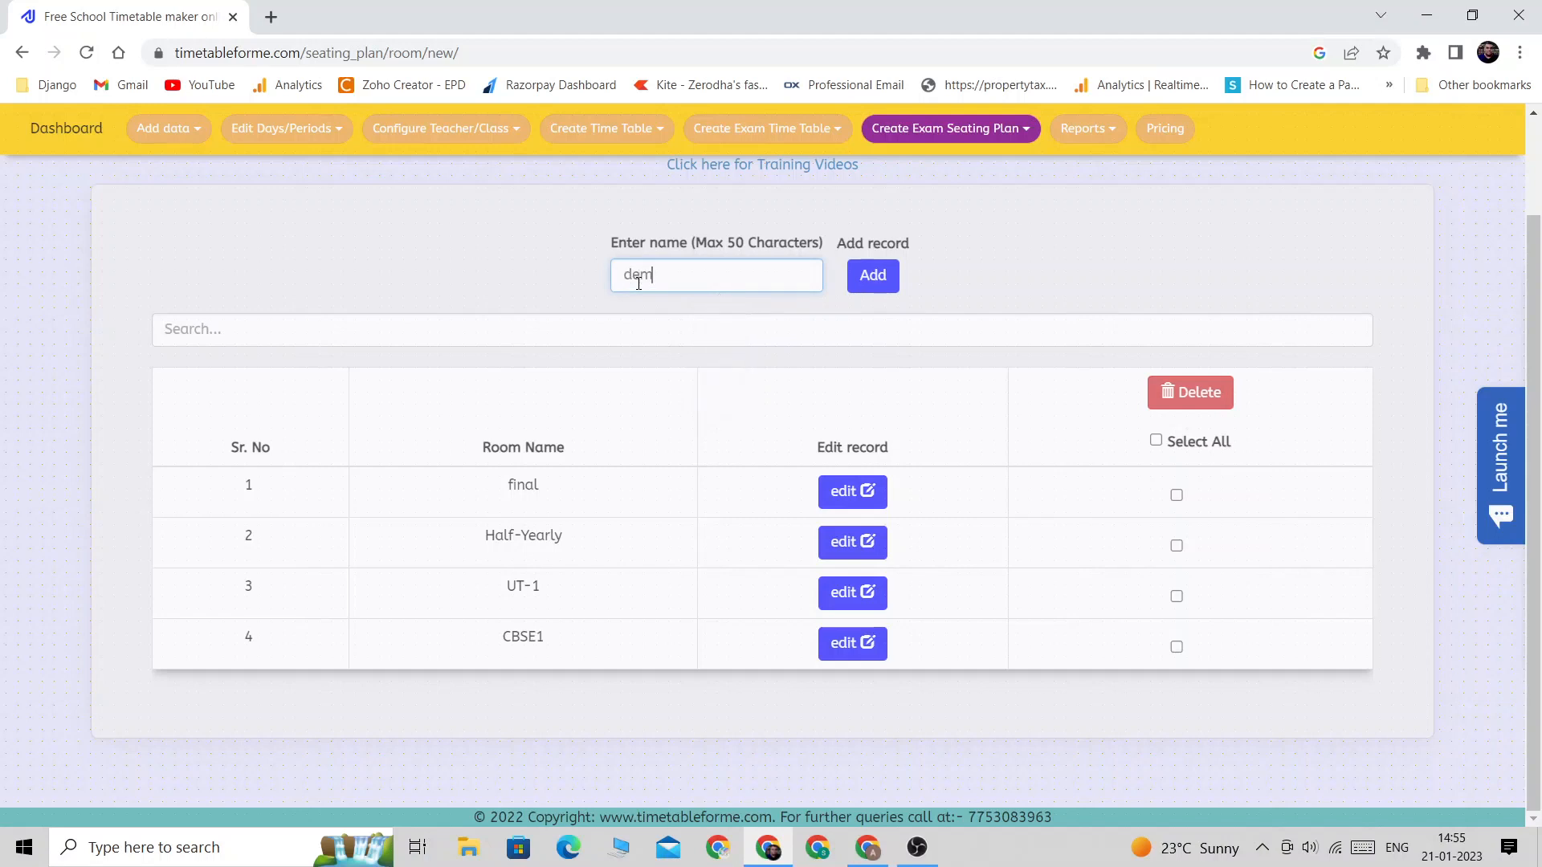
{"action": "type", "text": "o"}
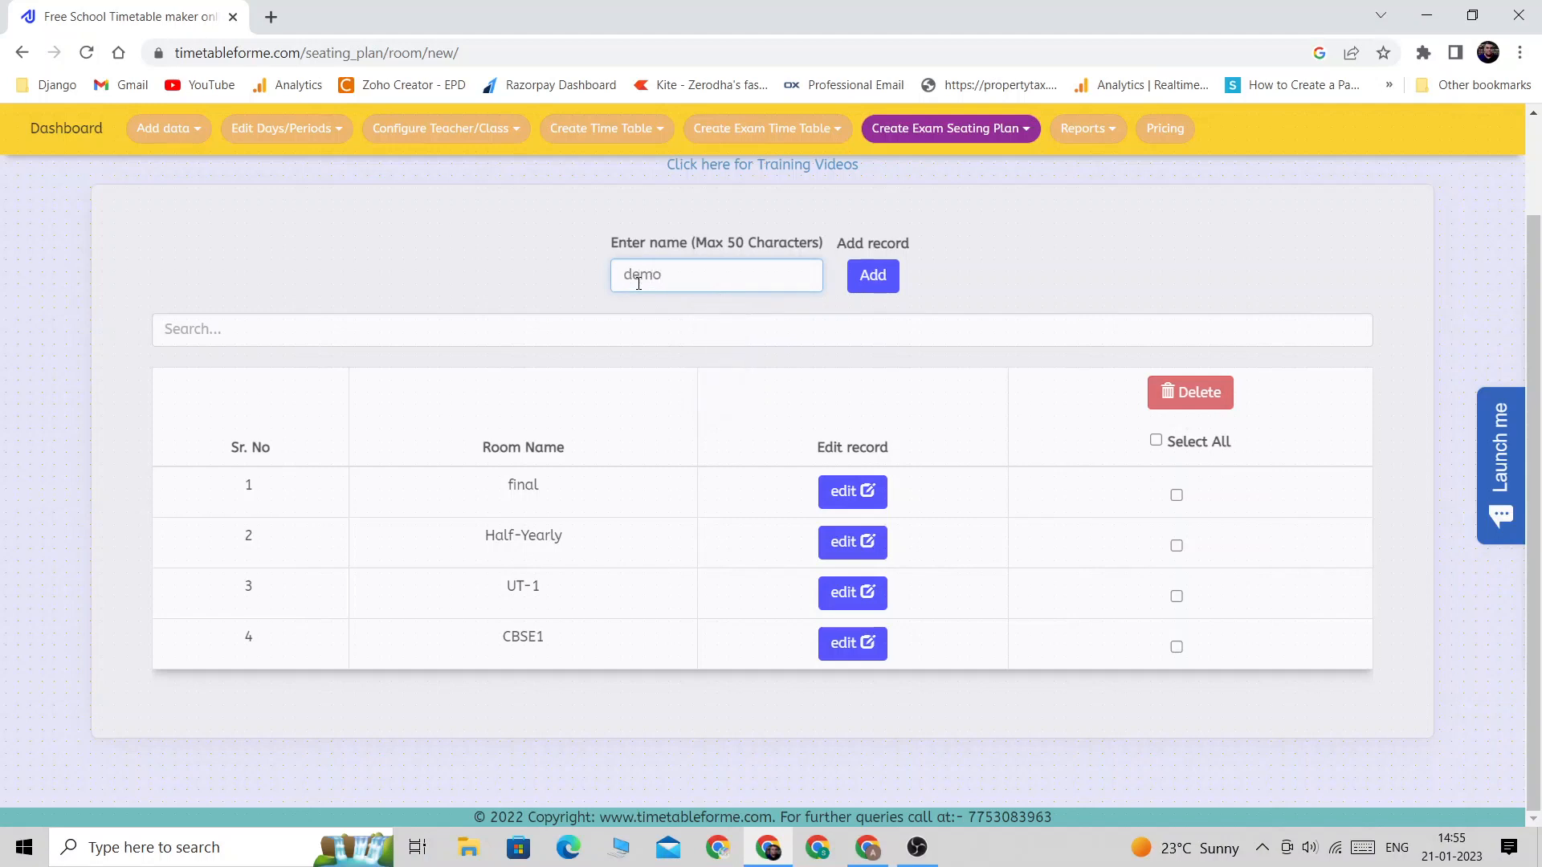
{"action": "left_click", "coordinate": [875, 276]}
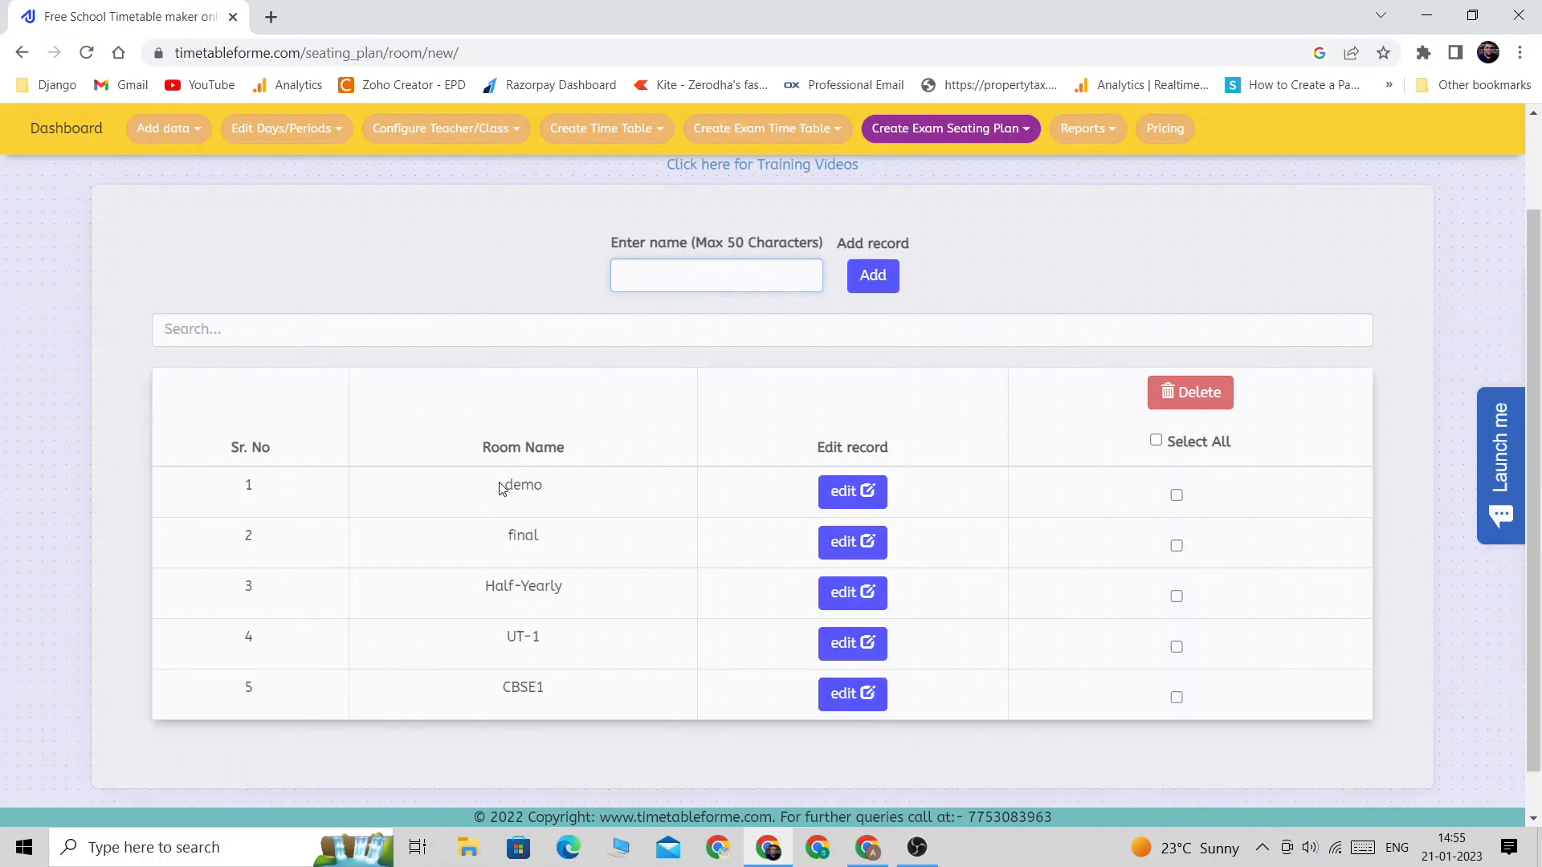
{"action": "left_click_drag", "start_coordinate": [502, 488], "coordinate": [580, 491]}
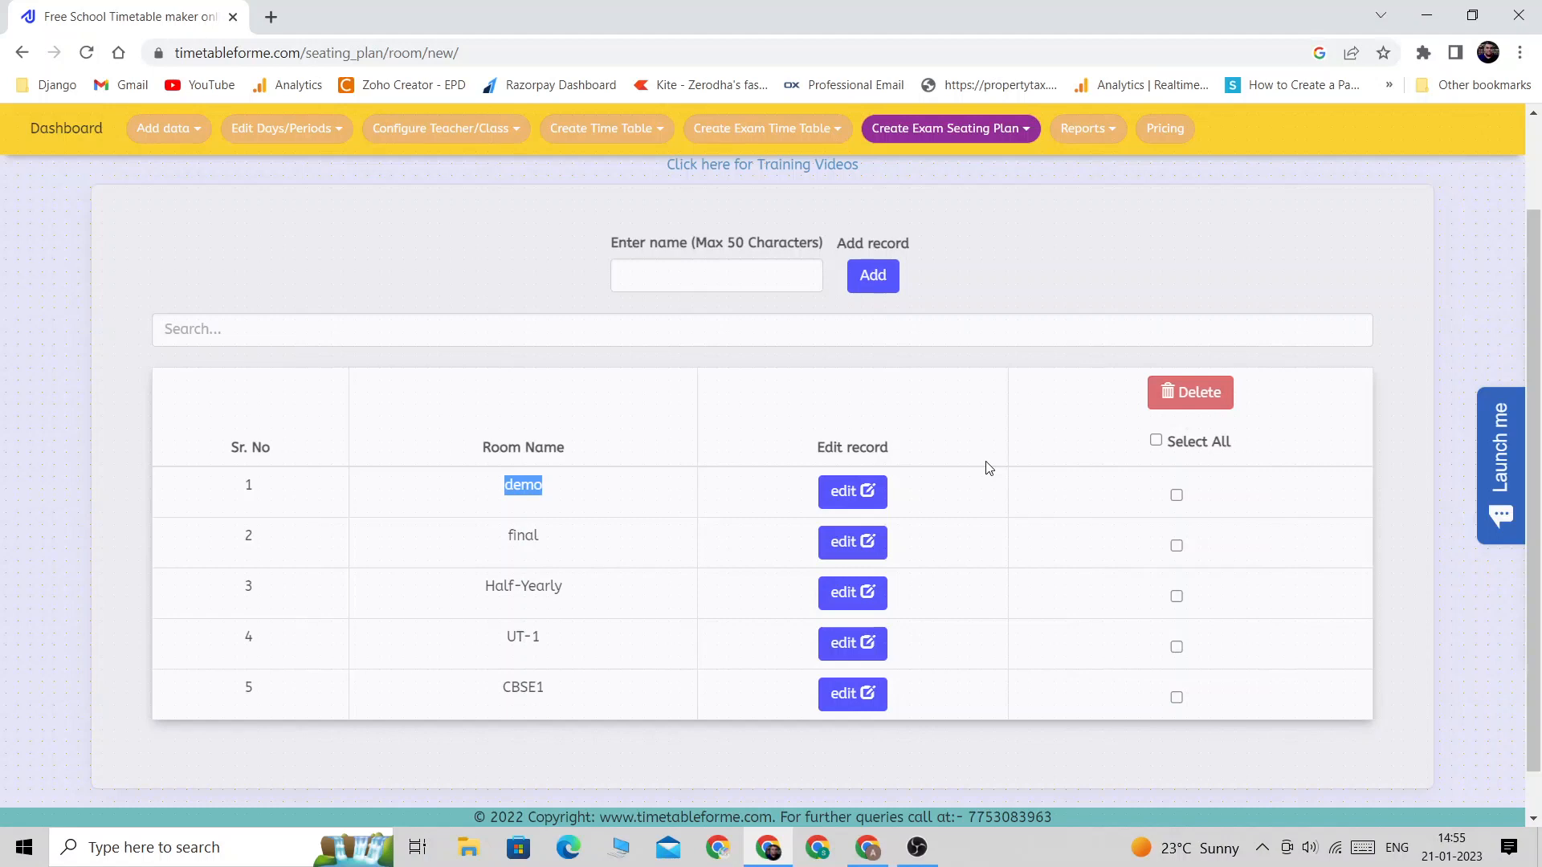
{"action": "left_click", "coordinate": [587, 493]}
{"action": "left_click_drag", "start_coordinate": [505, 485], "coordinate": [576, 483]}
Open the Configure Class/Section page and check the student count and starting roll number of the class III record.
{"action": "left_click", "coordinate": [950, 129]}
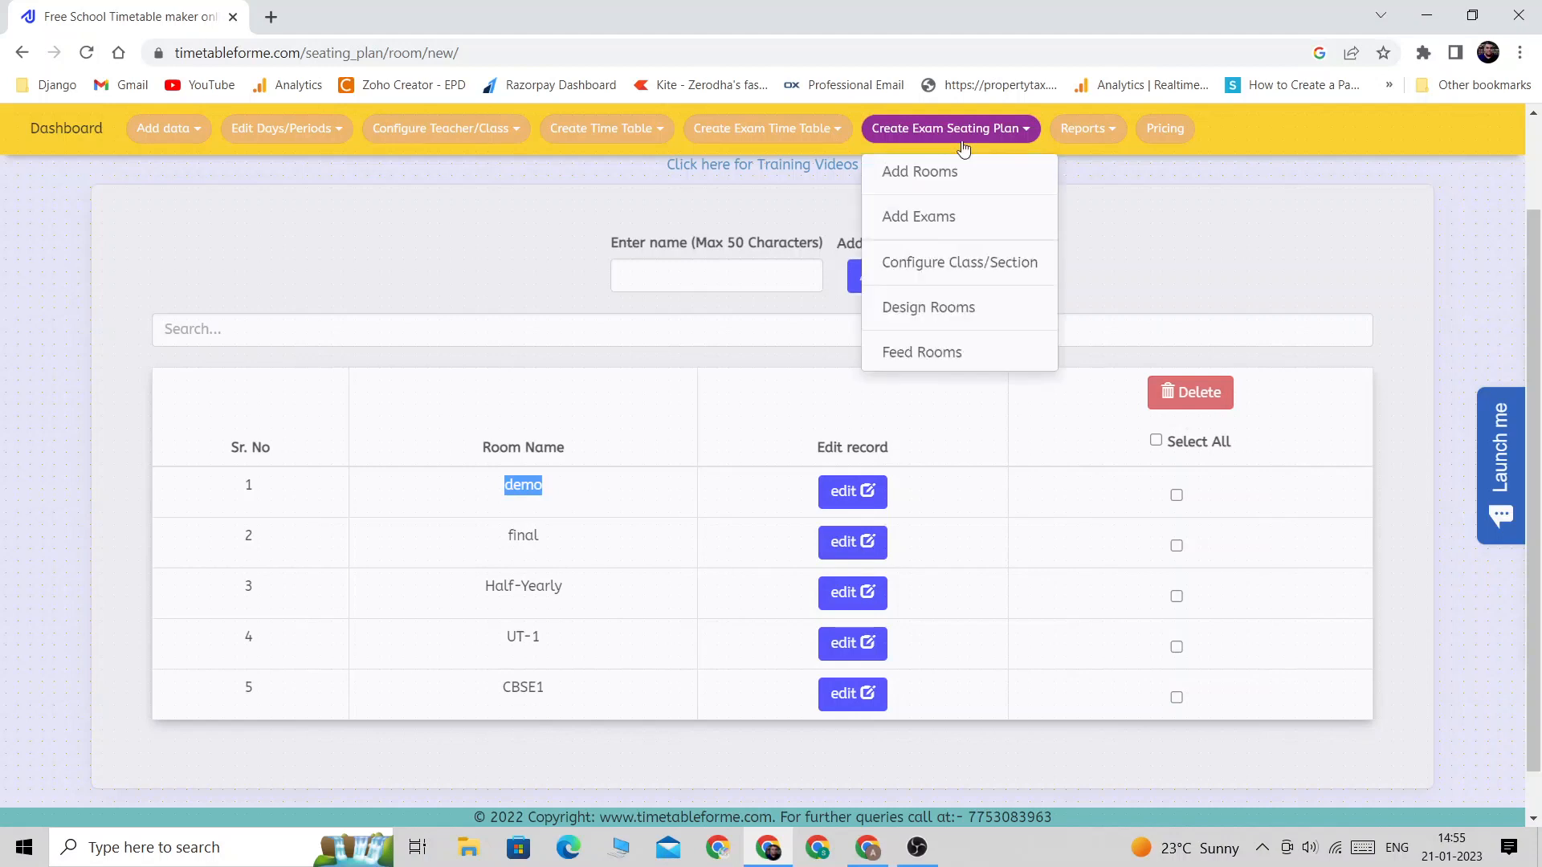
{"action": "left_click", "coordinate": [953, 268]}
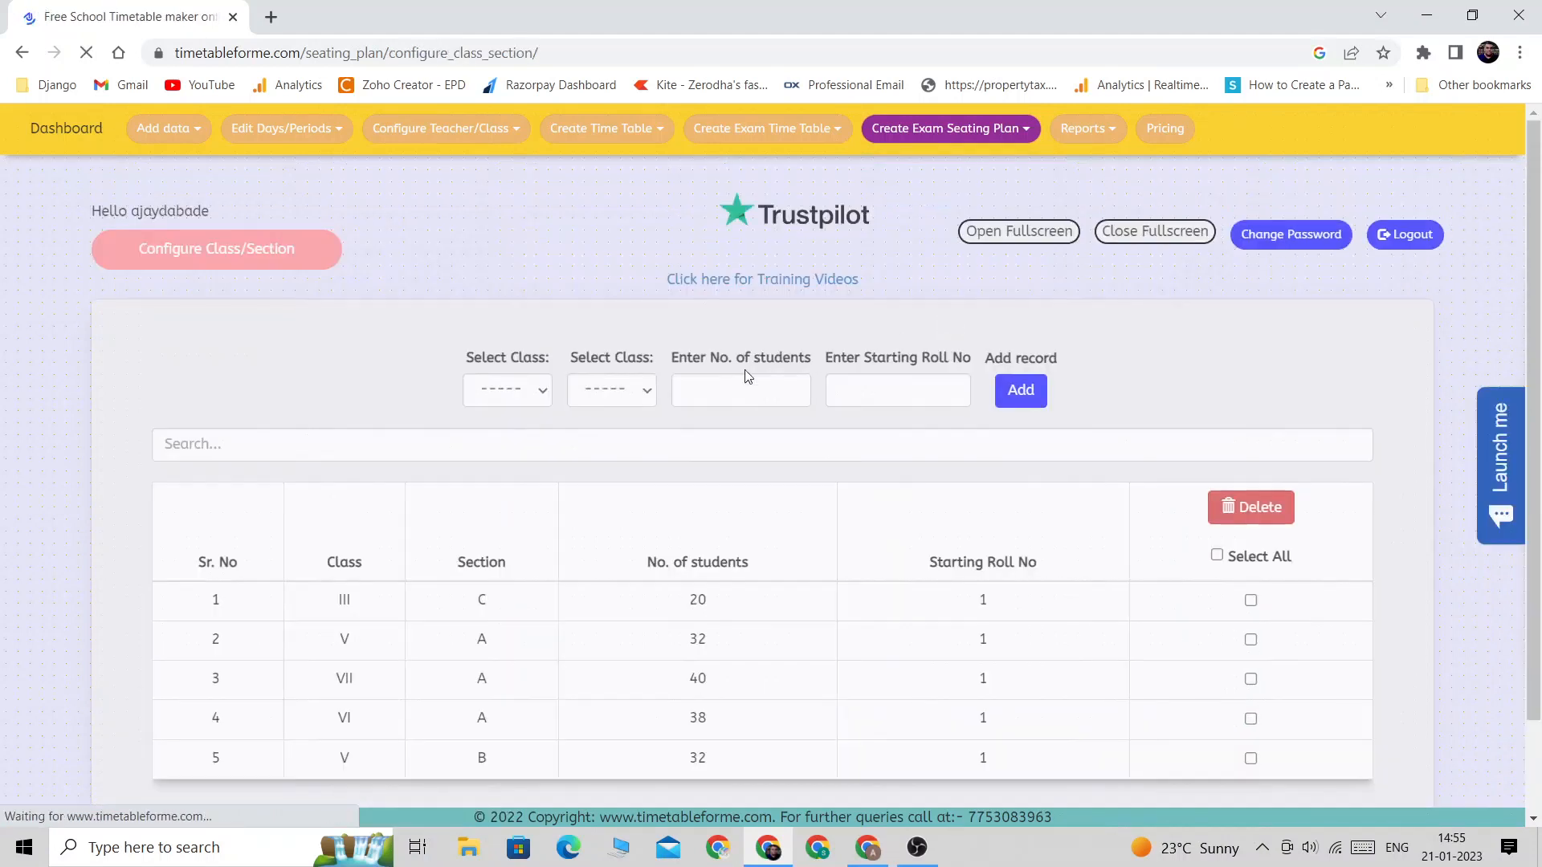
{"action": "scroll", "coordinate": [725, 377], "scroll_direction": "down", "scroll_amount": 1}
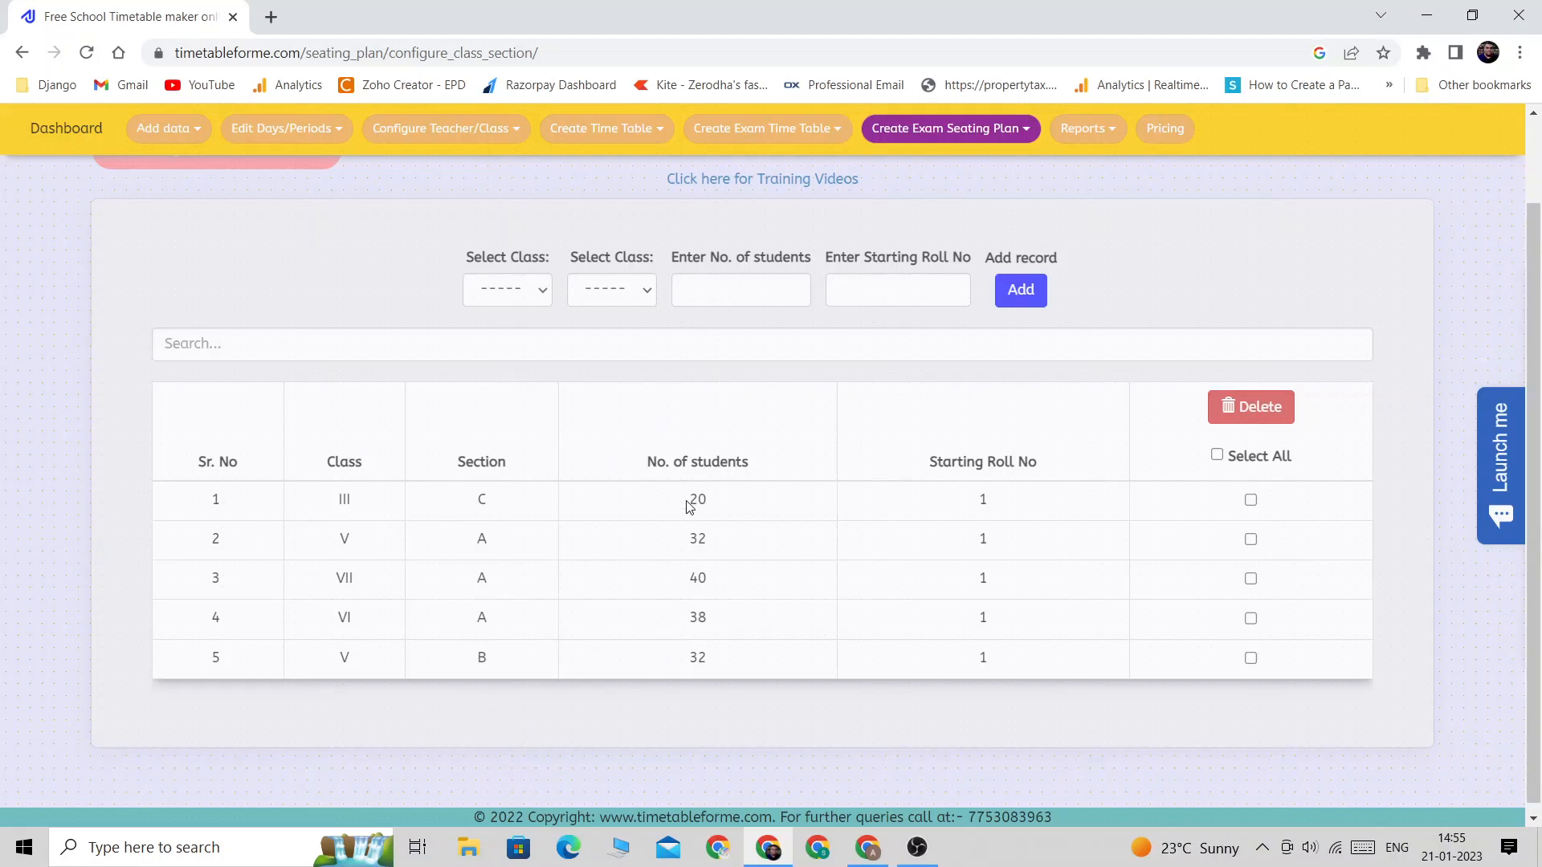
{"action": "left_click_drag", "start_coordinate": [689, 506], "coordinate": [730, 506]}
{"action": "double_click", "coordinate": [980, 503]}
{"action": "left_click", "coordinate": [535, 291]}
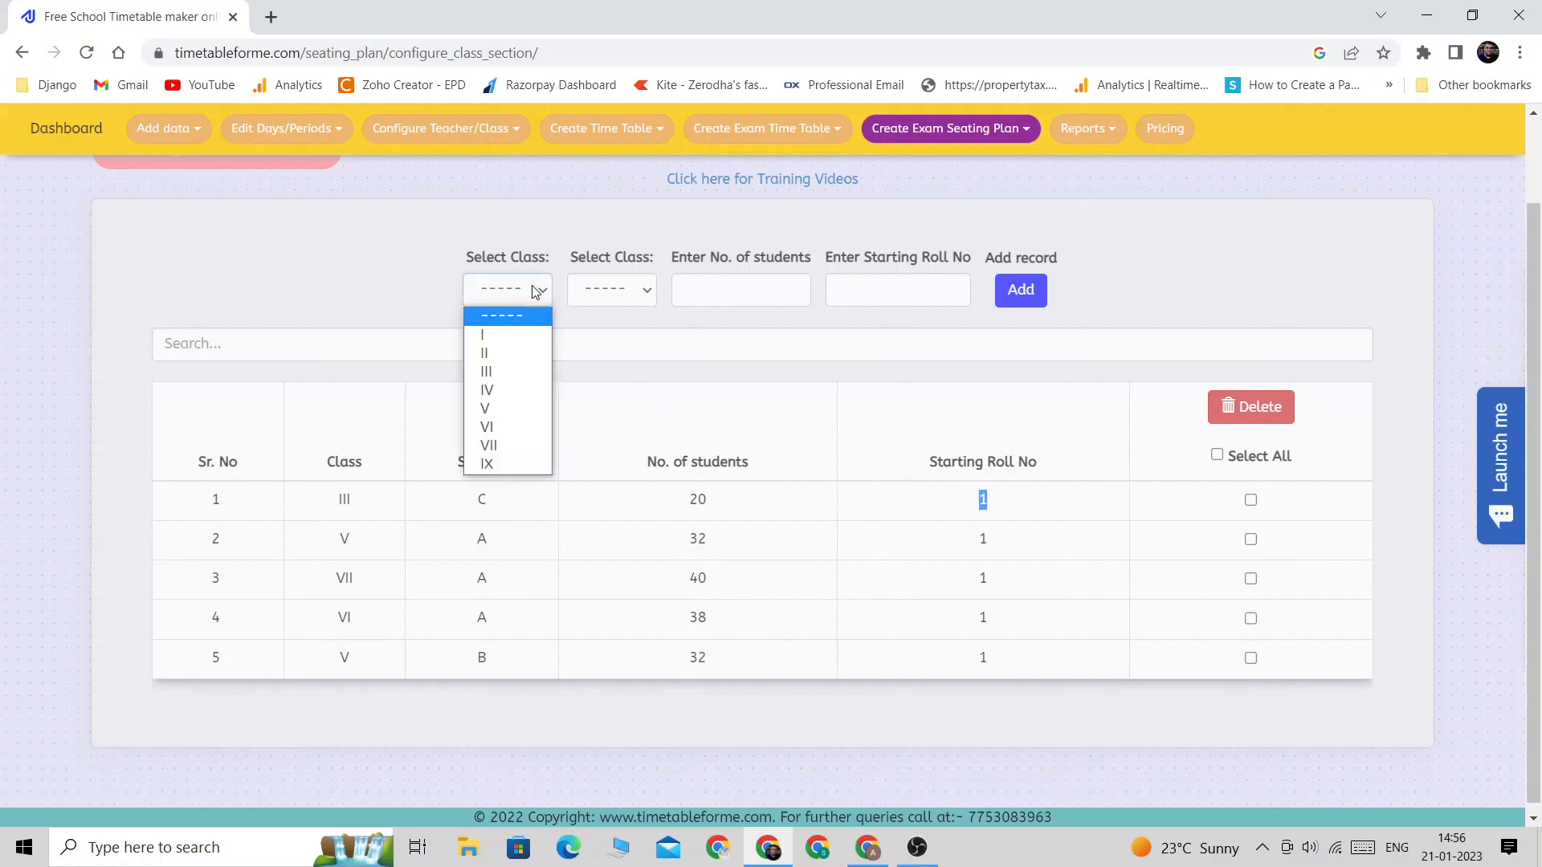
{"action": "left_click", "coordinate": [435, 278]}
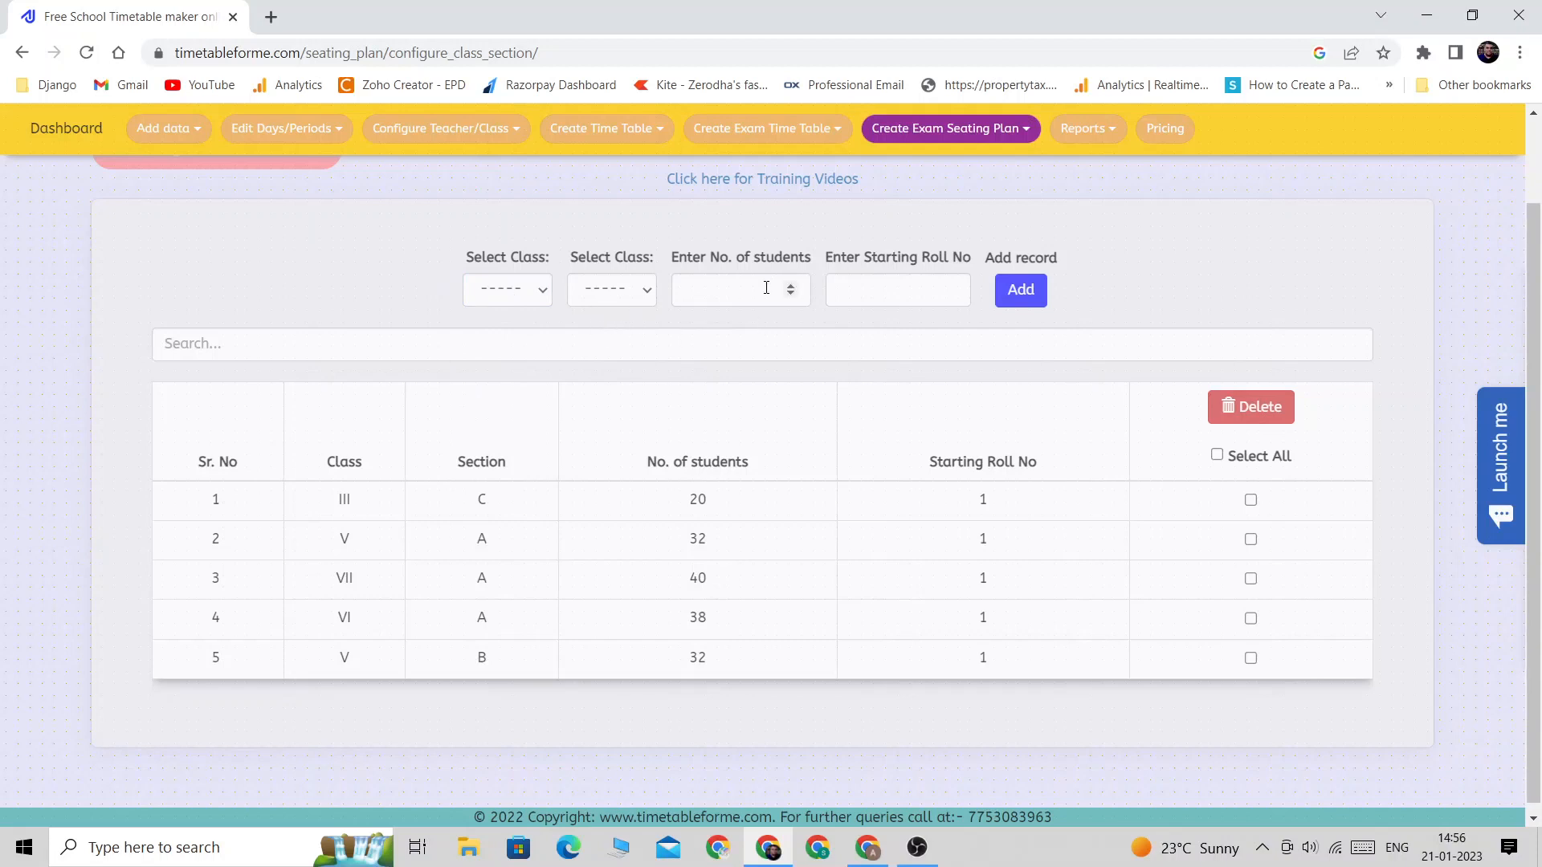
{"action": "left_click", "coordinate": [893, 290]}
{"action": "type", "text": "12345"}
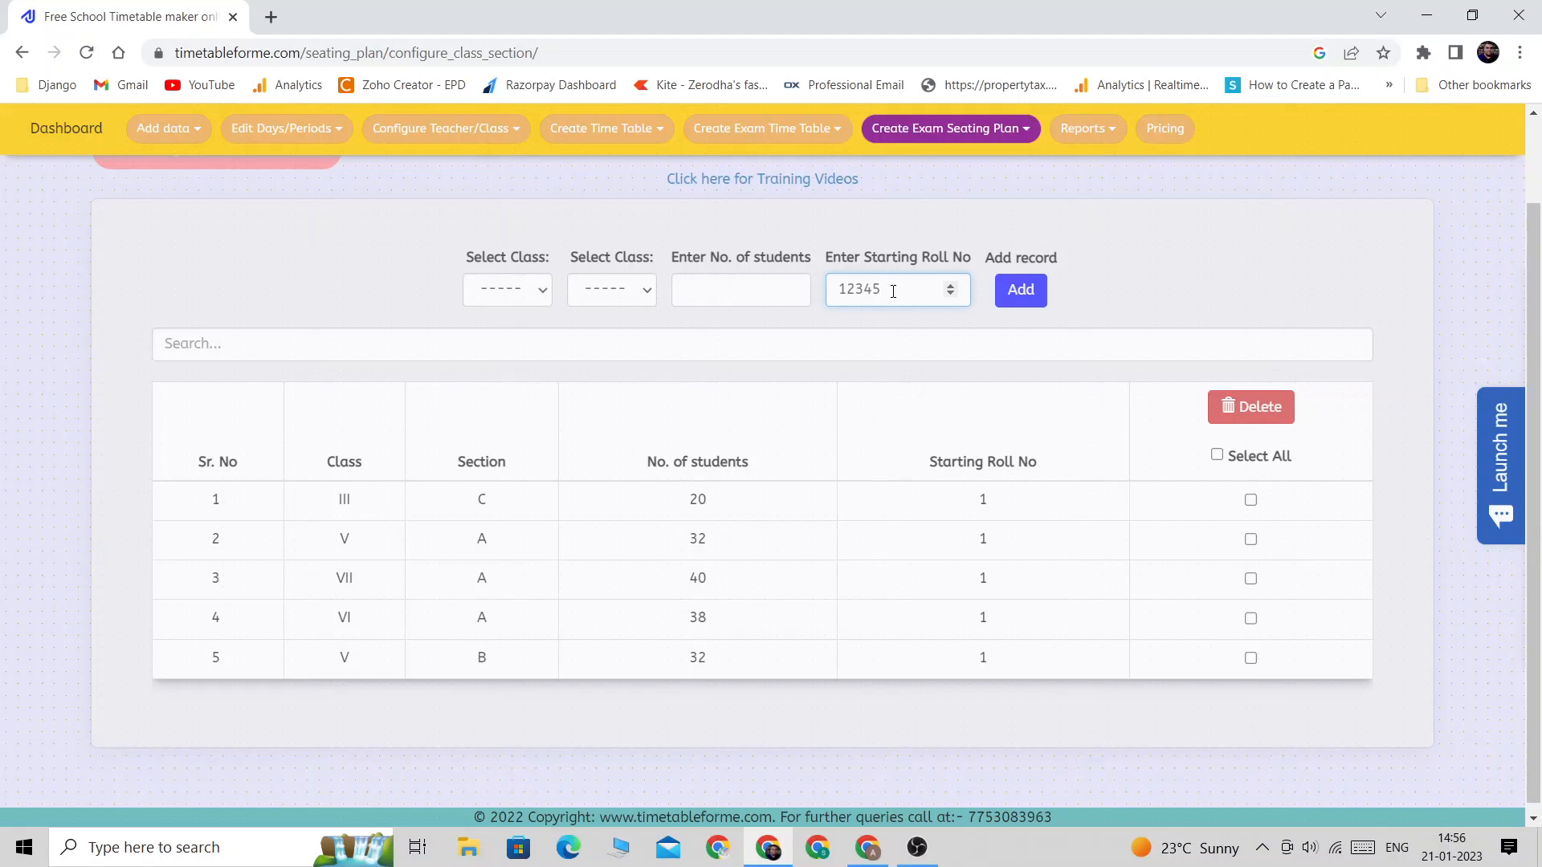
{"action": "key", "text": "BackSpace"}
{"action": "key", "text": "BackSpace"}
{"action": "key", "text": "BackSpace"}
{"action": "key", "text": "BackSpace"}
Add a record for class IX, section A, with 28 students and starting roll number 1.
{"action": "left_click", "coordinate": [510, 289]}
{"action": "left_click", "coordinate": [528, 467]}
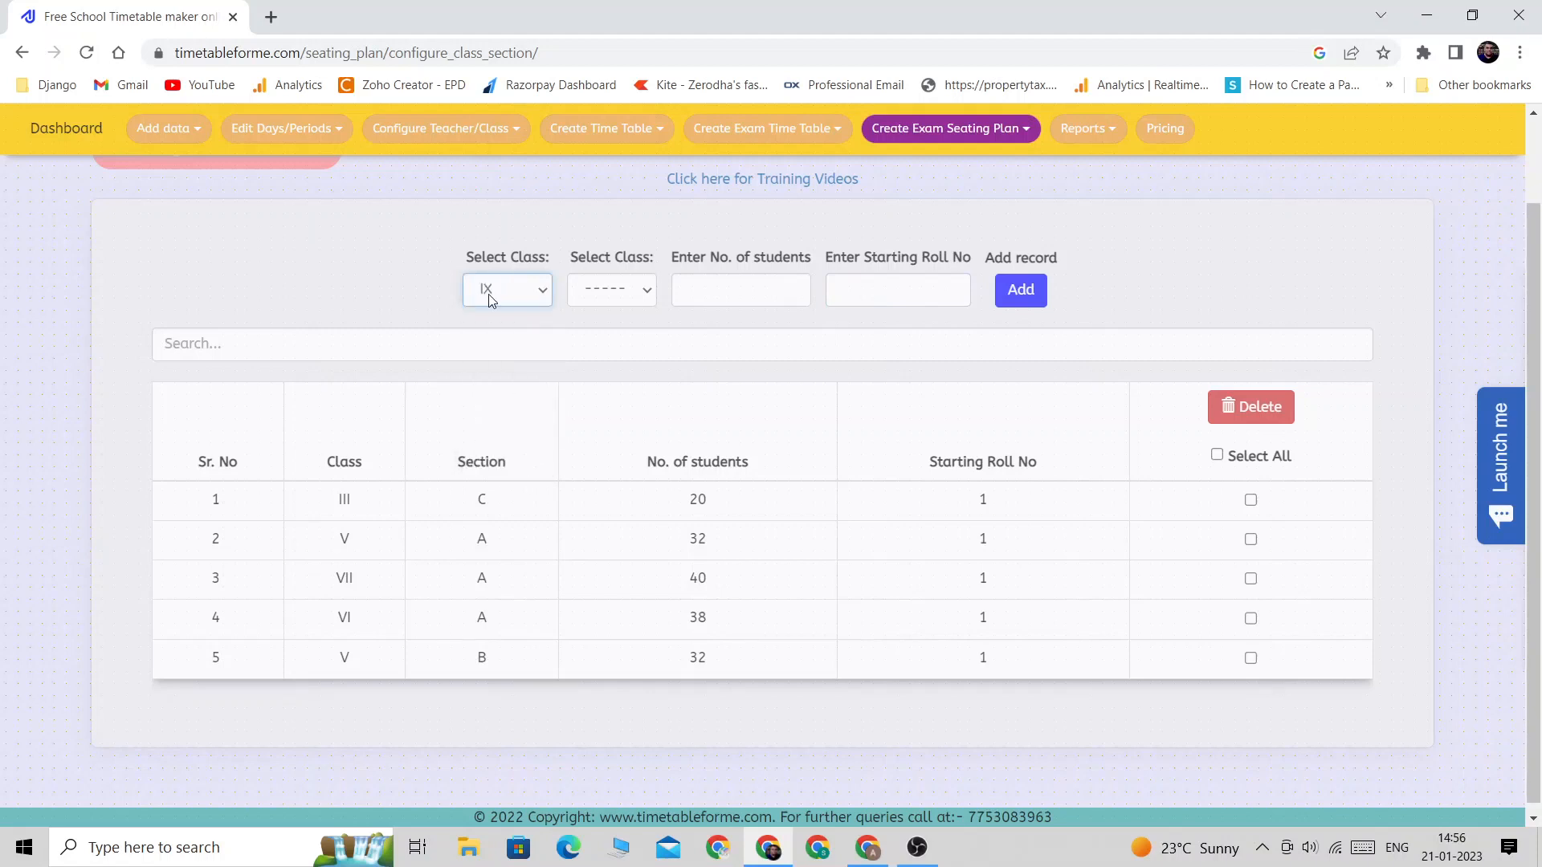
{"action": "left_click", "coordinate": [618, 290]}
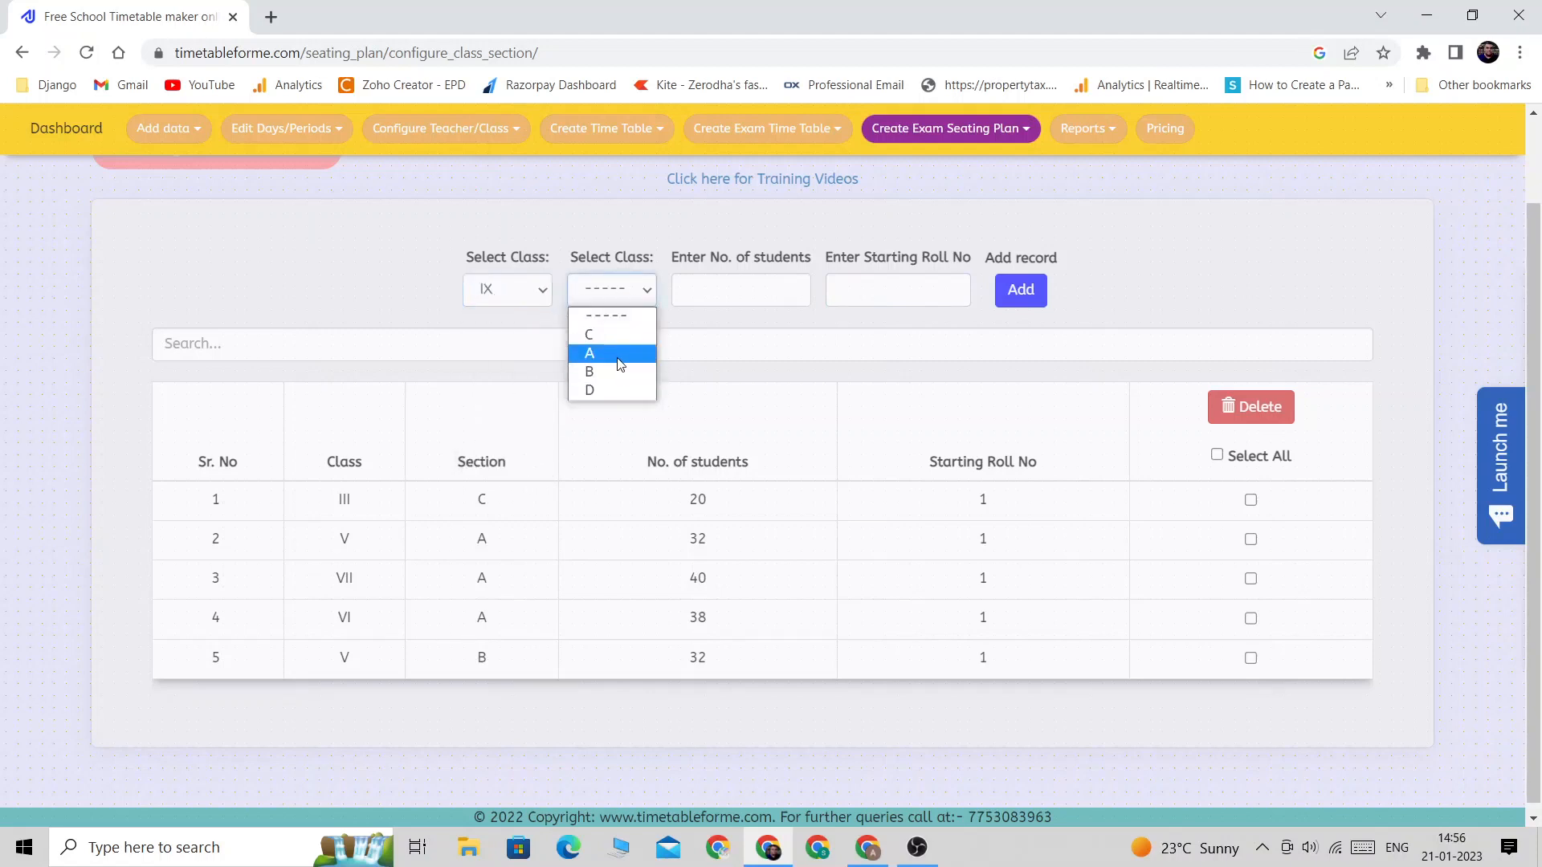
{"action": "left_click", "coordinate": [620, 363]}
{"action": "left_click", "coordinate": [694, 297]}
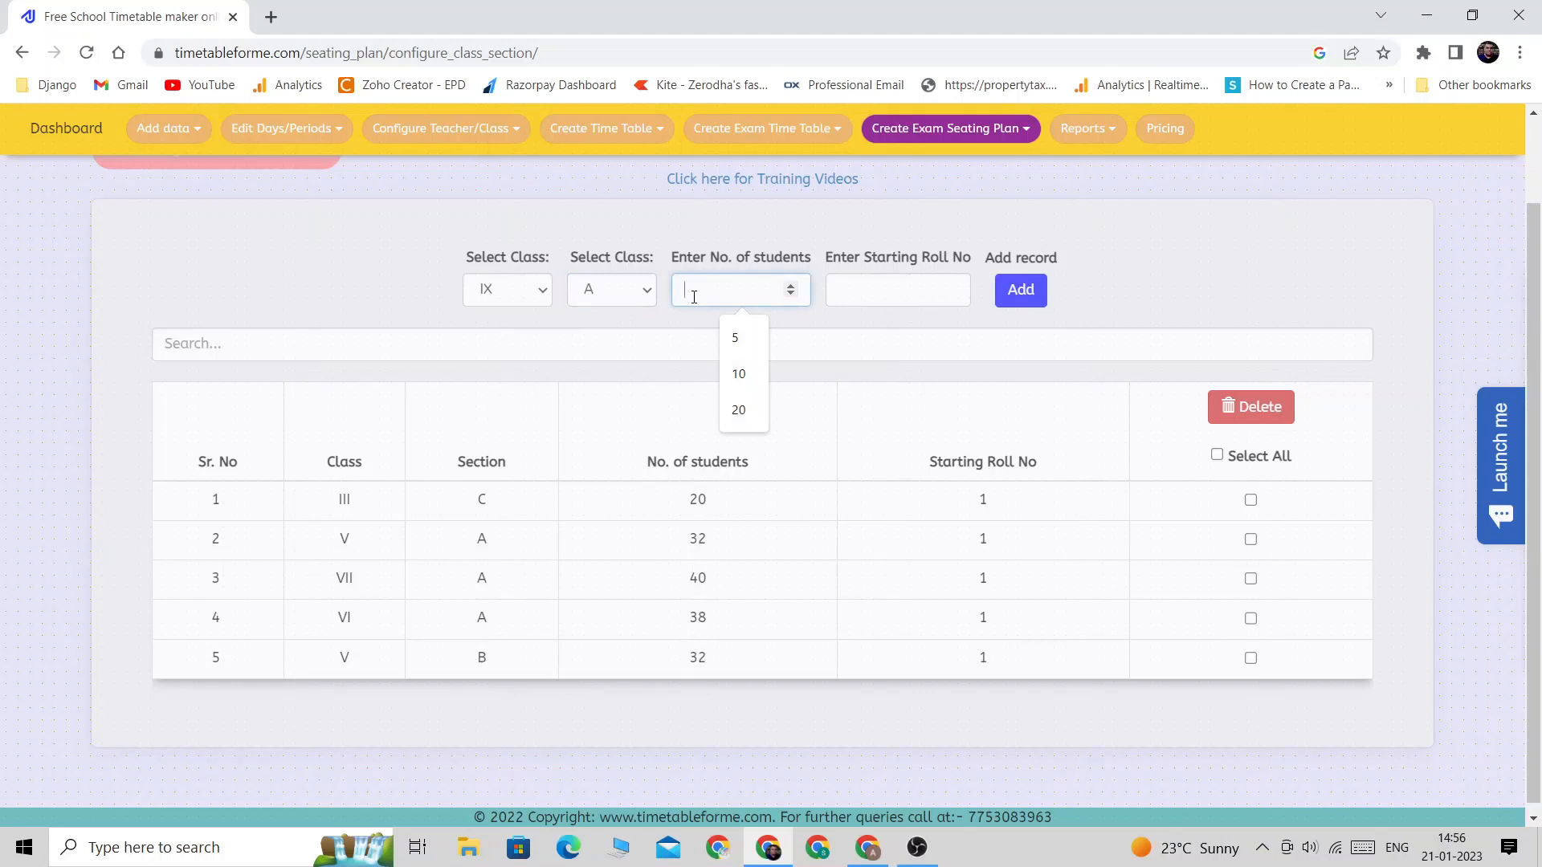
{"action": "type", "text": "28"}
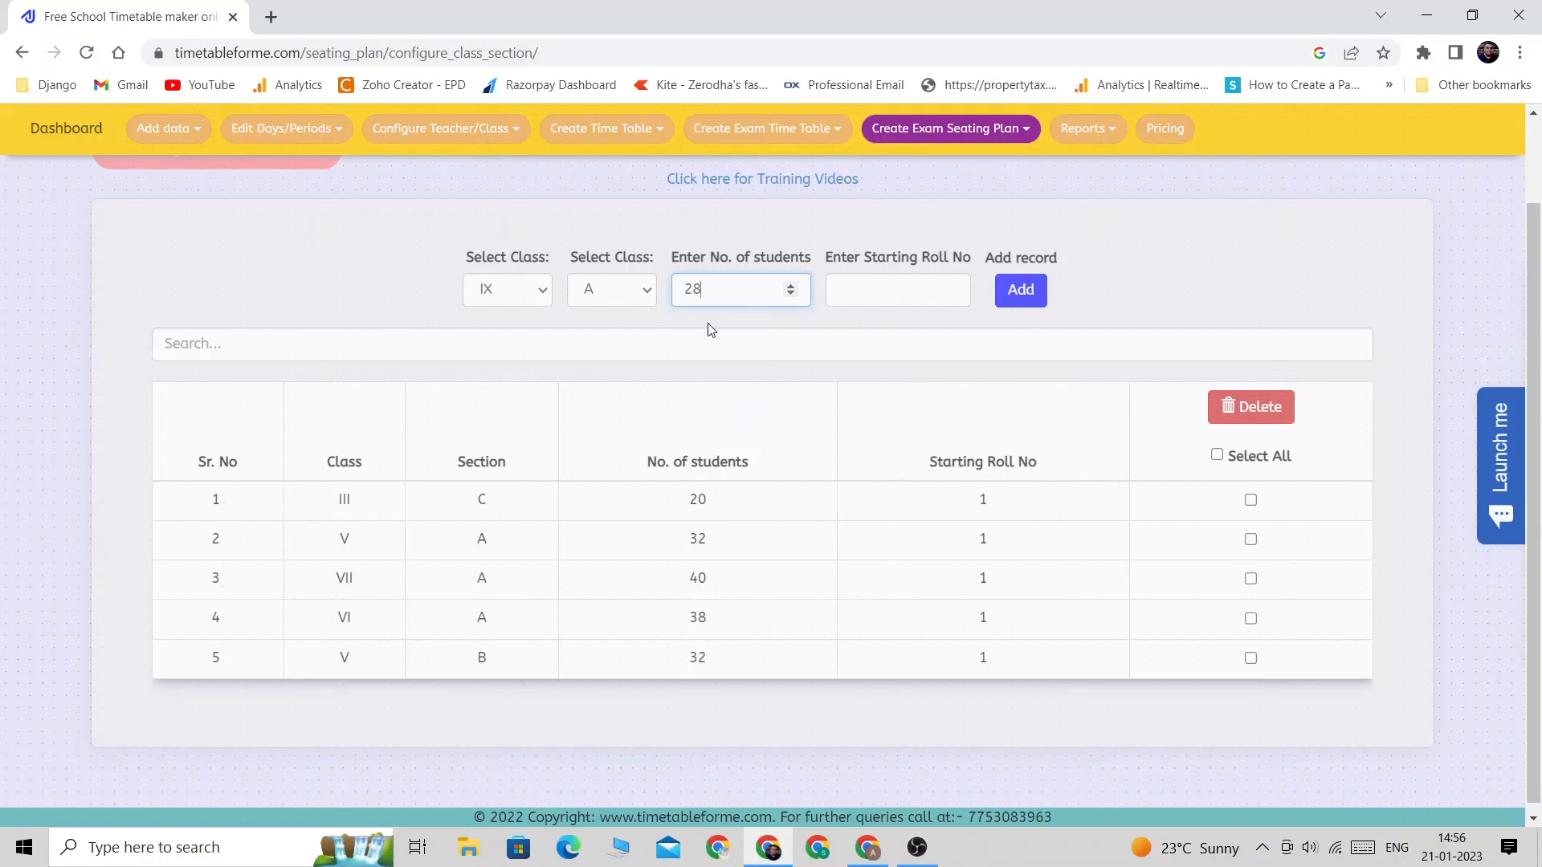
{"action": "left_click", "coordinate": [839, 294]}
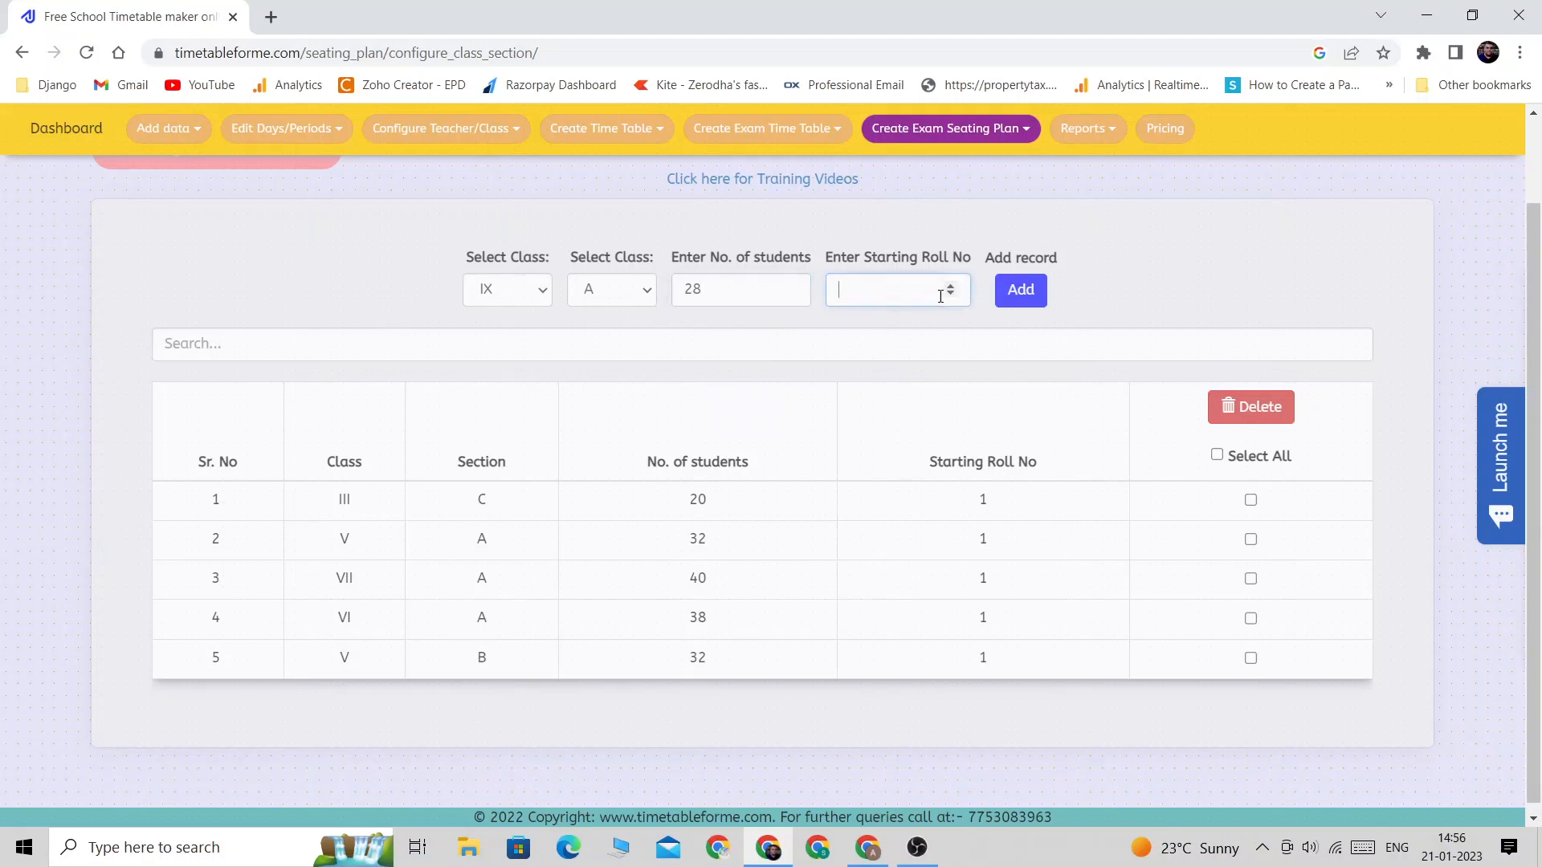
{"action": "left_click", "coordinate": [949, 288]}
{"action": "double_click", "coordinate": [841, 290]}
{"action": "left_click", "coordinate": [1021, 290]}
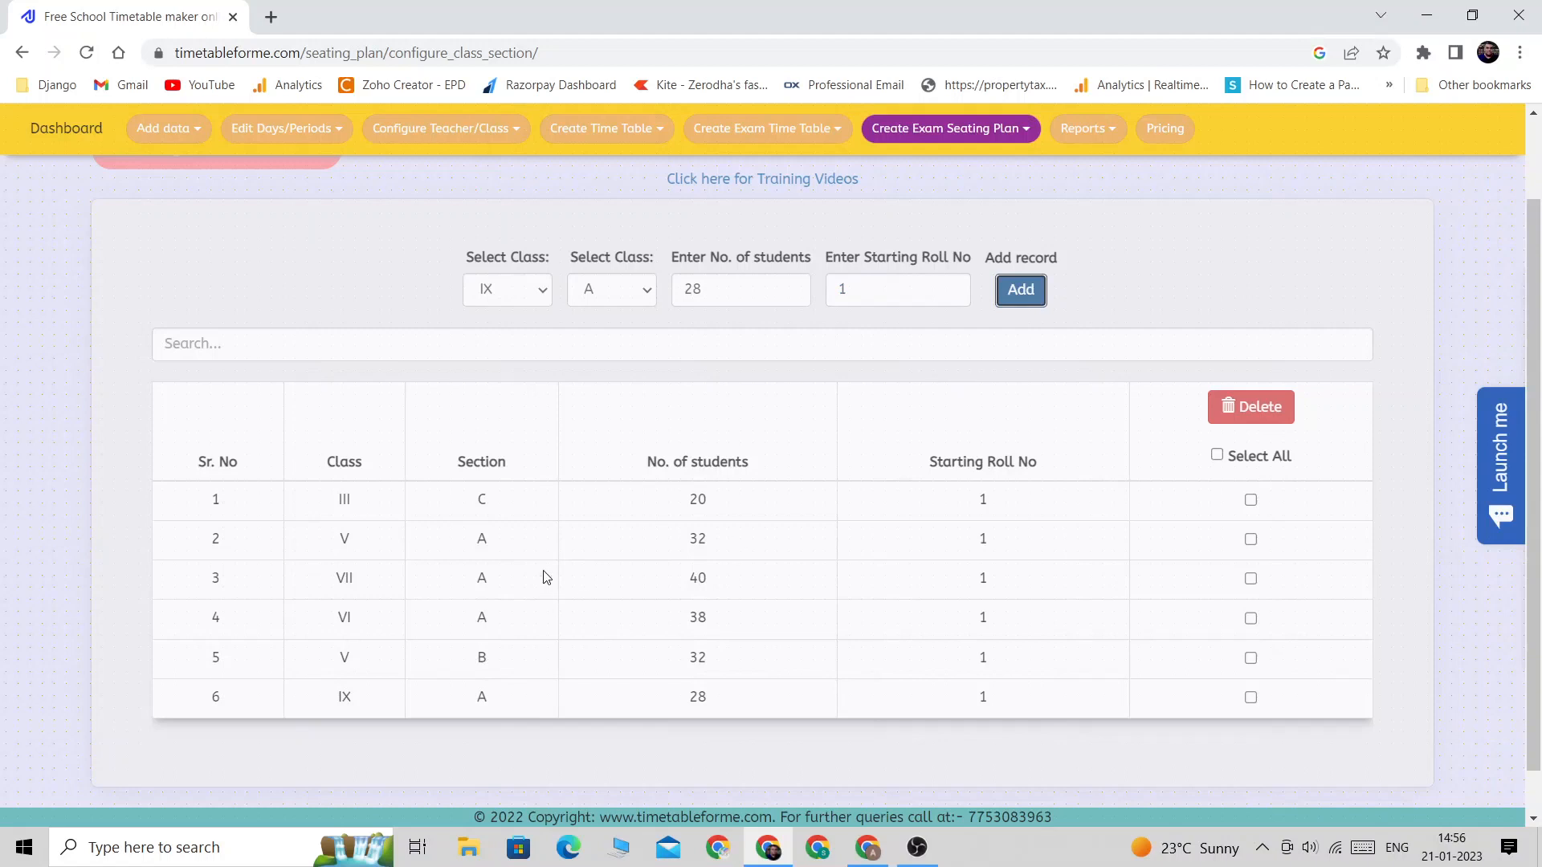
{"action": "scroll", "coordinate": [465, 606], "scroll_direction": "down", "scroll_amount": 1}
{"action": "left_click_drag", "start_coordinate": [340, 650], "coordinate": [1318, 643]}
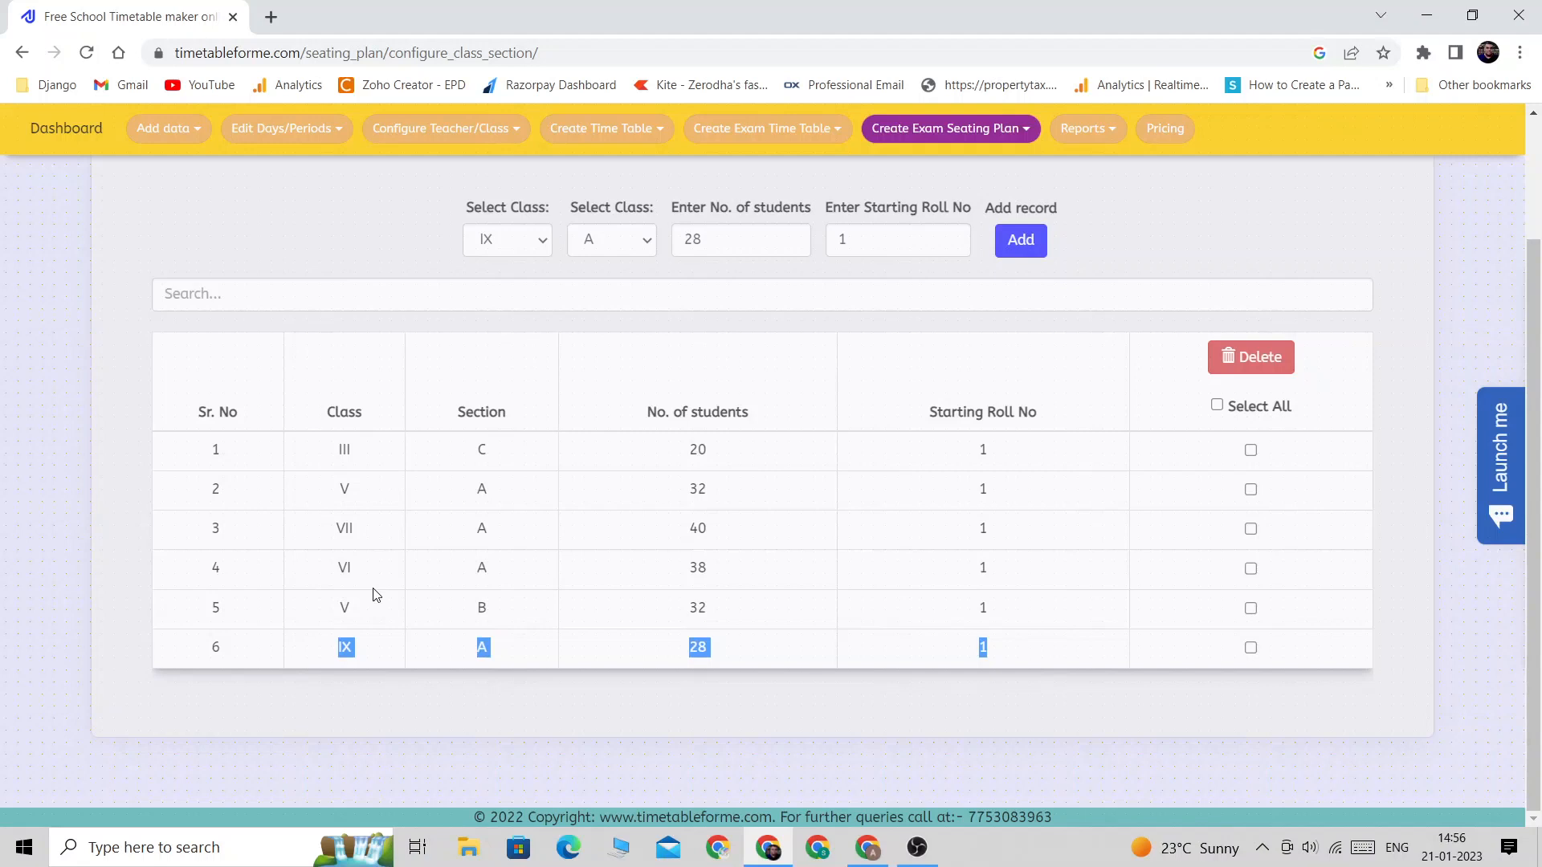
Open the Design Rooms page of the exam seating plan.
{"action": "scroll", "coordinate": [373, 594], "scroll_direction": "up", "scroll_amount": 3}
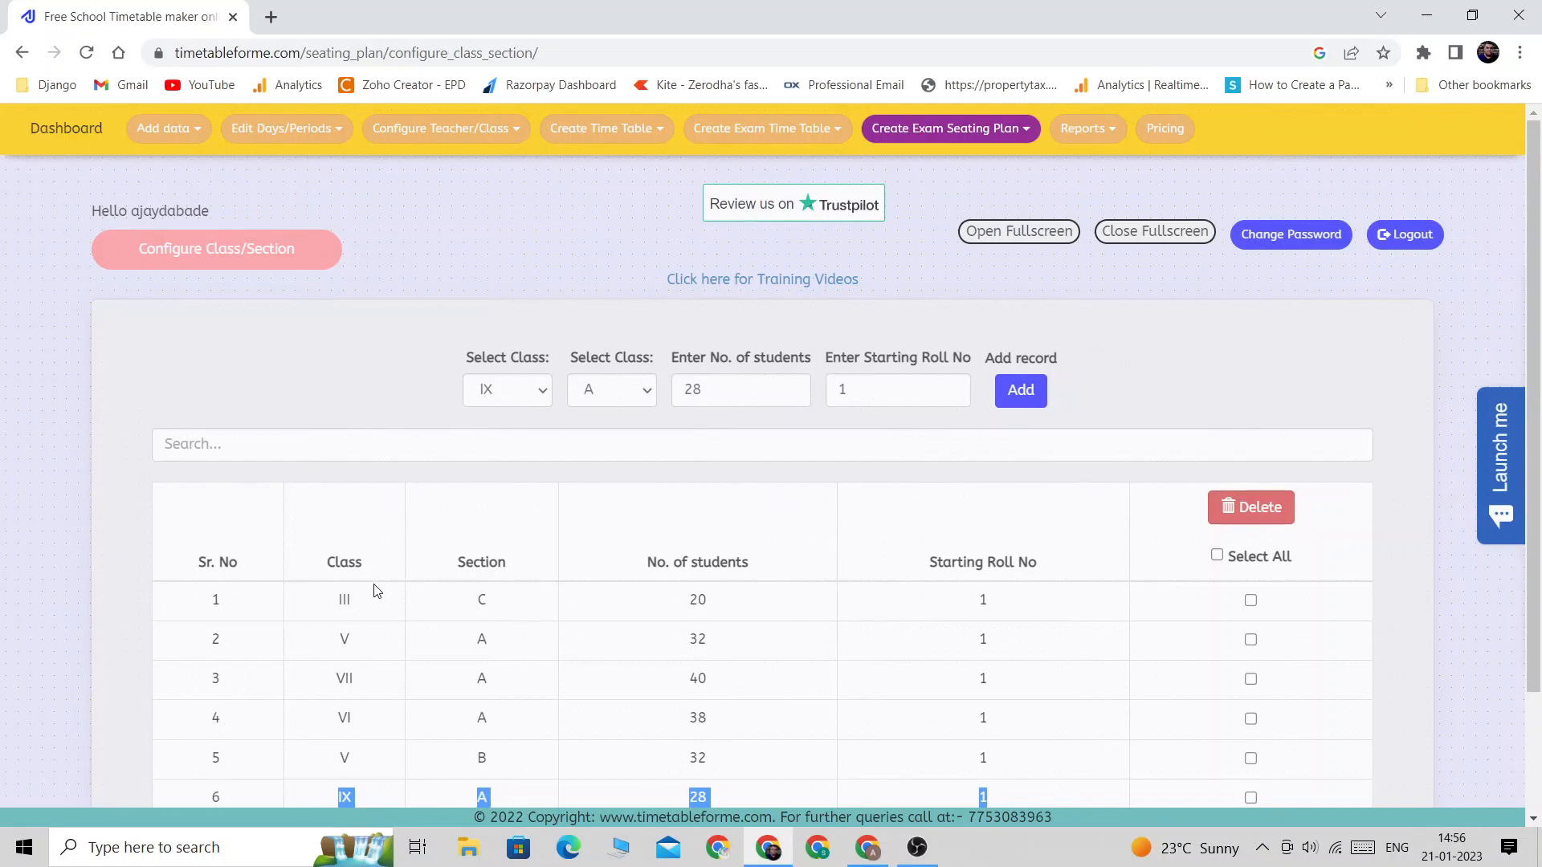
{"action": "left_click", "coordinate": [940, 131]}
{"action": "left_click", "coordinate": [944, 308]}
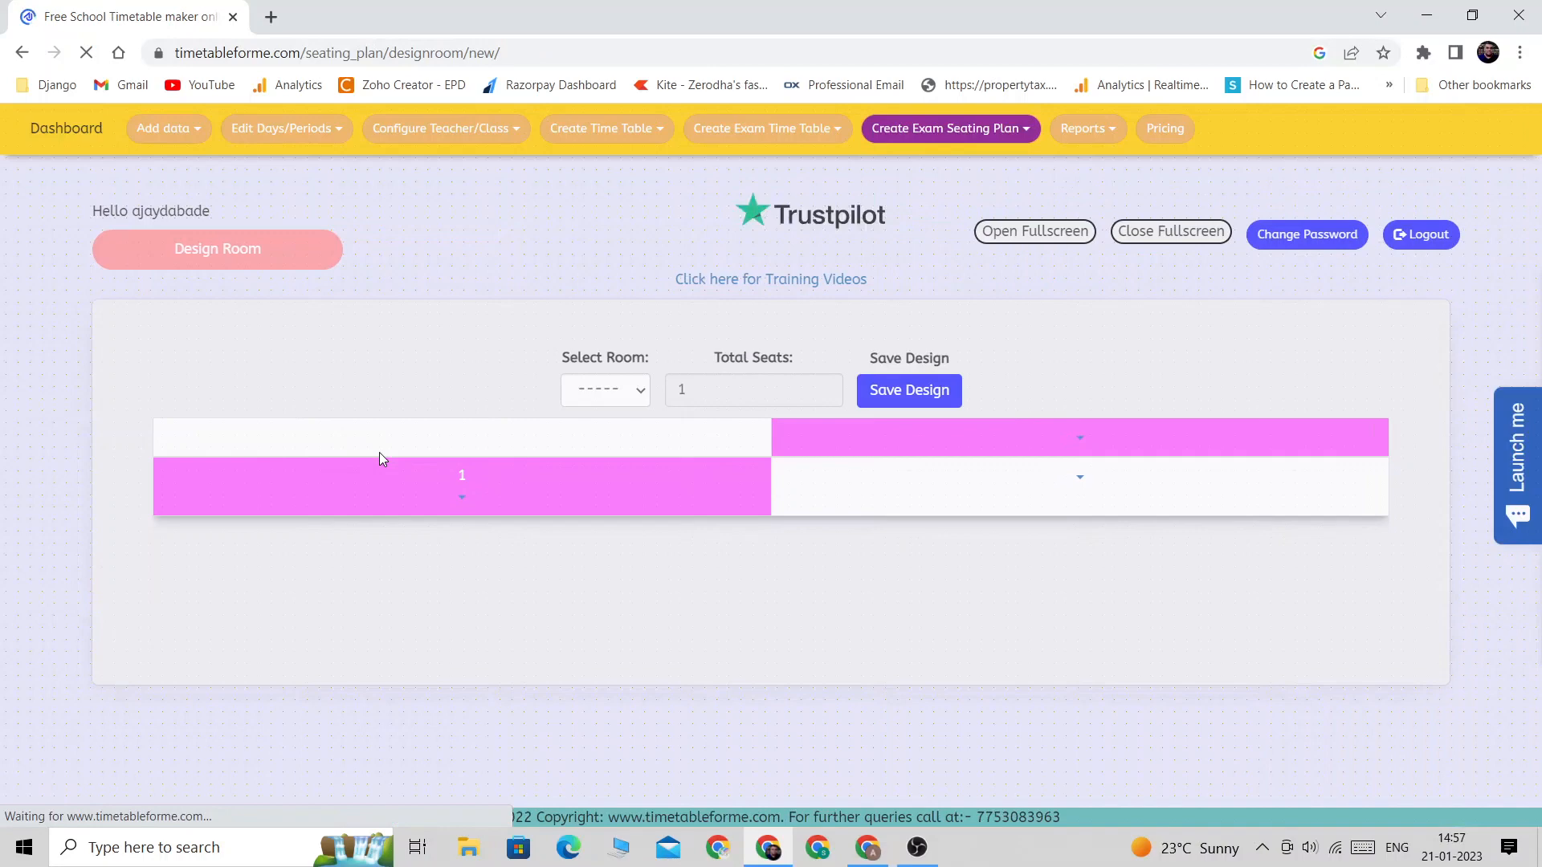
Leave full-screen view and select room 20 as the room to design.
{"action": "left_click", "coordinate": [620, 392]}
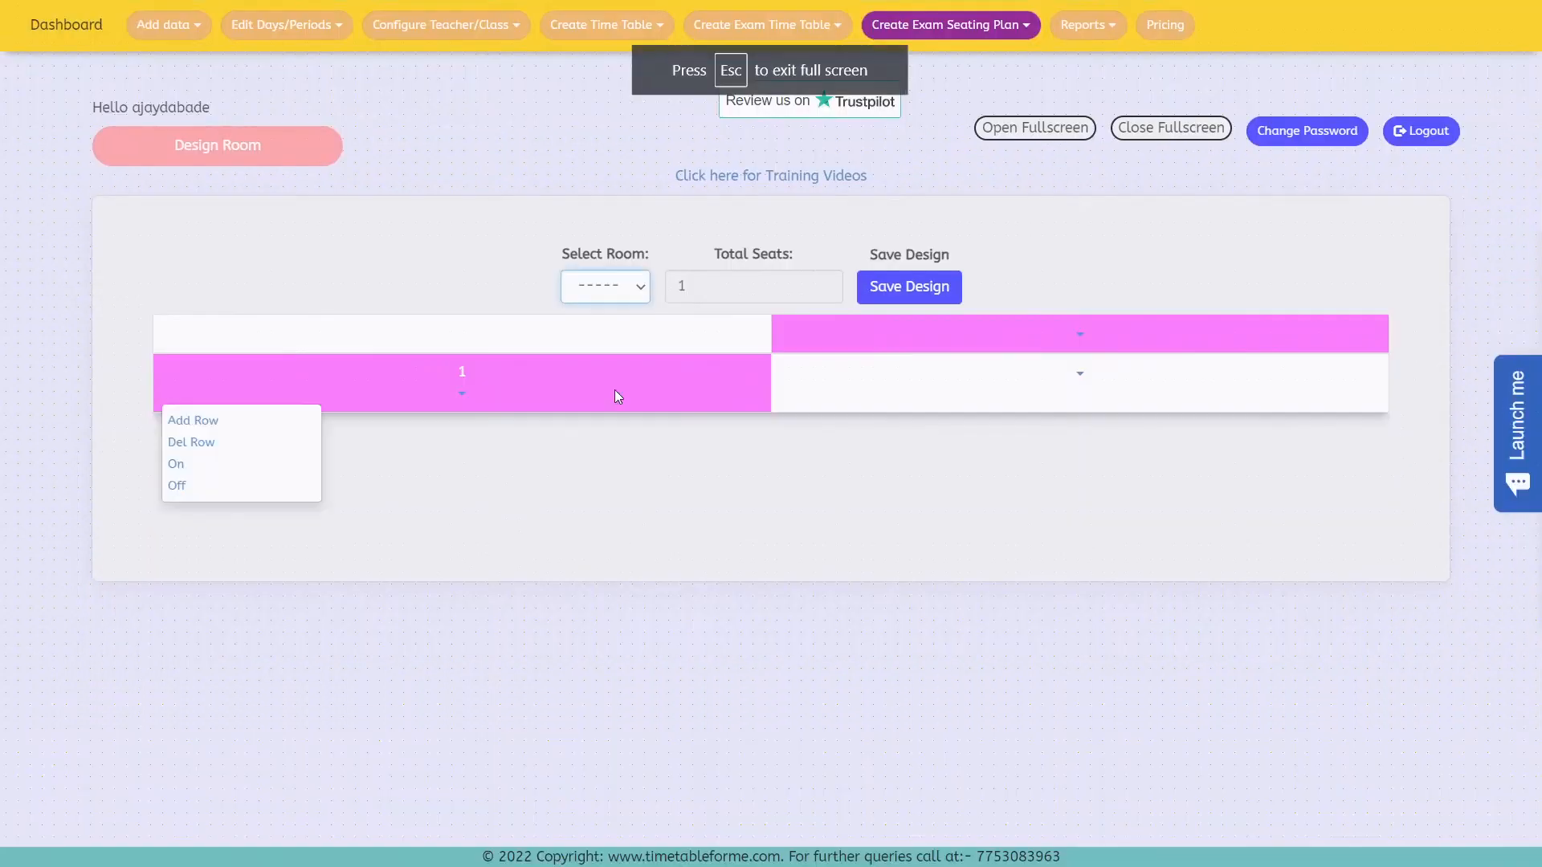
{"action": "left_click", "coordinate": [1171, 130]}
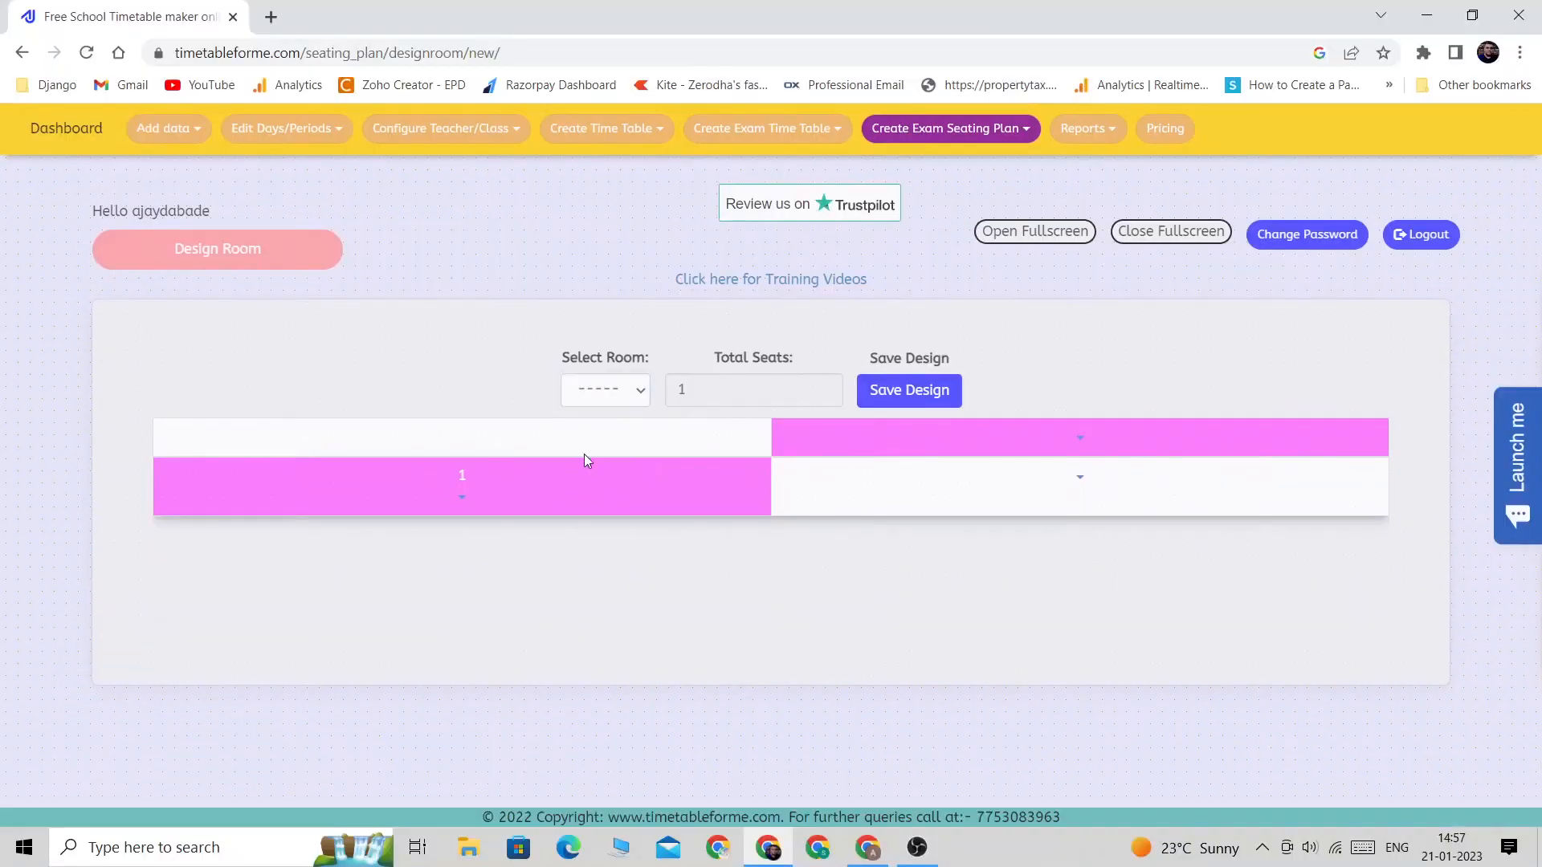
{"action": "left_click", "coordinate": [631, 390]}
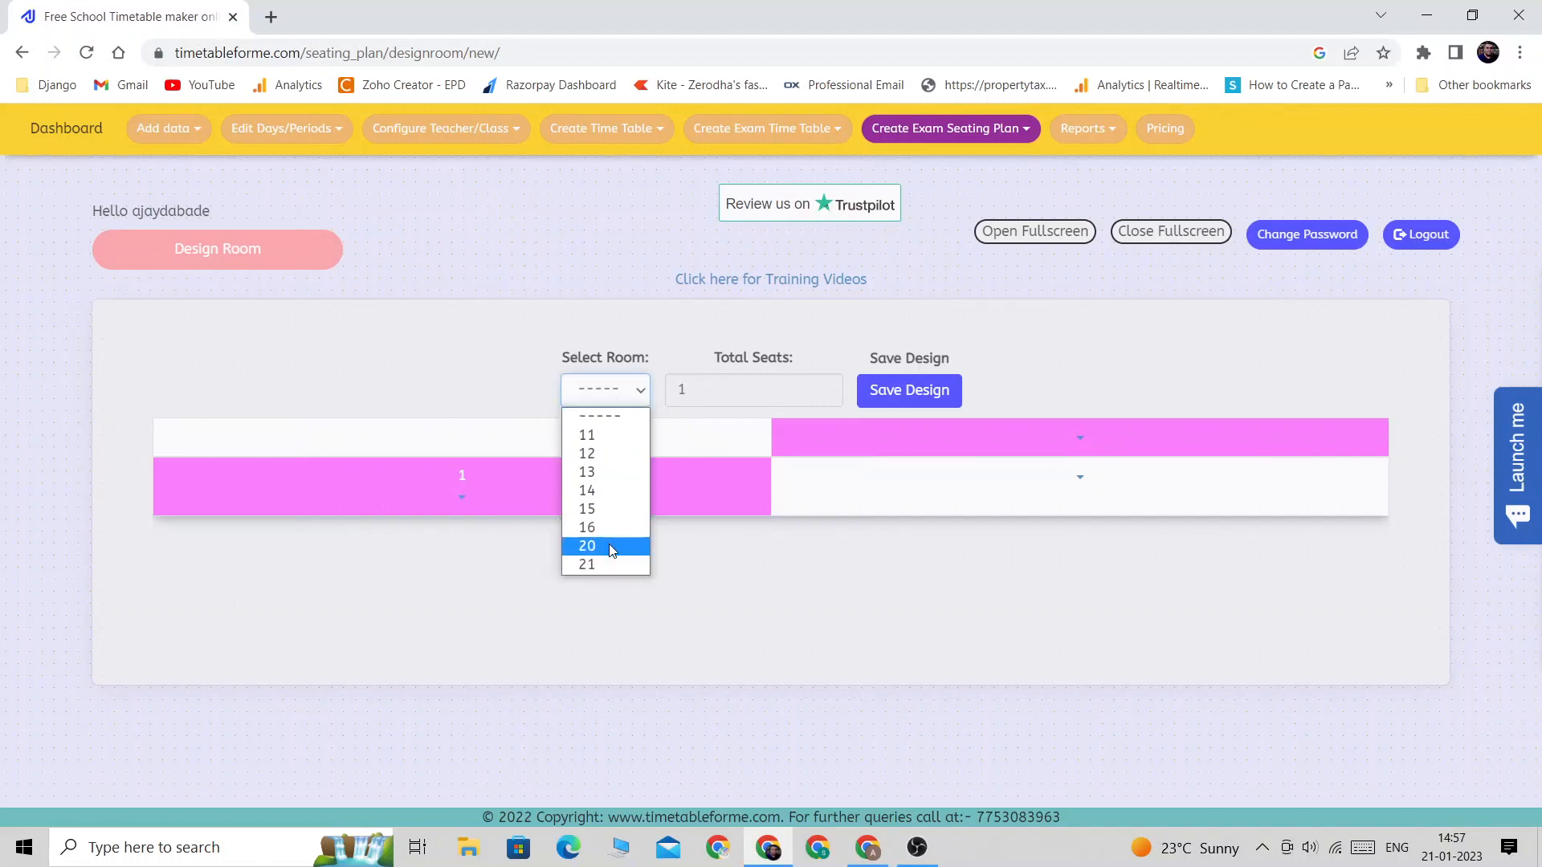
{"action": "left_click", "coordinate": [609, 546]}
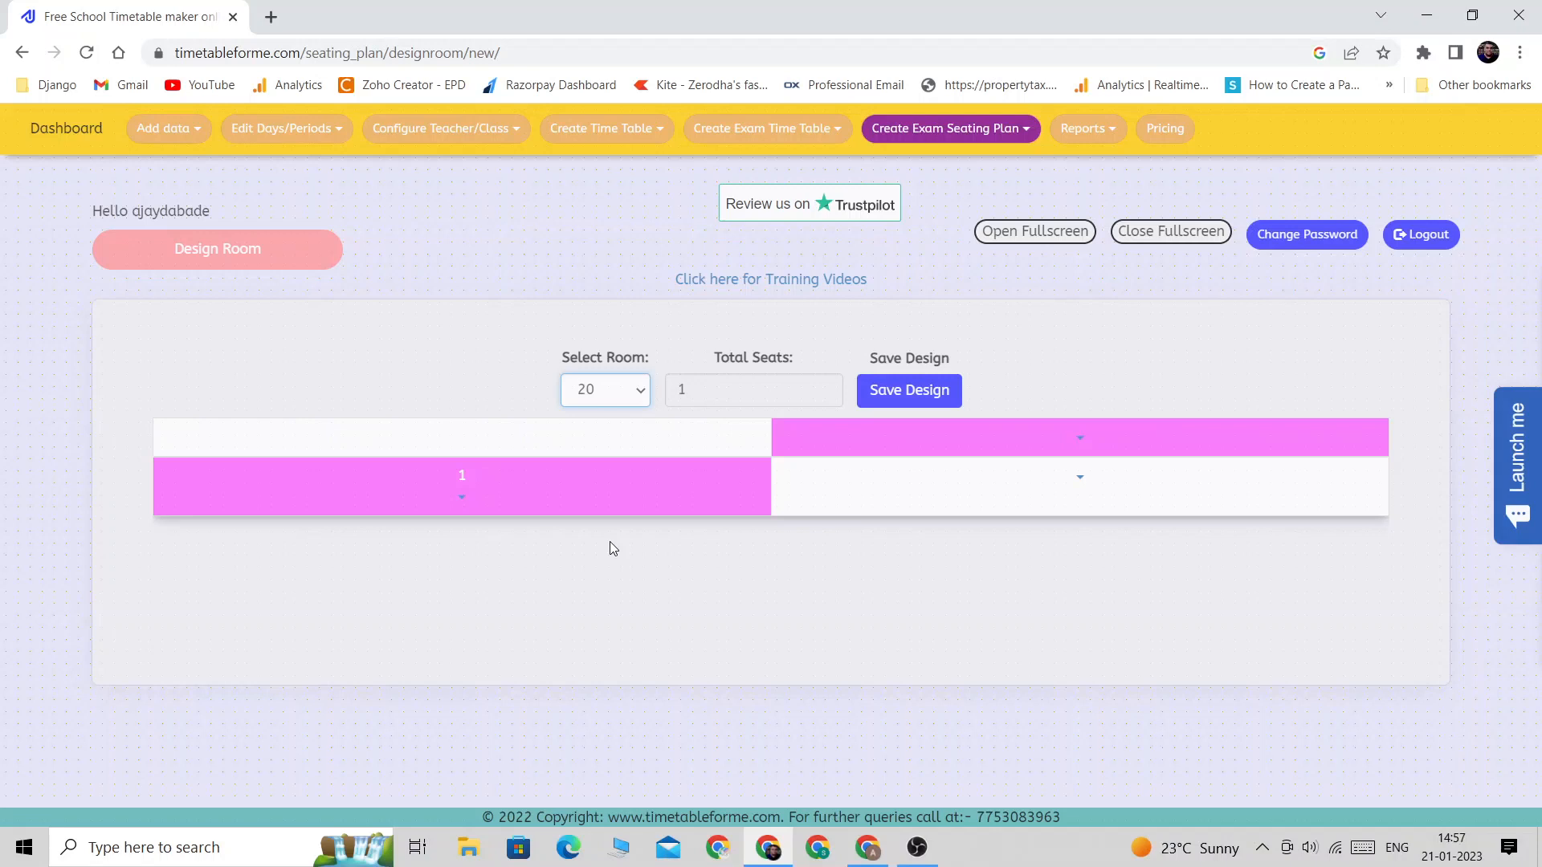
Add rows to the room 20 seating grid until it has seven rows.
{"action": "left_click", "coordinate": [463, 499]}
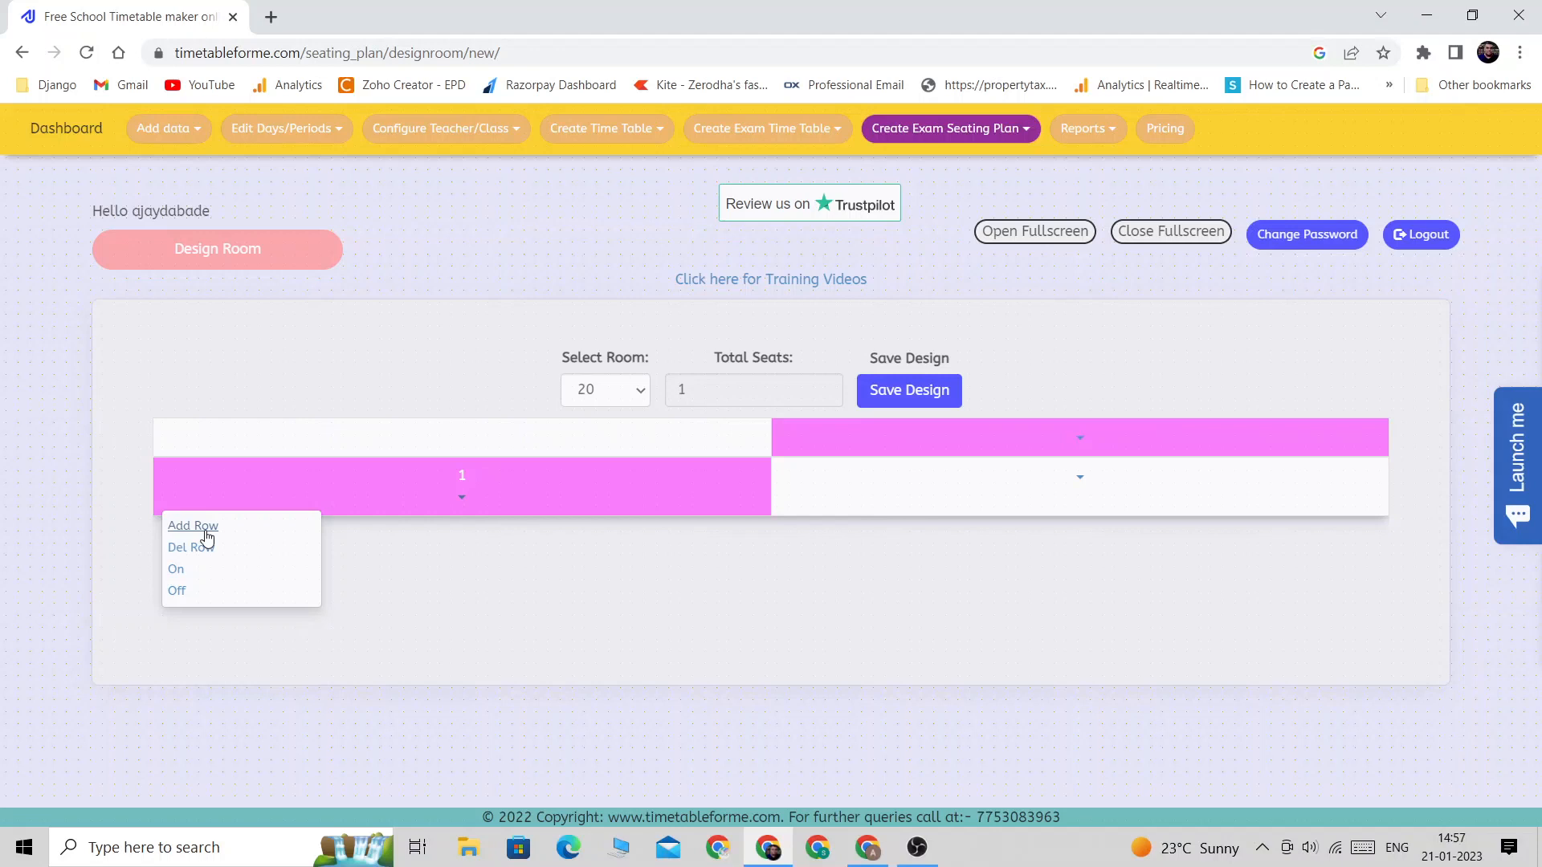
{"action": "left_click", "coordinate": [206, 530]}
{"action": "left_click", "coordinate": [450, 558]}
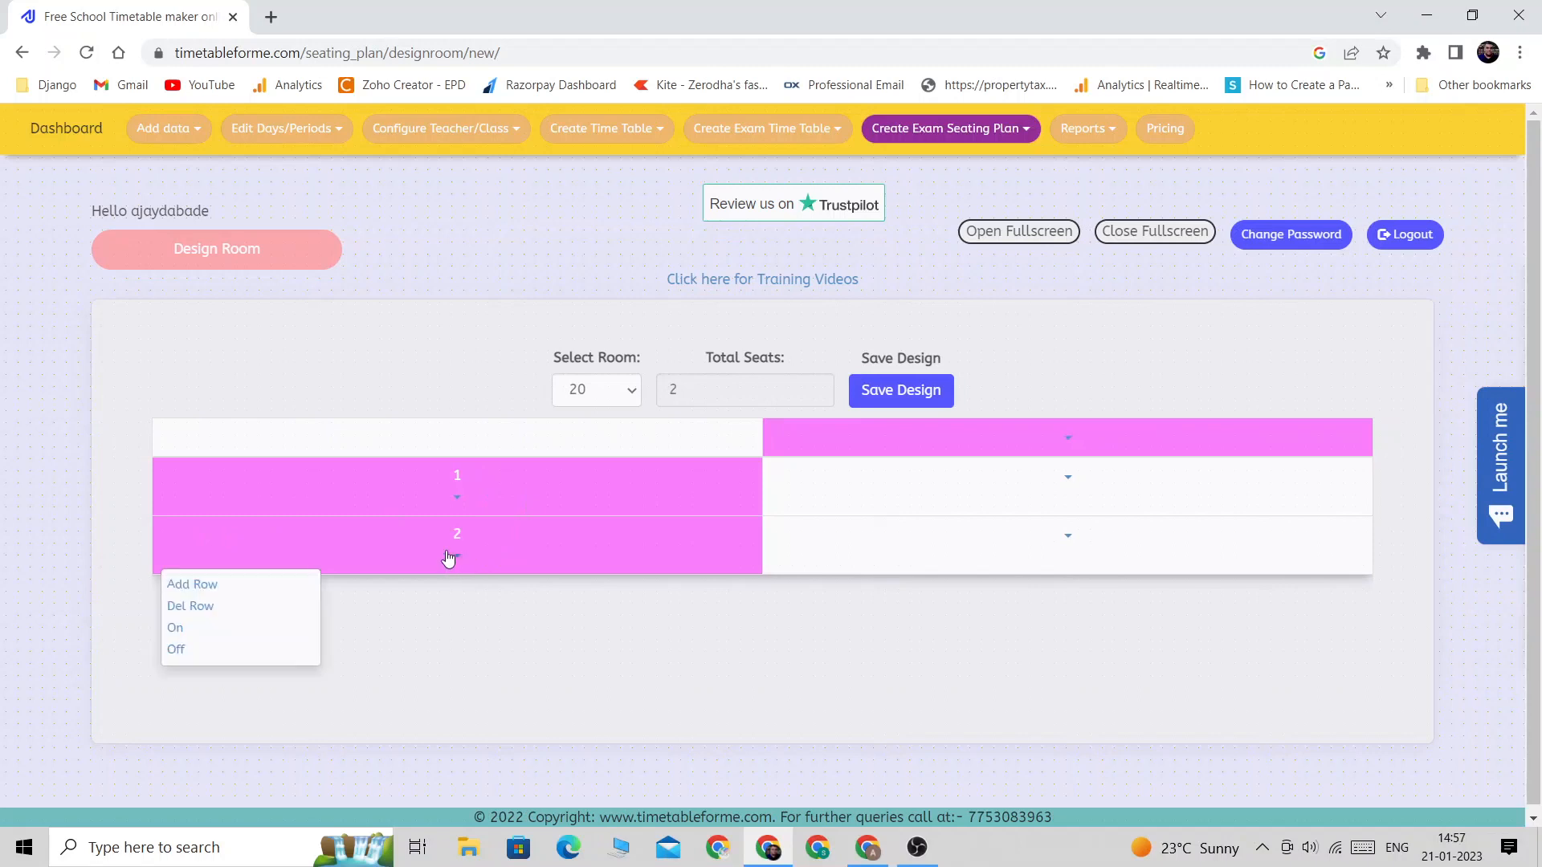
{"action": "left_click", "coordinate": [548, 468]}
{"action": "left_click", "coordinate": [459, 500]}
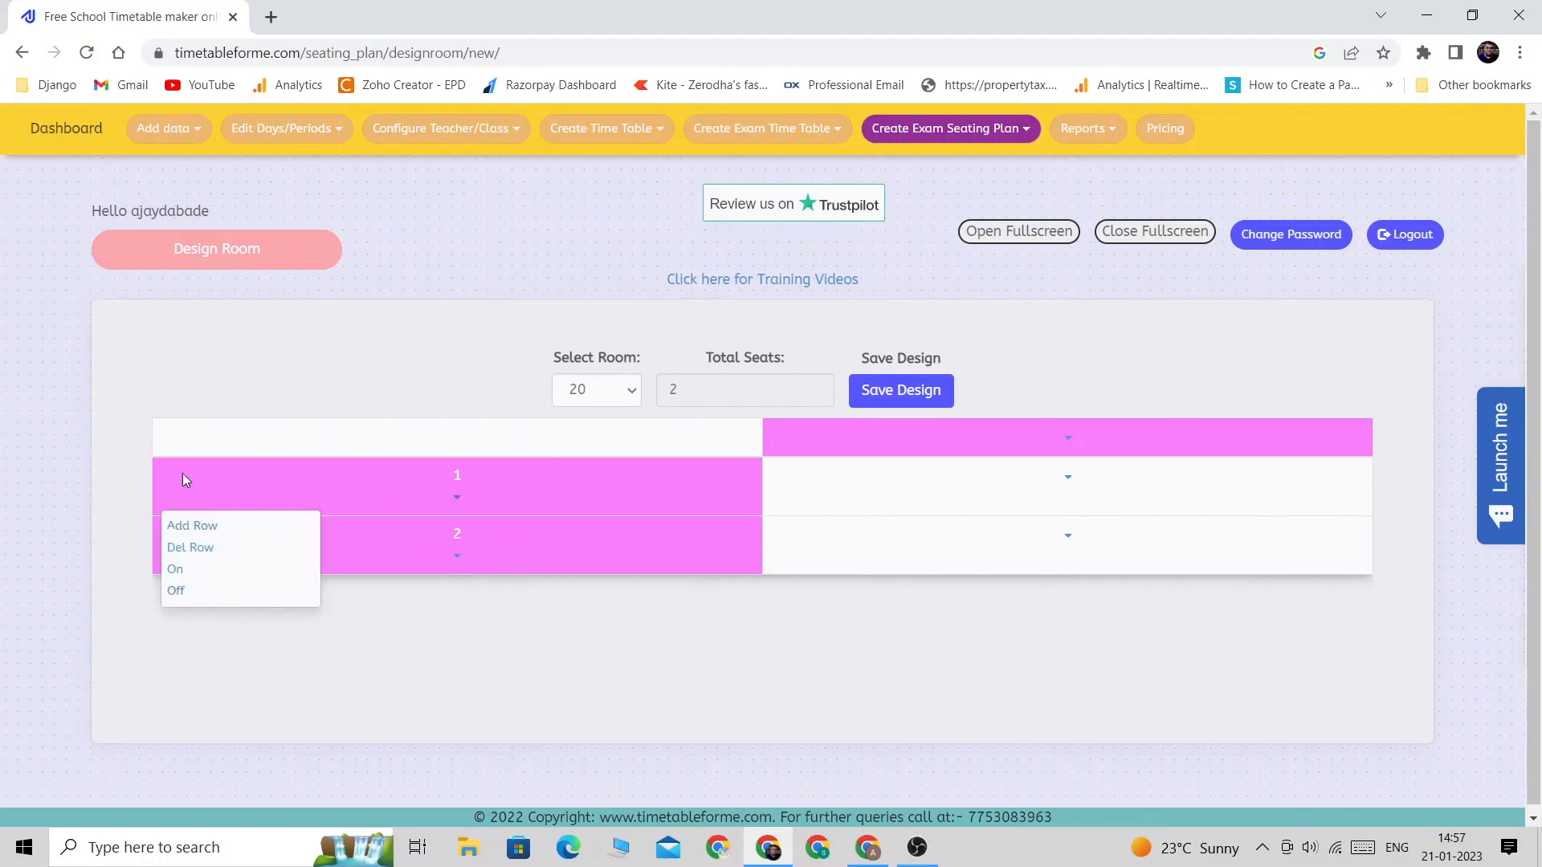
{"action": "left_click", "coordinate": [195, 527]}
{"action": "left_click", "coordinate": [457, 499]}
{"action": "left_click", "coordinate": [207, 528]}
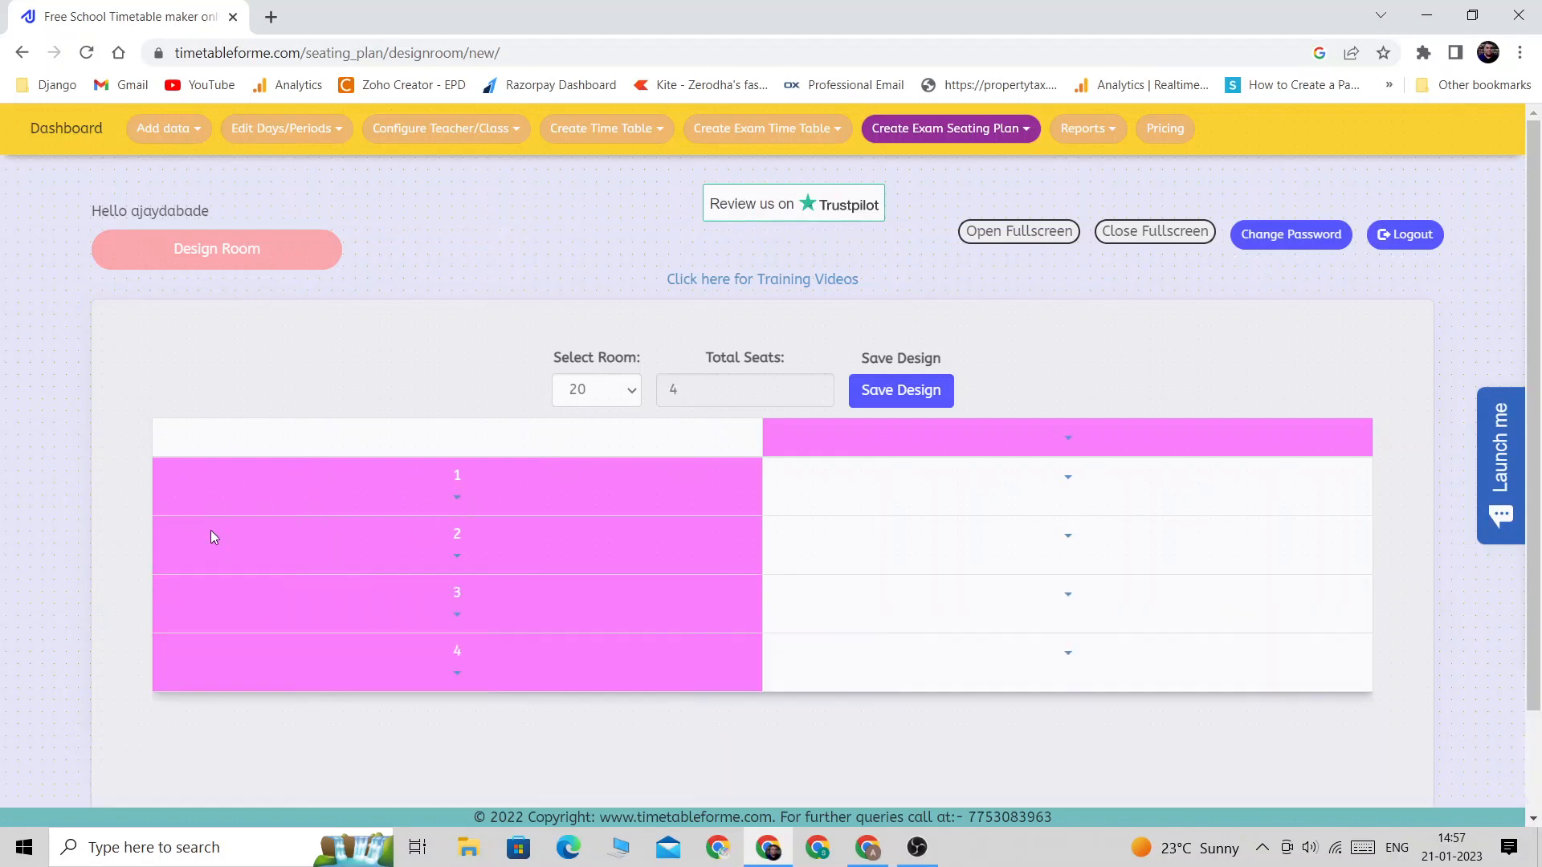
{"action": "left_click", "coordinate": [458, 499]}
{"action": "left_click", "coordinate": [207, 527]}
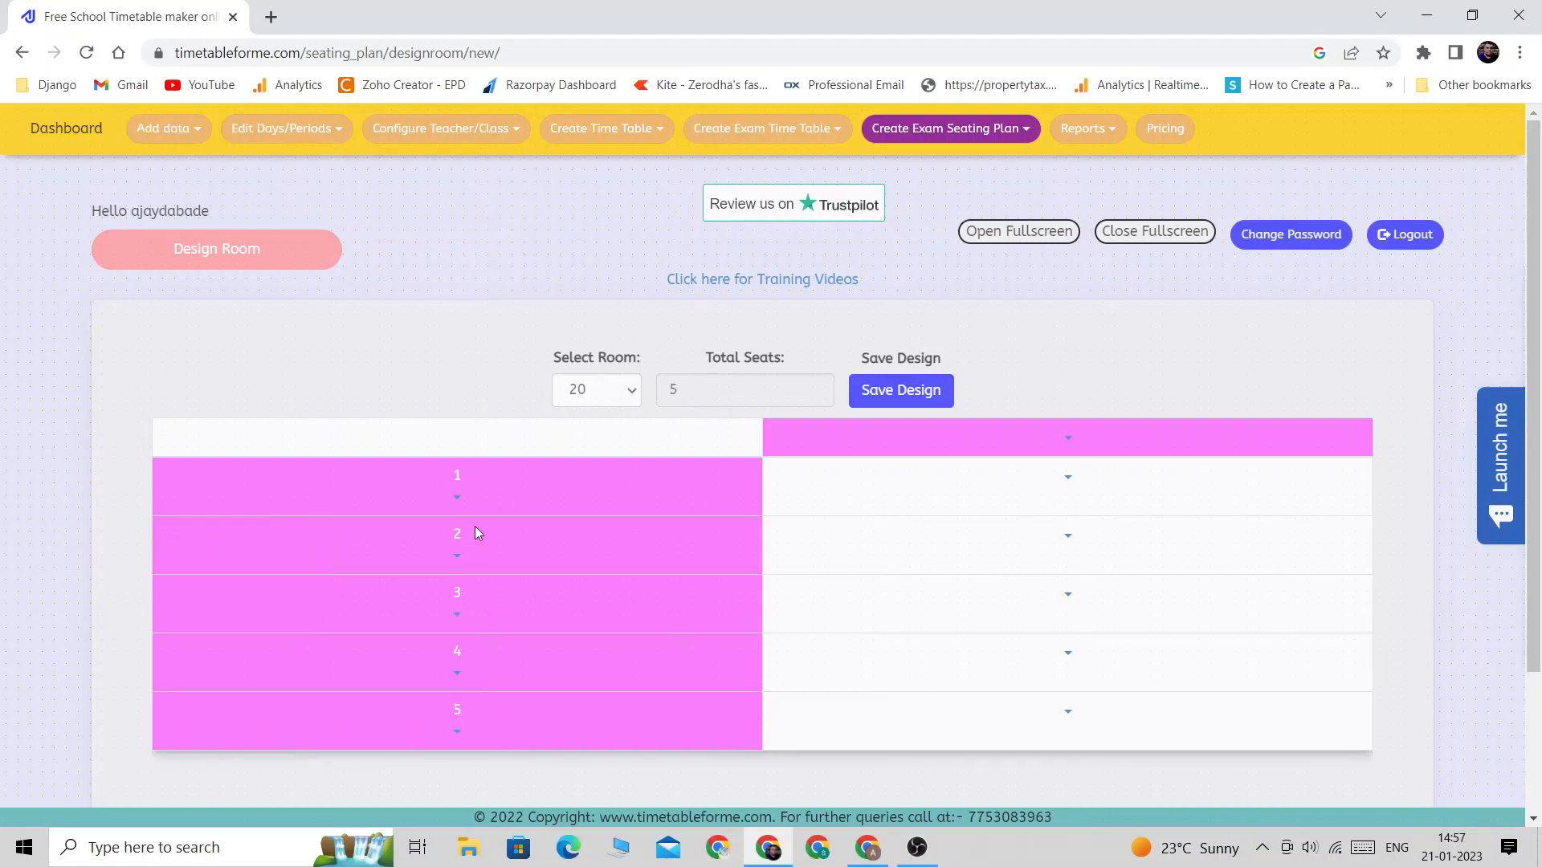
{"action": "left_click", "coordinate": [455, 504]}
{"action": "left_click", "coordinate": [197, 527]}
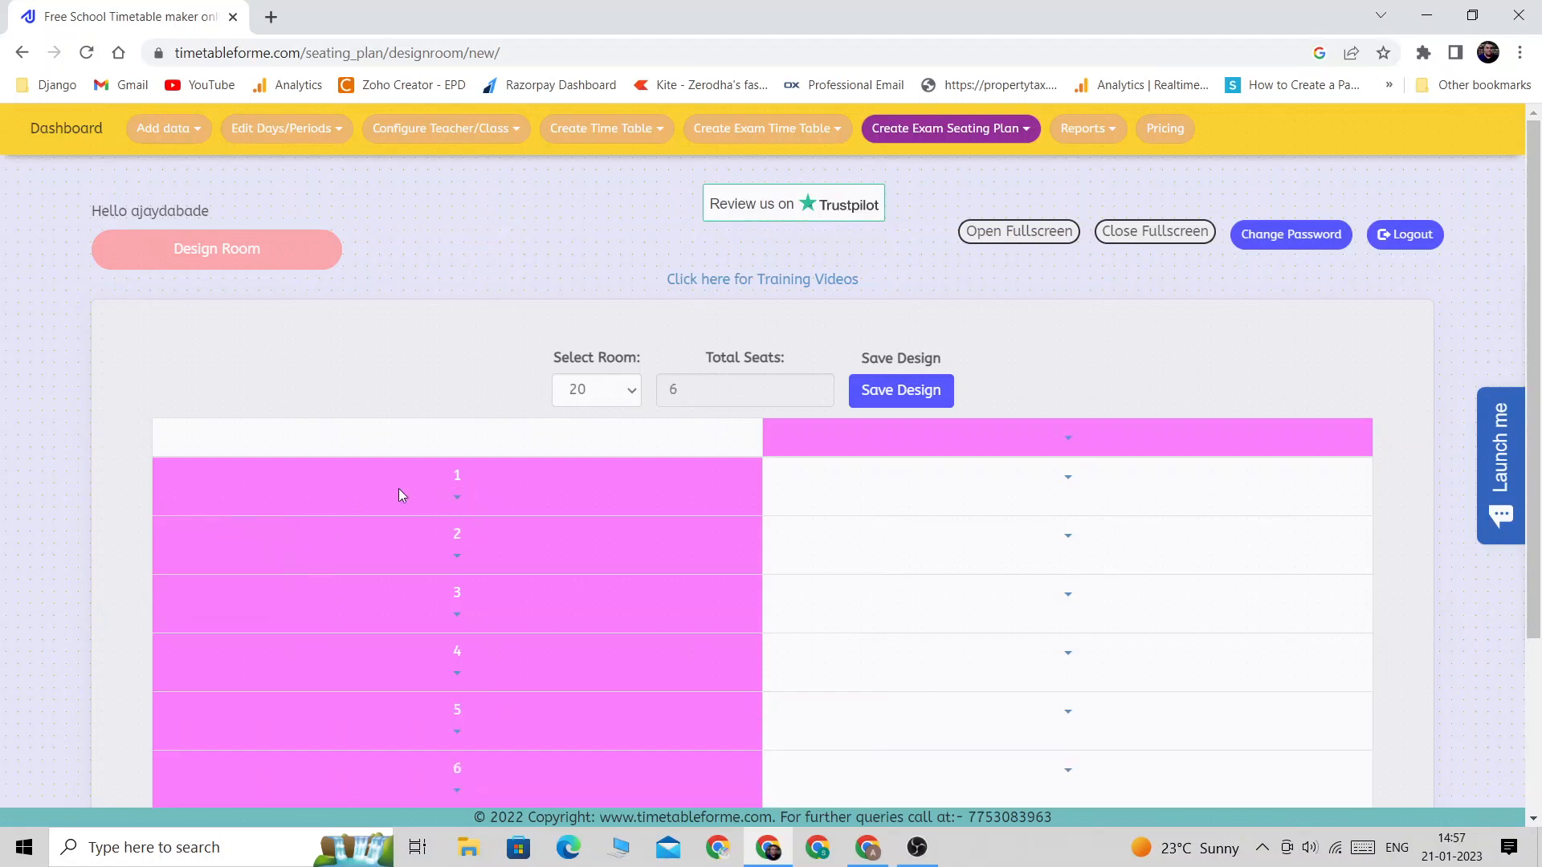
{"action": "scroll", "coordinate": [463, 447], "scroll_direction": "down", "scroll_amount": 3}
{"action": "left_click", "coordinate": [457, 297]}
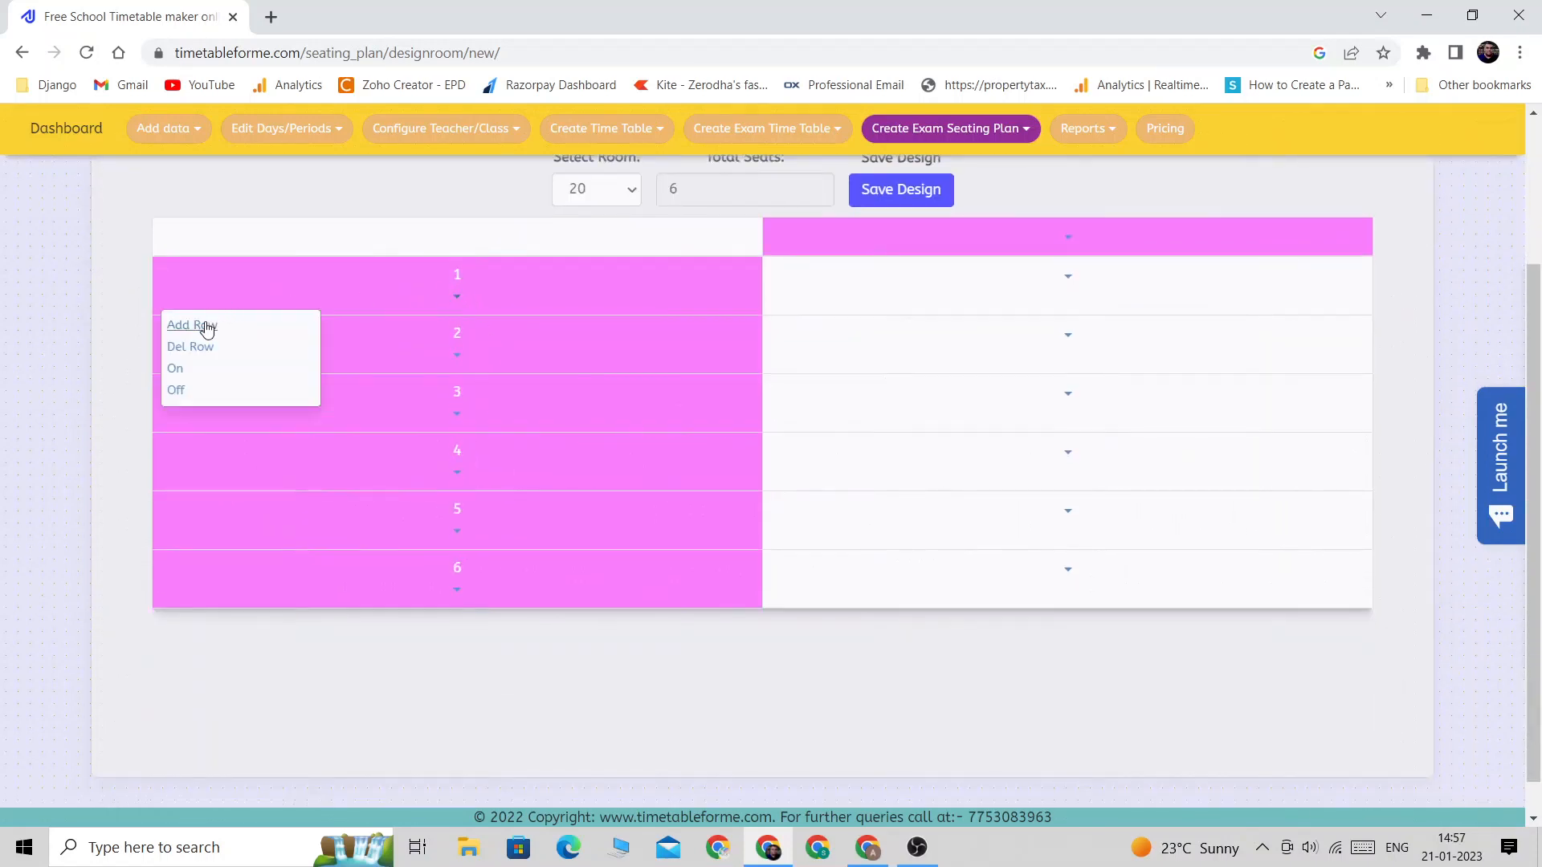
{"action": "left_click", "coordinate": [205, 323]}
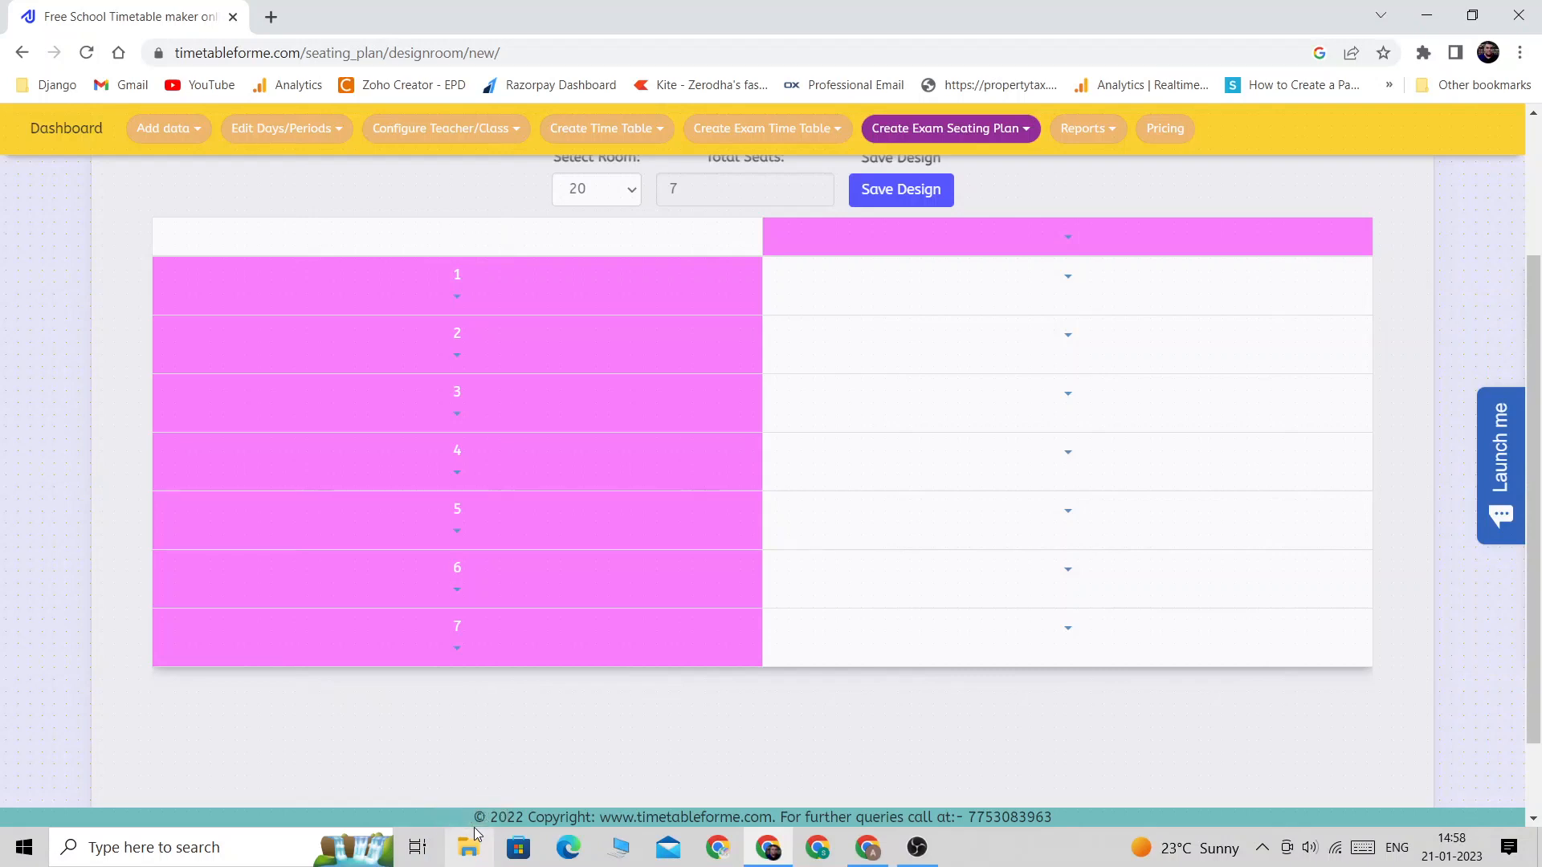
Add columns to the seating grid until it has seven columns.
{"action": "left_click", "coordinate": [1070, 238]}
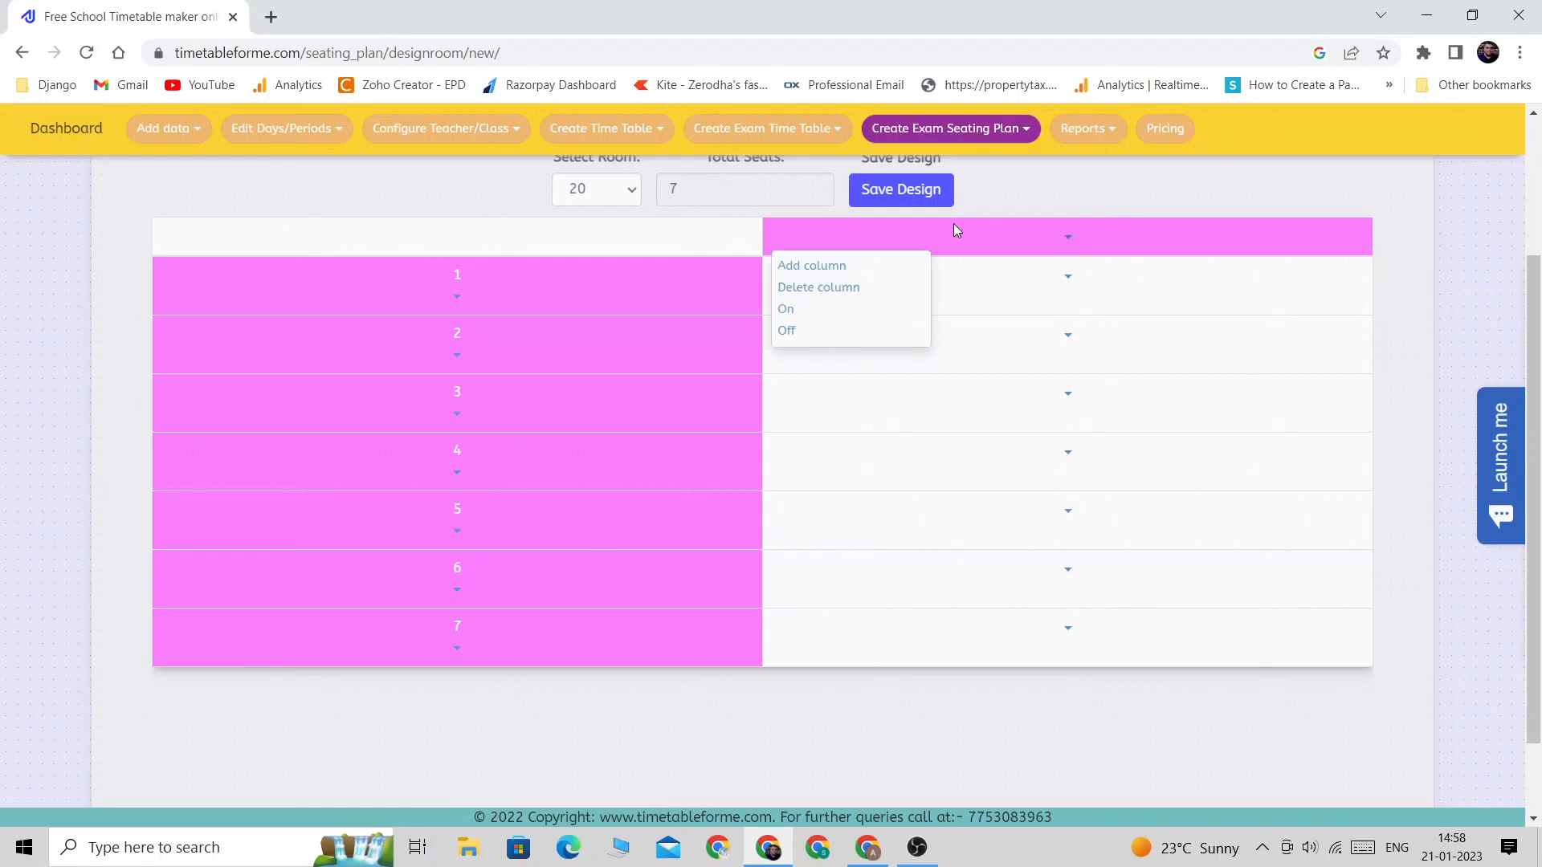
{"action": "left_click", "coordinate": [826, 265]}
{"action": "left_click", "coordinate": [1169, 238]}
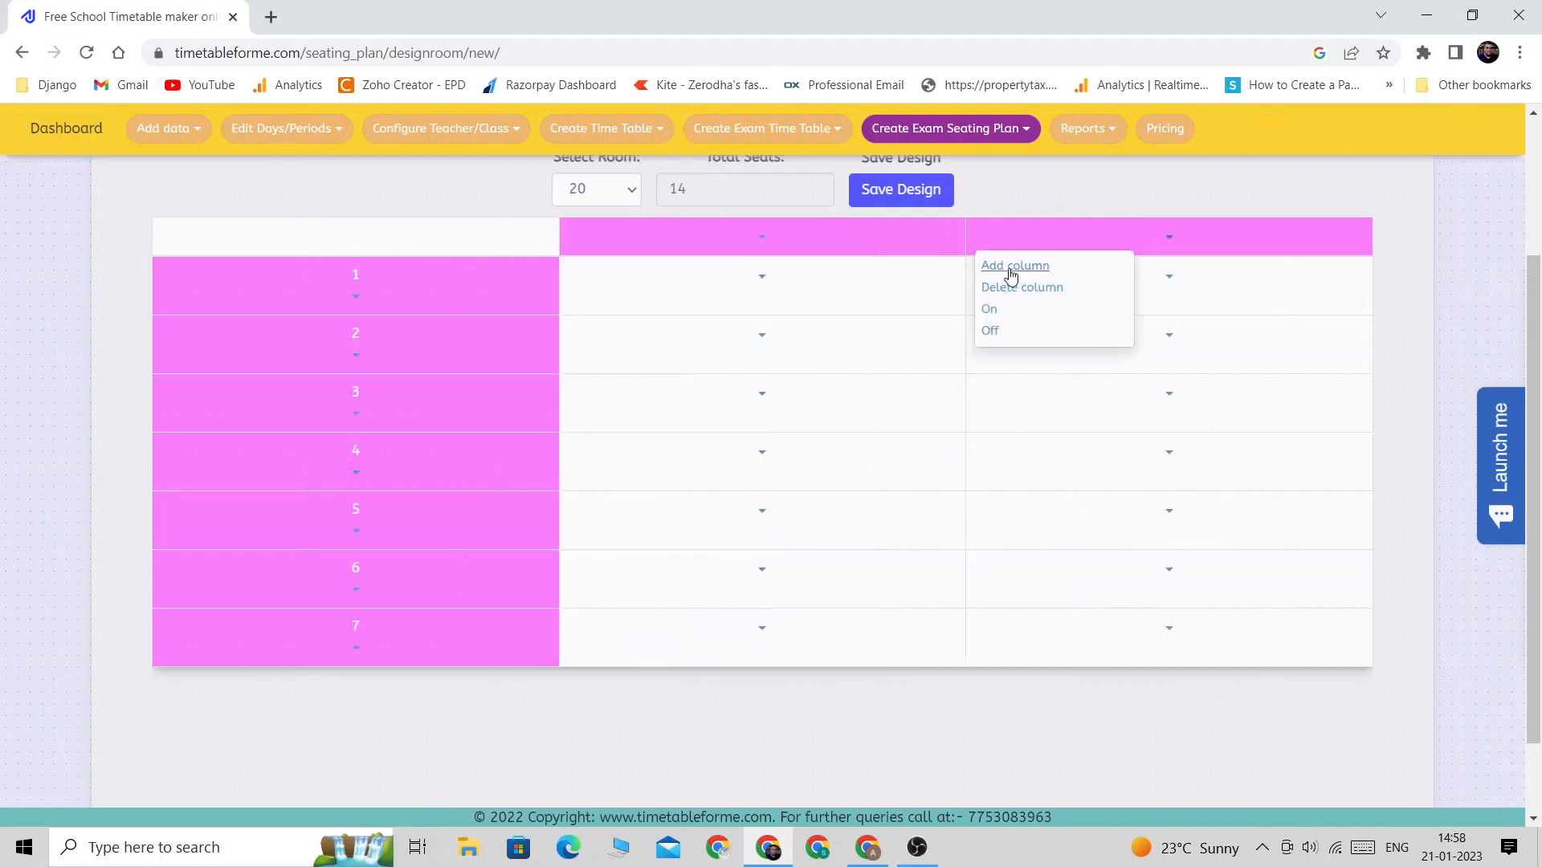
{"action": "left_click", "coordinate": [1004, 266]}
{"action": "left_click", "coordinate": [1218, 238]}
{"action": "left_click", "coordinate": [1117, 266]}
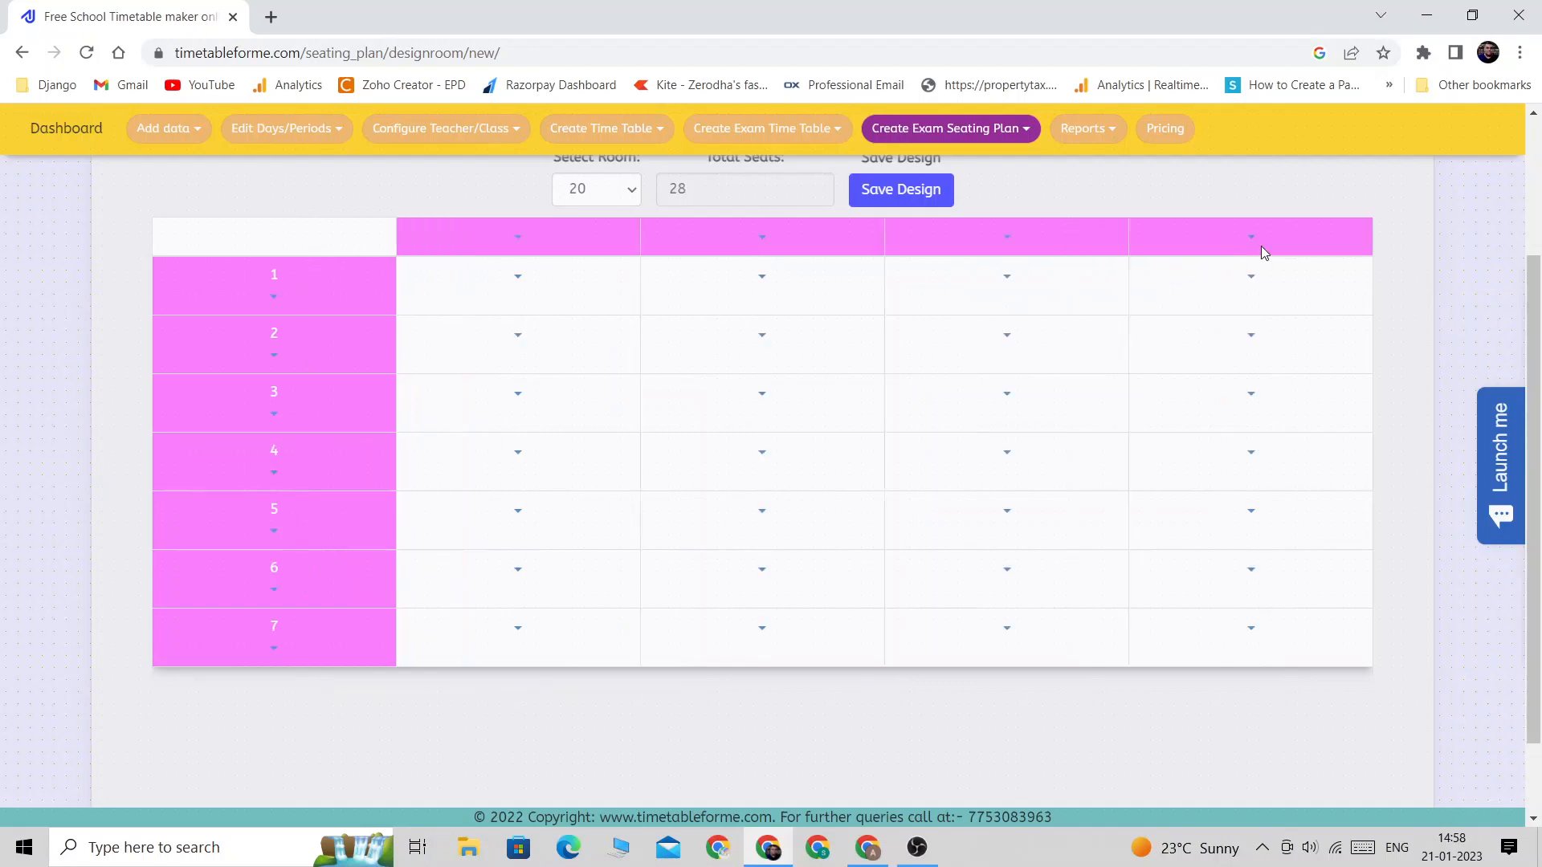
{"action": "left_click", "coordinate": [1250, 236]}
{"action": "left_click", "coordinate": [1179, 266]}
{"action": "left_click", "coordinate": [1282, 241]}
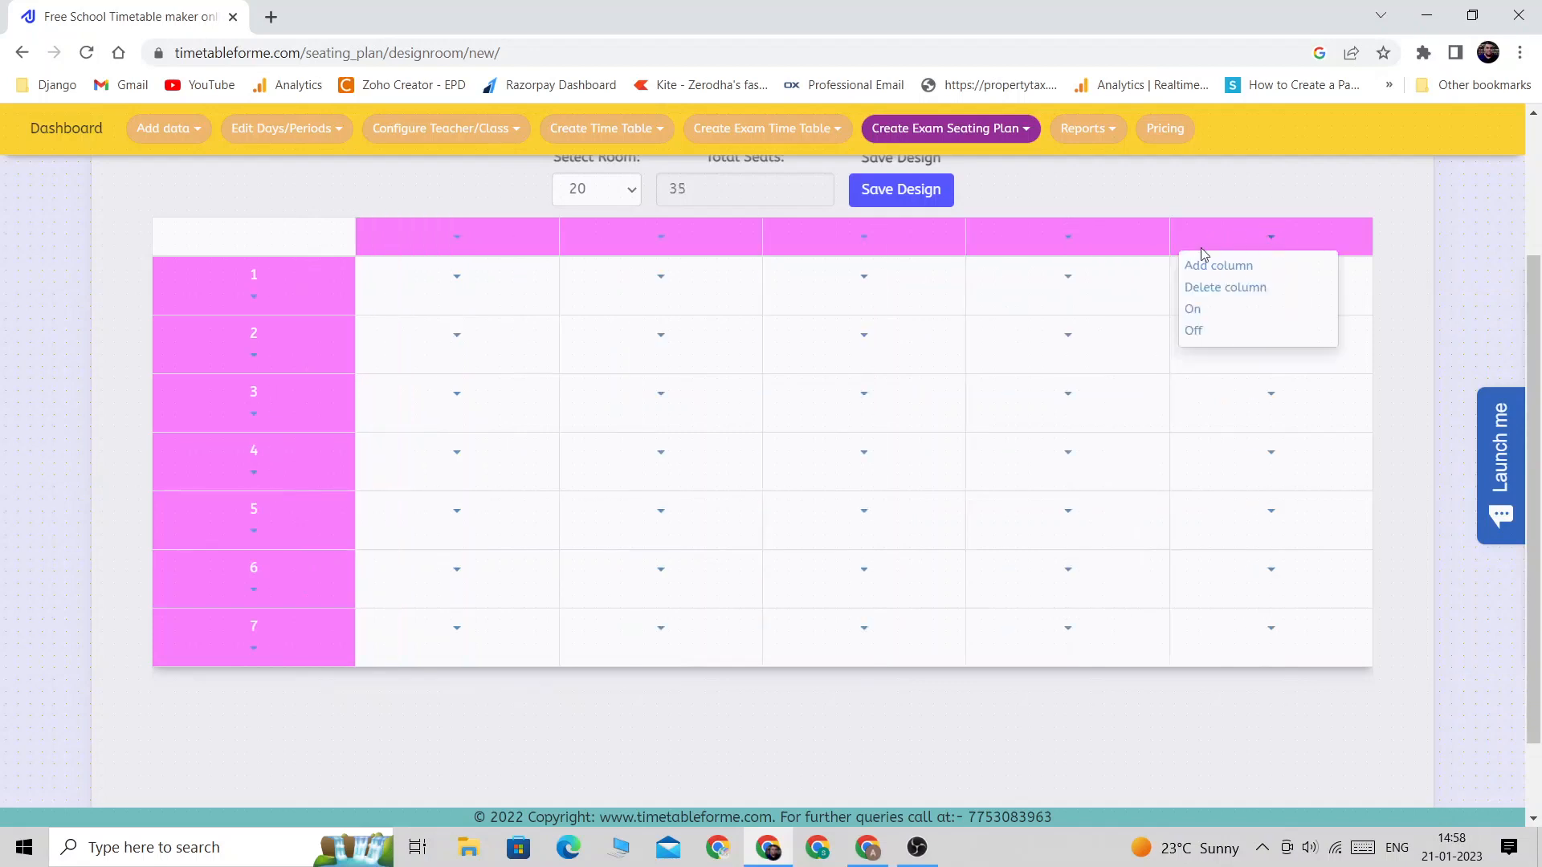
{"action": "left_click", "coordinate": [1197, 266]}
{"action": "left_click", "coordinate": [941, 244]}
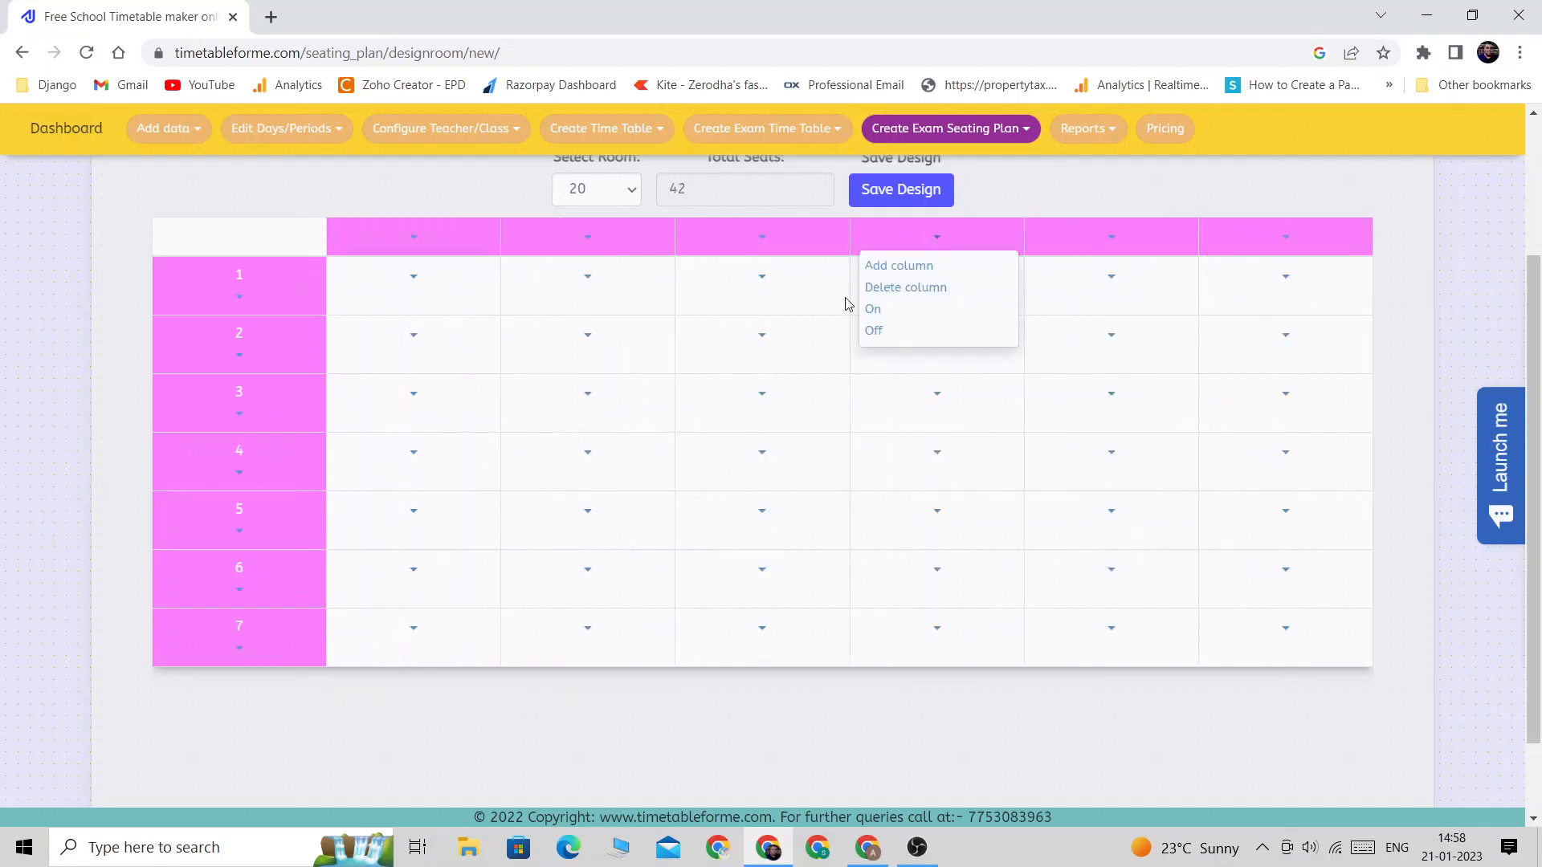
{"action": "left_click", "coordinate": [887, 267]}
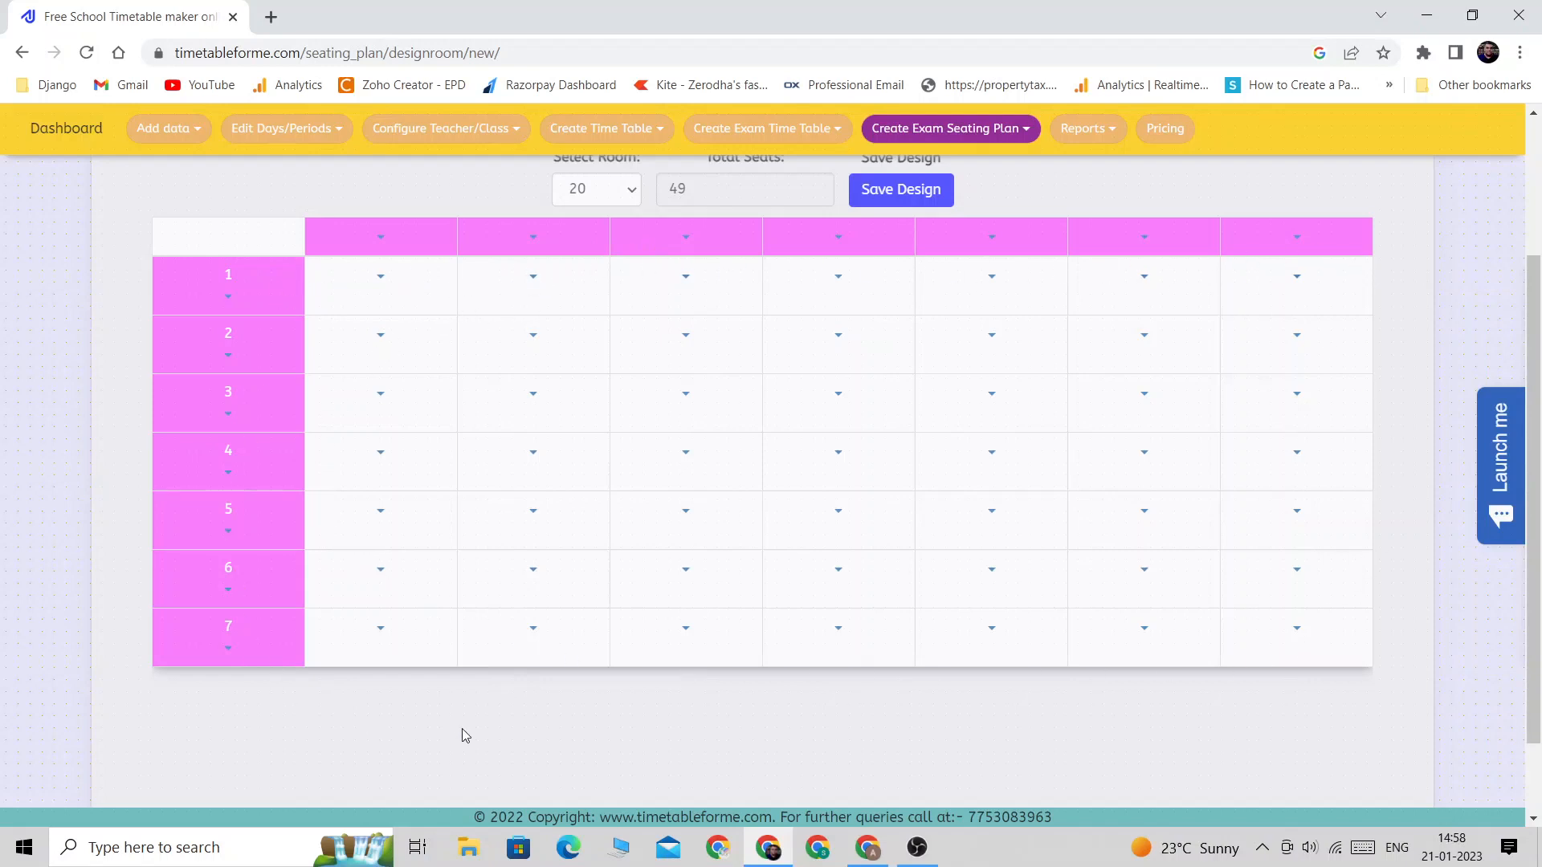
Check the total number of seats in the room 20 design.
{"action": "scroll", "coordinate": [1081, 472], "scroll_direction": "up", "scroll_amount": 1}
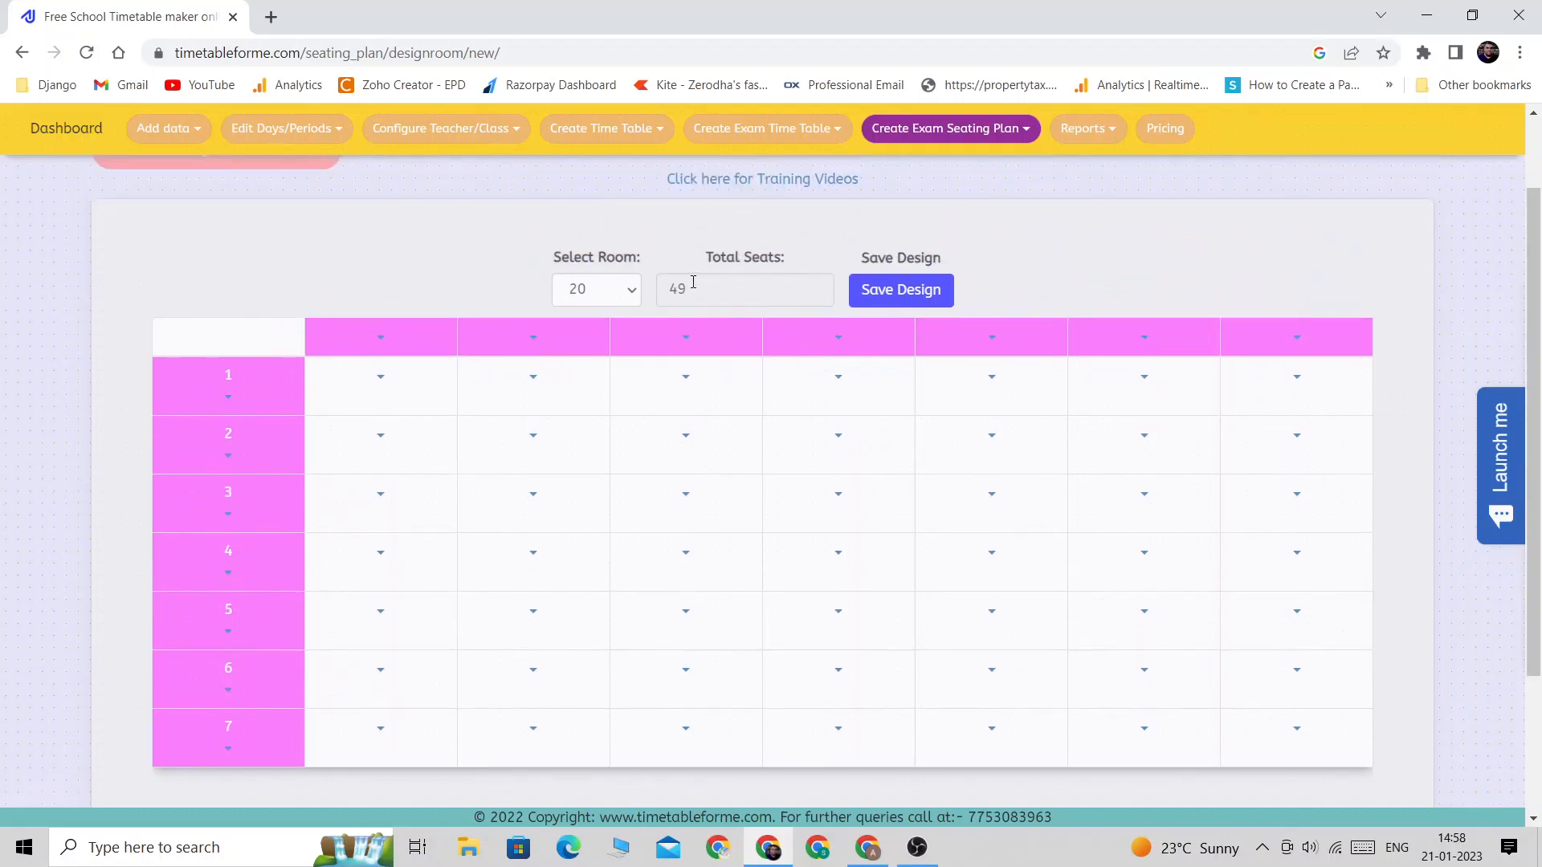
{"action": "double_click", "coordinate": [693, 282]}
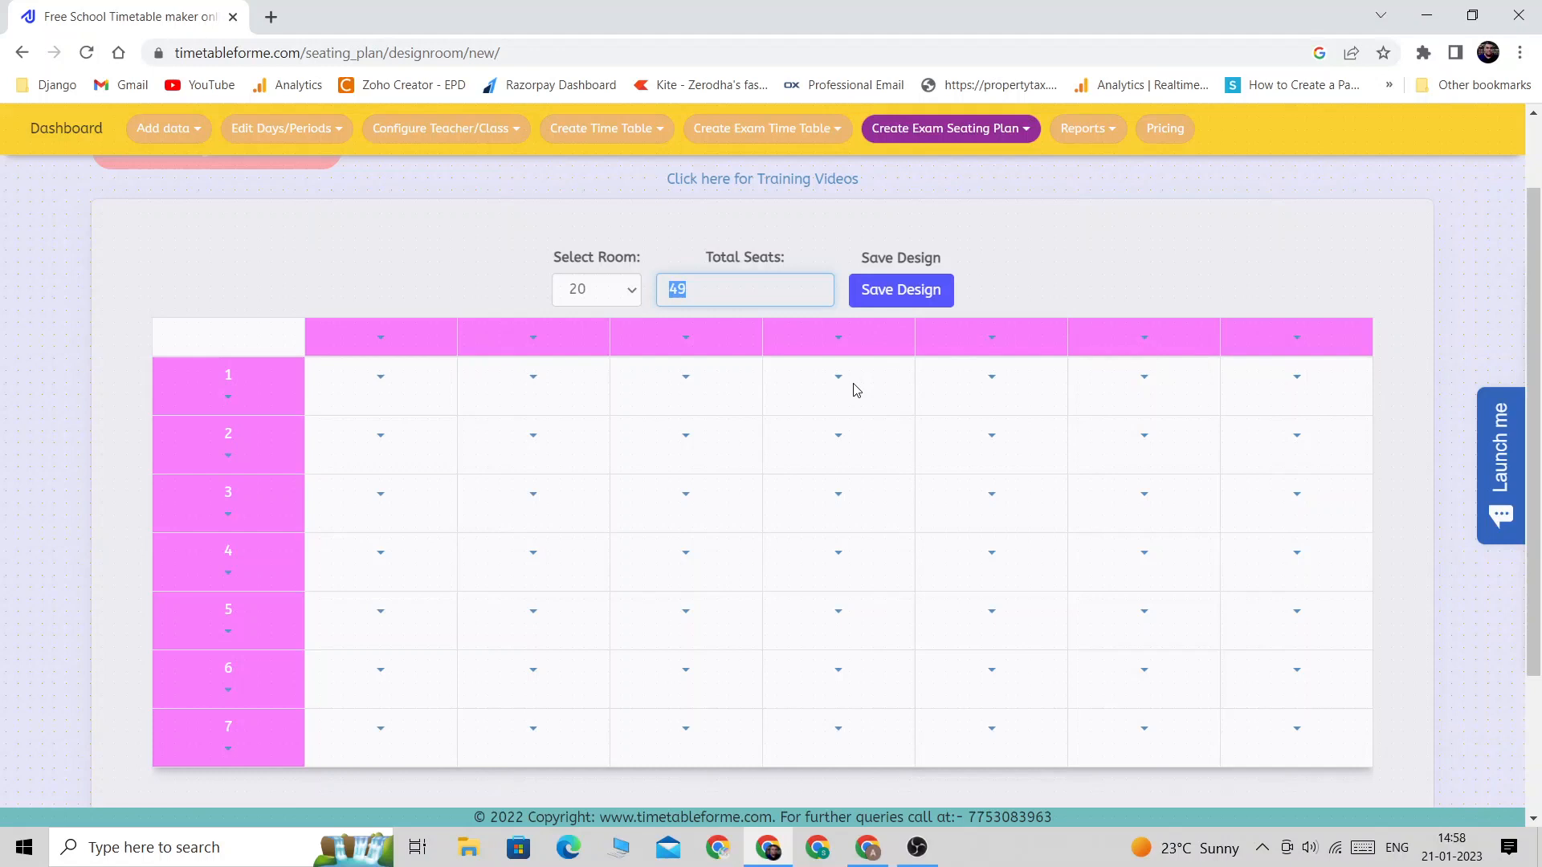
{"action": "scroll", "coordinate": [590, 359], "scroll_direction": "down", "scroll_amount": 1}
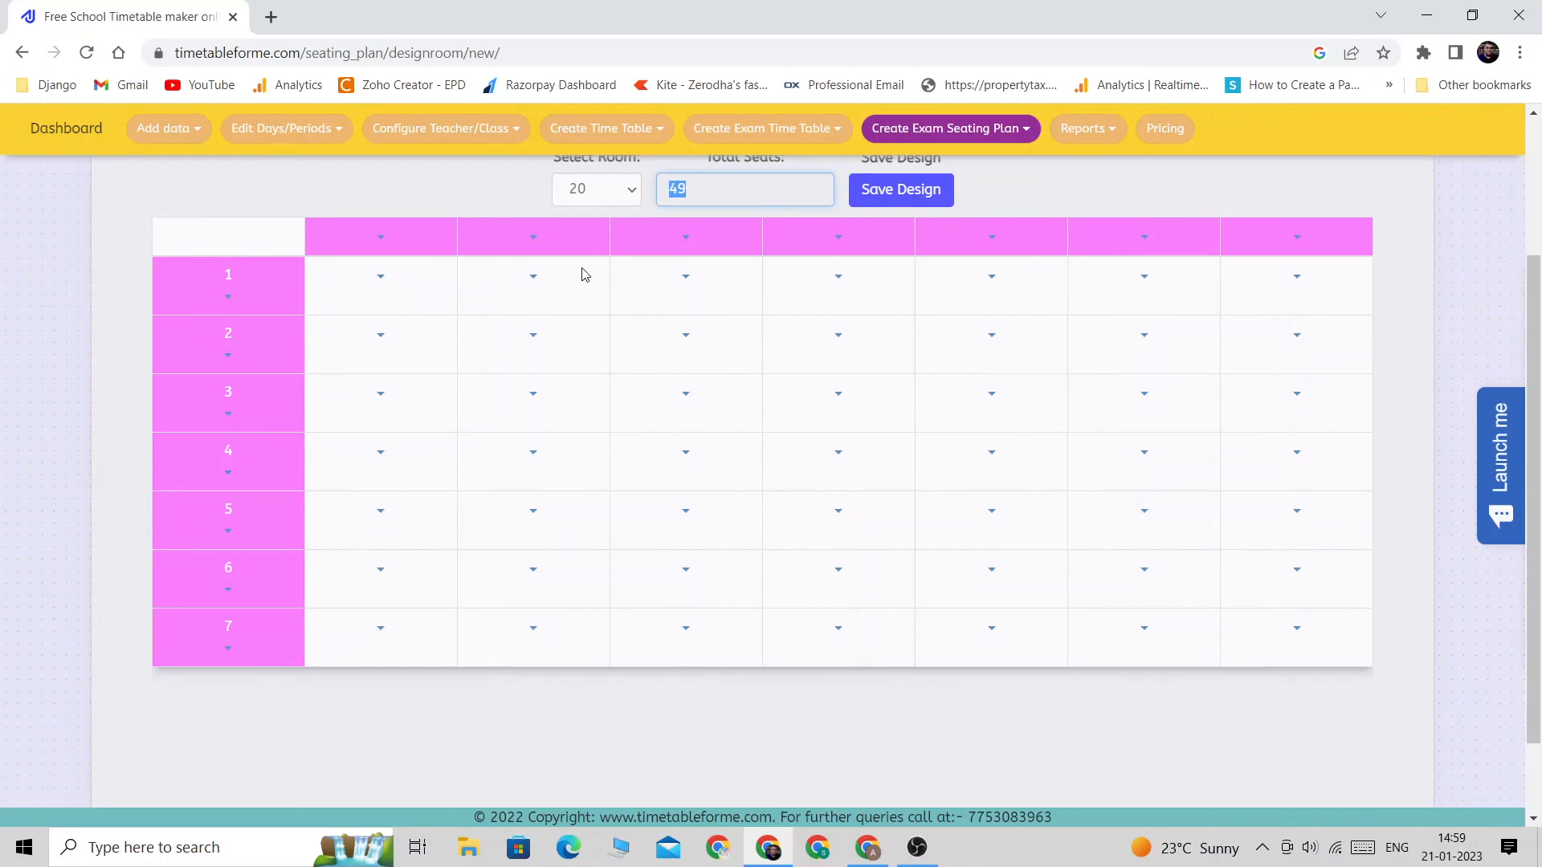
Switch off the third and sixth columns of the seating grid.
{"action": "left_click", "coordinate": [687, 238]}
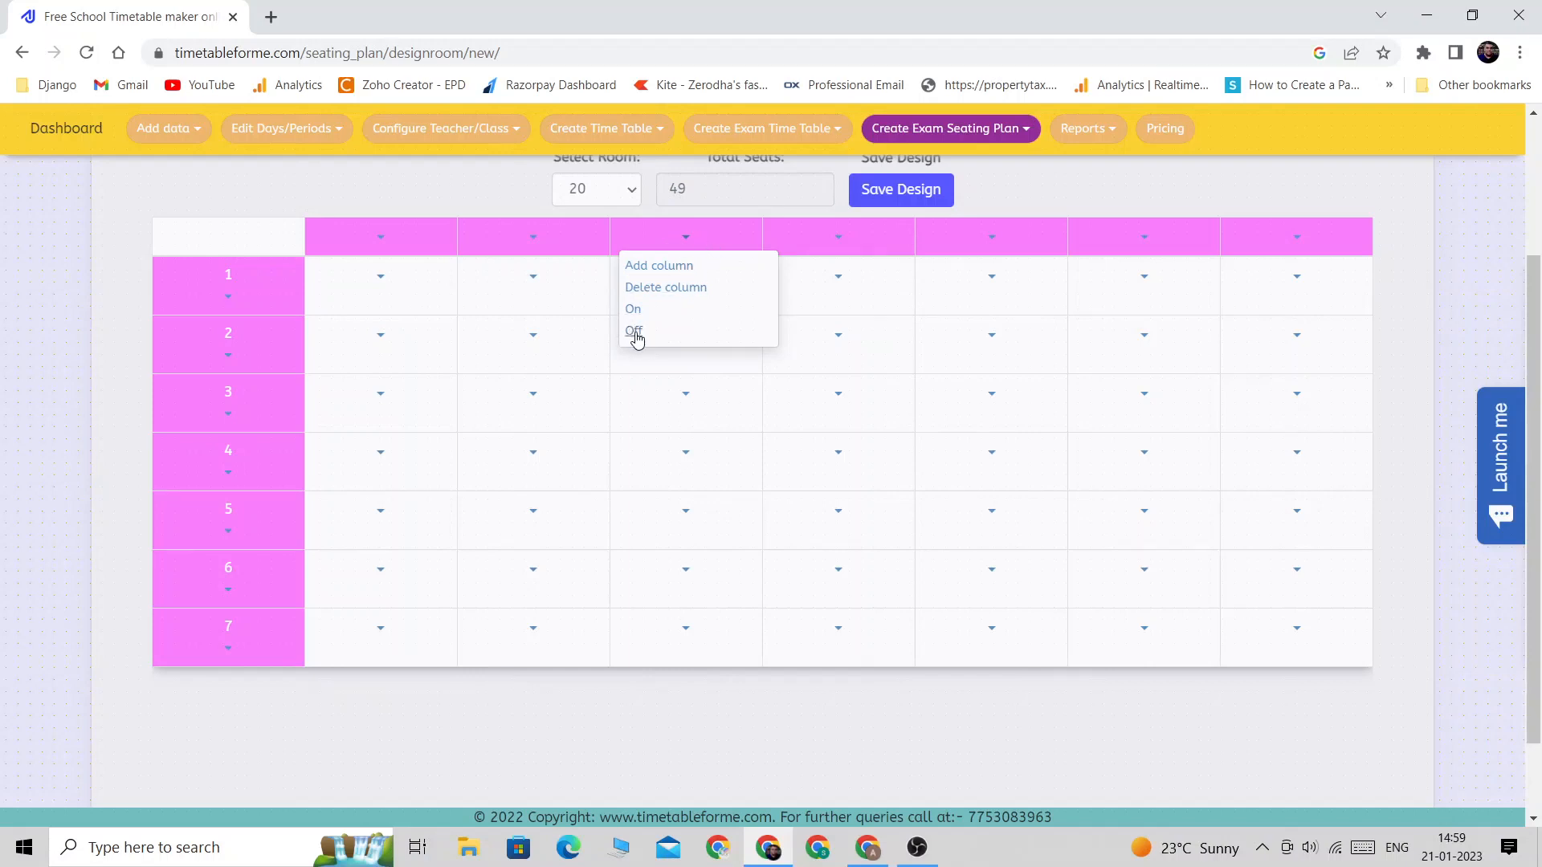
{"action": "left_click", "coordinate": [634, 333]}
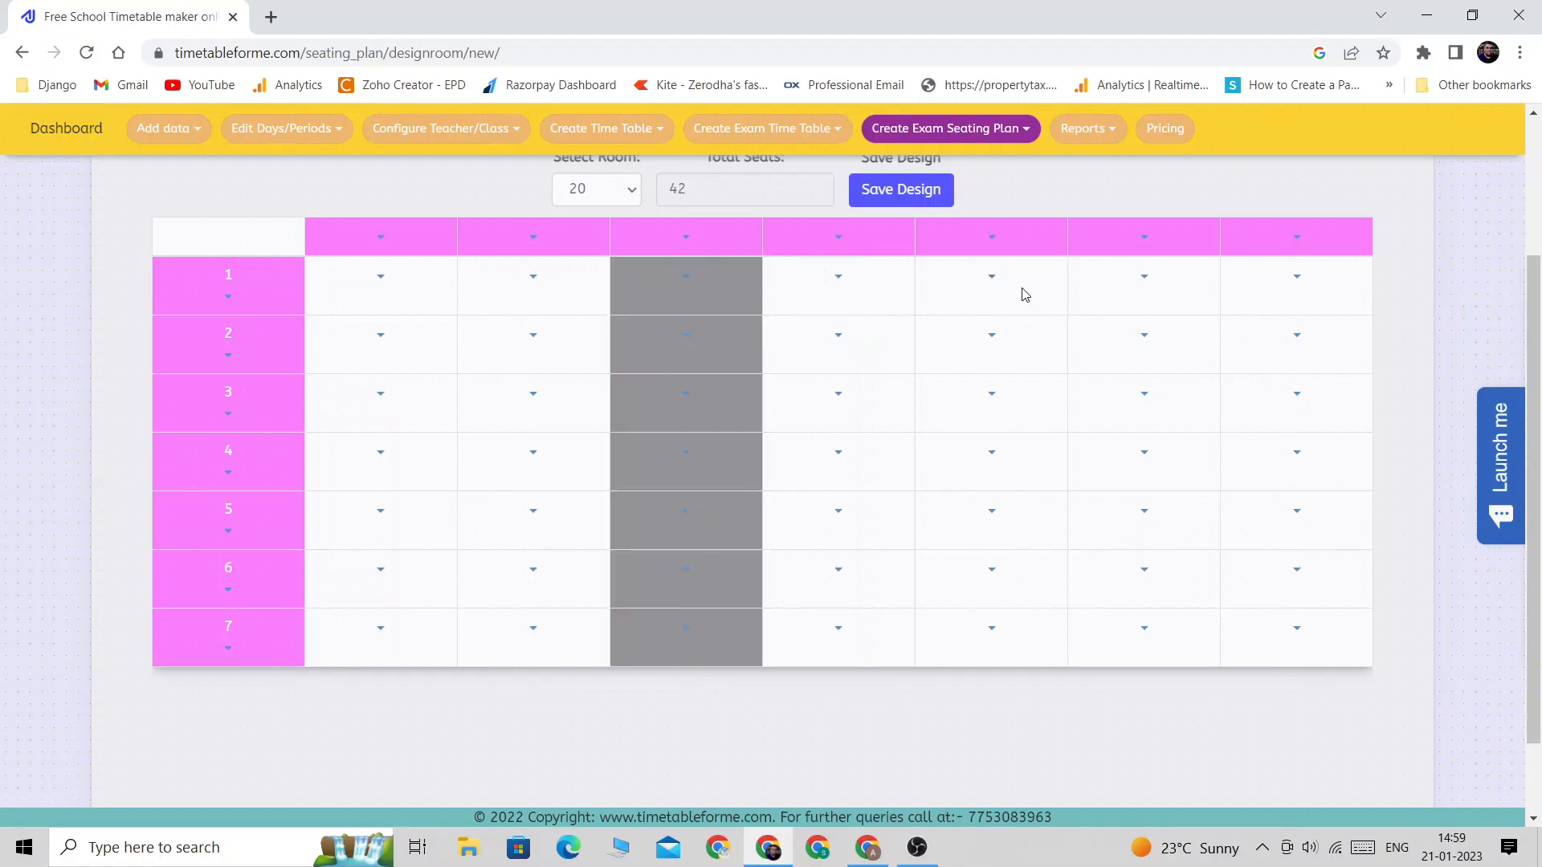
{"action": "left_click", "coordinate": [1144, 237]}
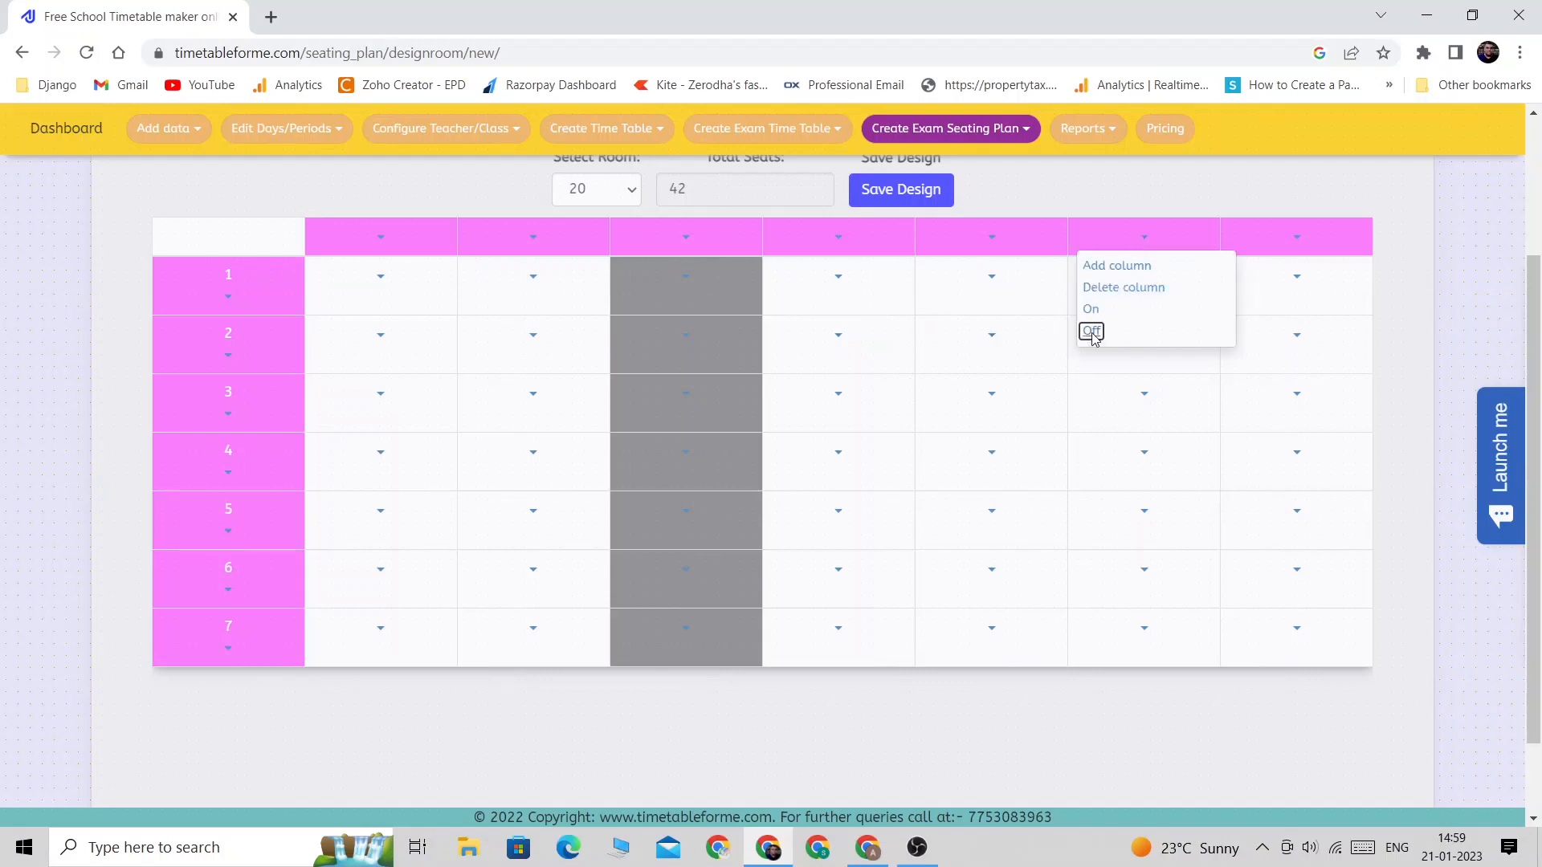
{"action": "left_click", "coordinate": [1088, 331]}
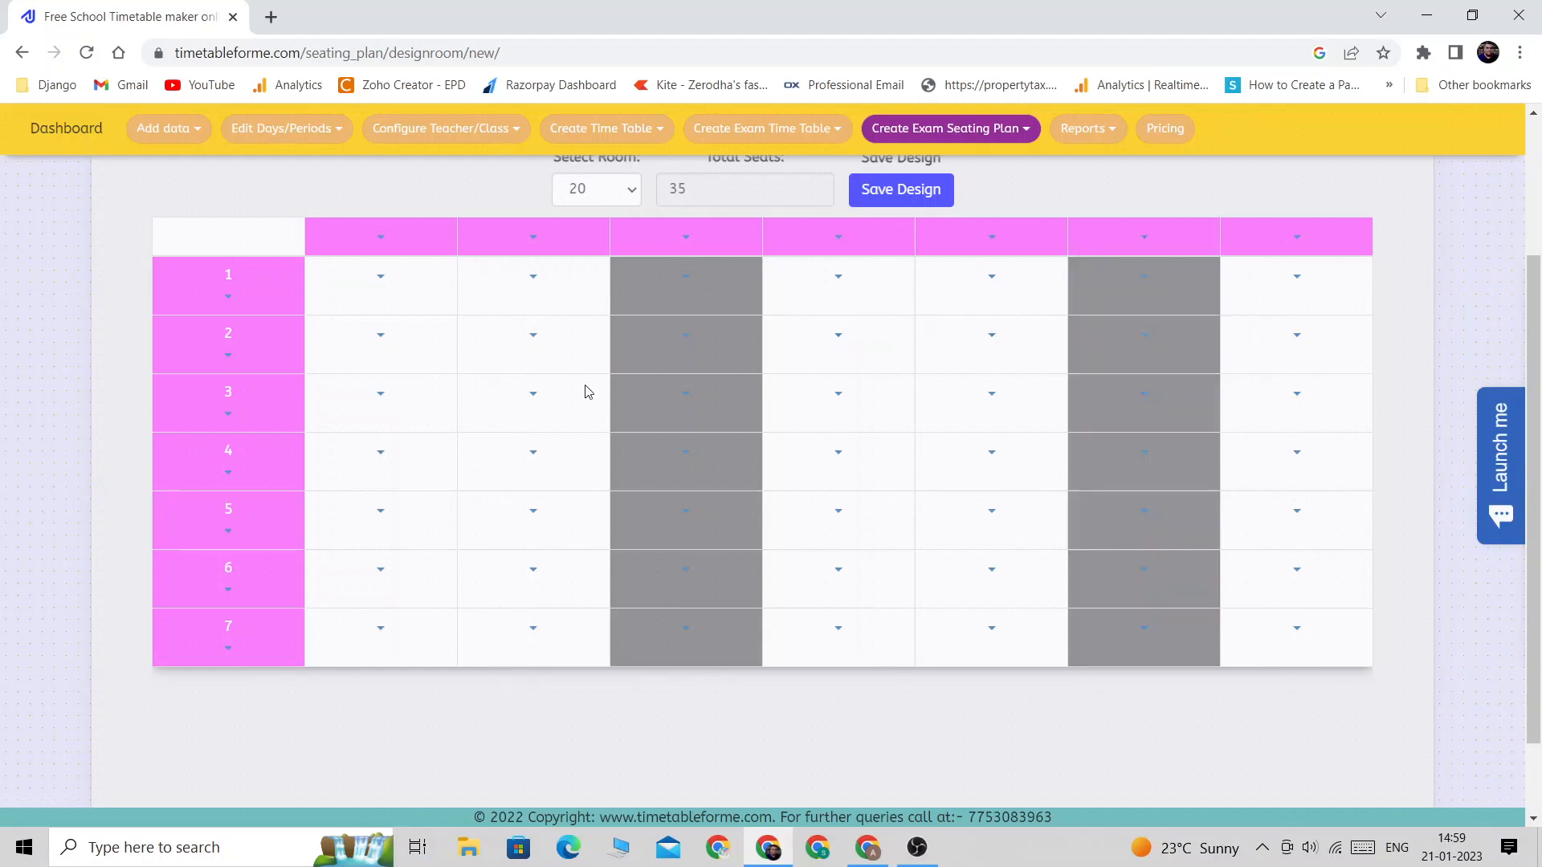
Extend the seating grid to ten columns and switch off the ninth column.
{"action": "left_click", "coordinate": [1296, 238]}
{"action": "left_click", "coordinate": [1257, 266]}
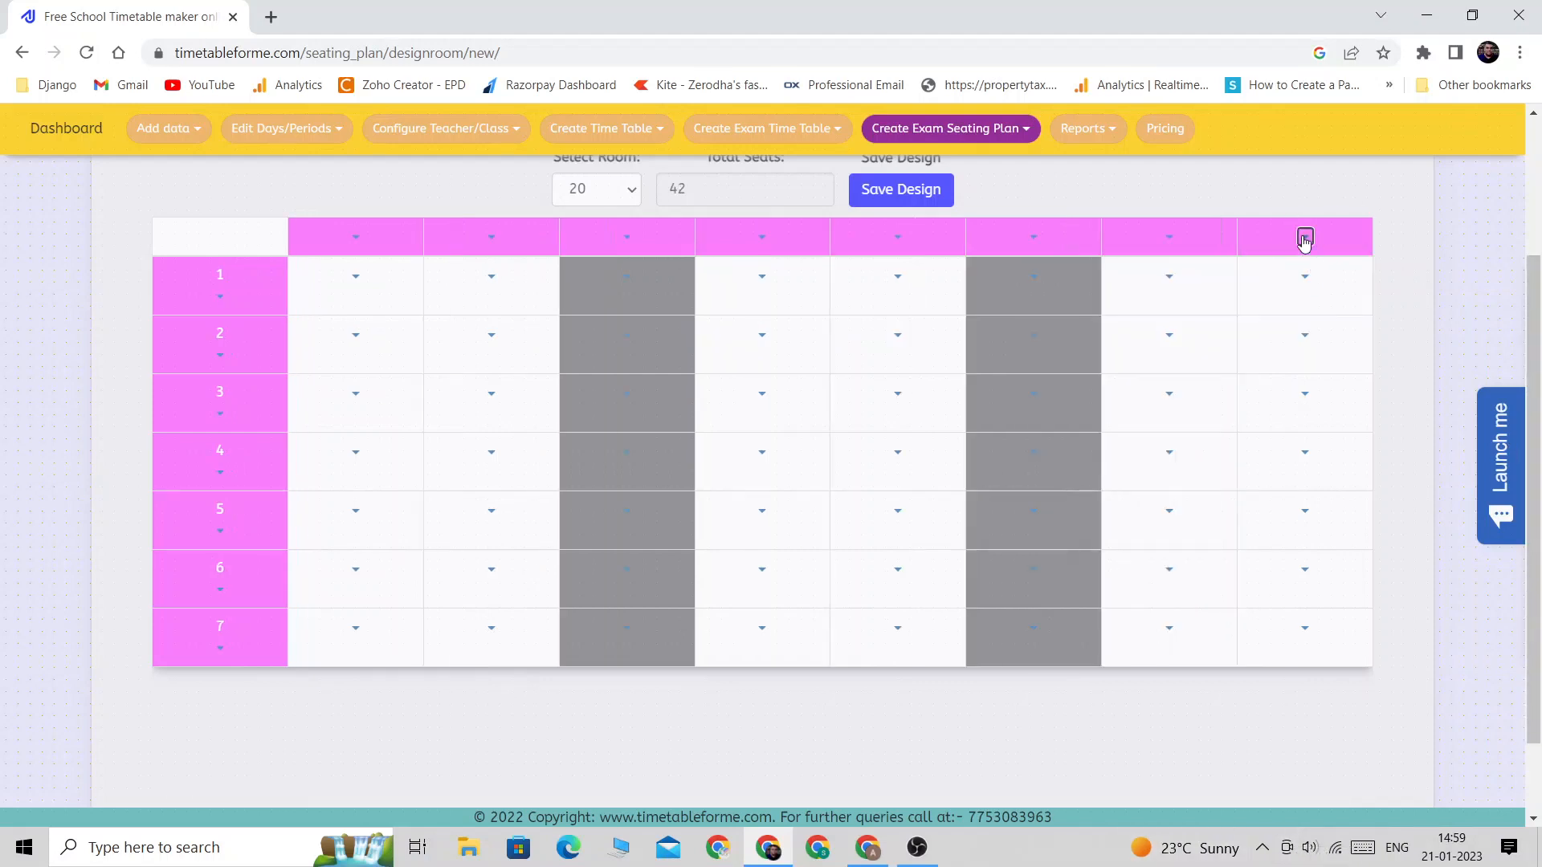
{"action": "left_click", "coordinate": [1302, 237]}
{"action": "left_click", "coordinate": [1259, 269]}
{"action": "left_click", "coordinate": [1312, 237]}
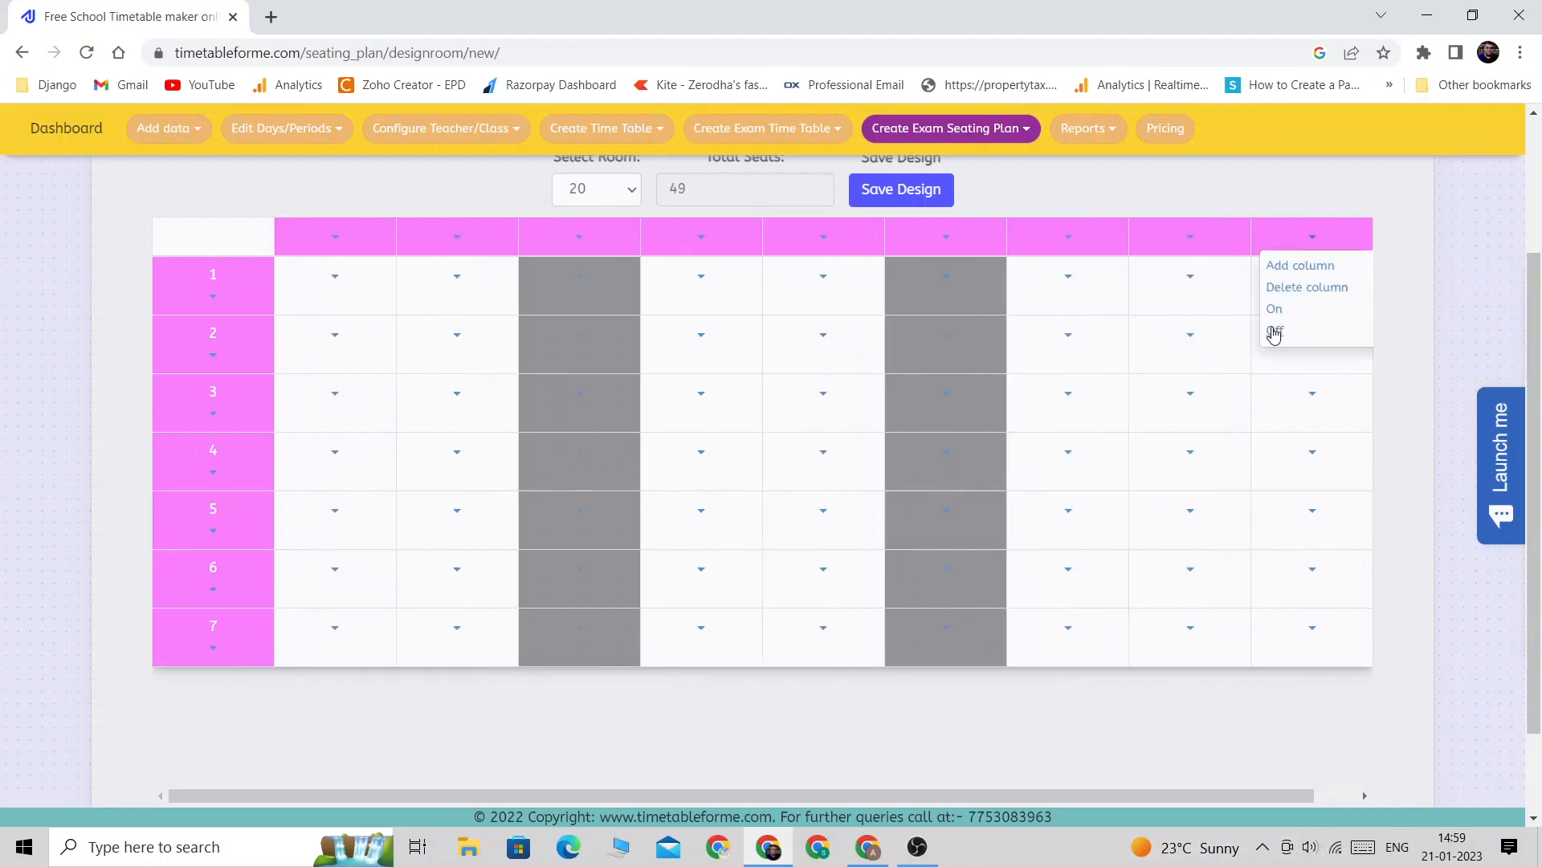
{"action": "left_click", "coordinate": [1269, 329]}
{"action": "left_click", "coordinate": [1312, 237]}
{"action": "left_click", "coordinate": [1272, 266]}
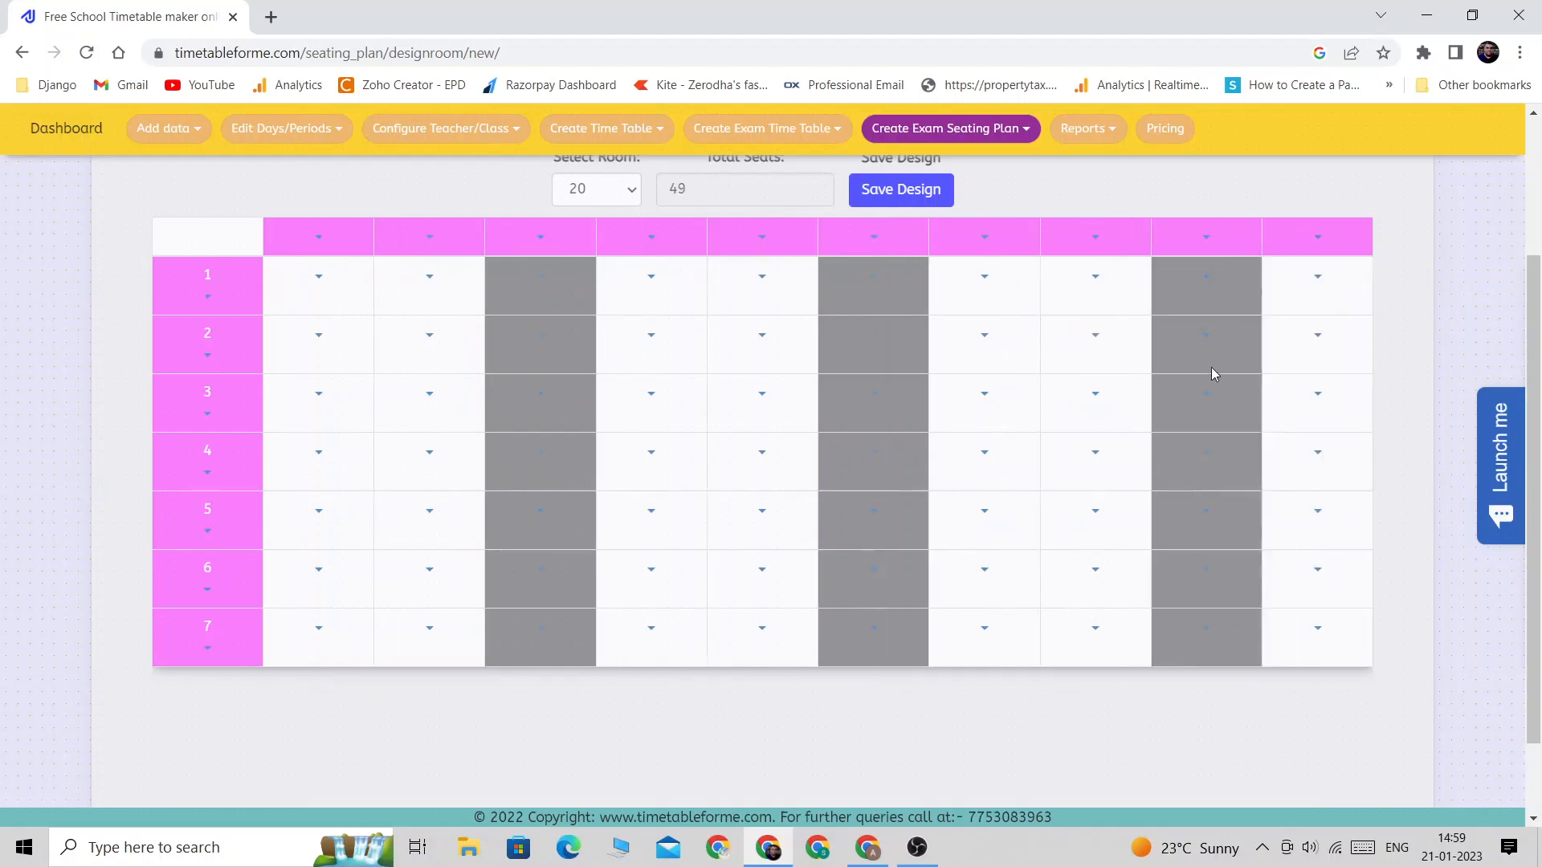
Switch off the single seat in row 7 of the last column.
{"action": "scroll", "coordinate": [980, 358], "scroll_direction": "down", "scroll_amount": 2}
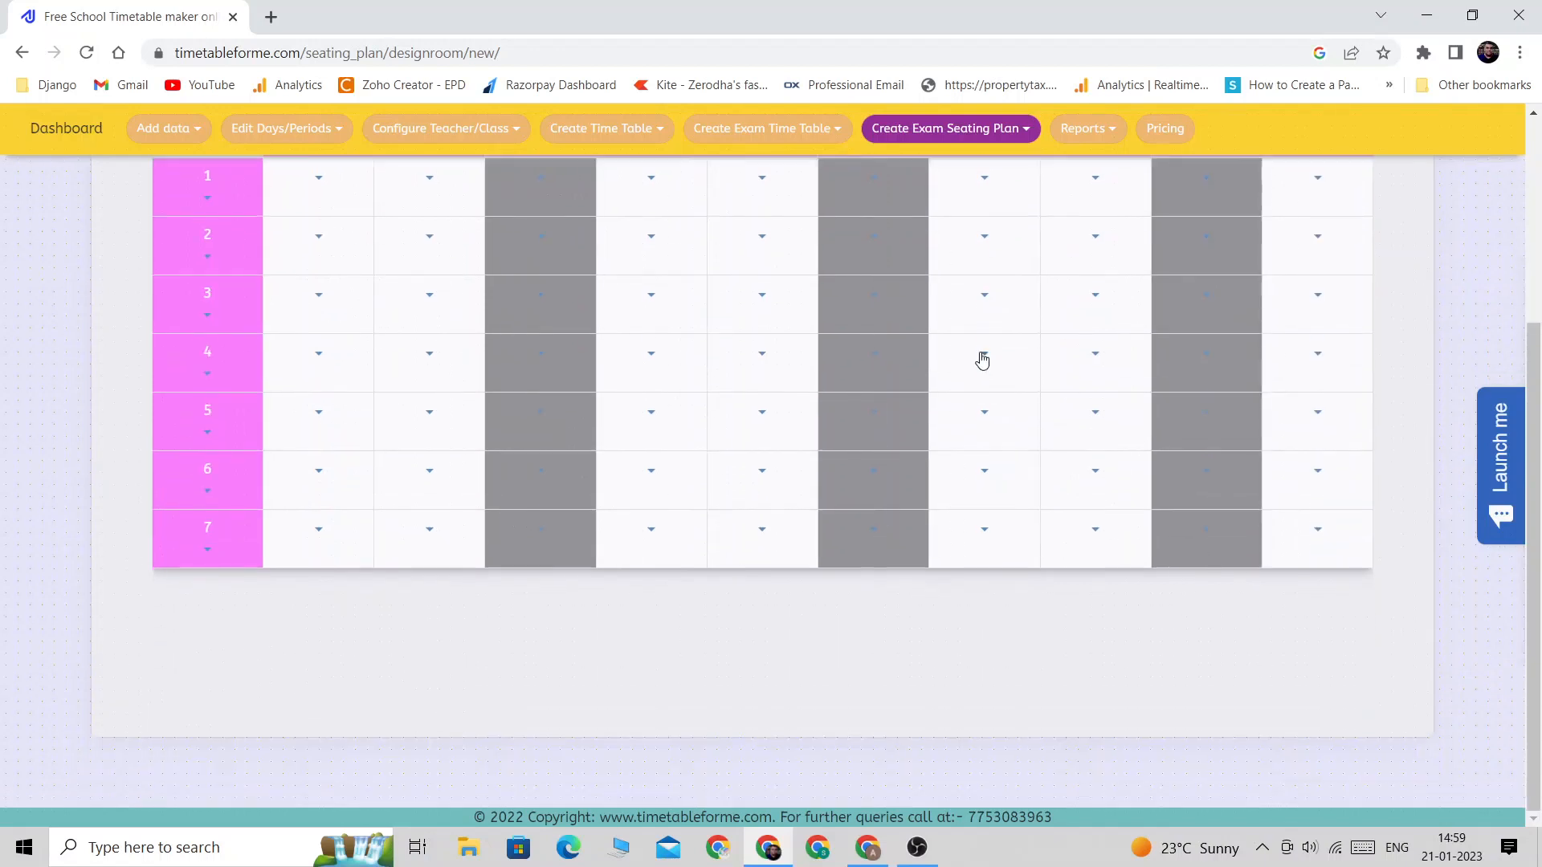
{"action": "scroll", "coordinate": [432, 334], "scroll_direction": "up", "scroll_amount": 1}
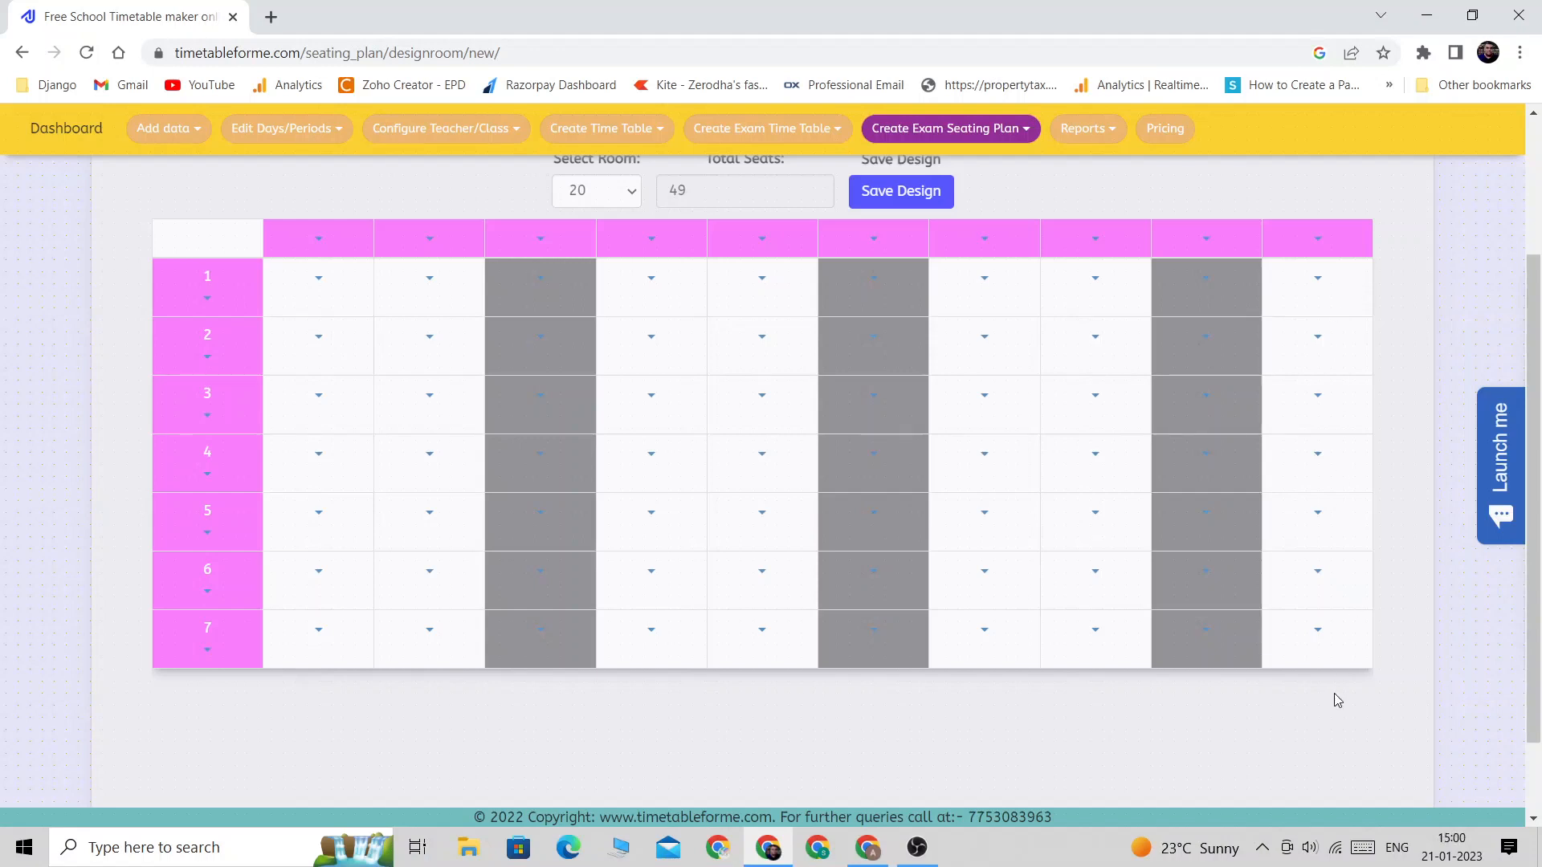
{"action": "left_click", "coordinate": [1317, 630]}
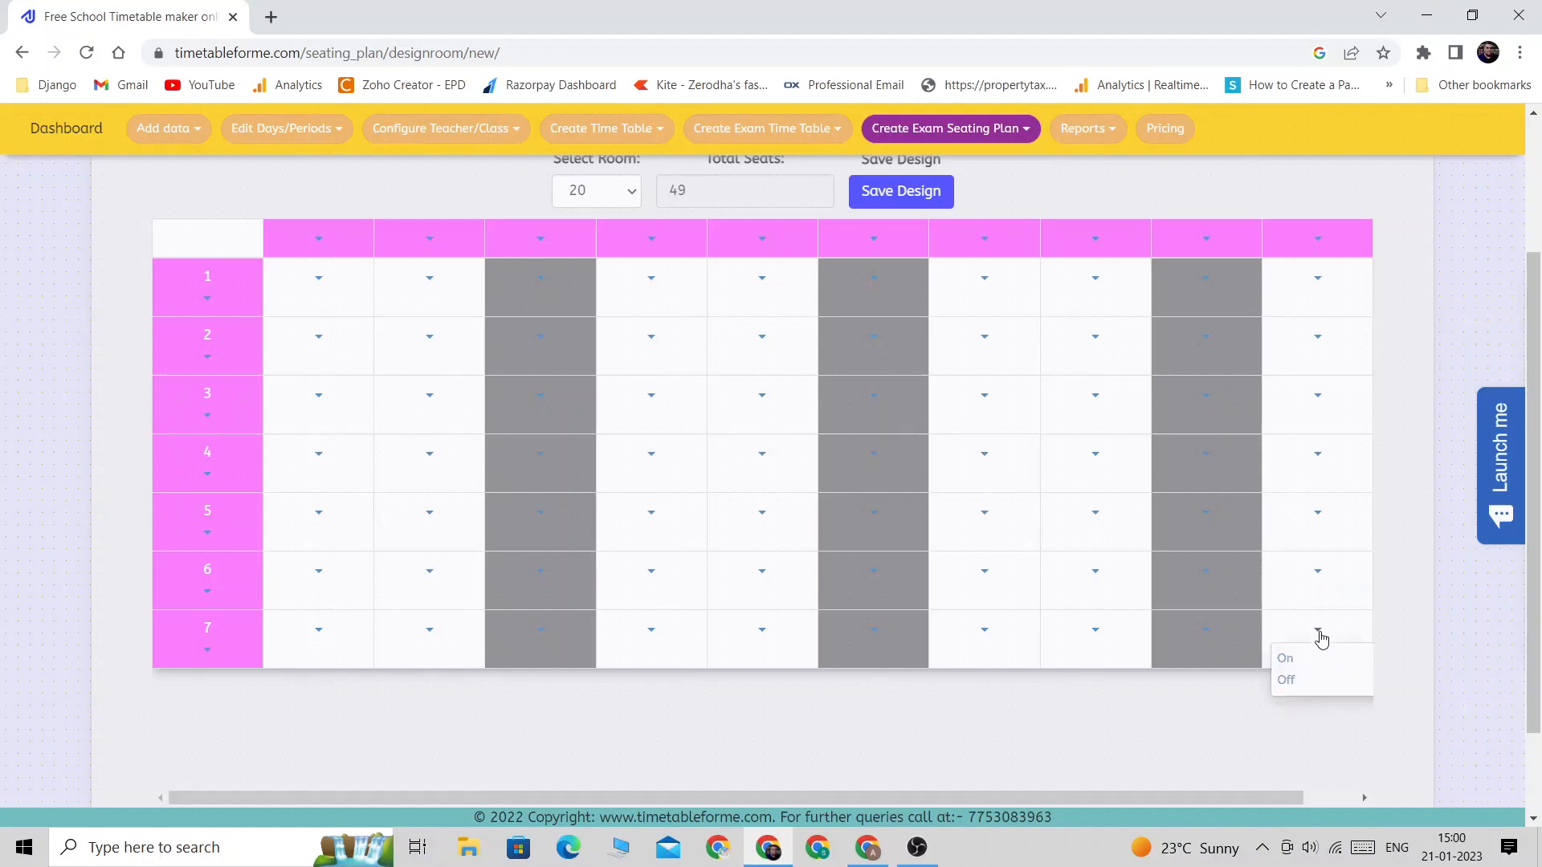
{"action": "left_click", "coordinate": [1286, 681]}
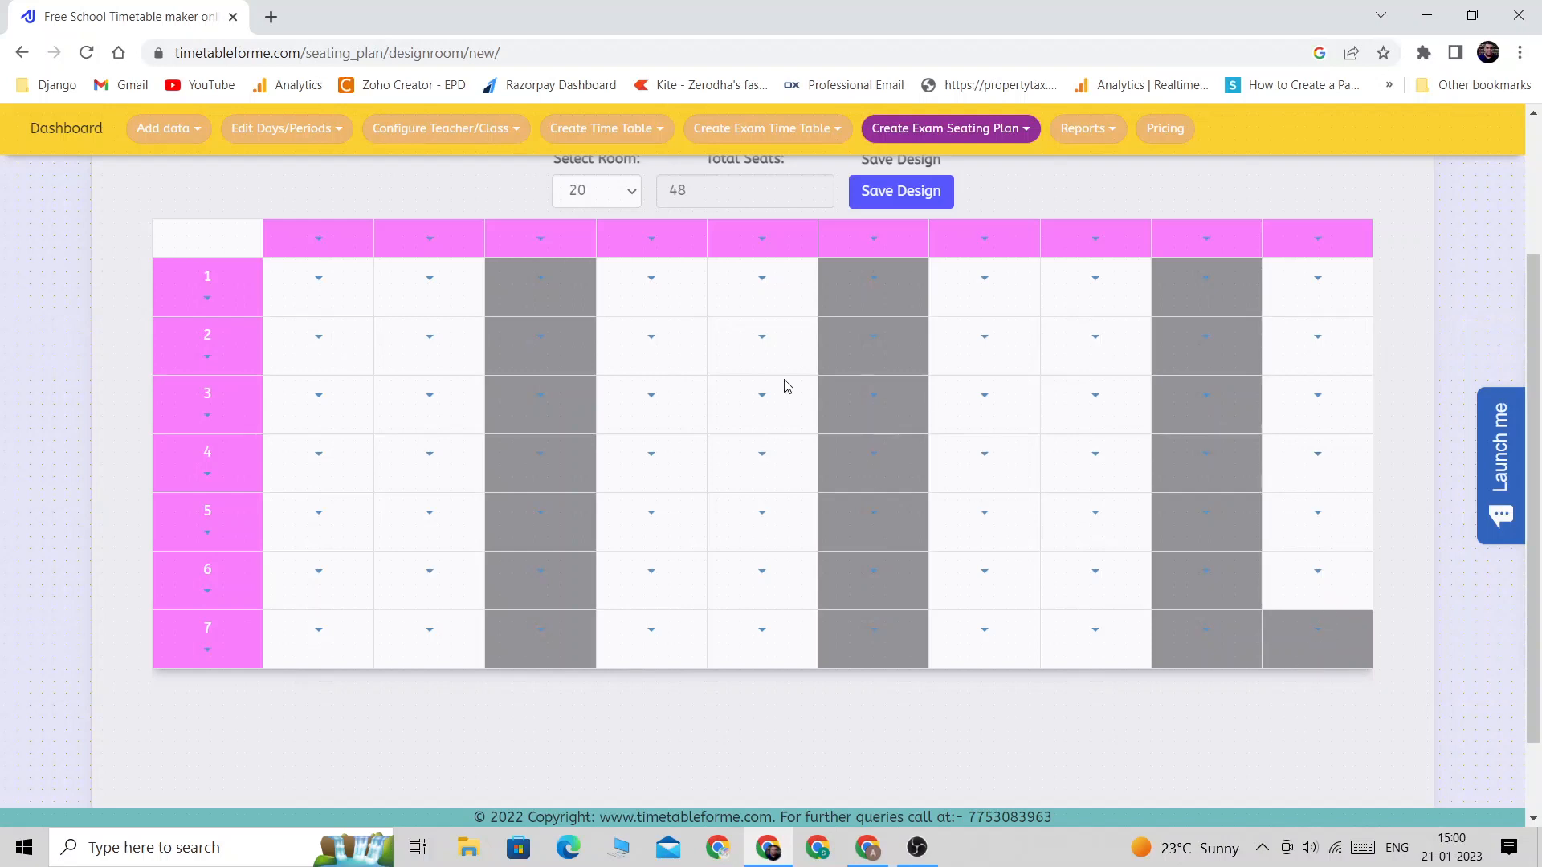
Switch the seat in row 2 of the eighth column off and back on, and check the total seats.
{"action": "left_click", "coordinate": [1097, 341]}
{"action": "left_click", "coordinate": [1063, 386]}
{"action": "left_click", "coordinate": [1095, 339]}
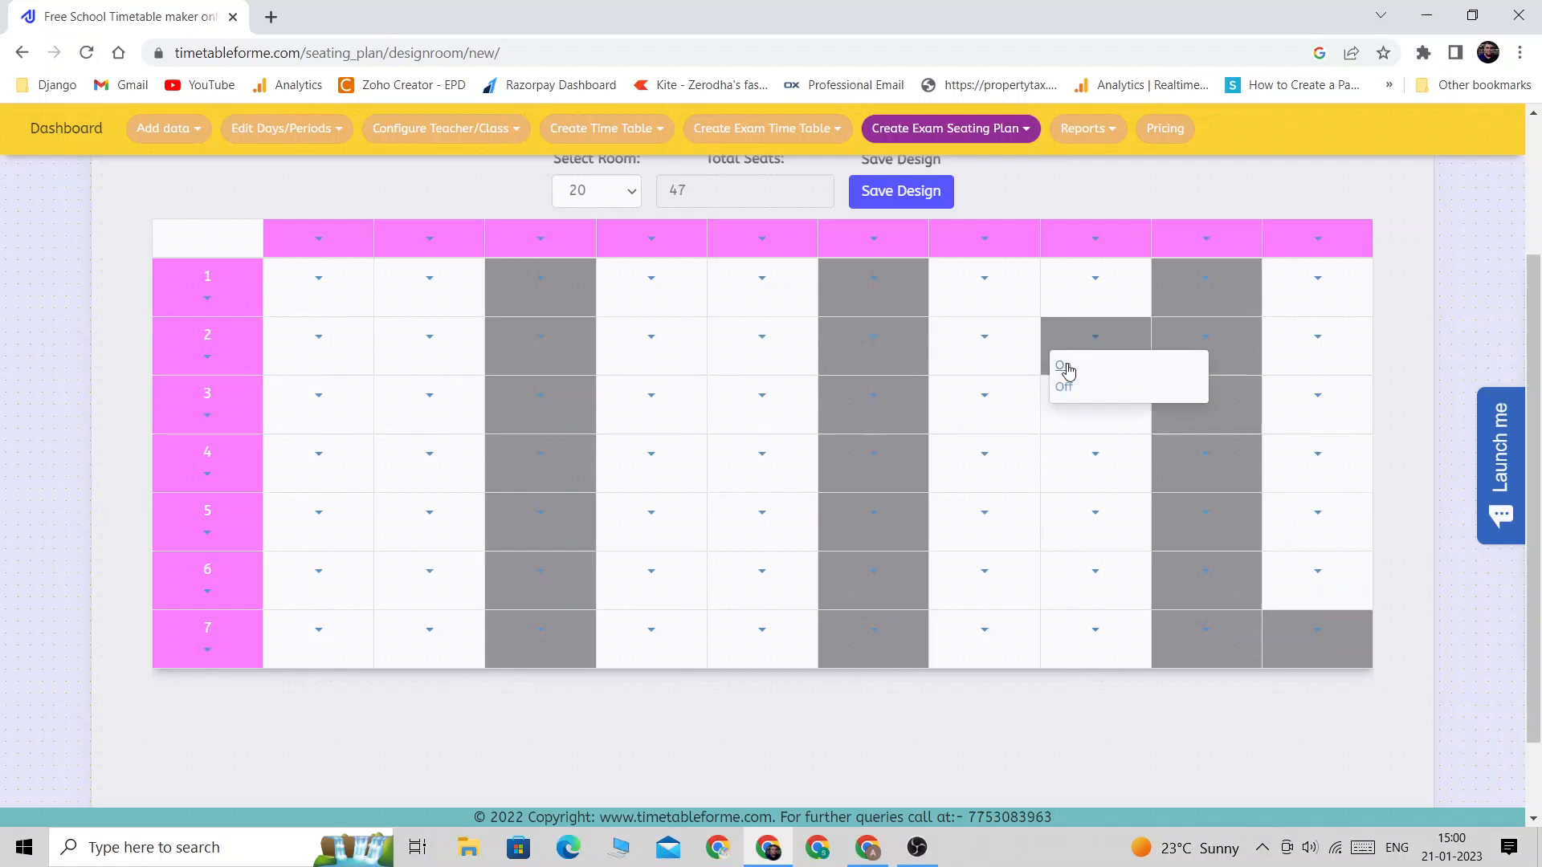
{"action": "left_click", "coordinate": [1067, 369]}
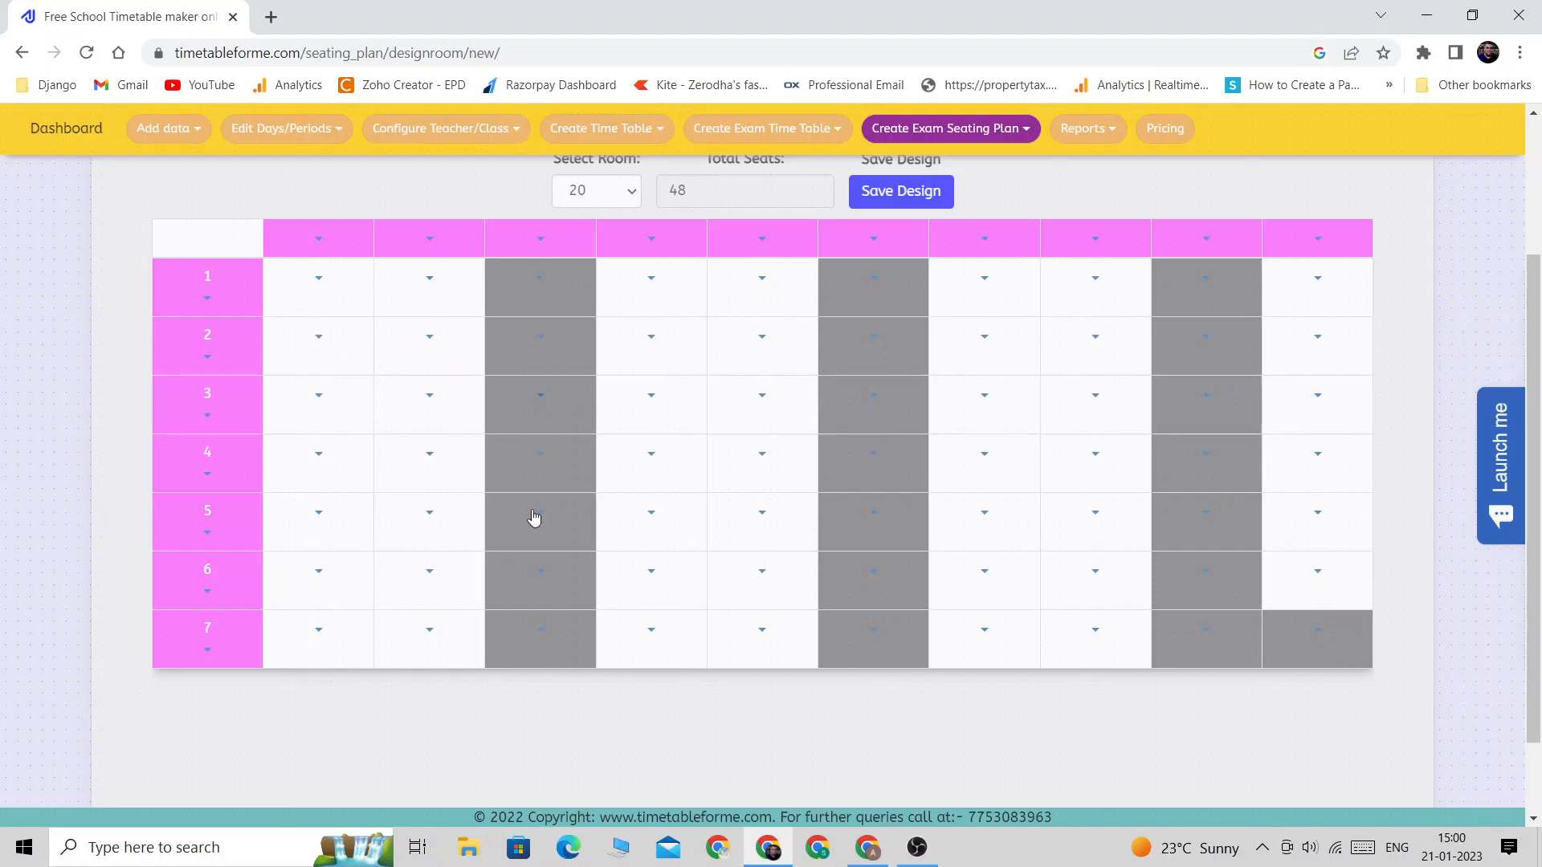
{"action": "left_click_drag", "start_coordinate": [707, 194], "coordinate": [669, 197]}
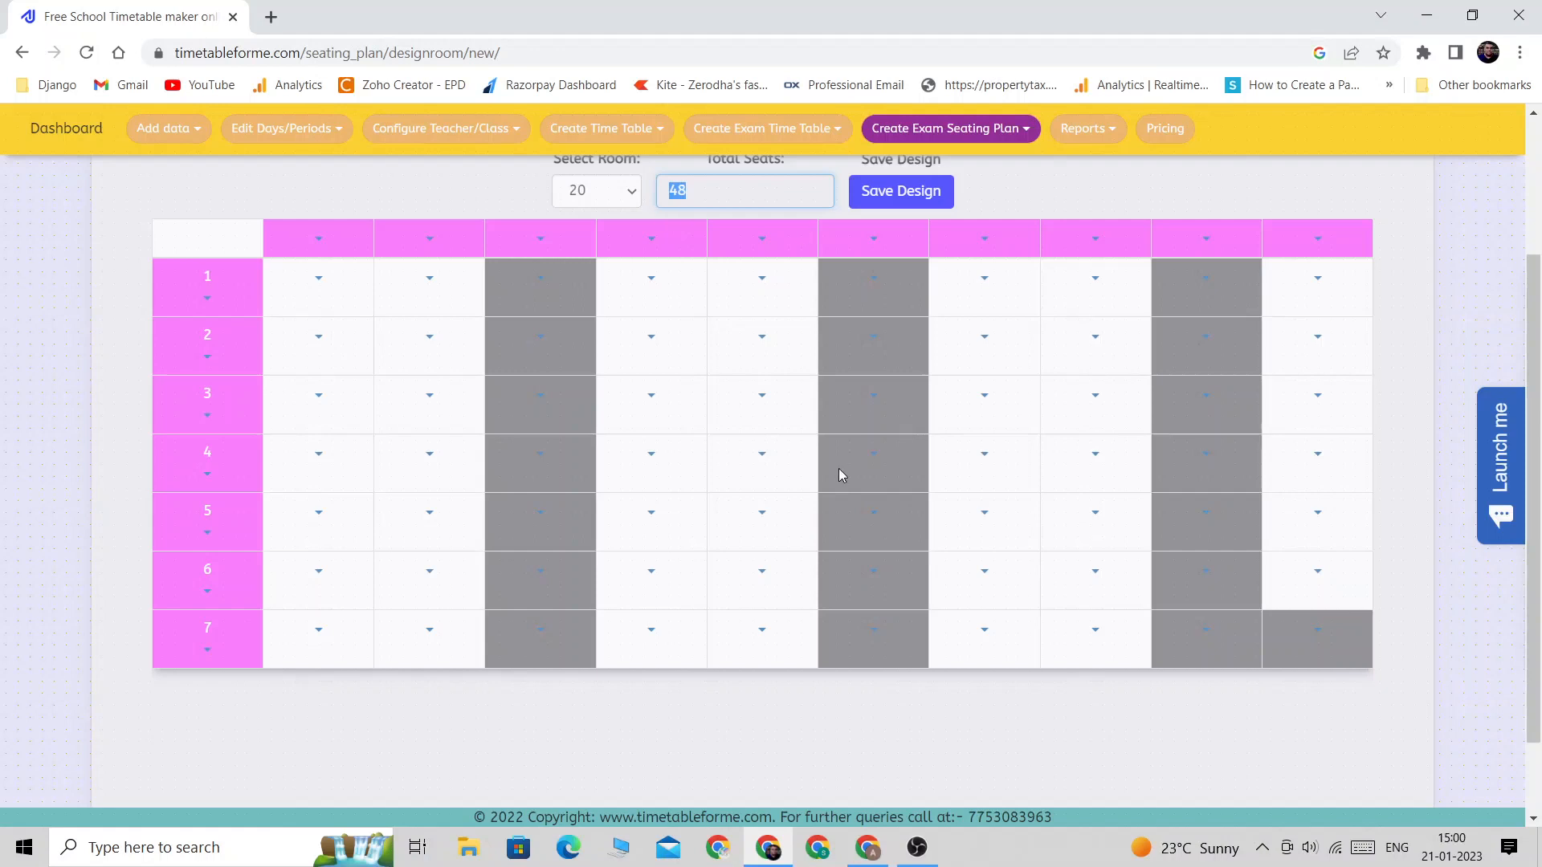
Save the seat design of room 20 and dismiss the message.
{"action": "scroll", "coordinate": [840, 469], "scroll_direction": "up", "scroll_amount": 2}
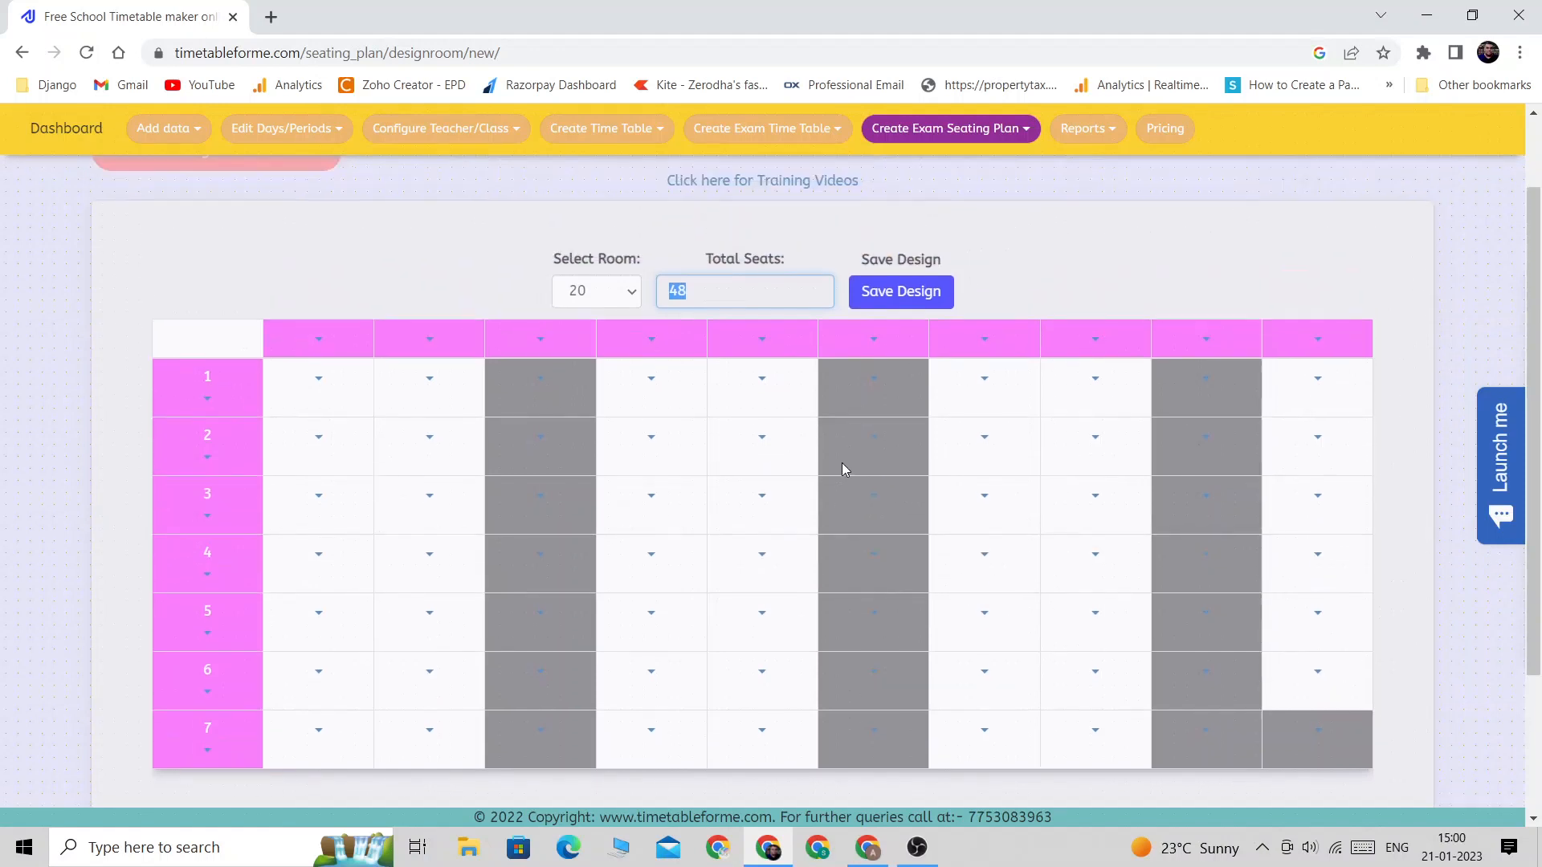
{"action": "left_click", "coordinate": [916, 304]}
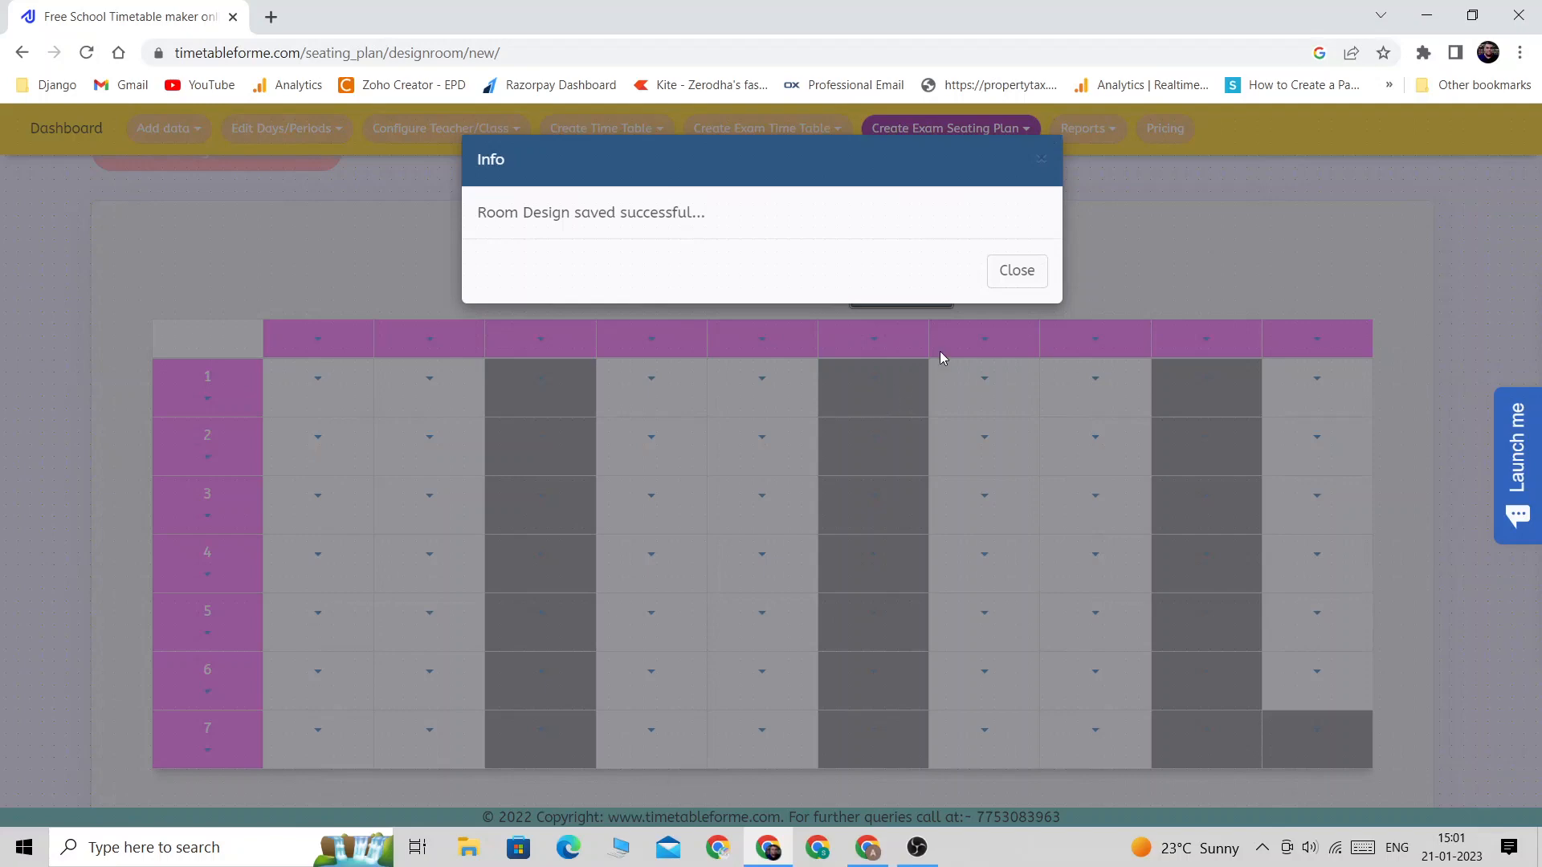
{"action": "left_click", "coordinate": [1019, 269]}
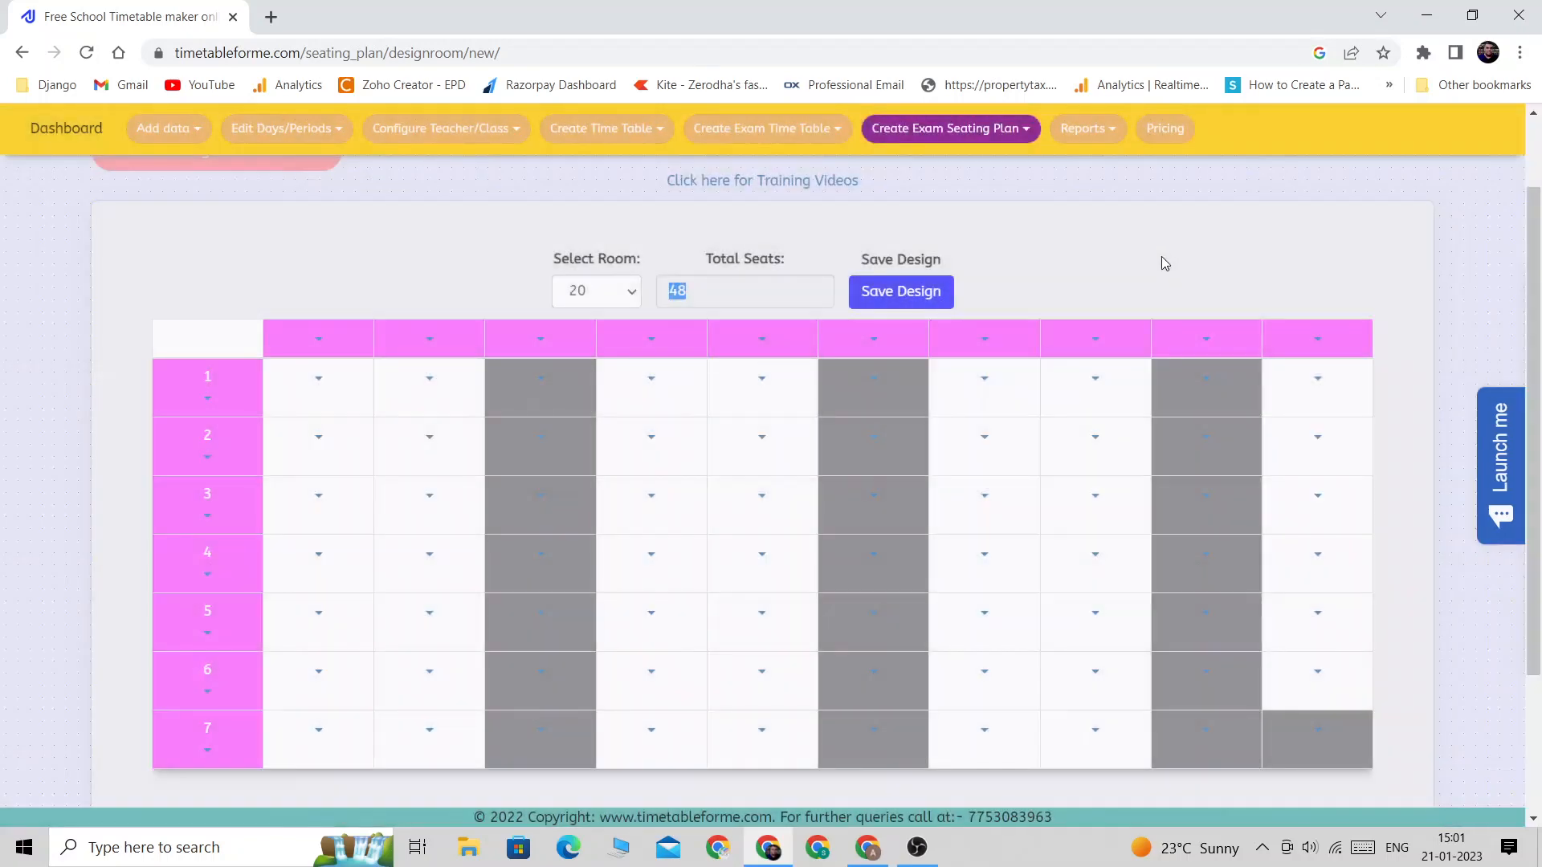
Select room 21 and extend its seating grid to six rows.
{"action": "scroll", "coordinate": [1165, 263], "scroll_direction": "down", "scroll_amount": 1}
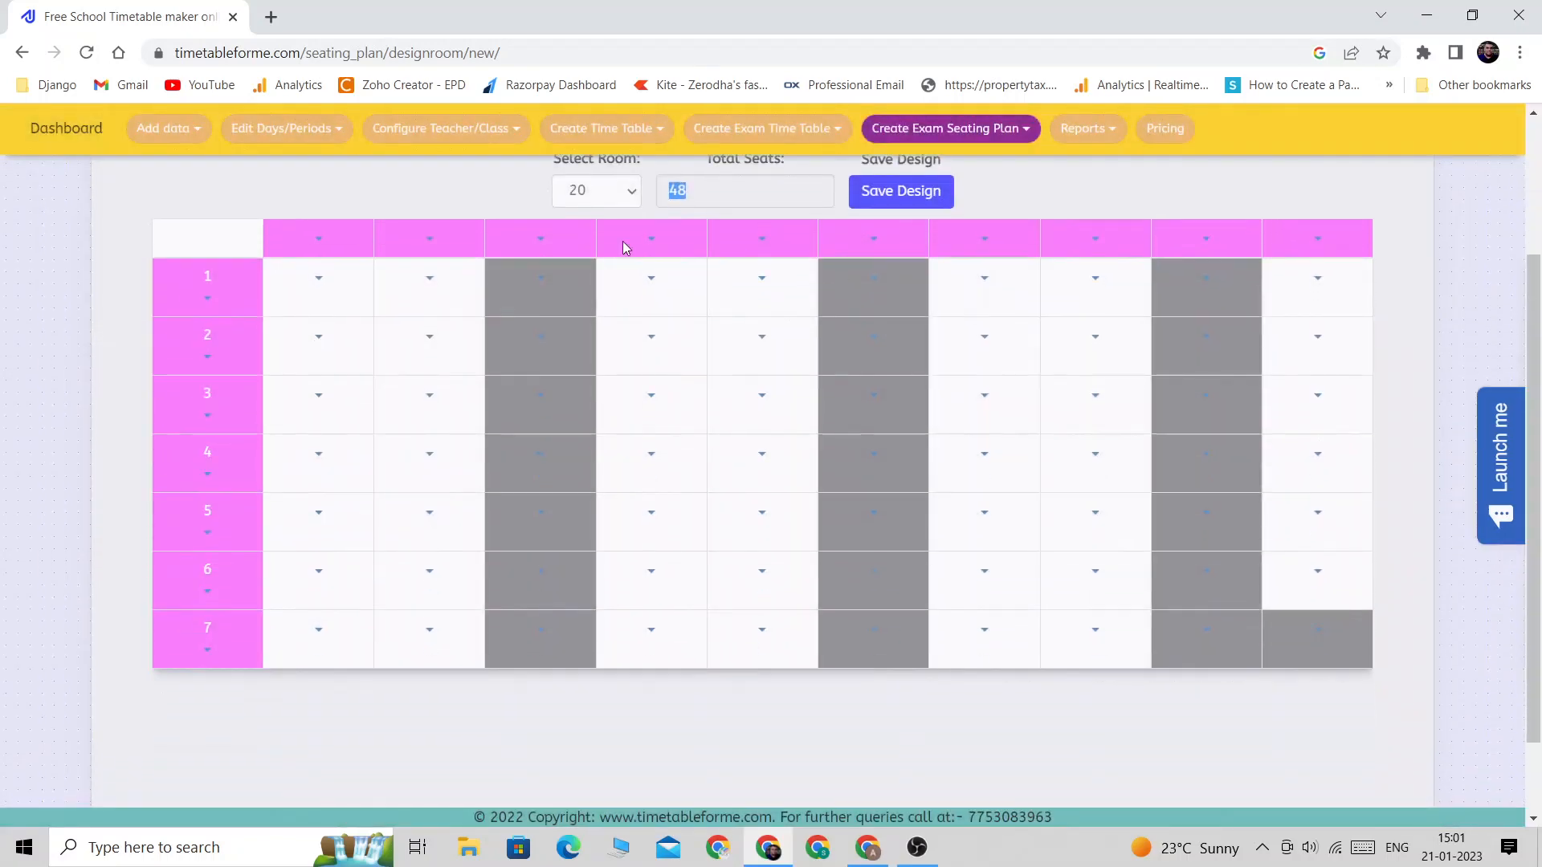
{"action": "left_click", "coordinate": [611, 190]}
{"action": "left_click", "coordinate": [597, 367]}
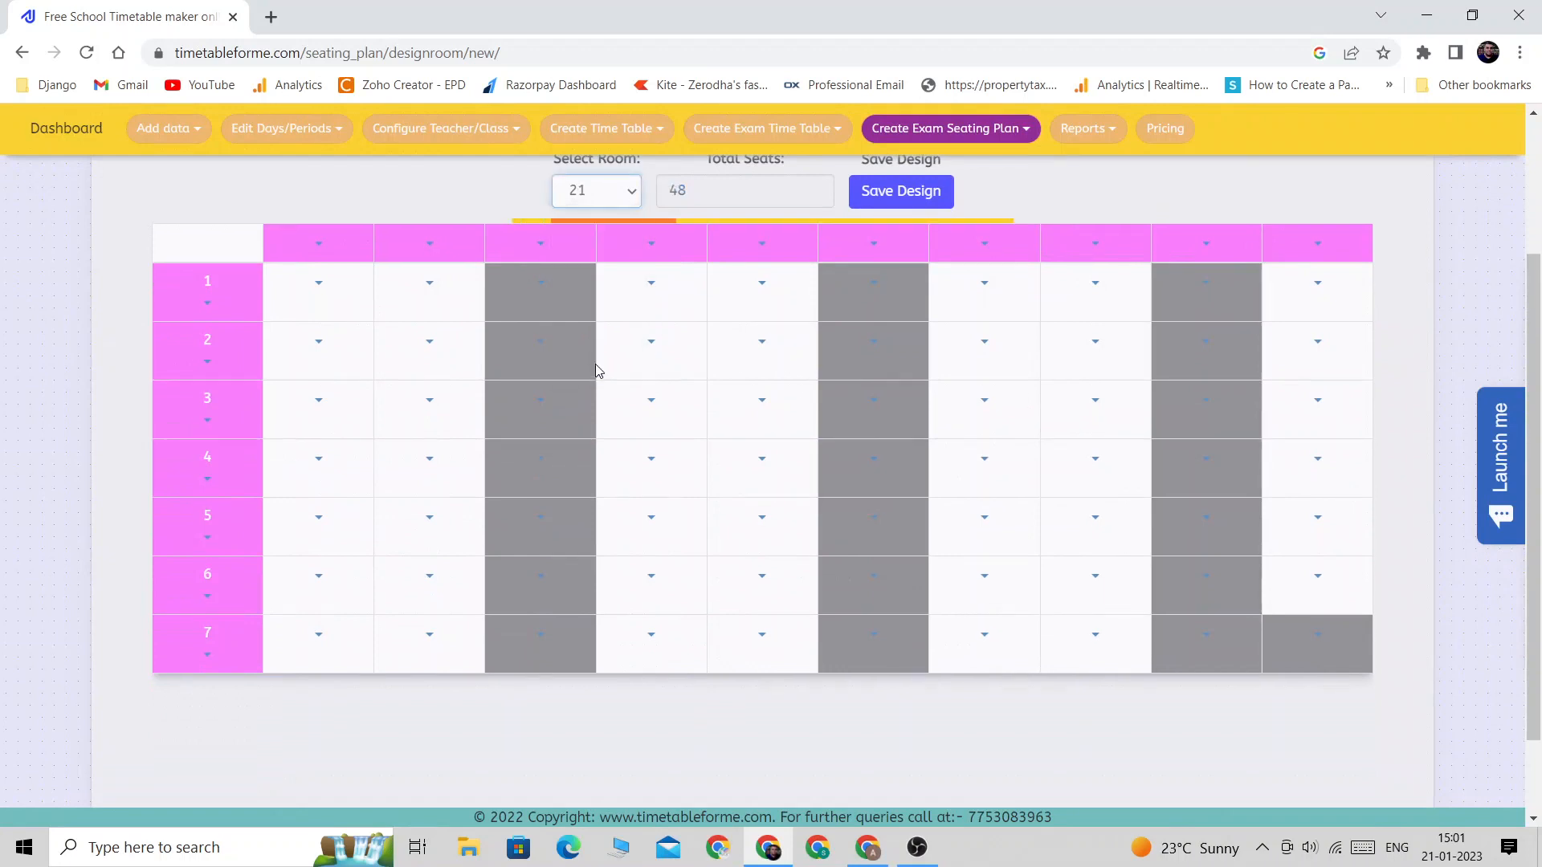
{"action": "left_click", "coordinate": [440, 498]}
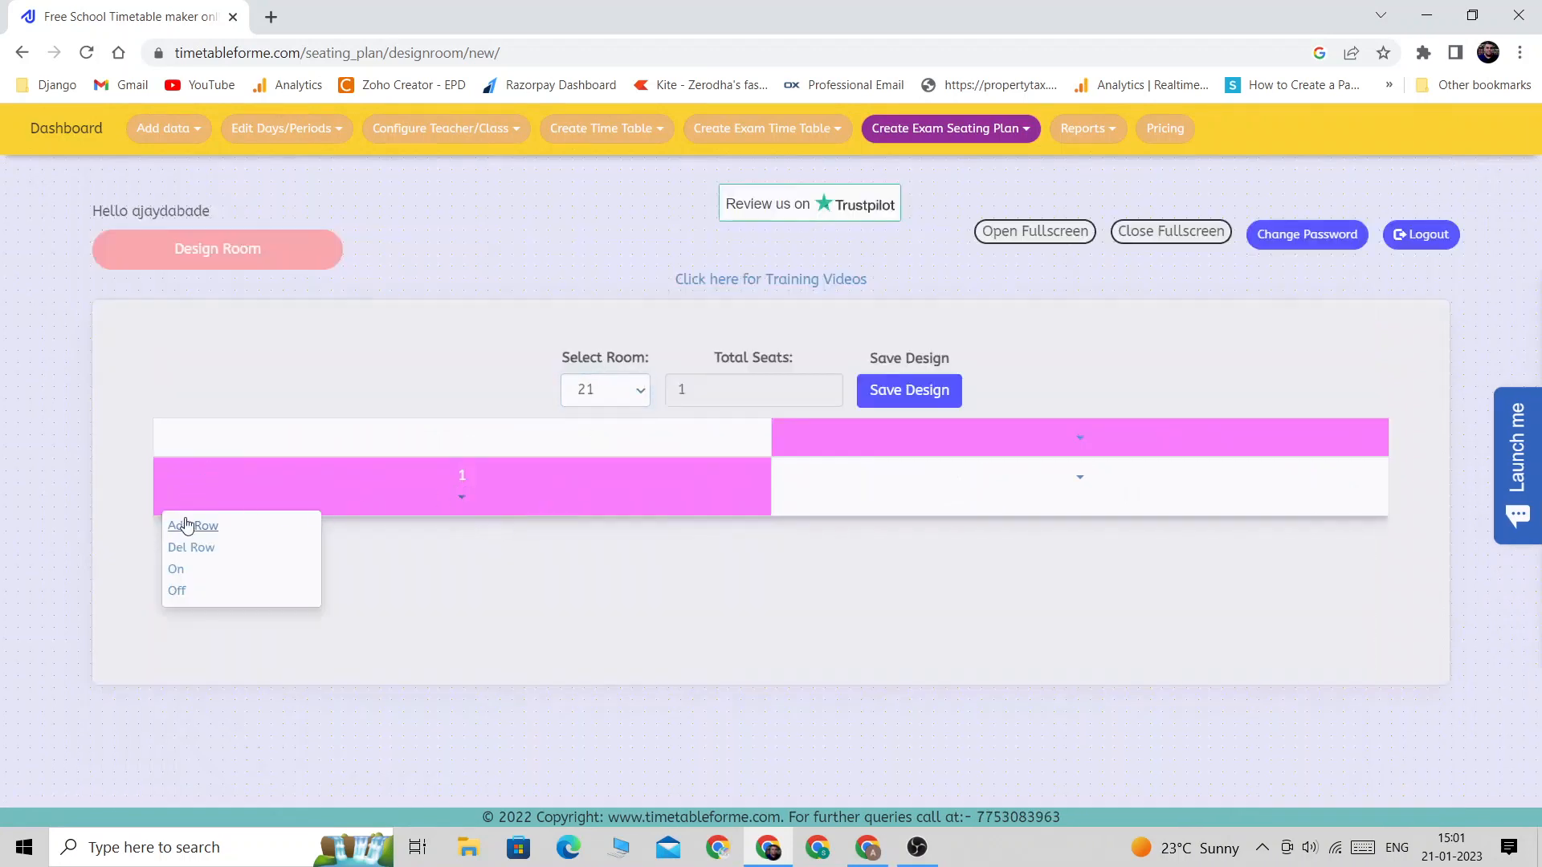
{"action": "left_click", "coordinate": [179, 525]}
{"action": "left_click", "coordinate": [459, 506]}
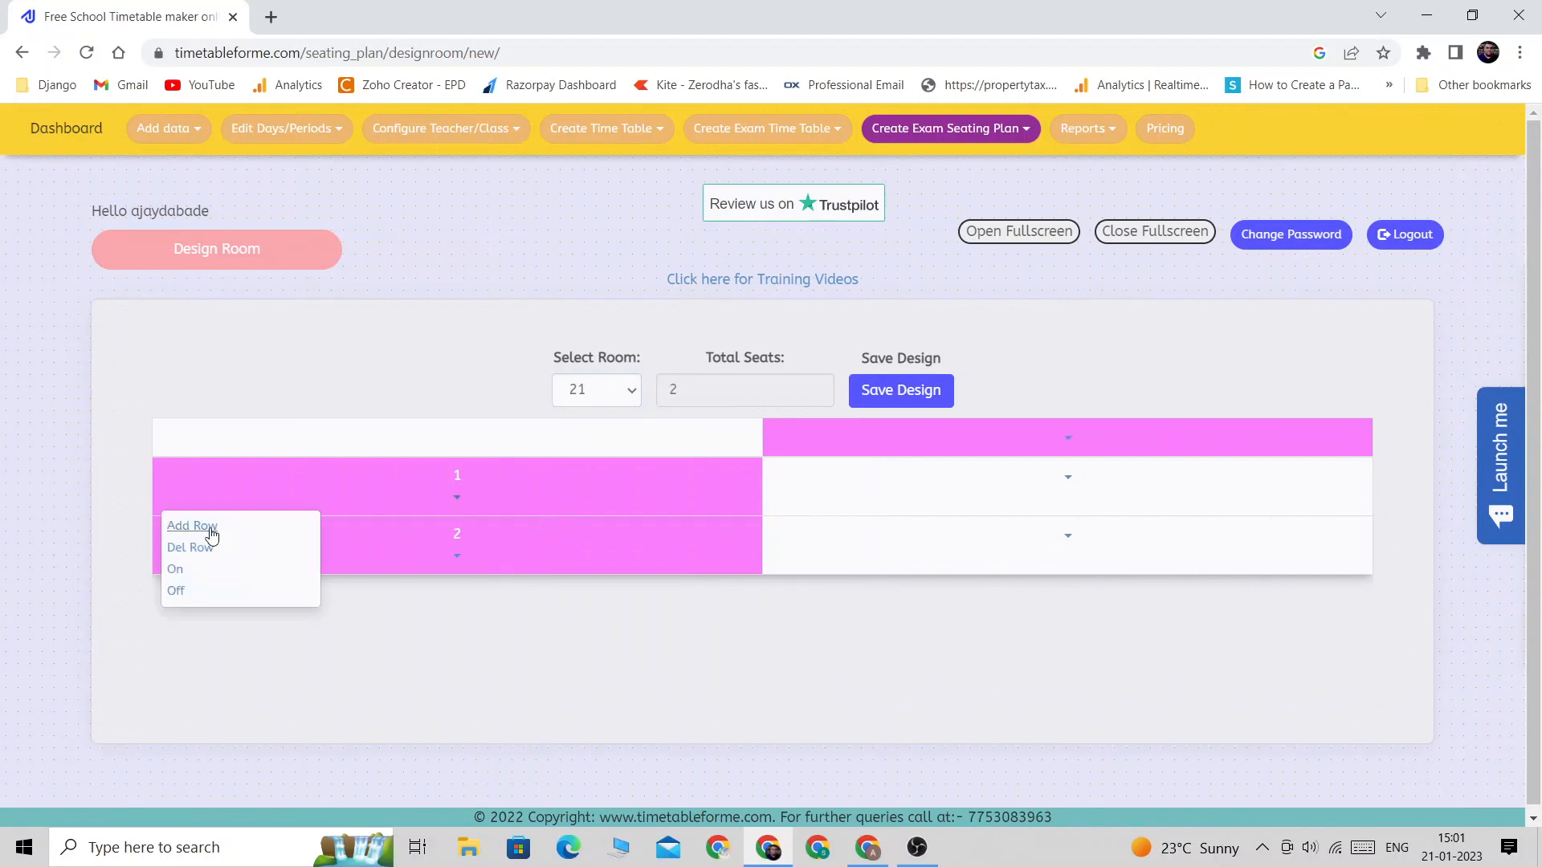
{"action": "left_click", "coordinate": [203, 527]}
{"action": "left_click", "coordinate": [464, 504]}
{"action": "left_click", "coordinate": [193, 528]}
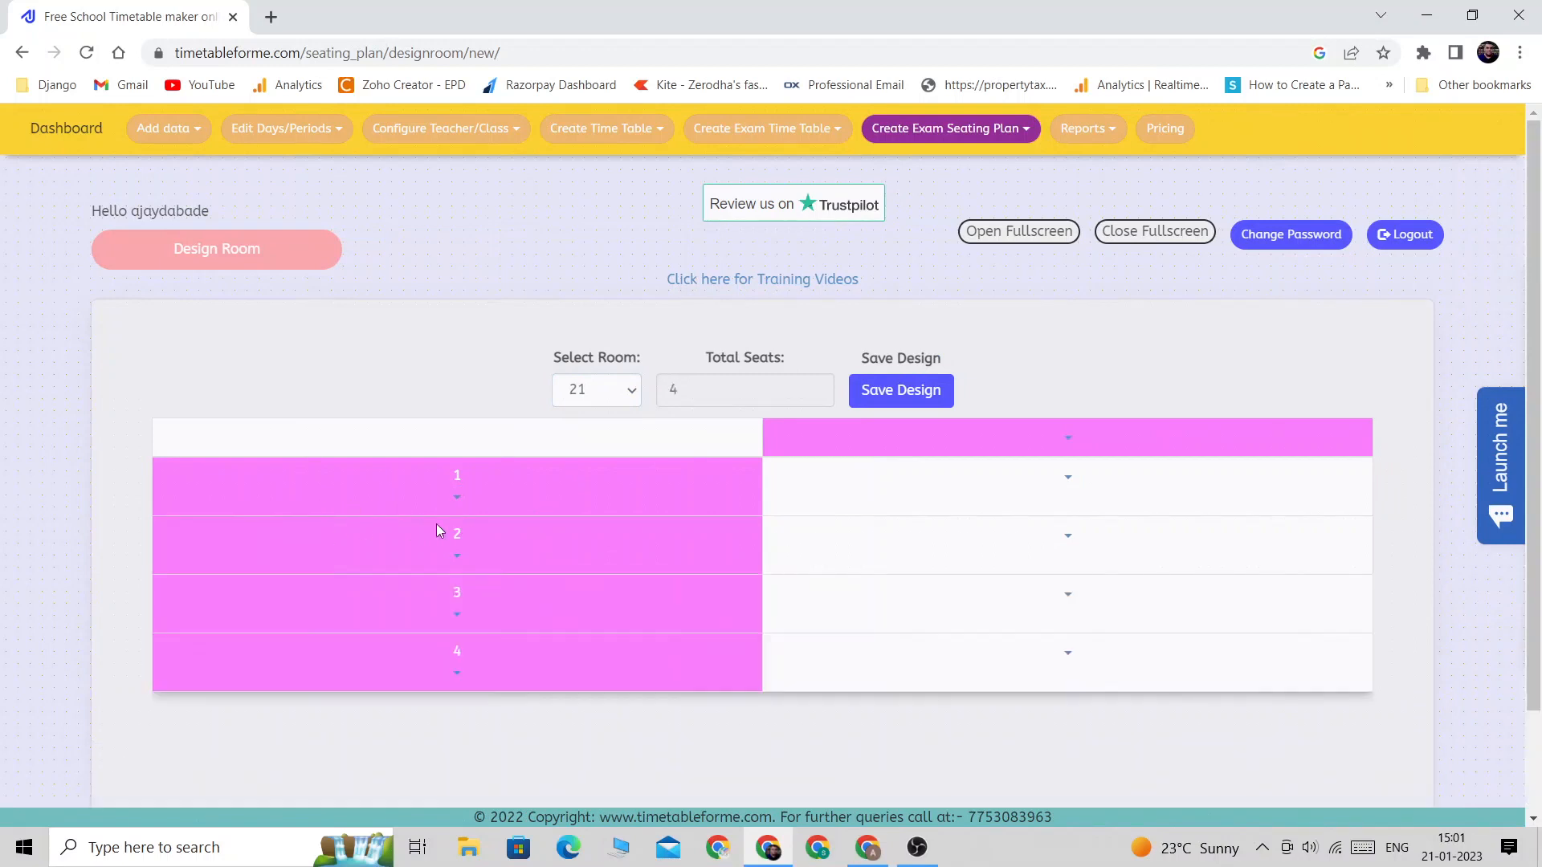
{"action": "left_click", "coordinate": [464, 504]}
{"action": "left_click", "coordinate": [220, 527]}
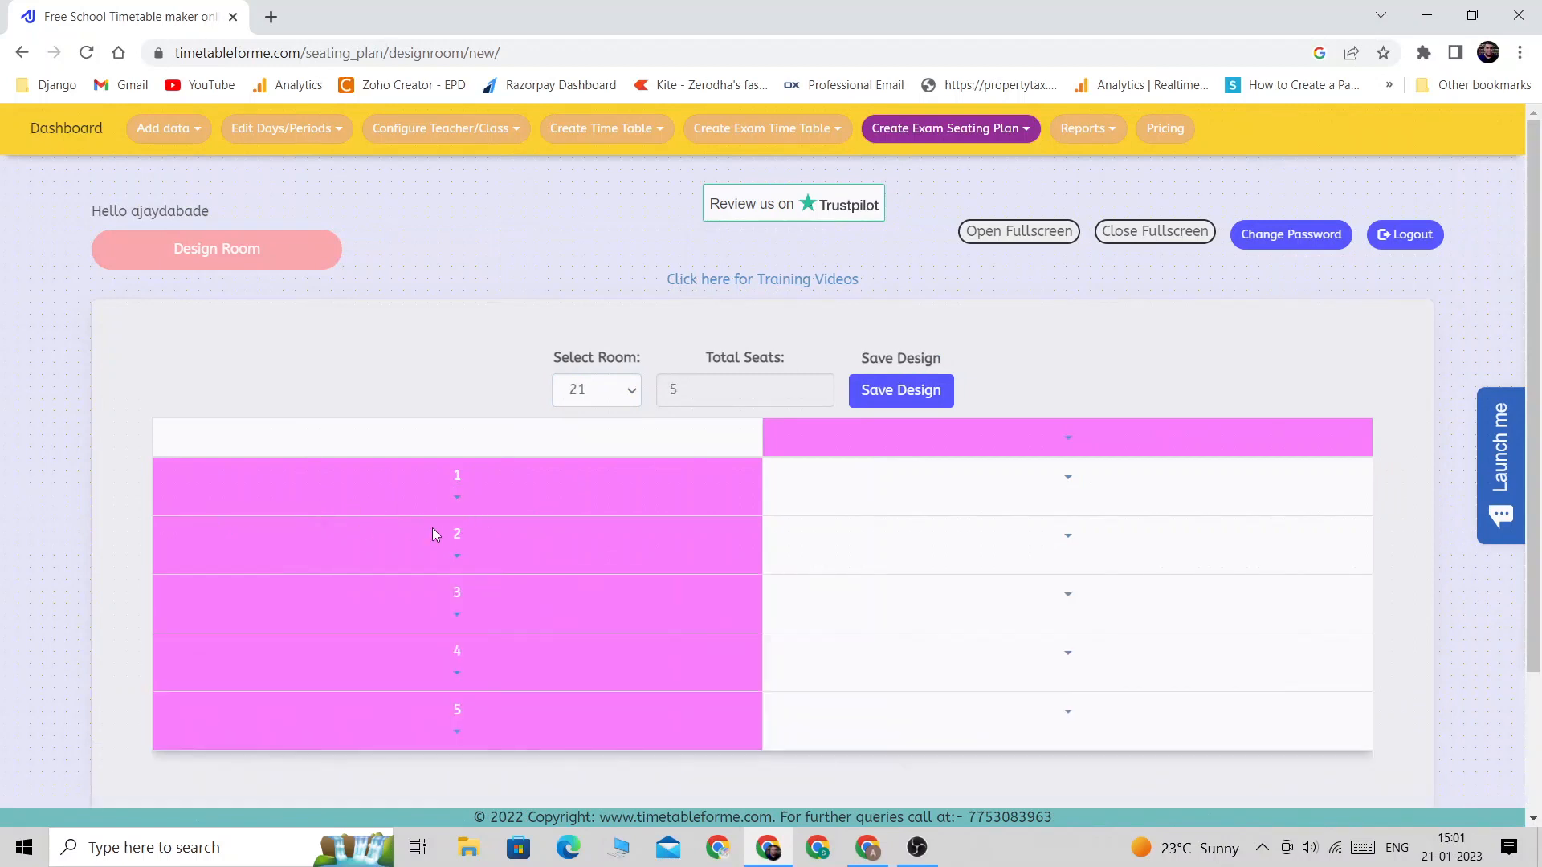
{"action": "left_click", "coordinate": [458, 502]}
{"action": "left_click", "coordinate": [211, 526]}
Extend room 21's seating grid to five columns and switch off the fourth column.
{"action": "scroll", "coordinate": [670, 519], "scroll_direction": "down", "scroll_amount": 3}
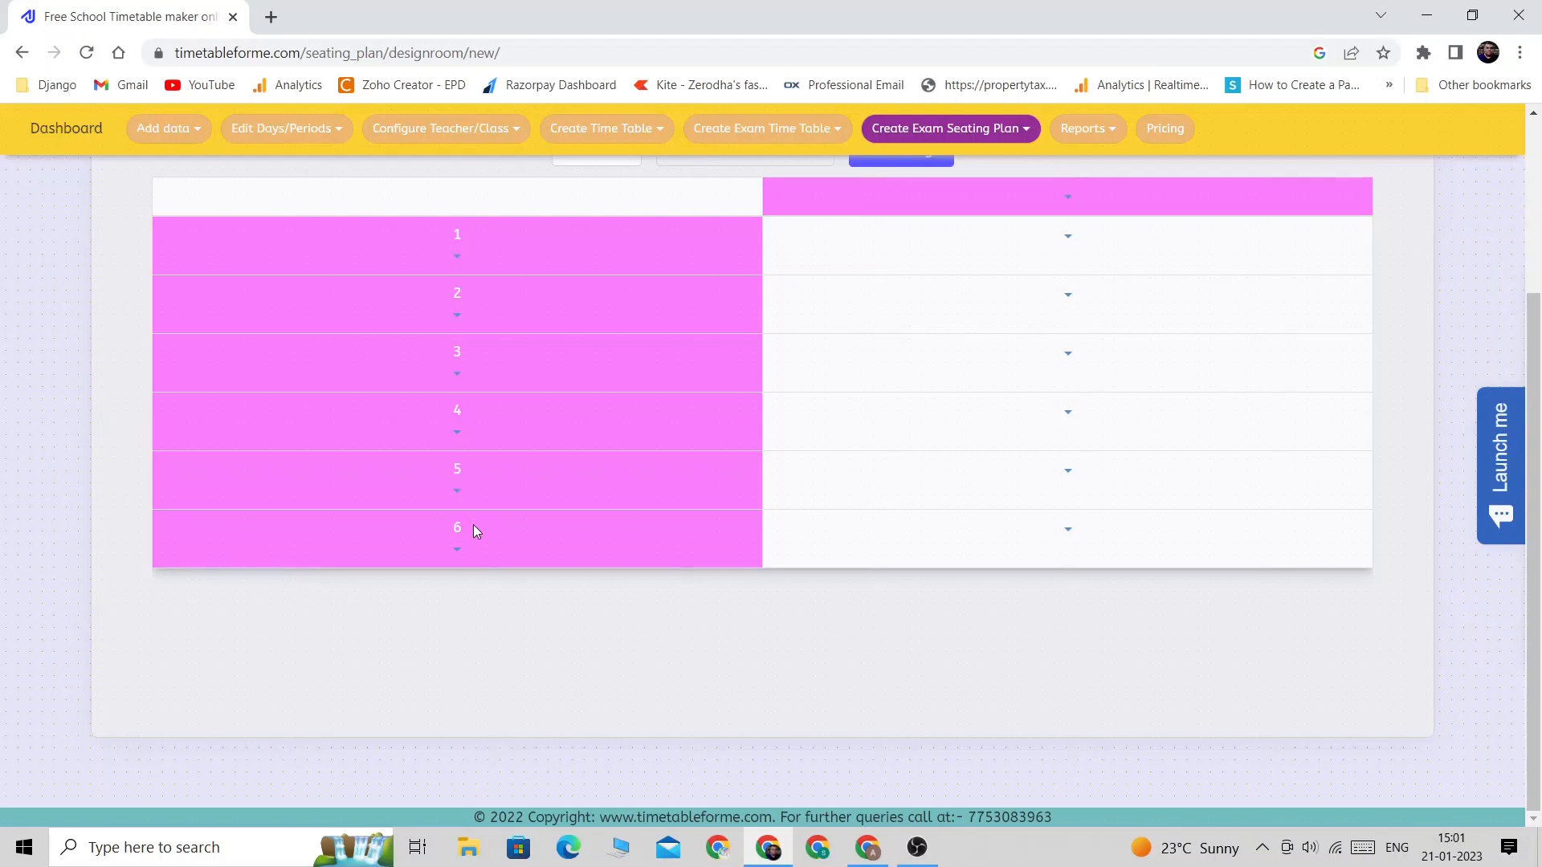
{"action": "left_click", "coordinate": [1068, 196]}
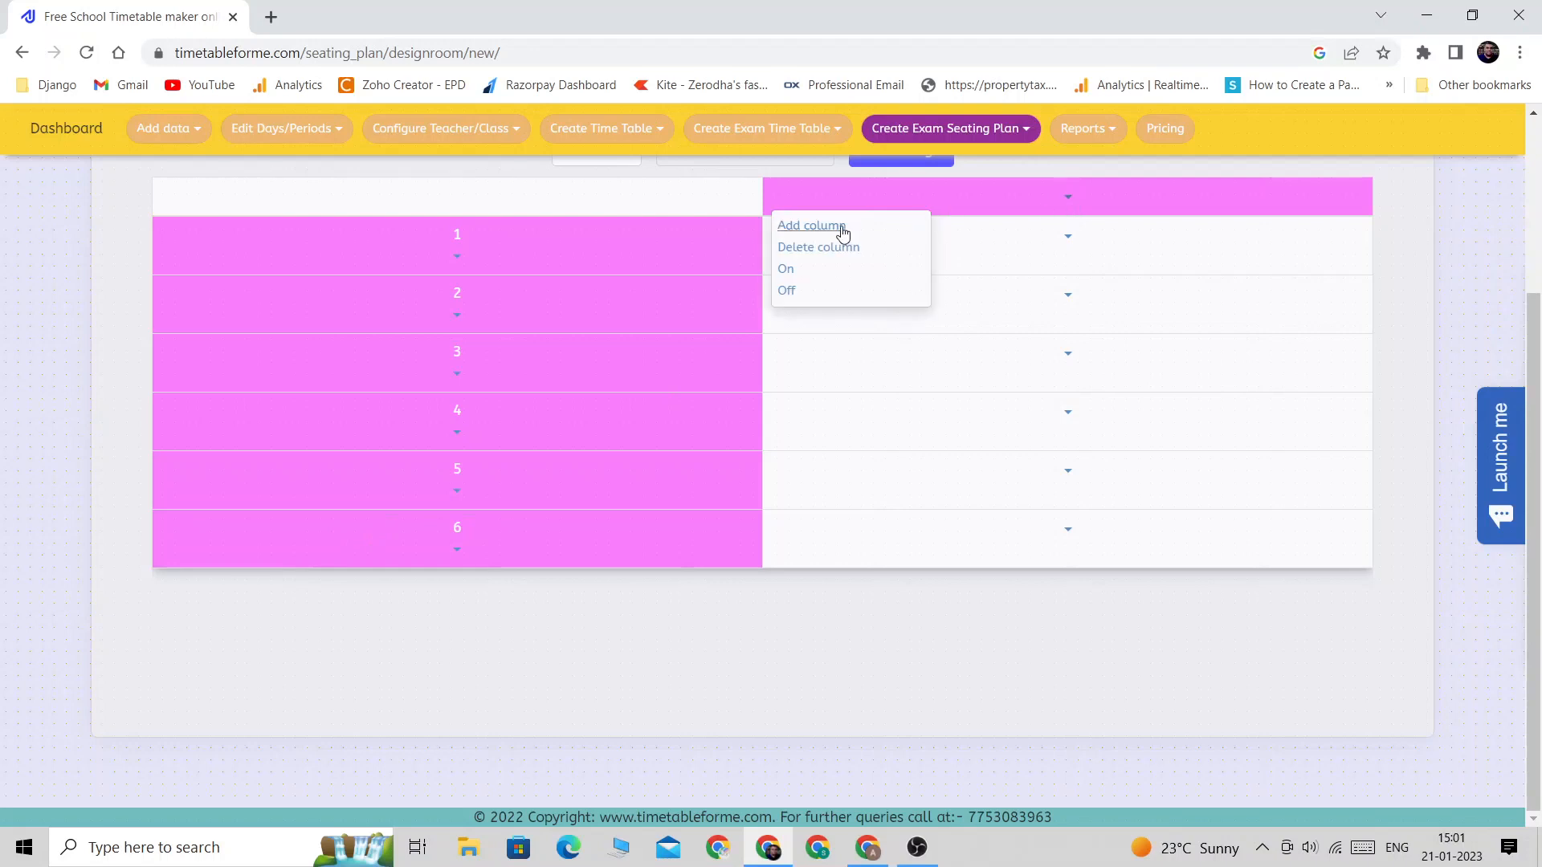
{"action": "left_click", "coordinate": [842, 229]}
{"action": "left_click", "coordinate": [1172, 205]}
{"action": "left_click", "coordinate": [1038, 225]}
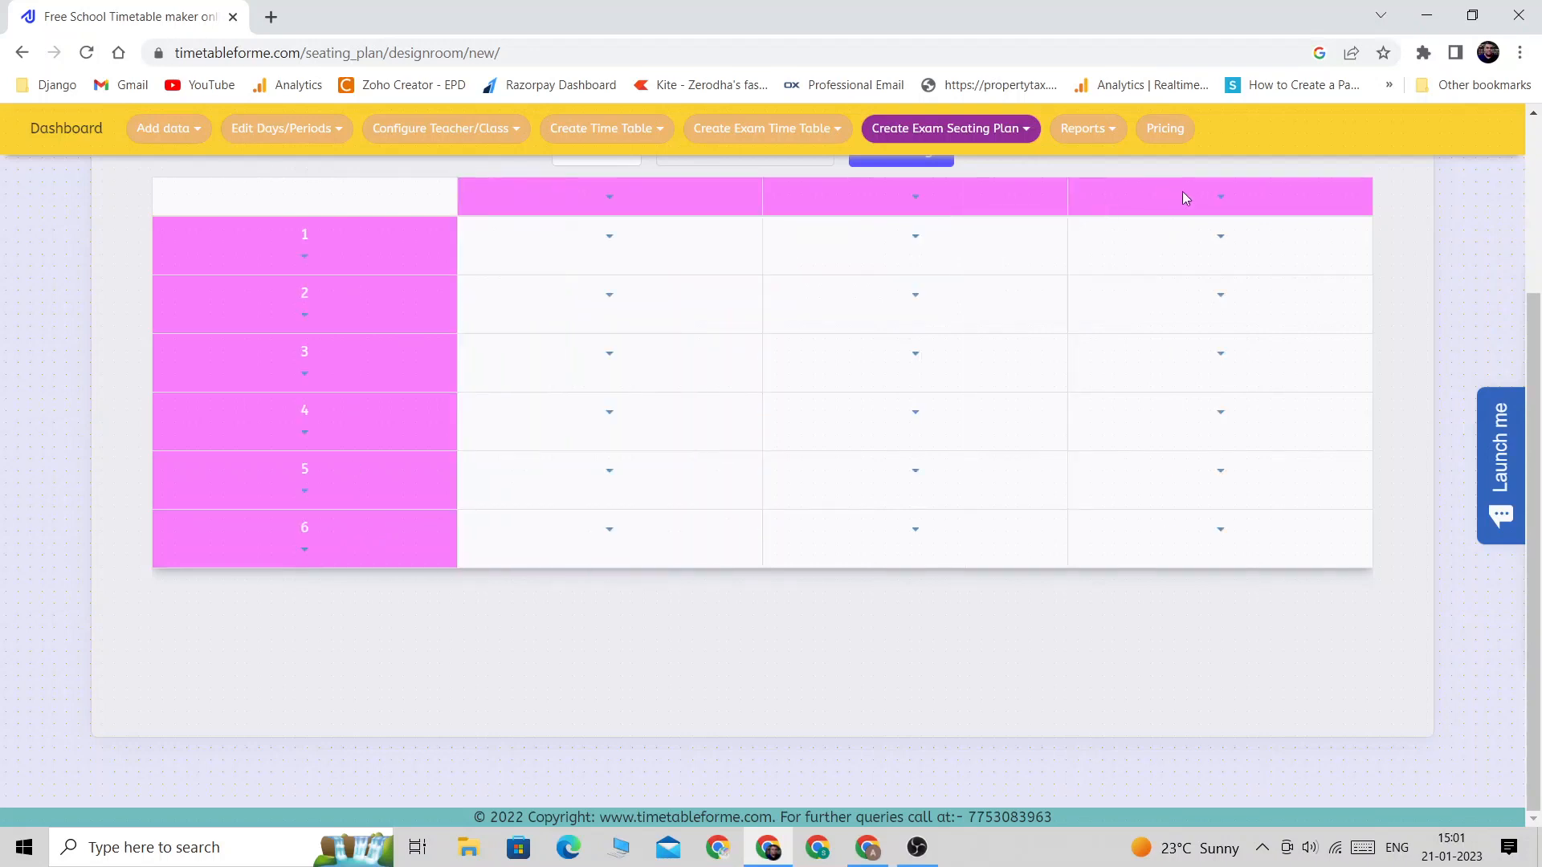
{"action": "left_click", "coordinate": [1159, 211]}
{"action": "left_click", "coordinate": [1120, 226]}
{"action": "left_click", "coordinate": [1258, 201]}
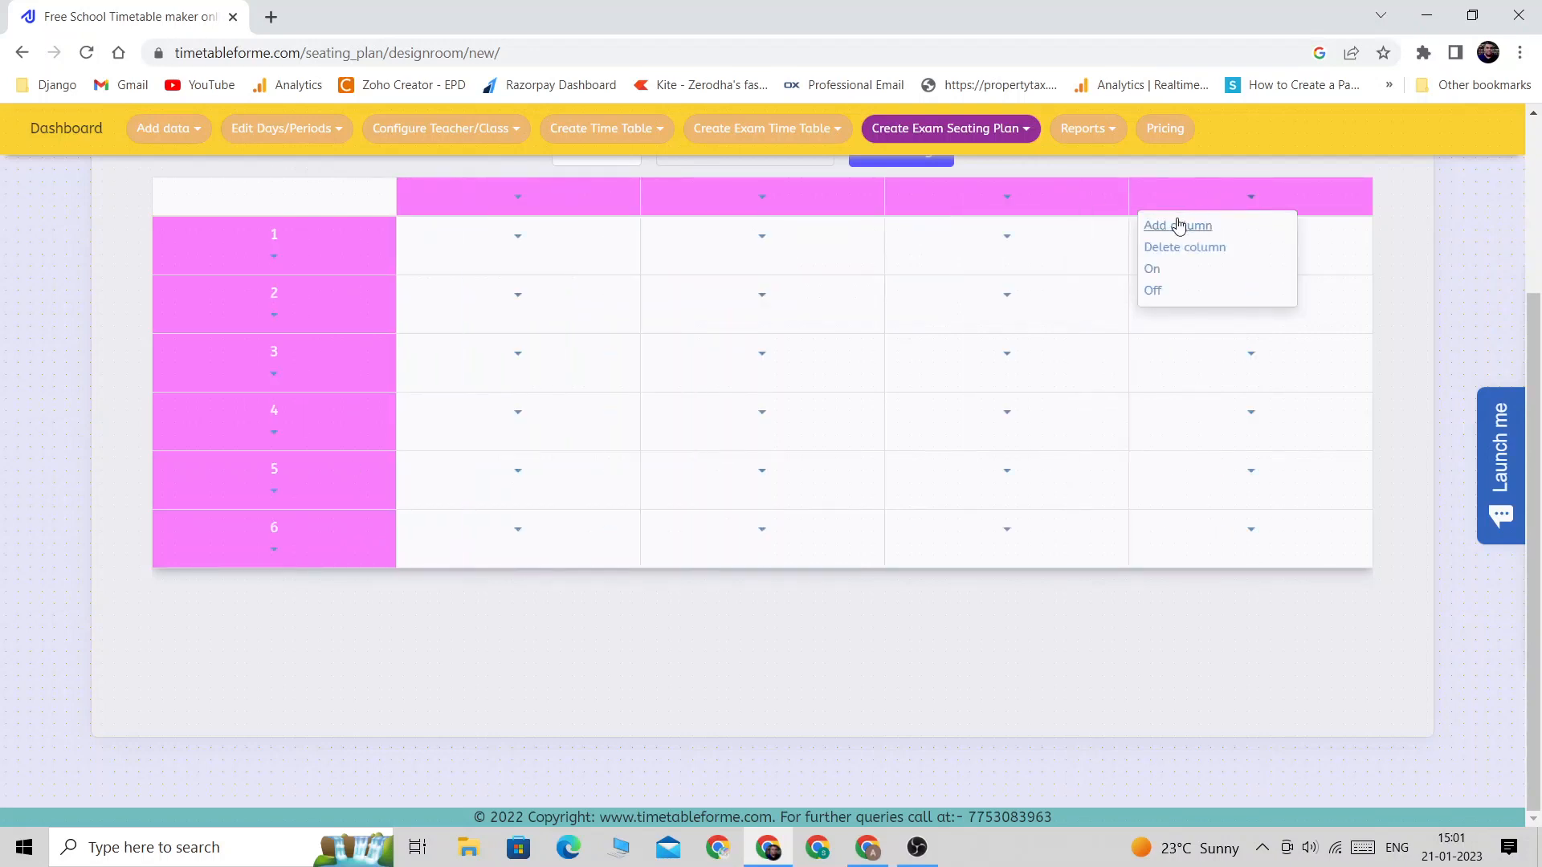
{"action": "left_click", "coordinate": [1166, 227]}
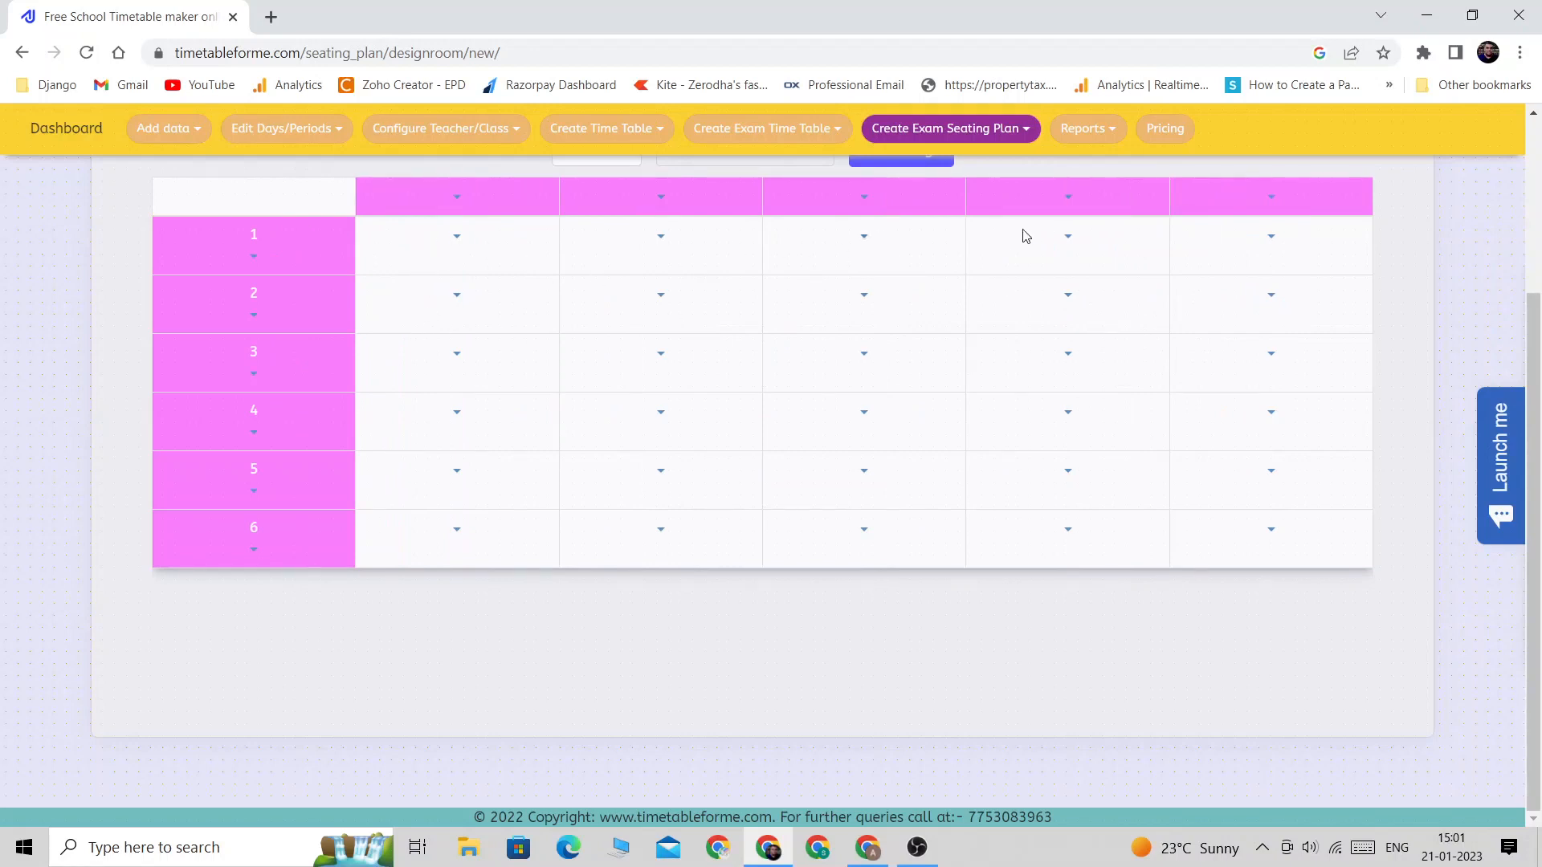
{"action": "left_click", "coordinate": [1068, 199]}
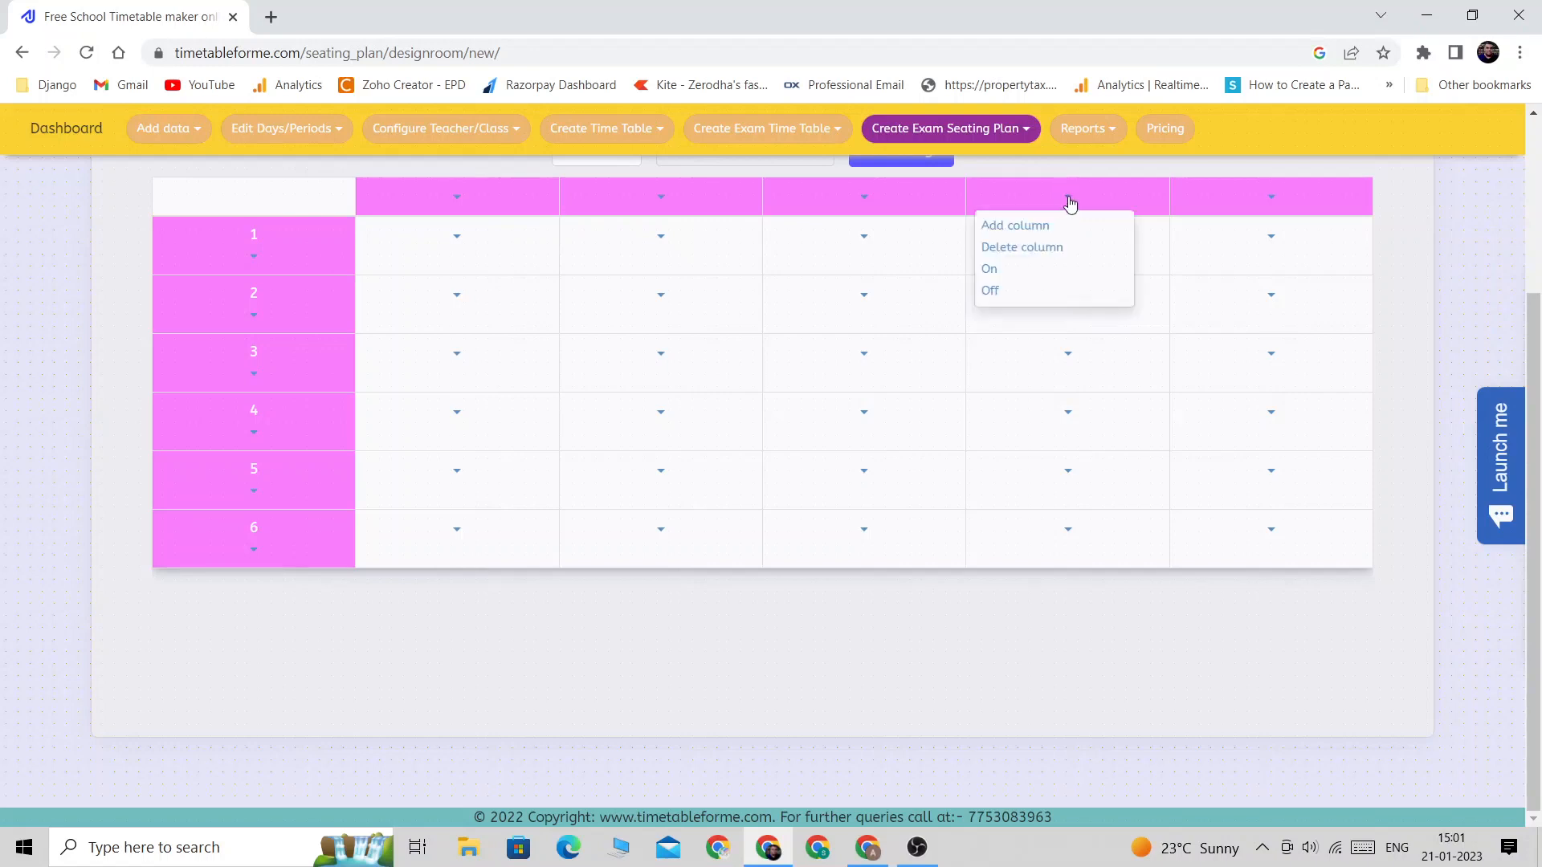
{"action": "left_click", "coordinate": [993, 293]}
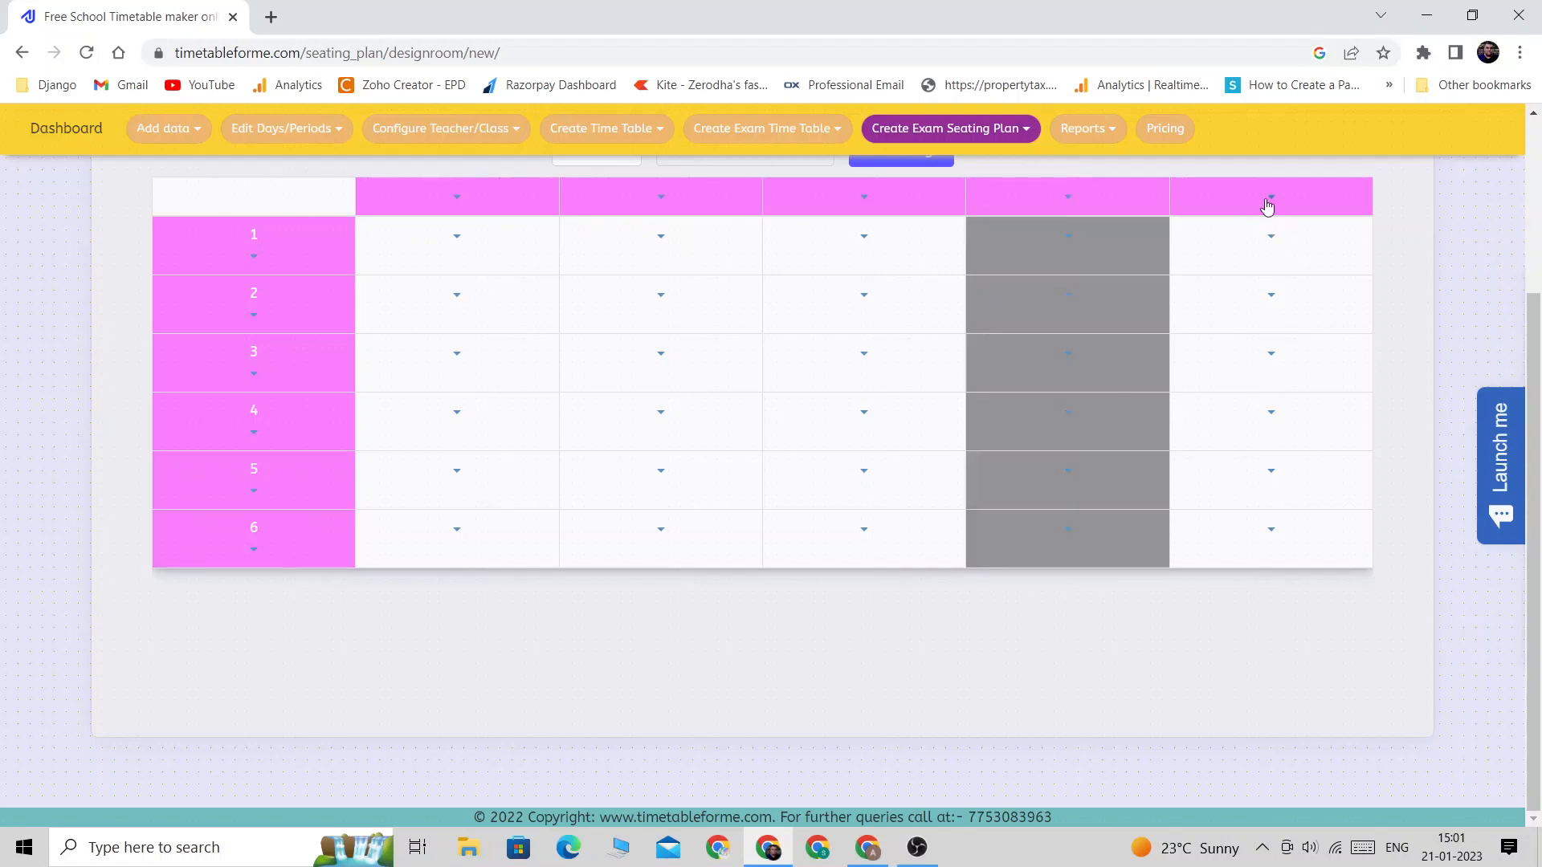
Extend room 21's seating grid to eight columns and switch off the seventh column.
{"action": "left_click", "coordinate": [1271, 198]}
{"action": "left_click", "coordinate": [1200, 223]}
{"action": "left_click", "coordinate": [1289, 199]}
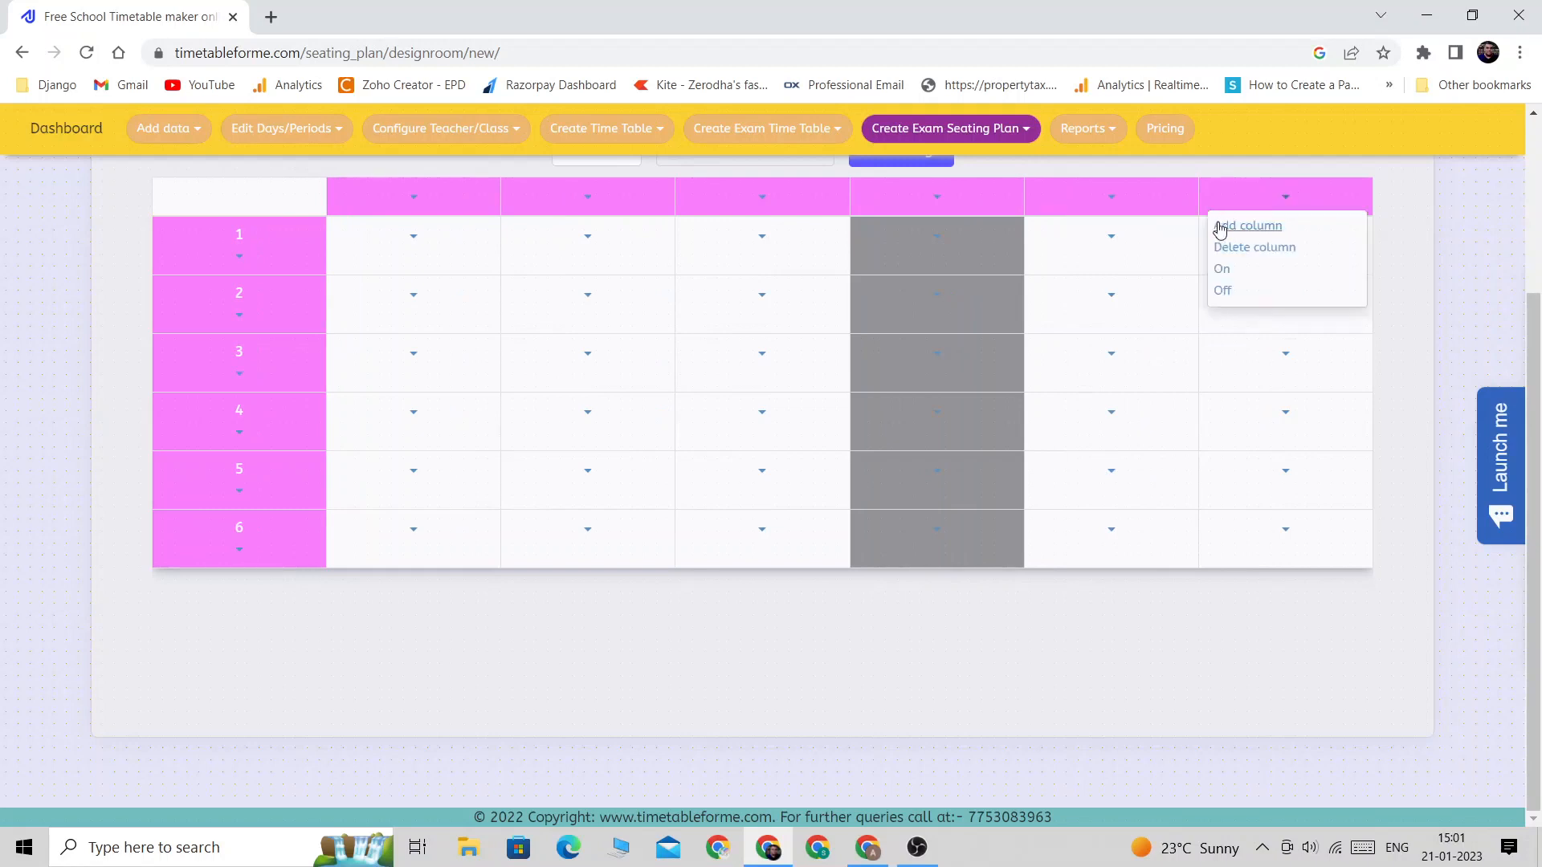
{"action": "left_click", "coordinate": [1216, 226]}
{"action": "left_click", "coordinate": [1294, 211]}
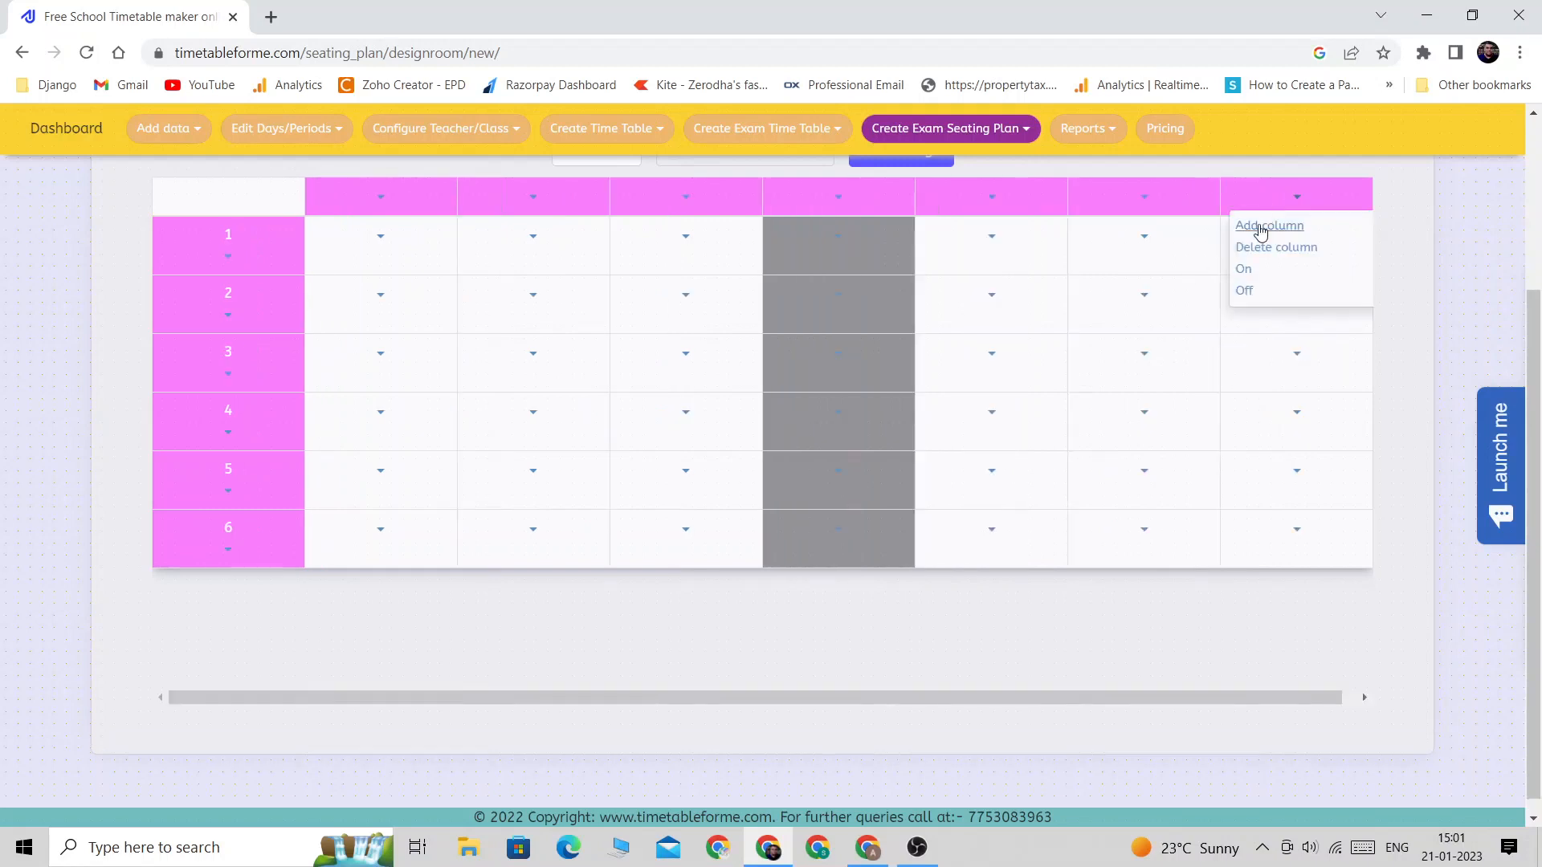
{"action": "left_click", "coordinate": [1254, 225]}
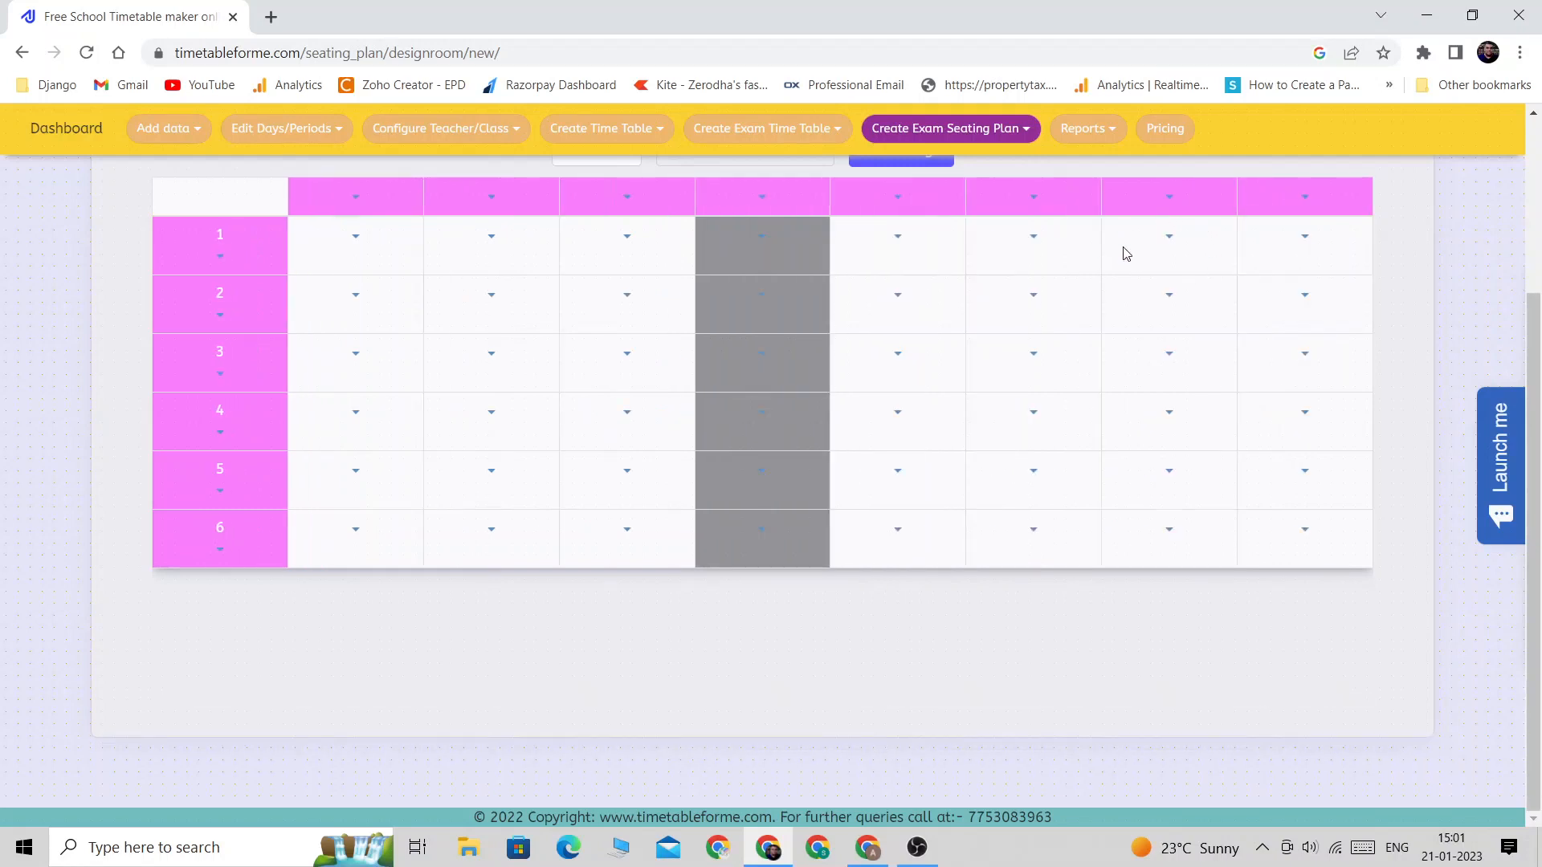
{"action": "left_click", "coordinate": [1169, 197]}
{"action": "left_click", "coordinate": [1132, 290]}
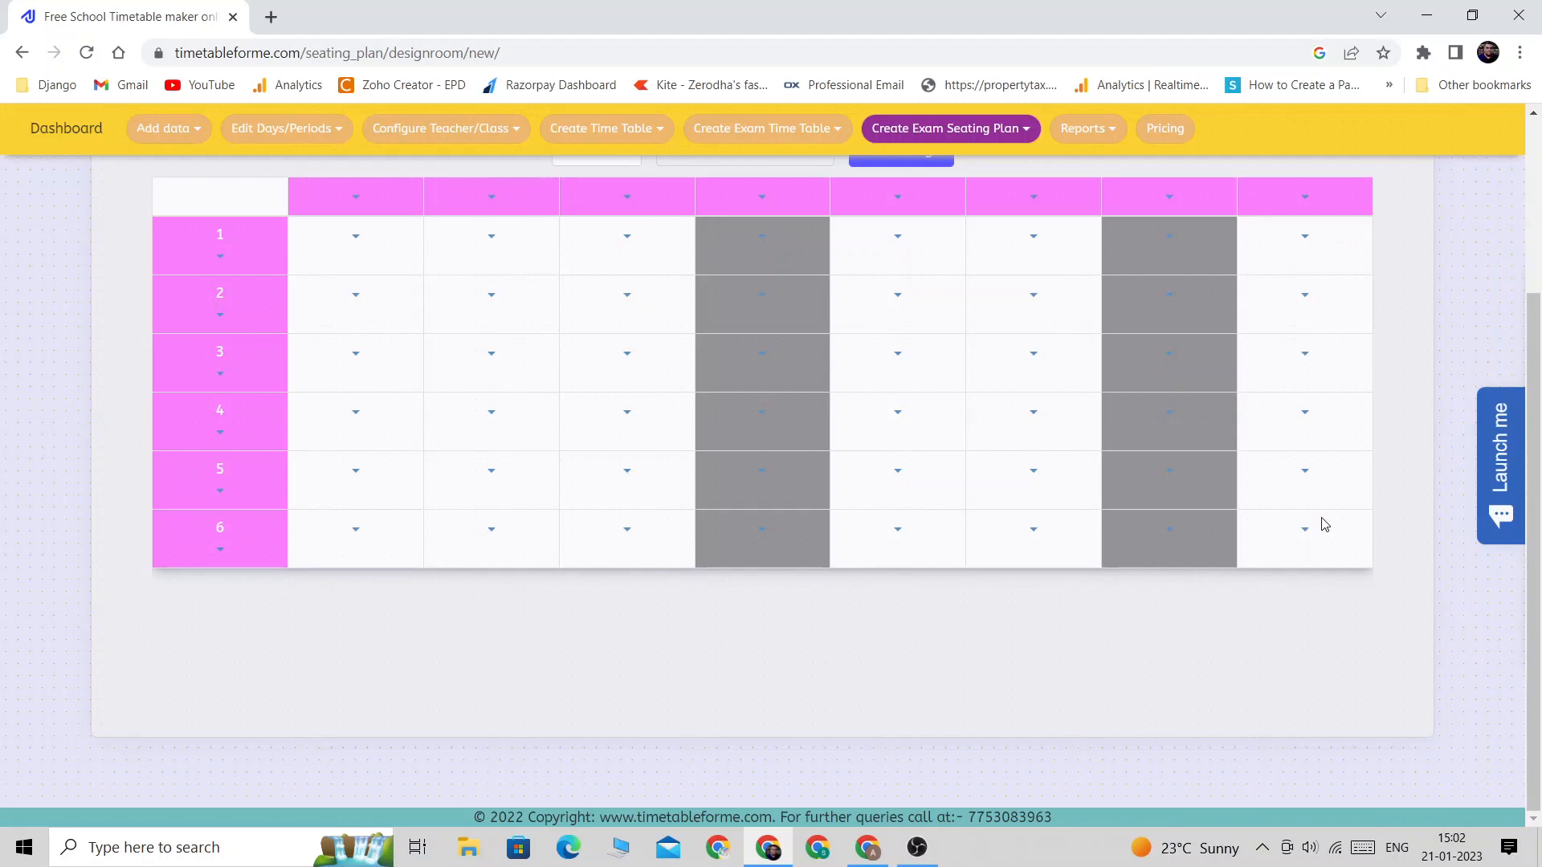
Switch off the single seat in row 6 of the first column.
{"action": "left_click", "coordinate": [356, 529]}
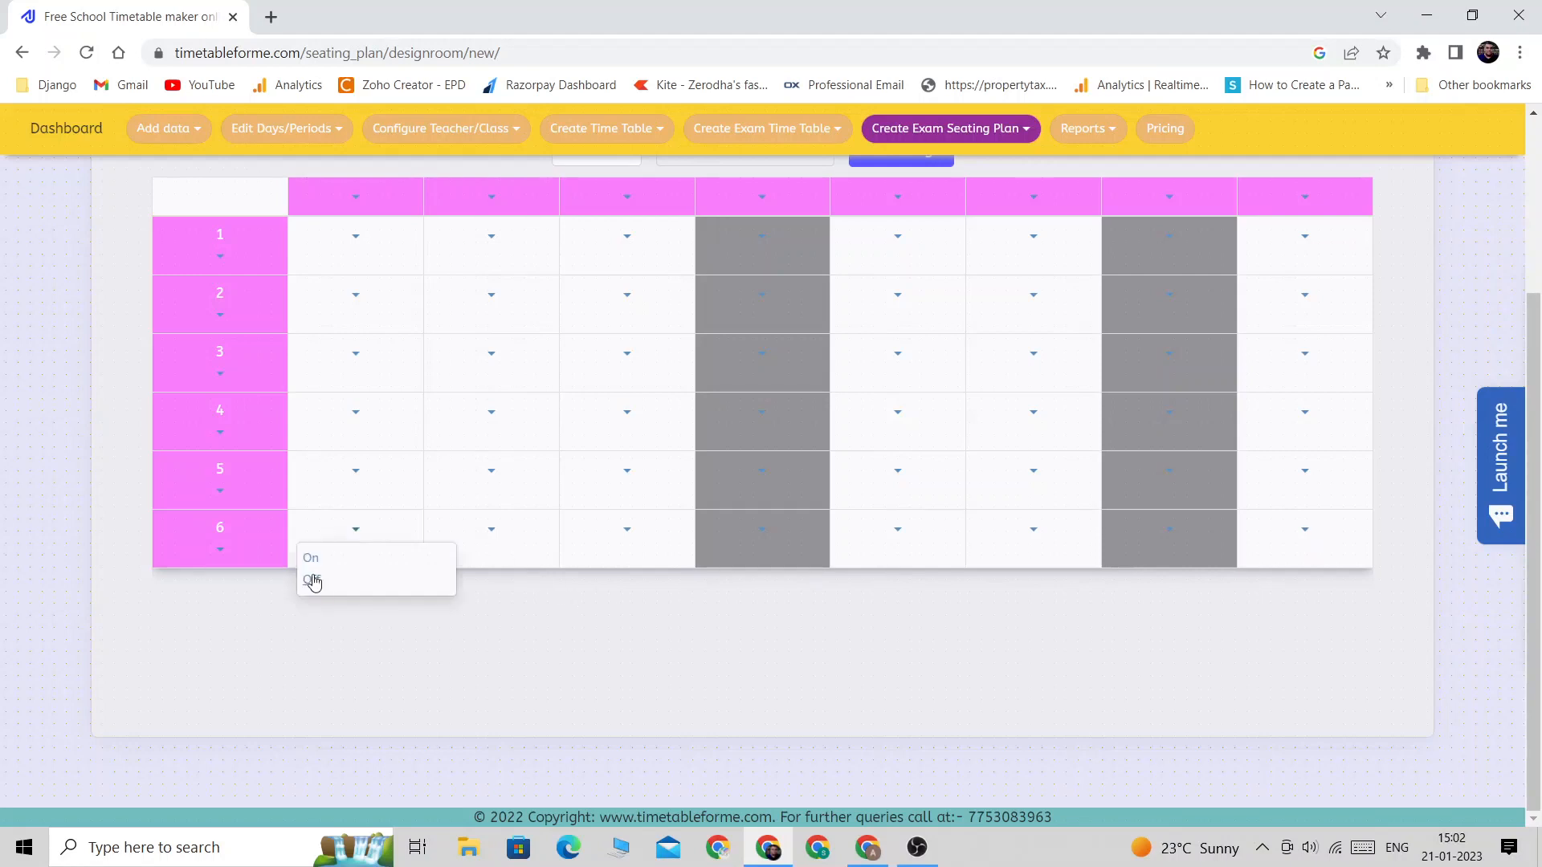
{"action": "left_click", "coordinate": [312, 580]}
{"action": "left_click", "coordinate": [491, 535]}
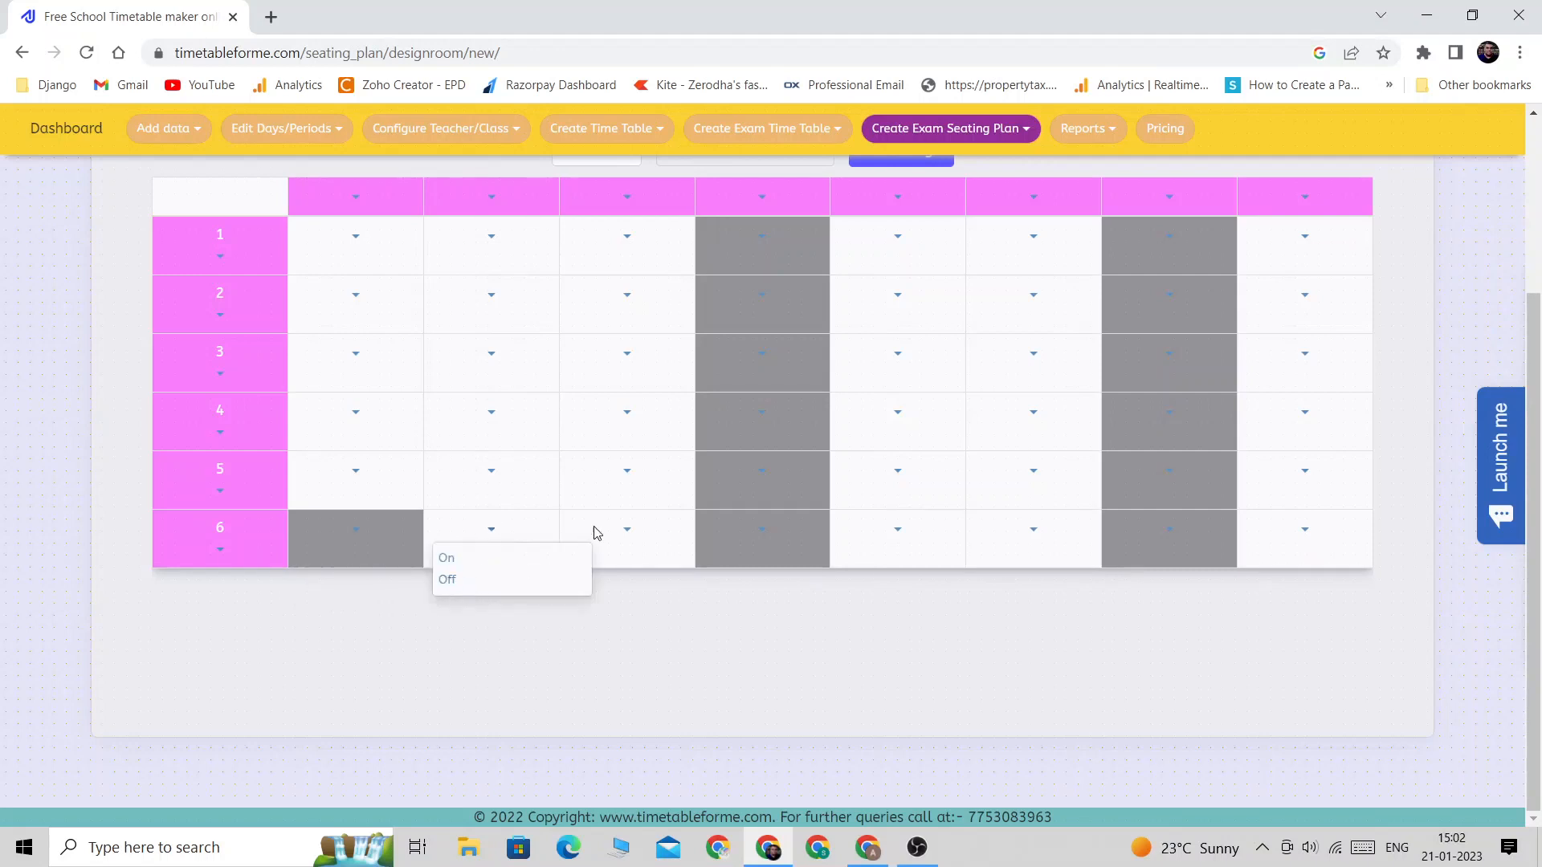
{"action": "left_click", "coordinate": [617, 611]}
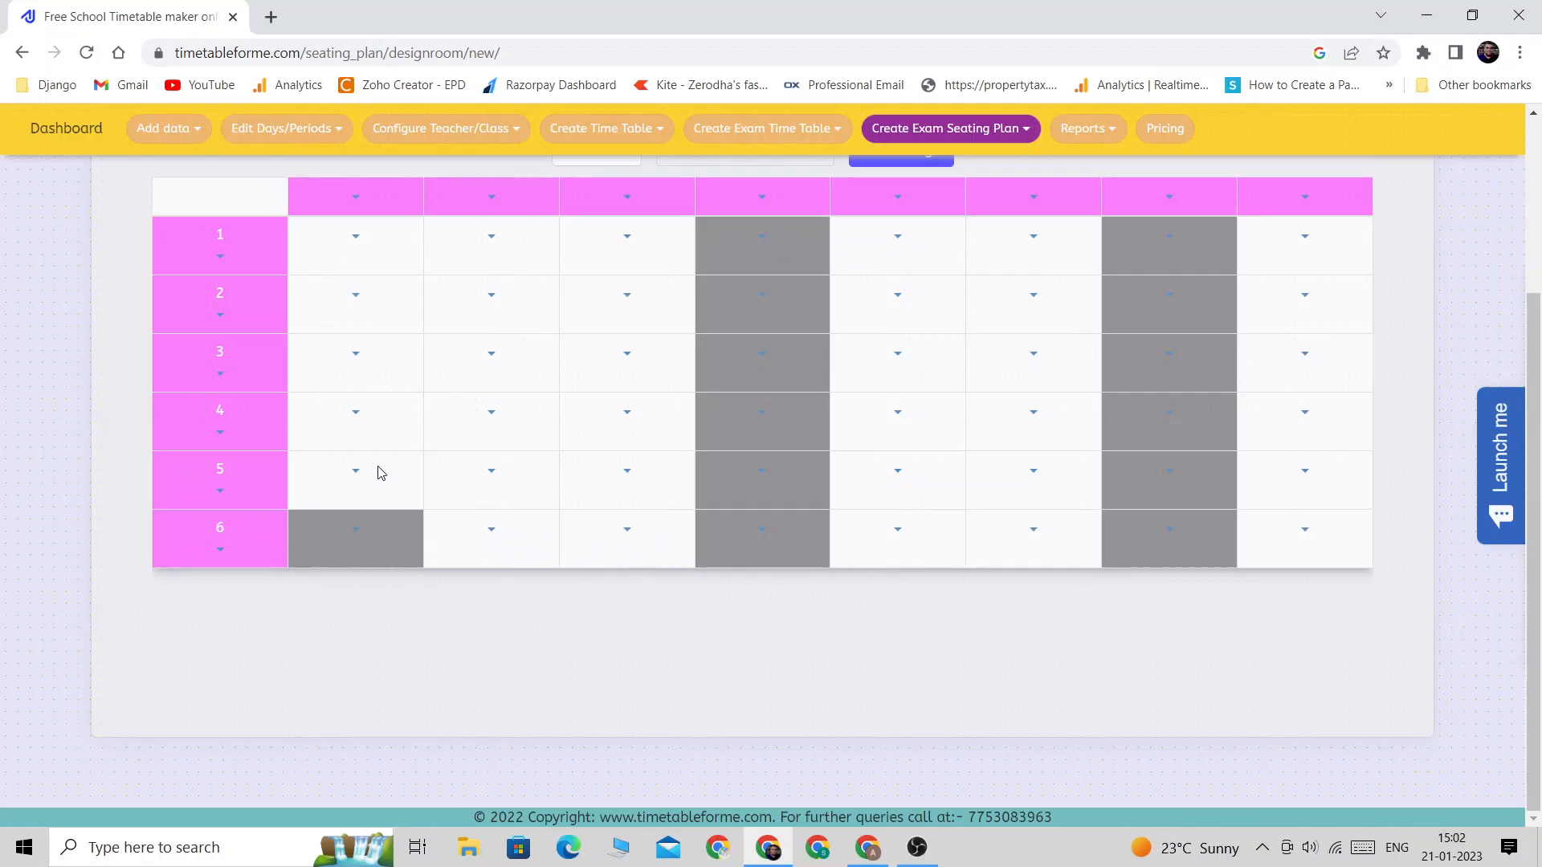
Save the seat design of room 21 and dismiss the message.
{"action": "scroll", "coordinate": [381, 473], "scroll_direction": "up", "scroll_amount": 3}
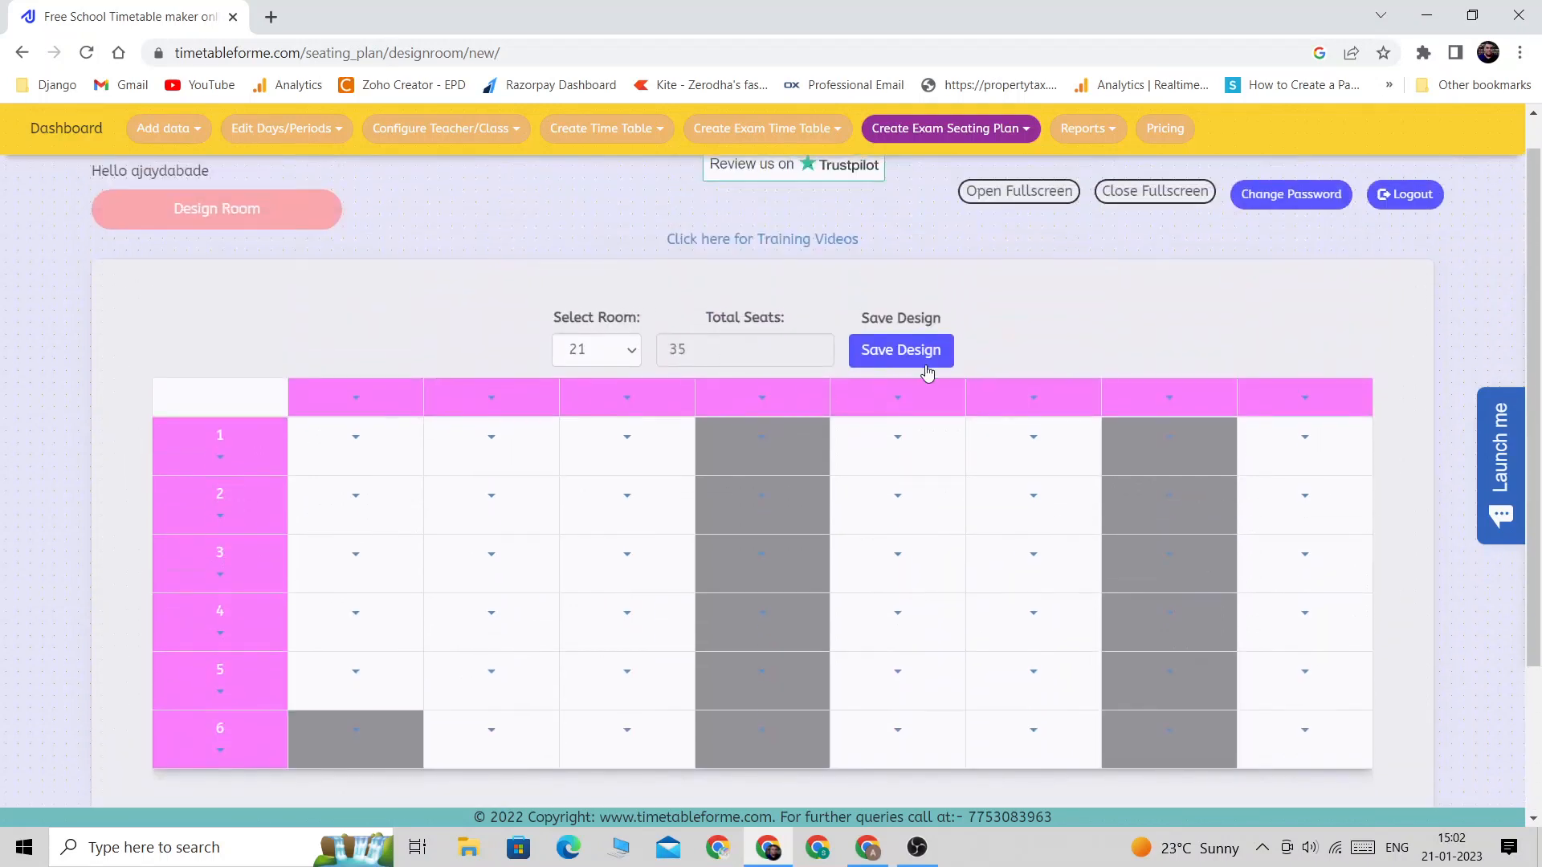
{"action": "left_click", "coordinate": [906, 353]}
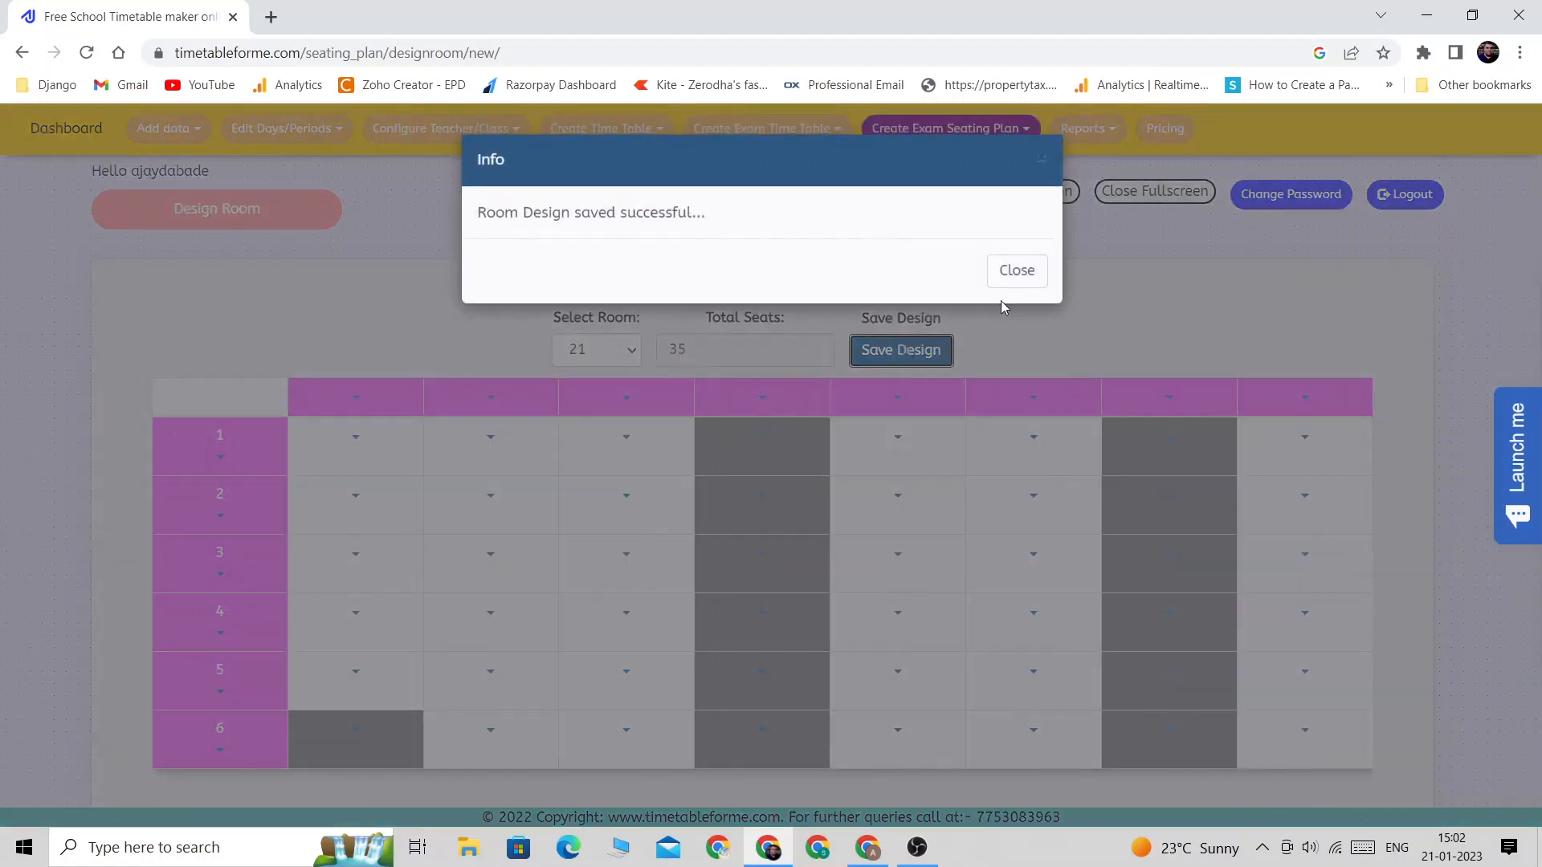
{"action": "left_click", "coordinate": [1015, 272]}
Open the Feed Rooms page, load room 20 for the demo exam, and check its seat layout and total seats.
{"action": "scroll", "coordinate": [1042, 316], "scroll_direction": "down", "scroll_amount": 1}
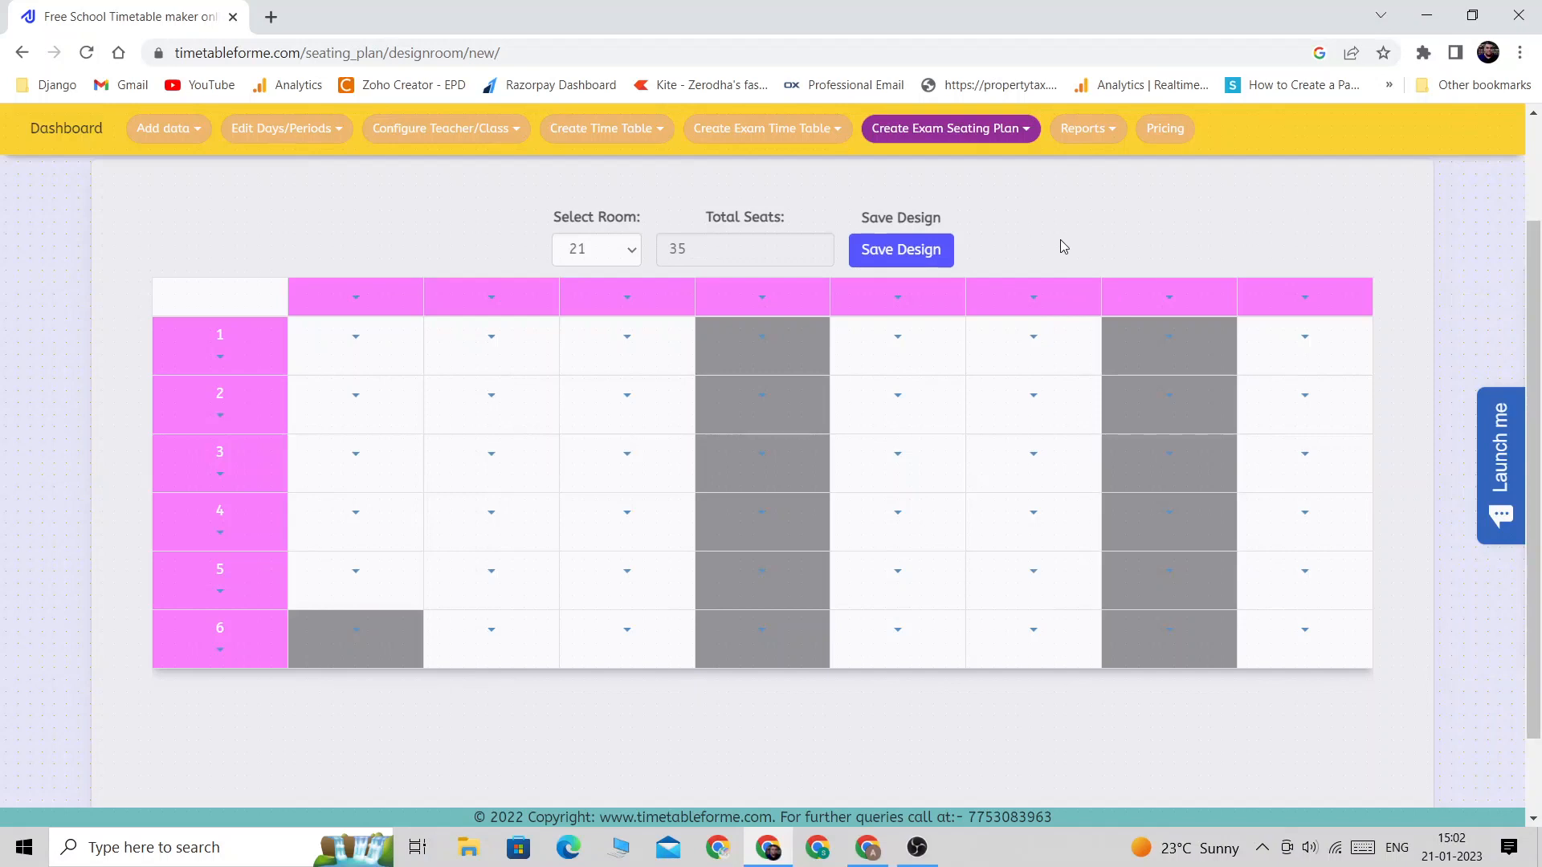
{"action": "left_click", "coordinate": [951, 129]}
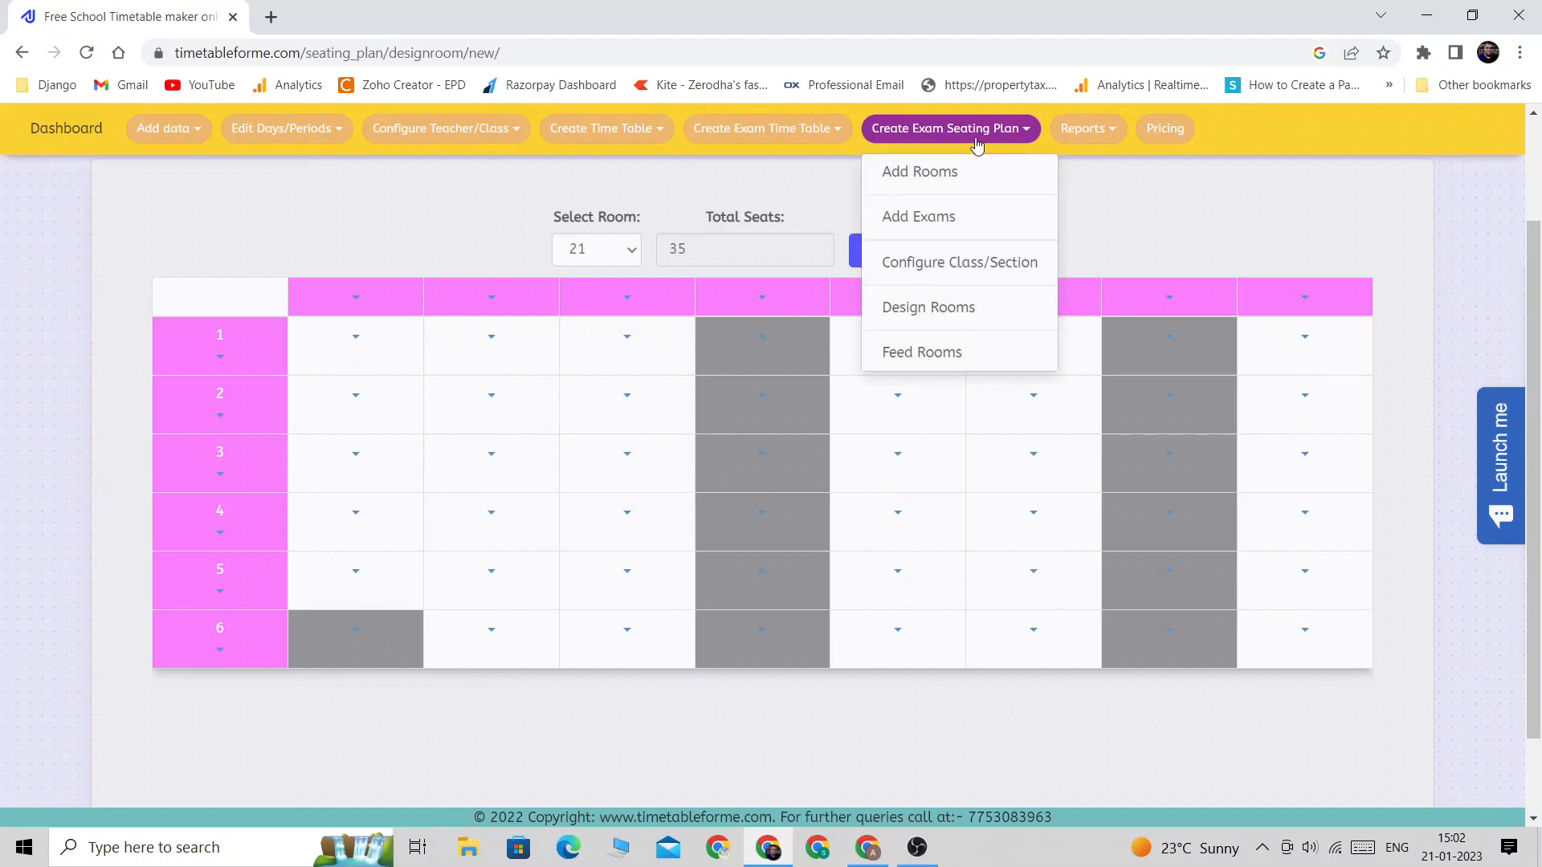
{"action": "left_click", "coordinate": [923, 353]}
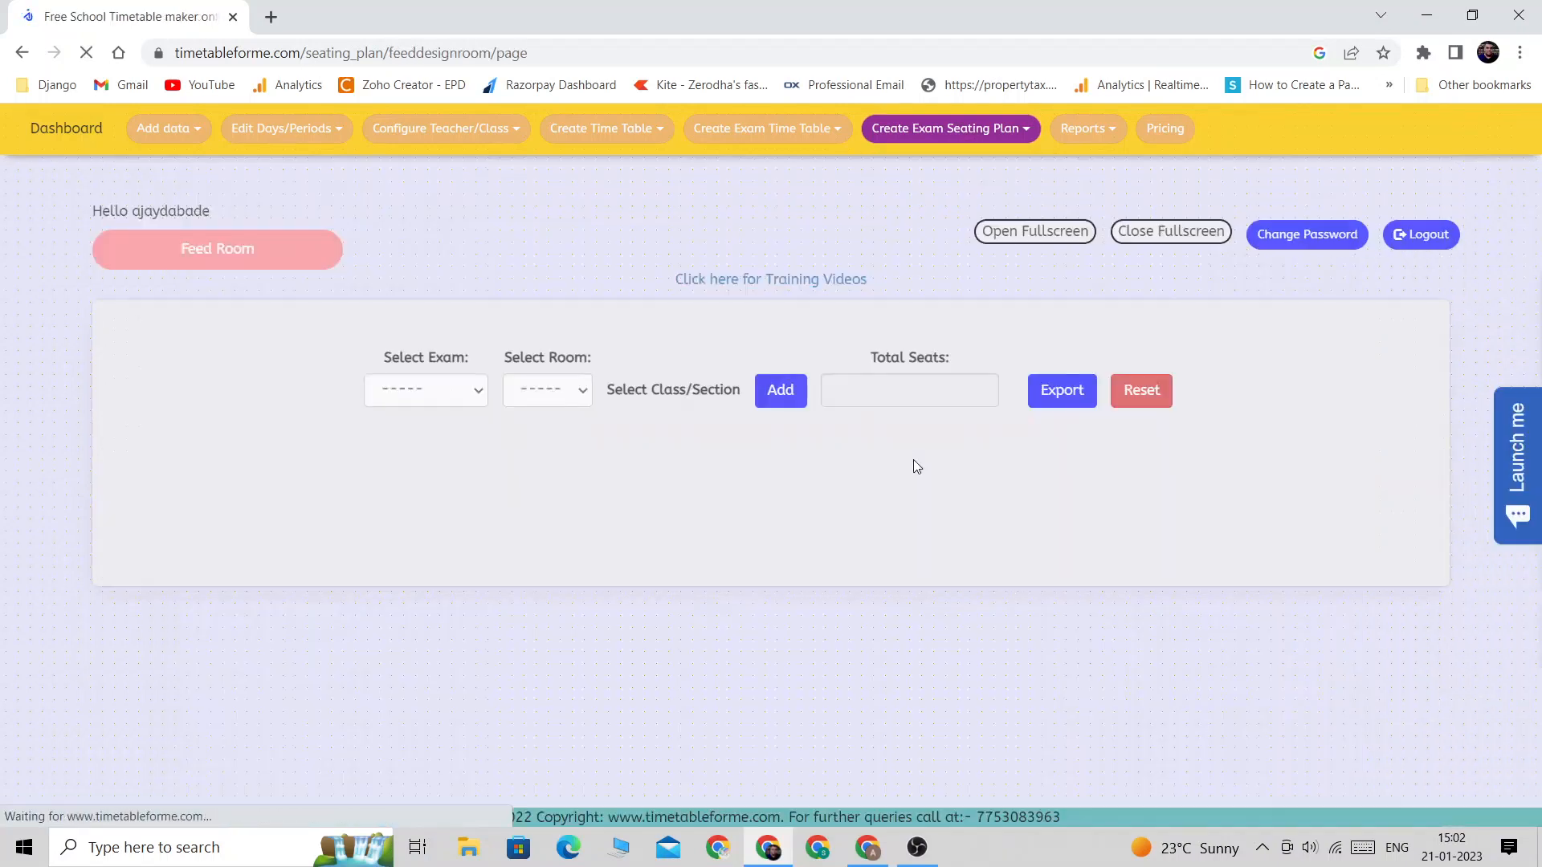
{"action": "left_click", "coordinate": [414, 391]}
{"action": "left_click", "coordinate": [371, 506]}
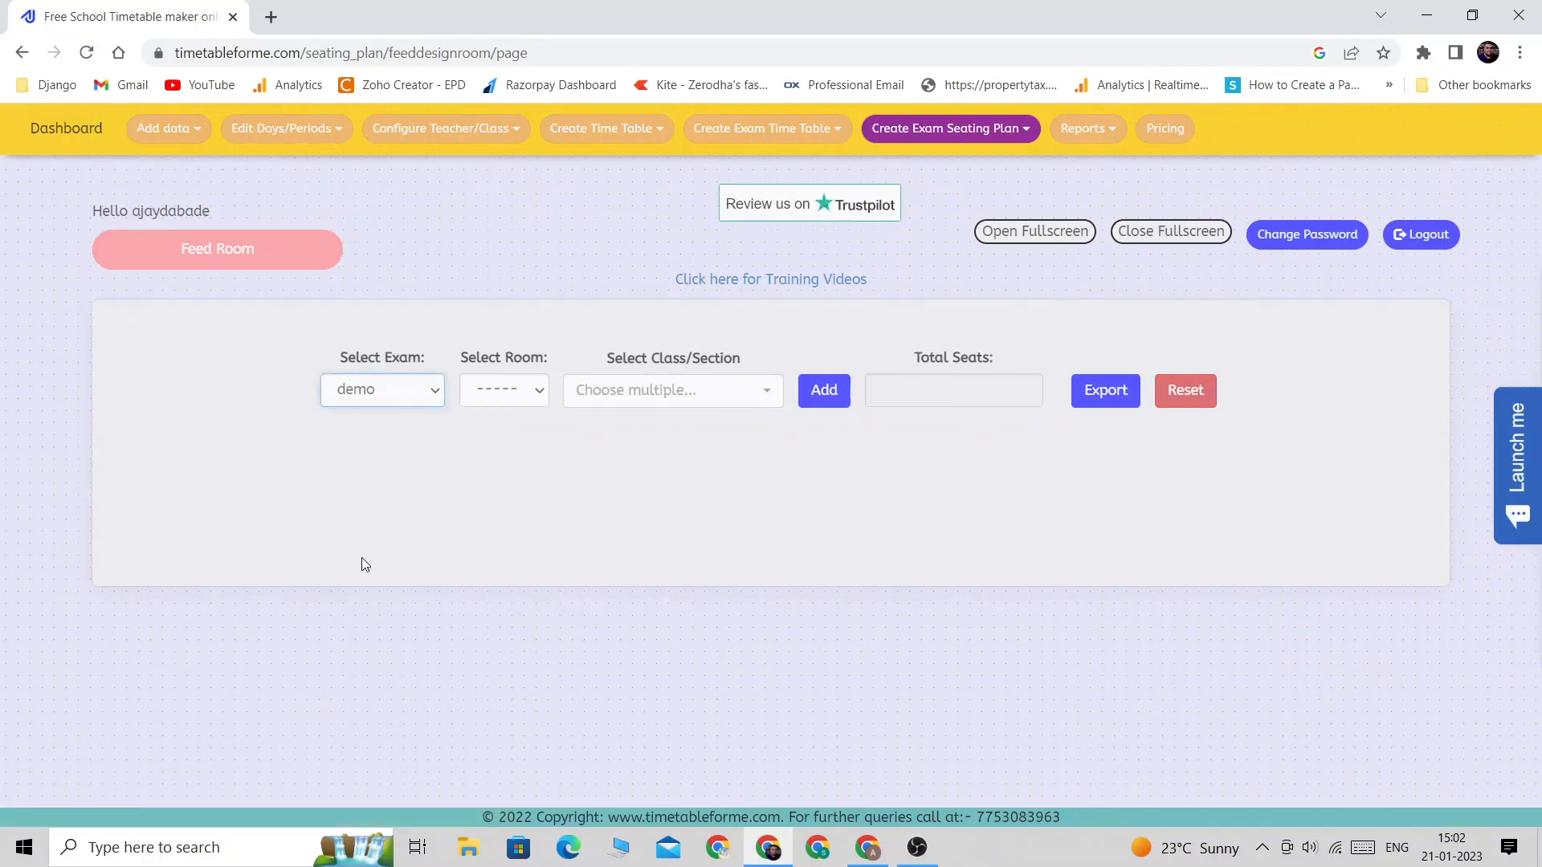
{"action": "left_click", "coordinate": [525, 394]}
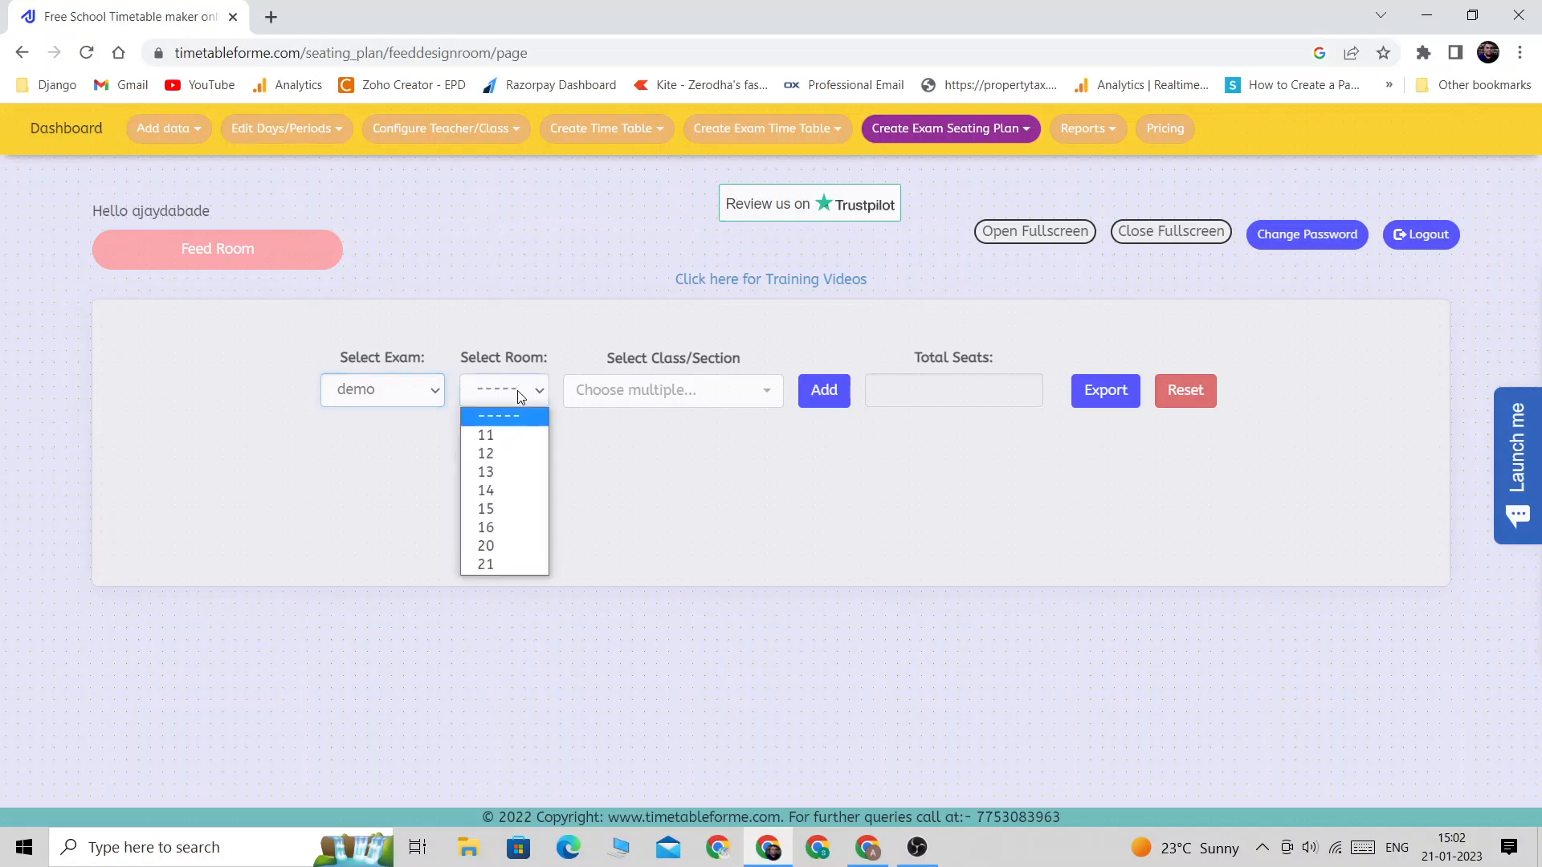
{"action": "left_click", "coordinate": [499, 543]}
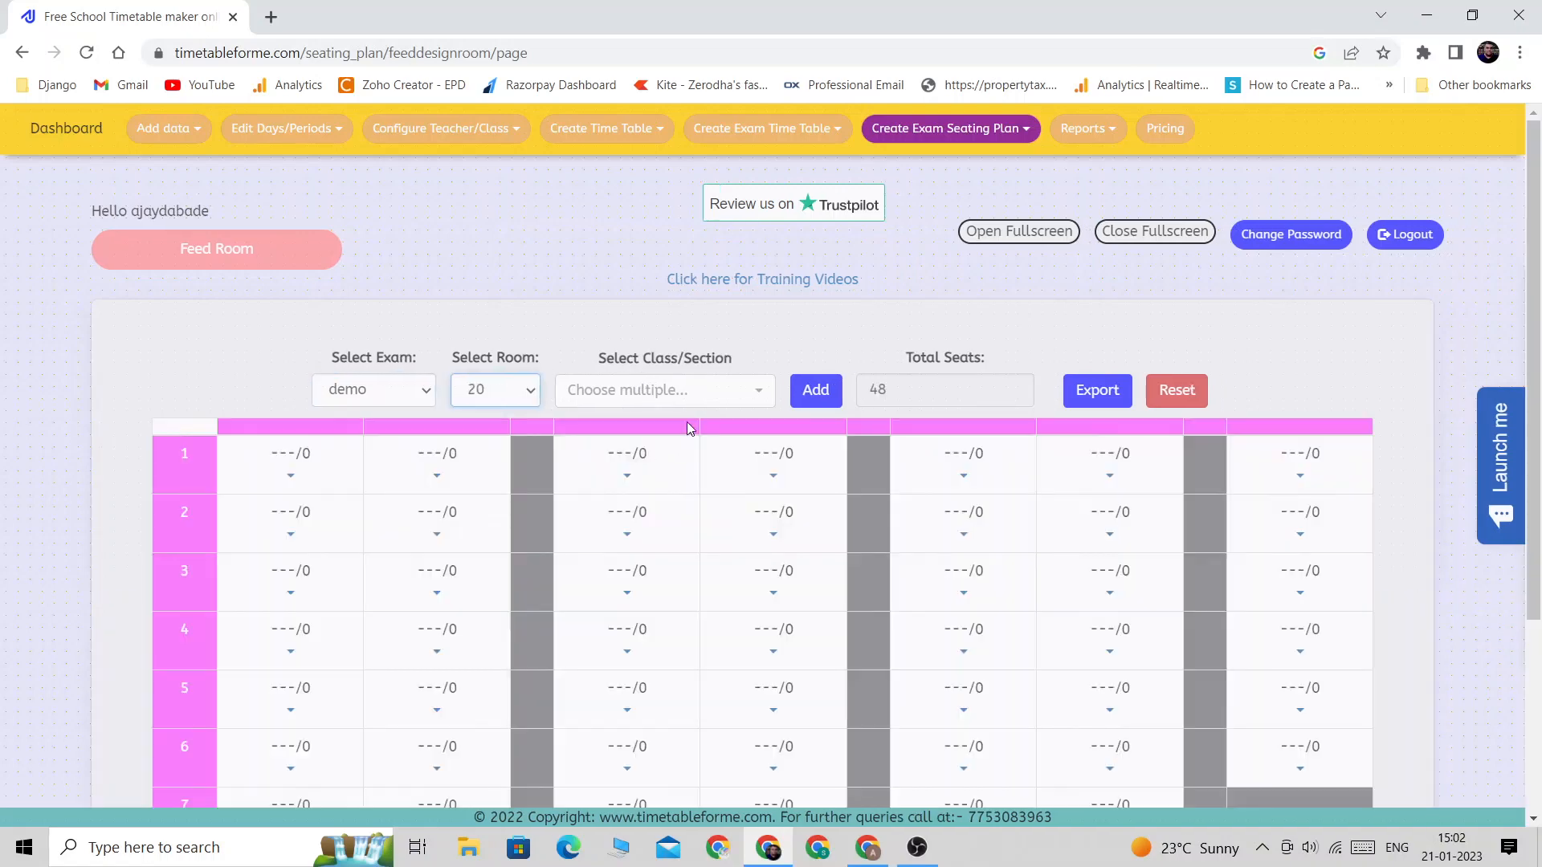
{"action": "scroll", "coordinate": [689, 426], "scroll_direction": "down", "scroll_amount": 3}
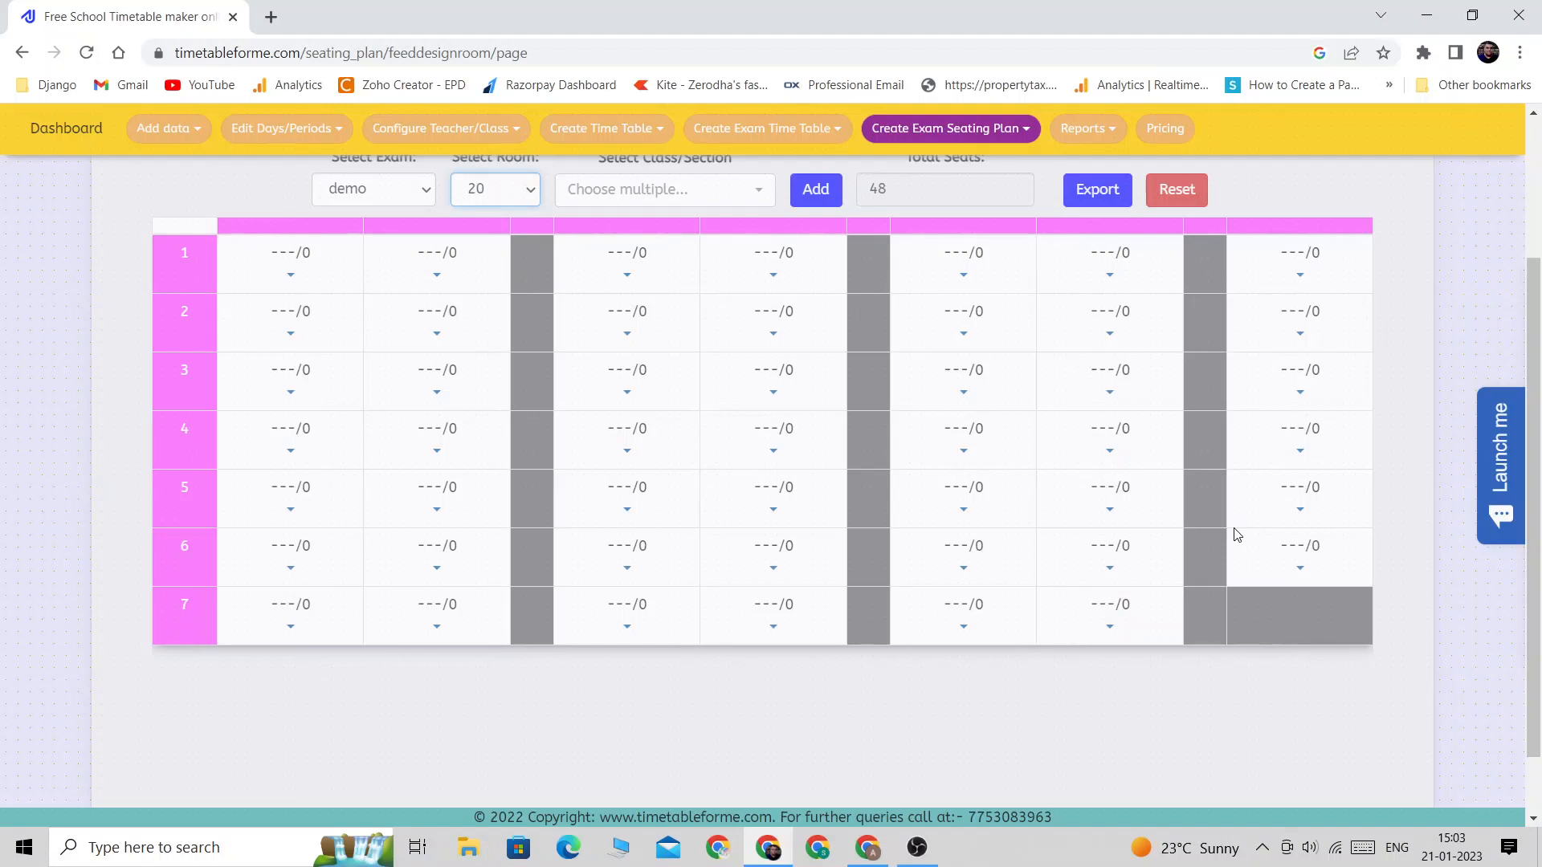
{"action": "scroll", "coordinate": [894, 688], "scroll_direction": "up", "scroll_amount": 3}
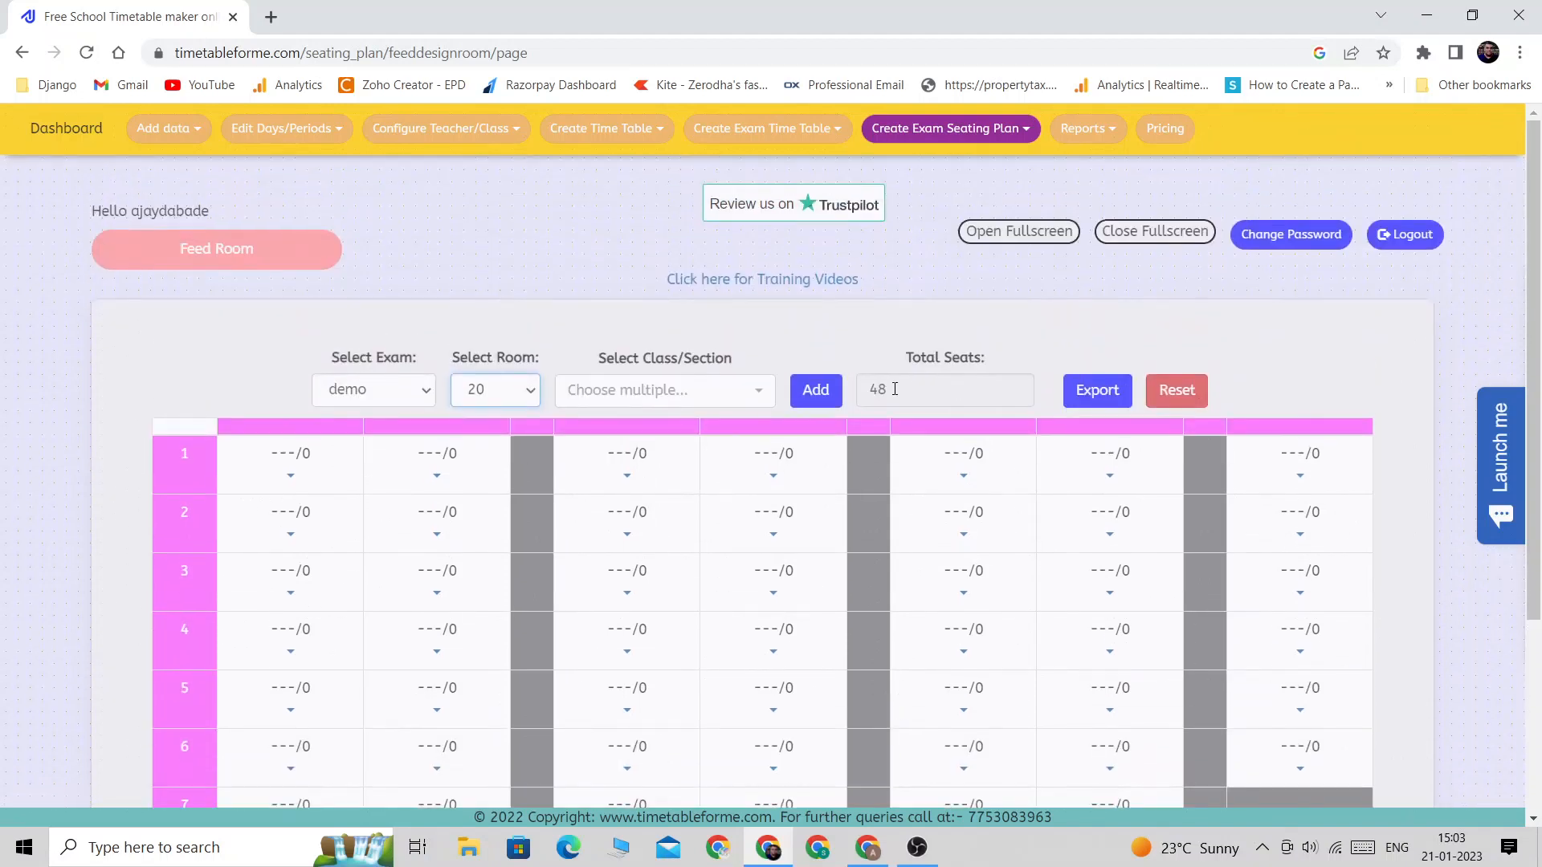
{"action": "double_click", "coordinate": [894, 389]}
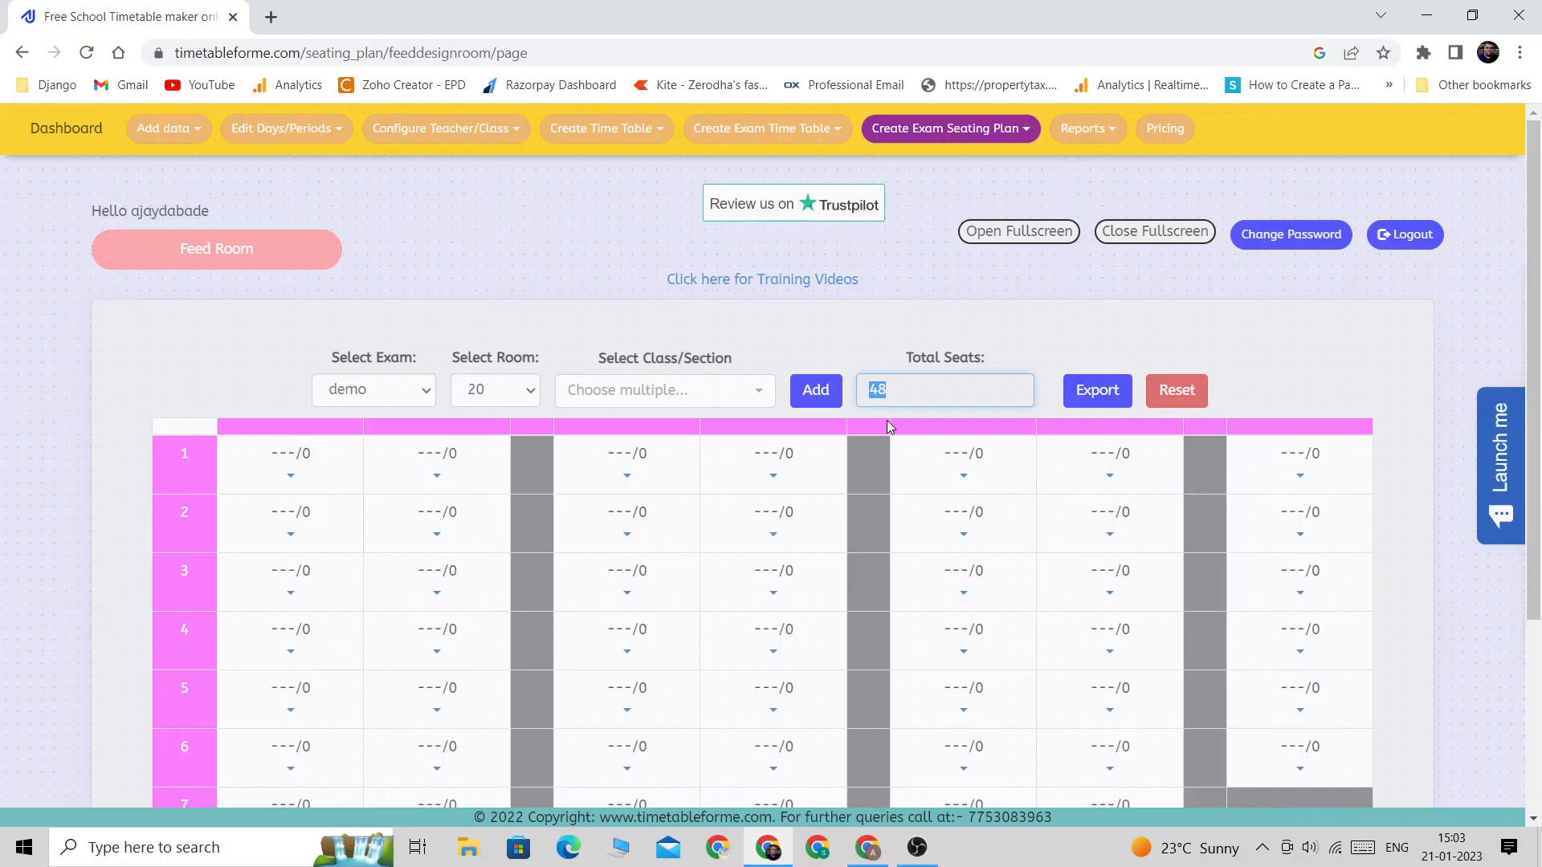
{"action": "scroll", "coordinate": [889, 426], "scroll_direction": "down", "scroll_amount": 3}
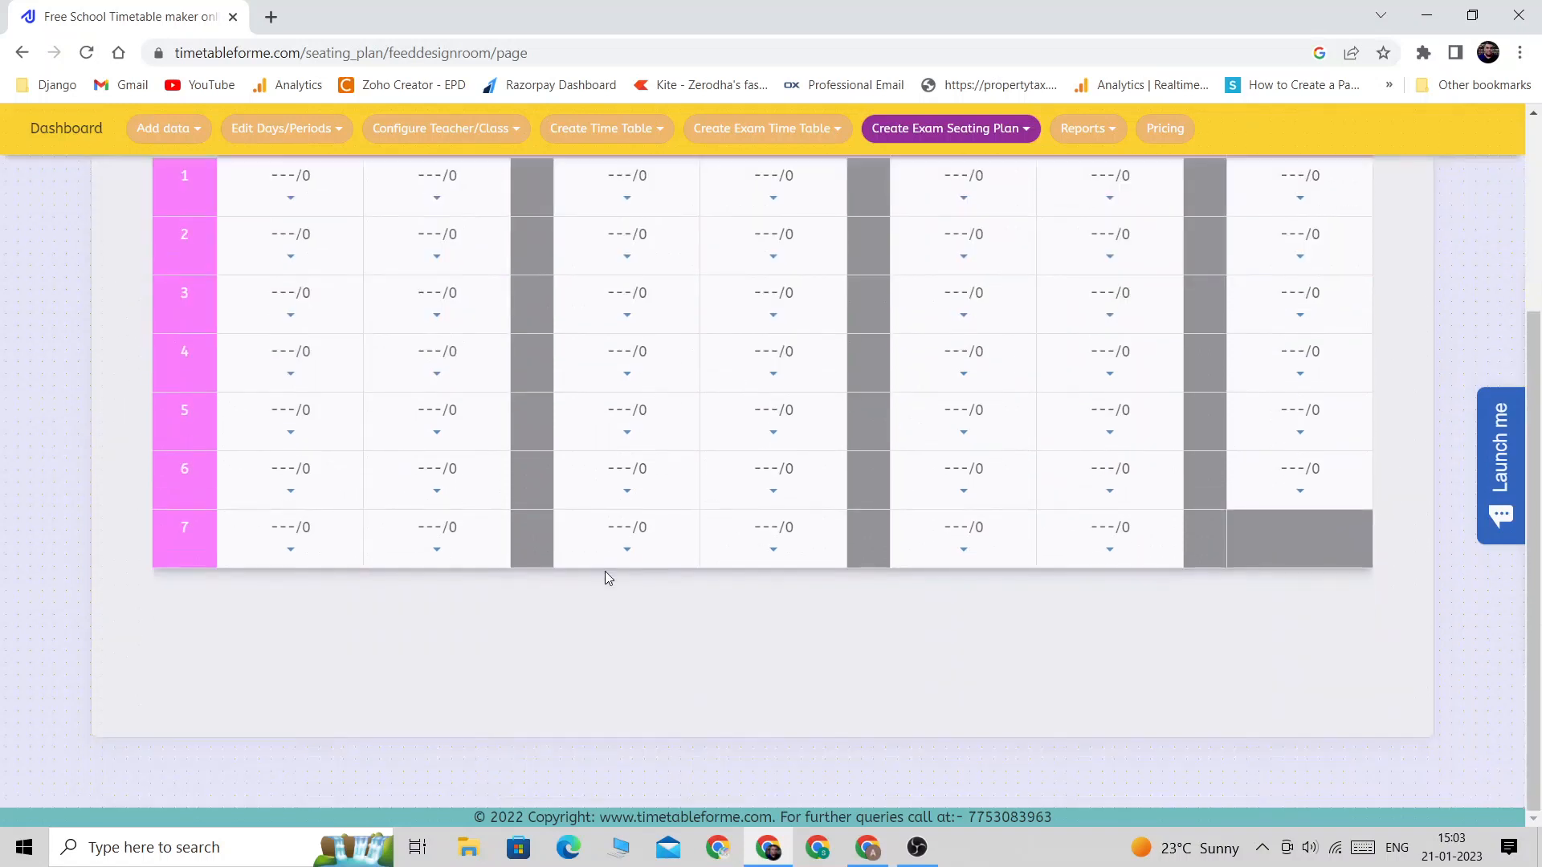
Select all class sections for room 20 and add them as seating choices for its grid.
{"action": "scroll", "coordinate": [607, 575], "scroll_direction": "up", "scroll_amount": 1}
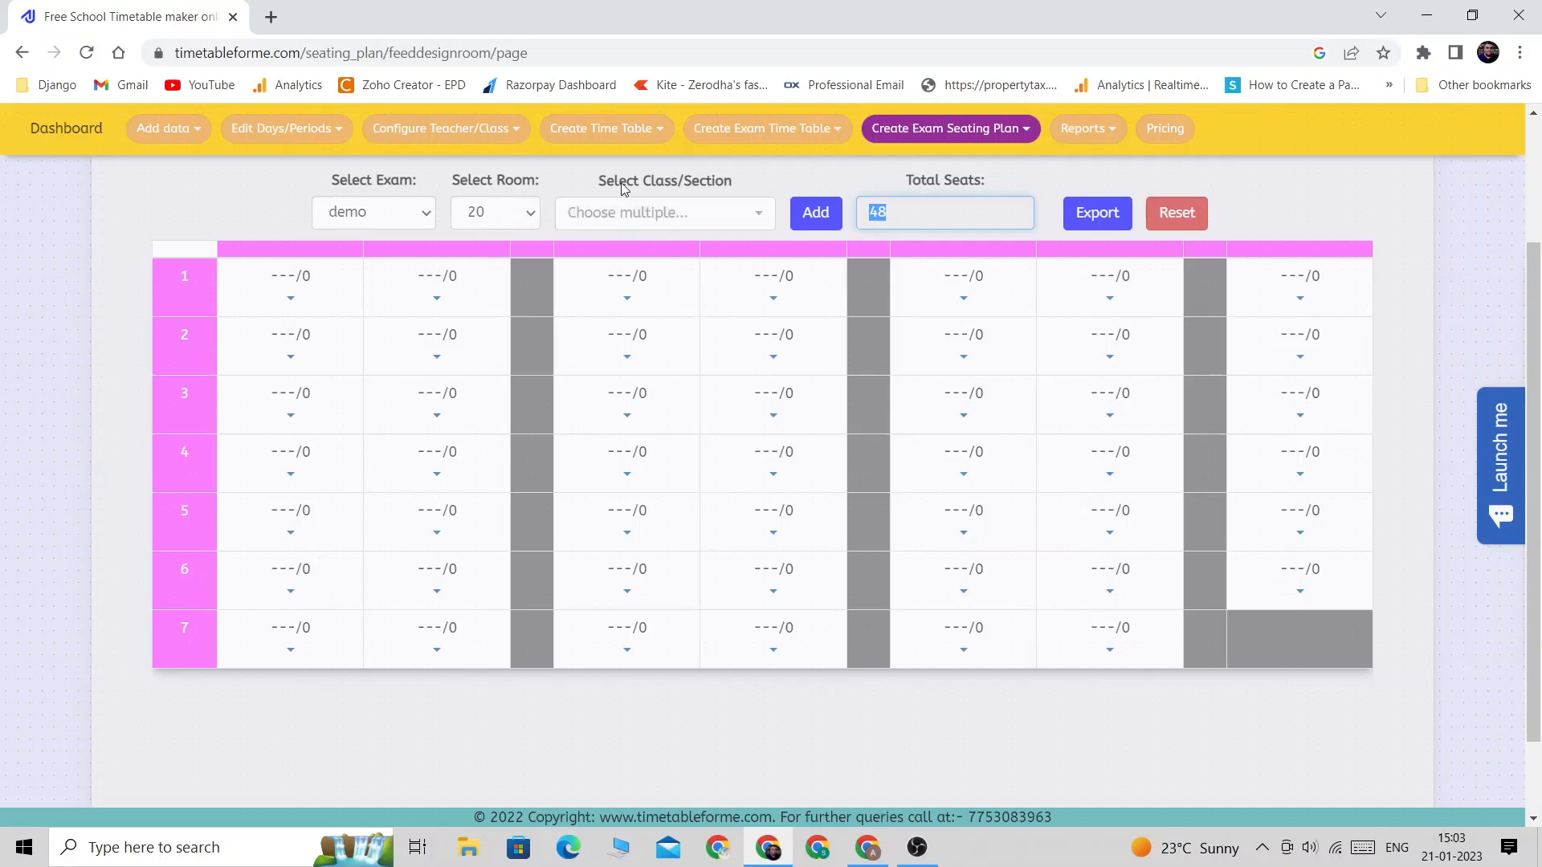
{"action": "scroll", "coordinate": [714, 299], "scroll_direction": "up", "scroll_amount": 1}
{"action": "scroll", "coordinate": [714, 298], "scroll_direction": "up", "scroll_amount": 1}
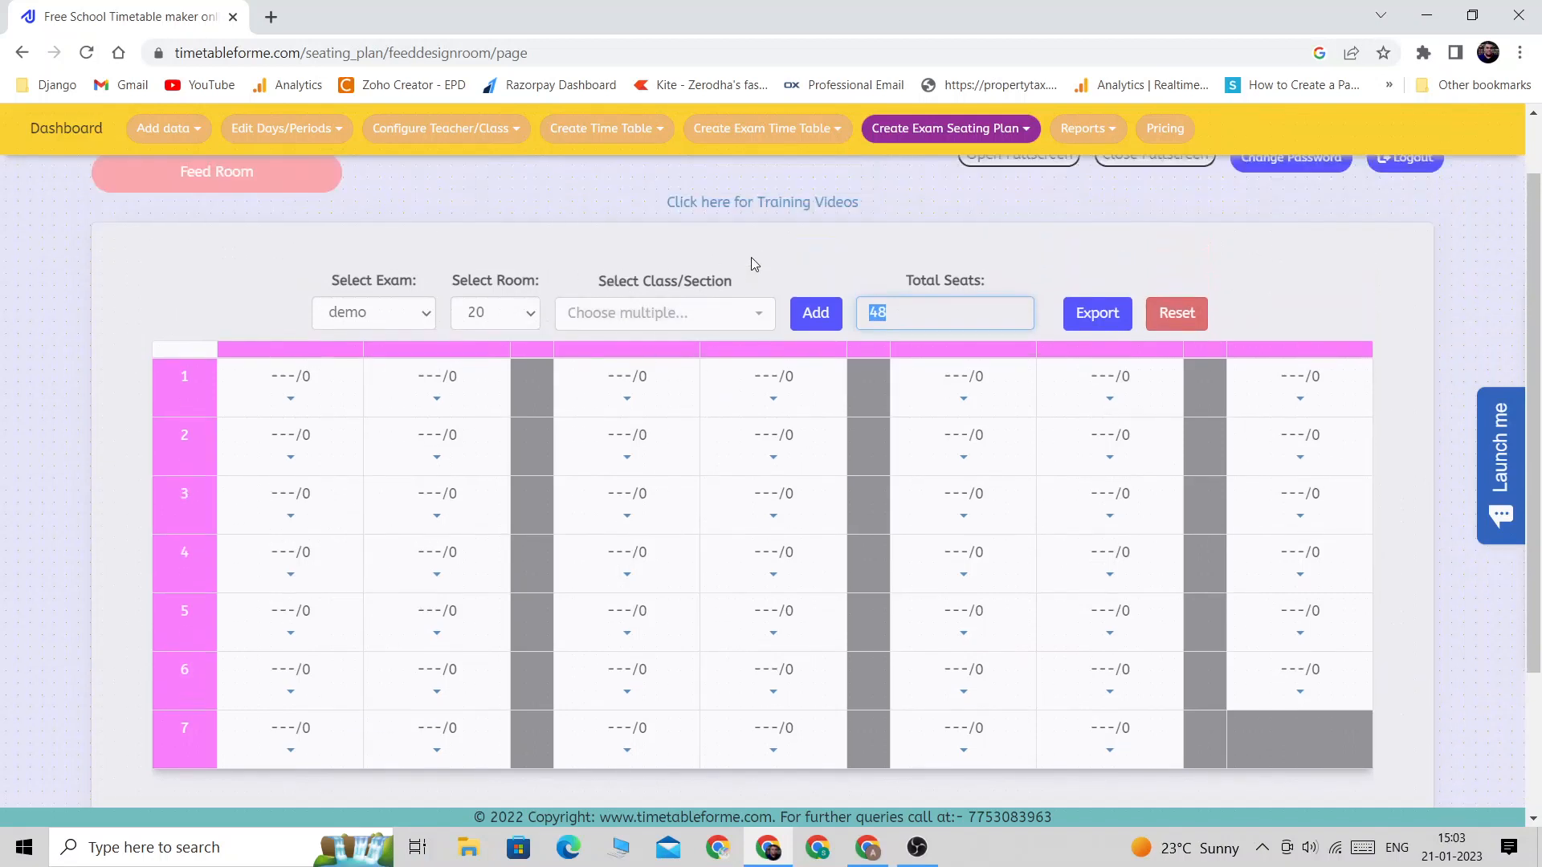
{"action": "left_click", "coordinate": [701, 316]}
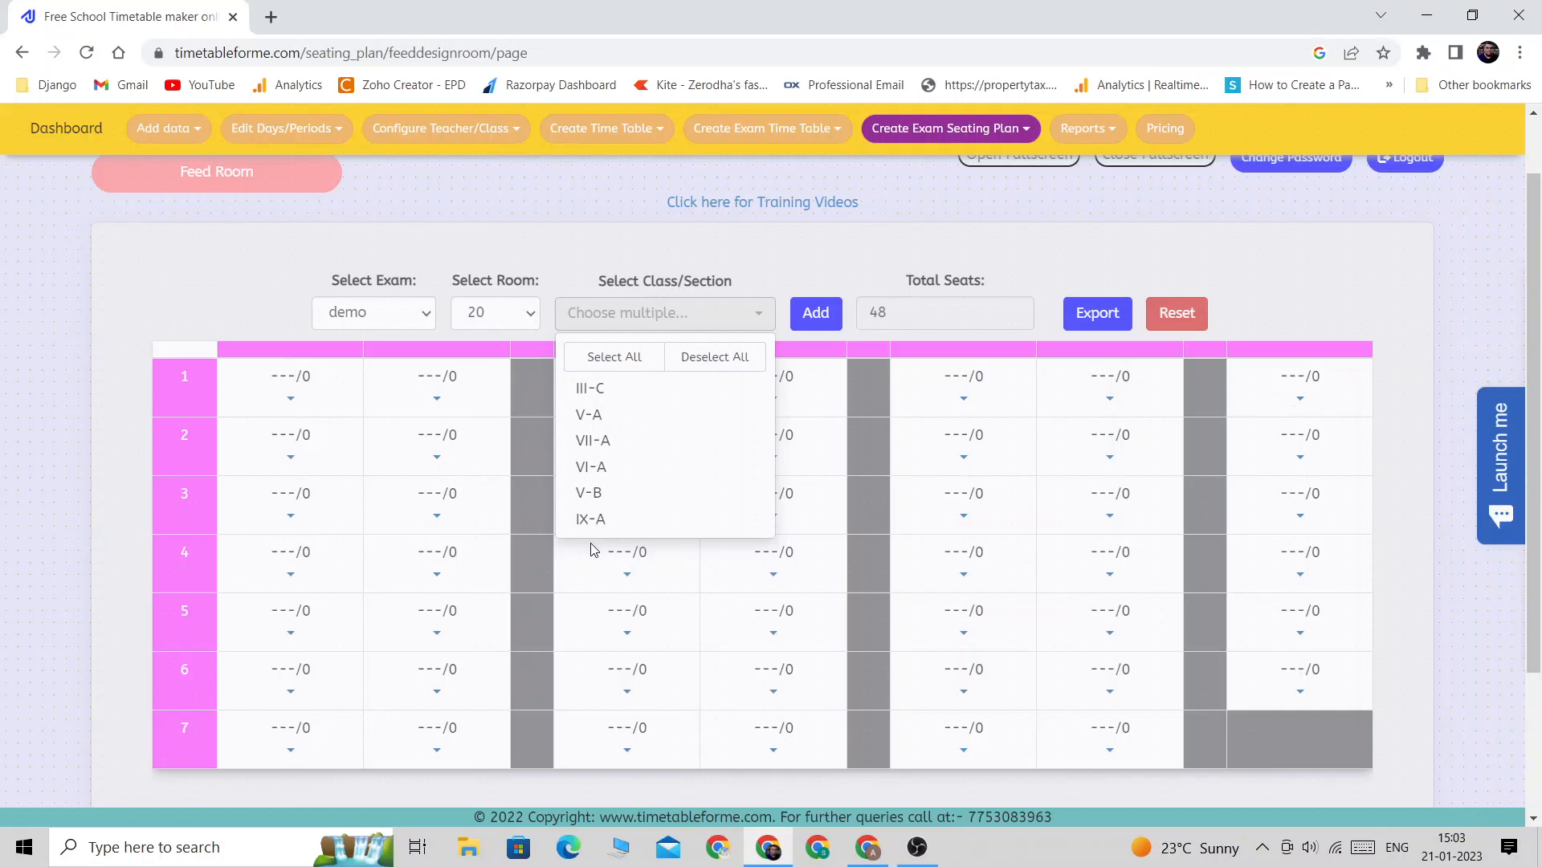
{"action": "left_click", "coordinate": [595, 360]}
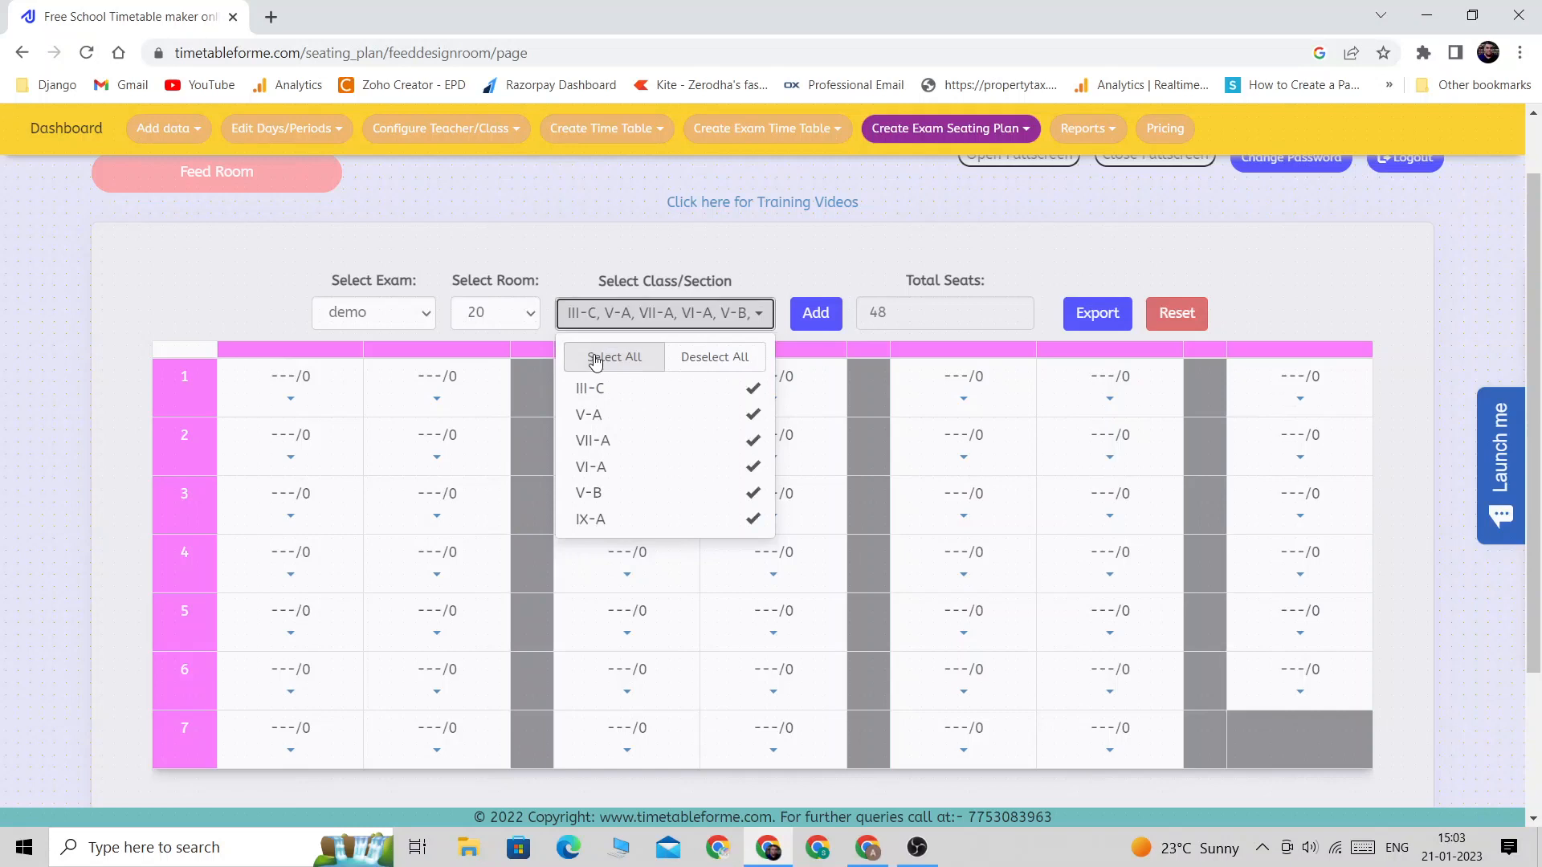
{"action": "left_click", "coordinate": [698, 358]}
{"action": "left_click", "coordinate": [684, 394]}
{"action": "left_click", "coordinate": [677, 441]}
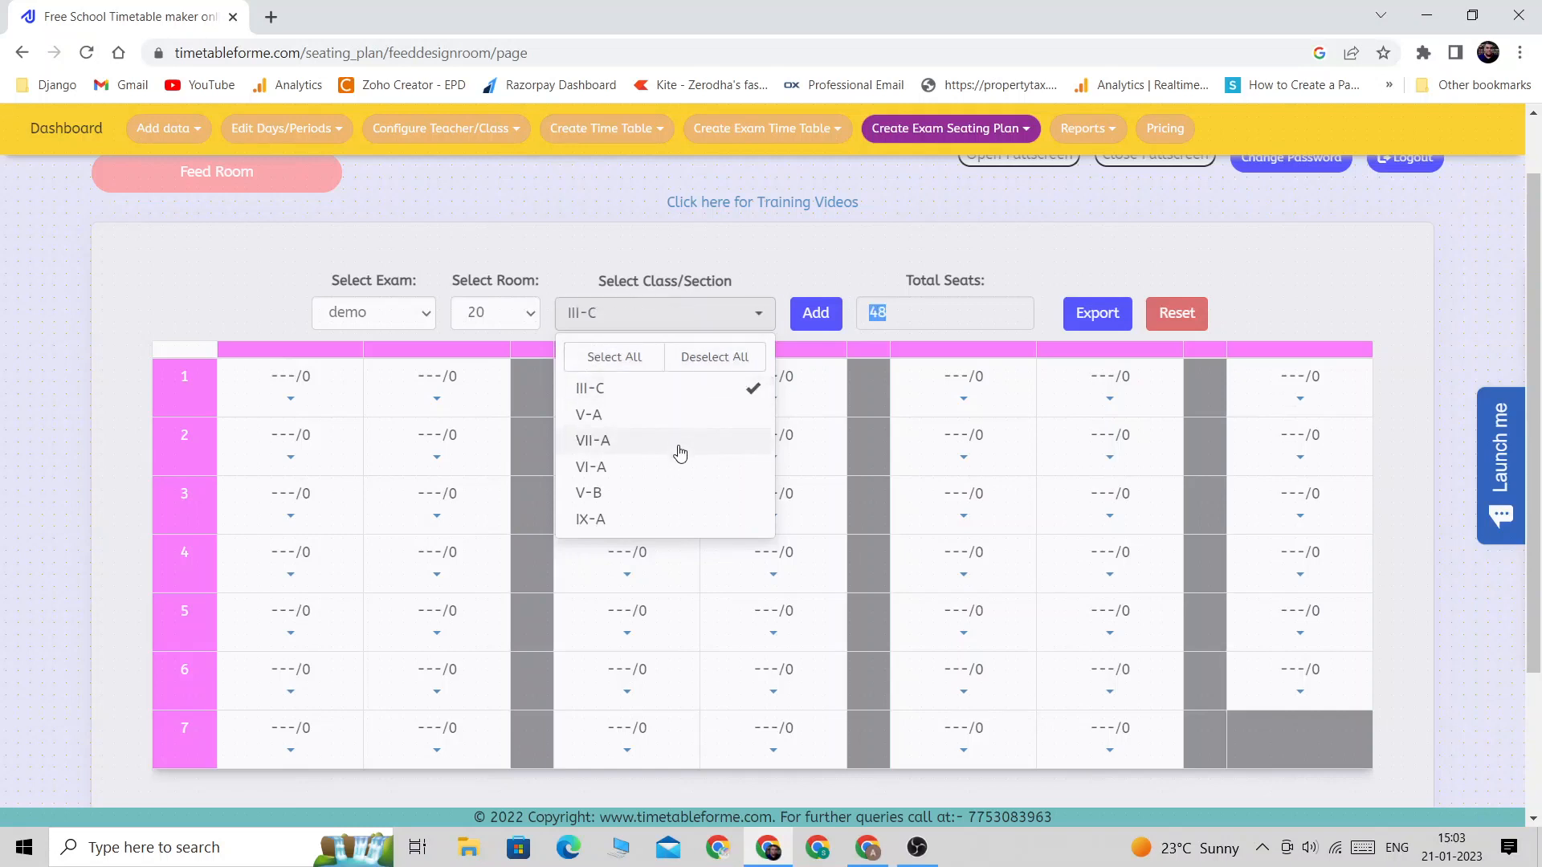
{"action": "left_click", "coordinate": [675, 493]}
{"action": "left_click", "coordinate": [676, 469]}
{"action": "left_click", "coordinate": [634, 363]}
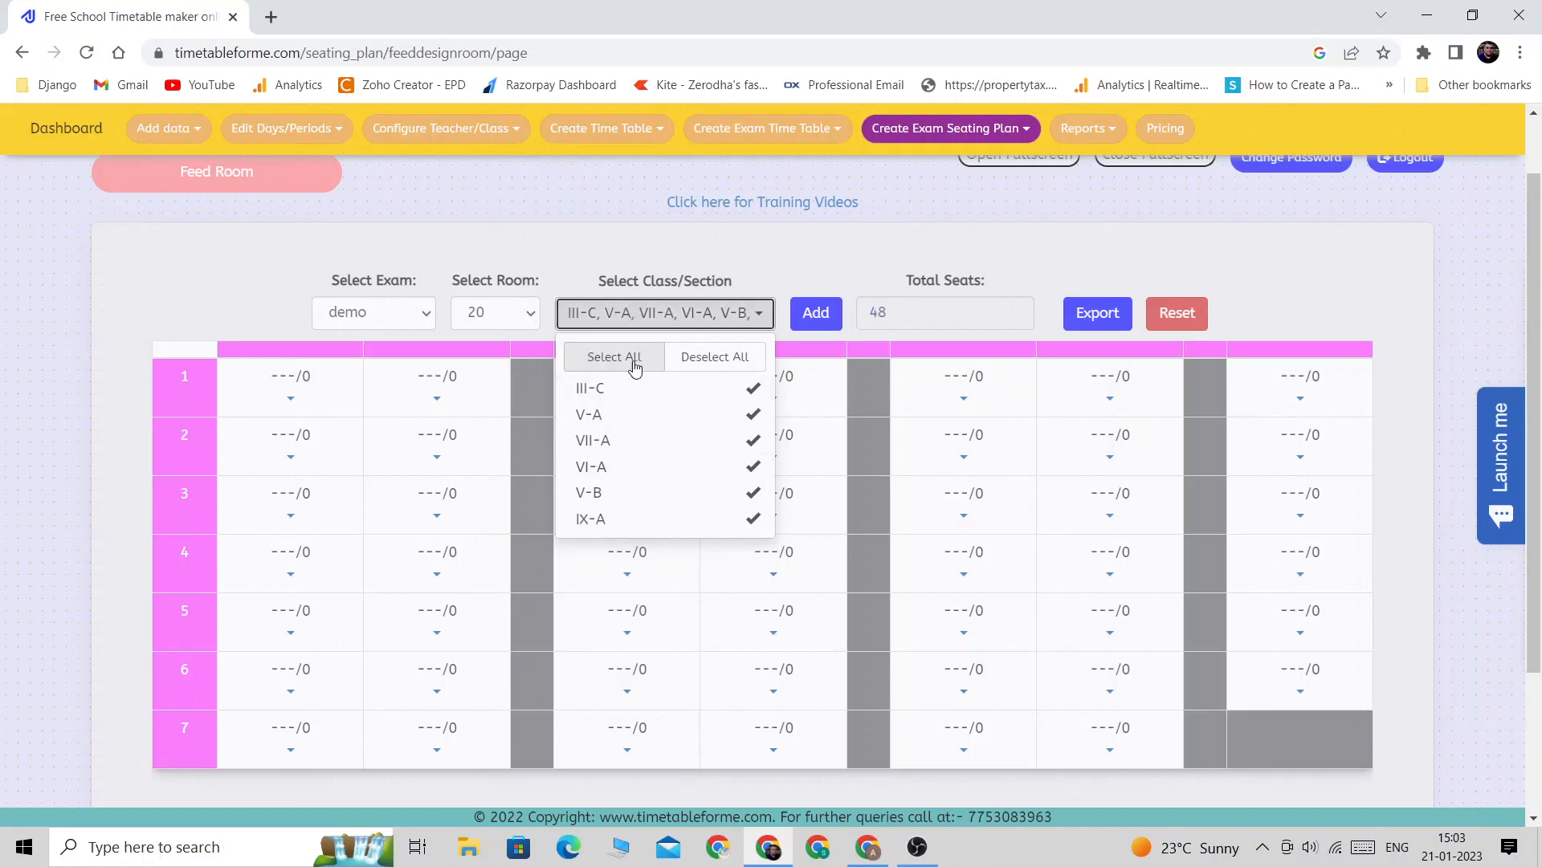
{"action": "left_click", "coordinate": [813, 326]}
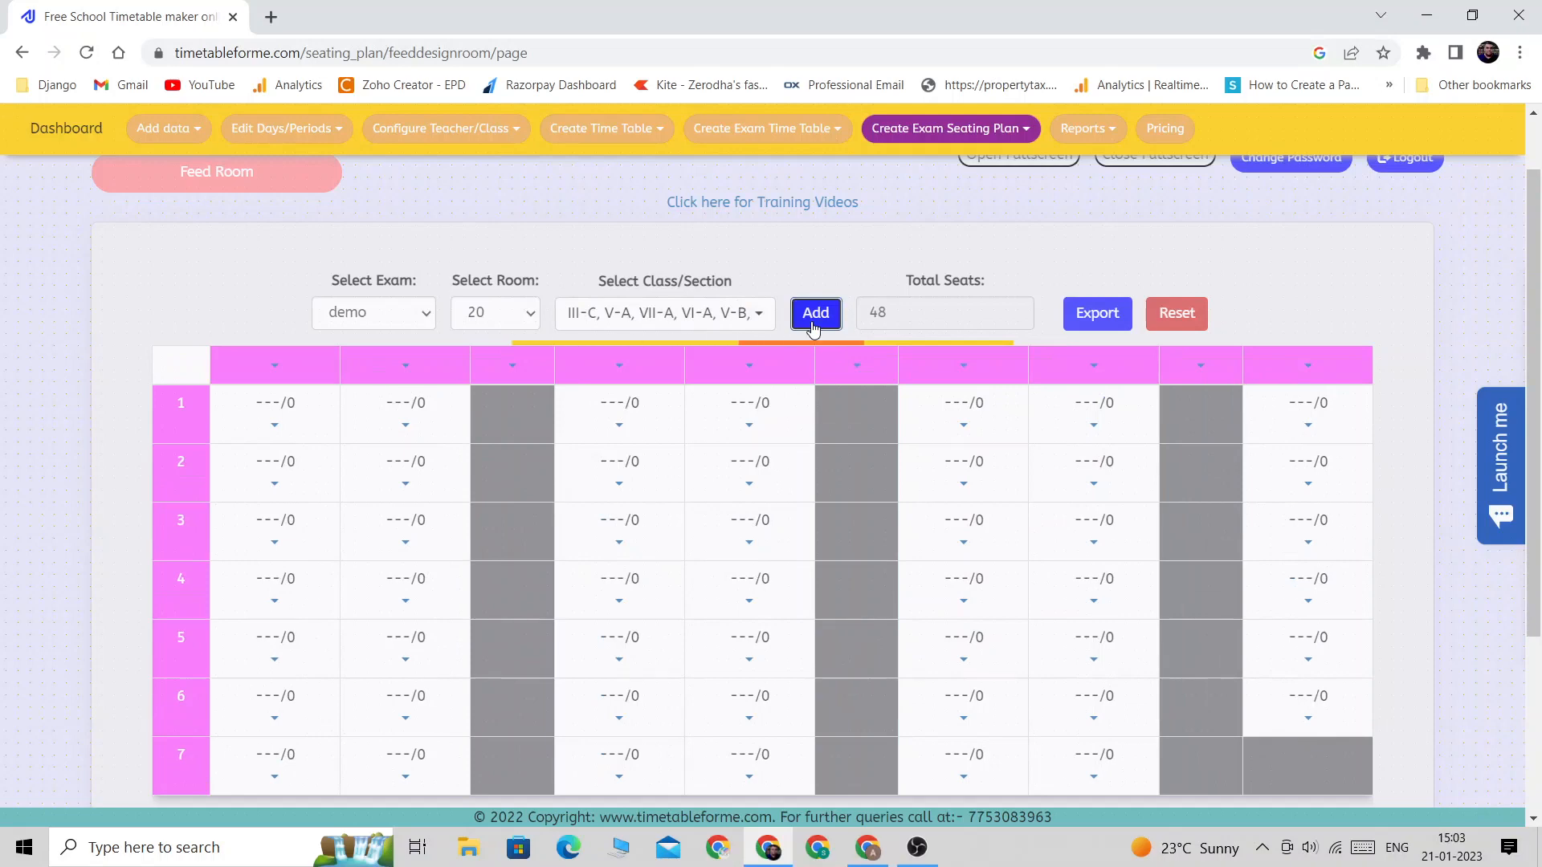
Fill the first seating column of room 20 with III-C students.
{"action": "left_click", "coordinate": [275, 363]}
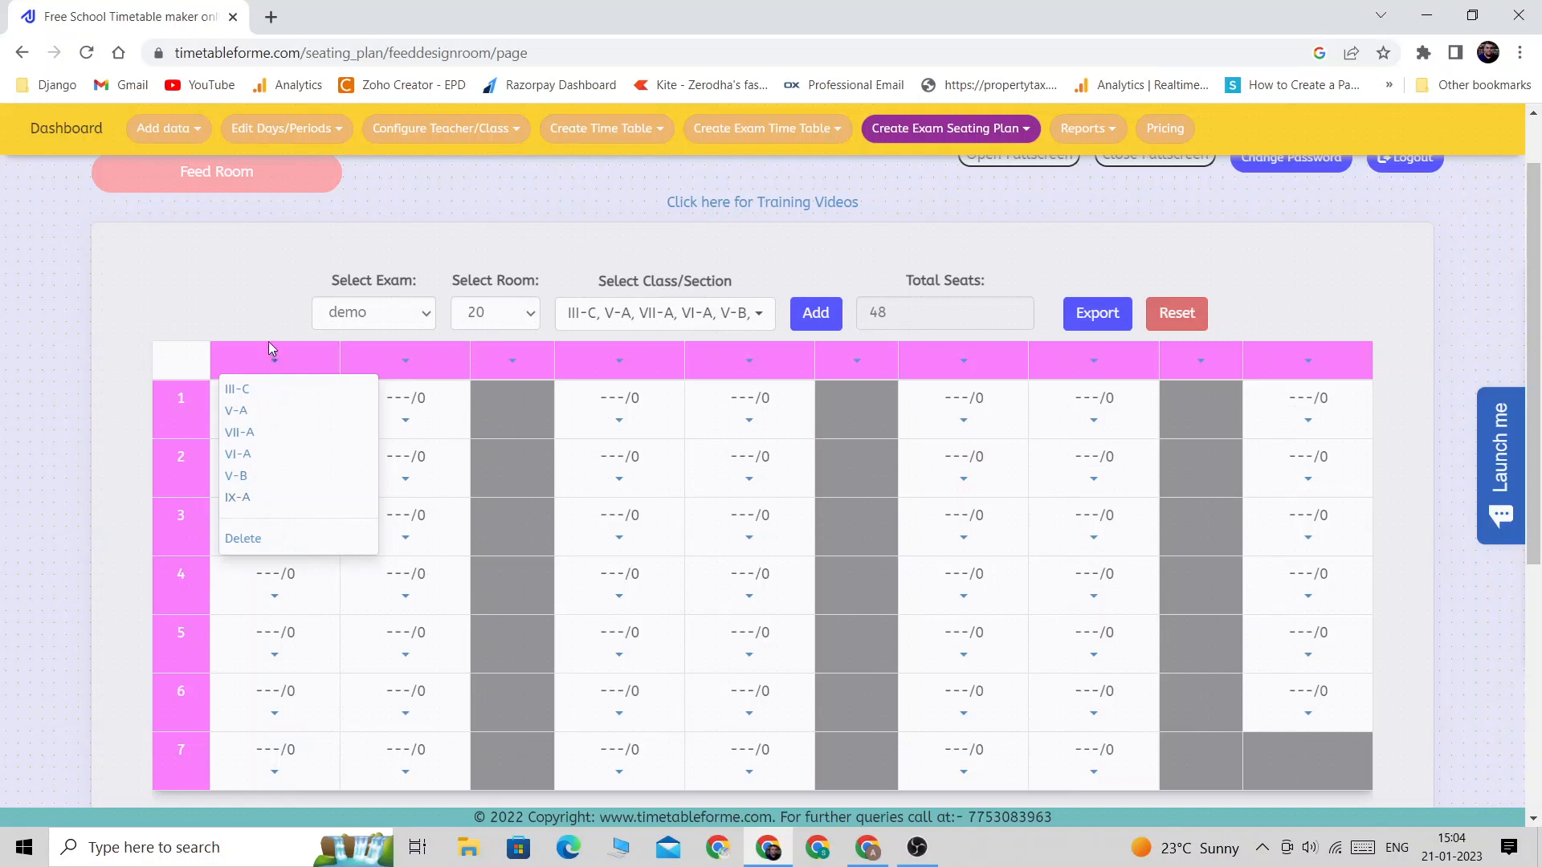
{"action": "left_click", "coordinate": [242, 391]}
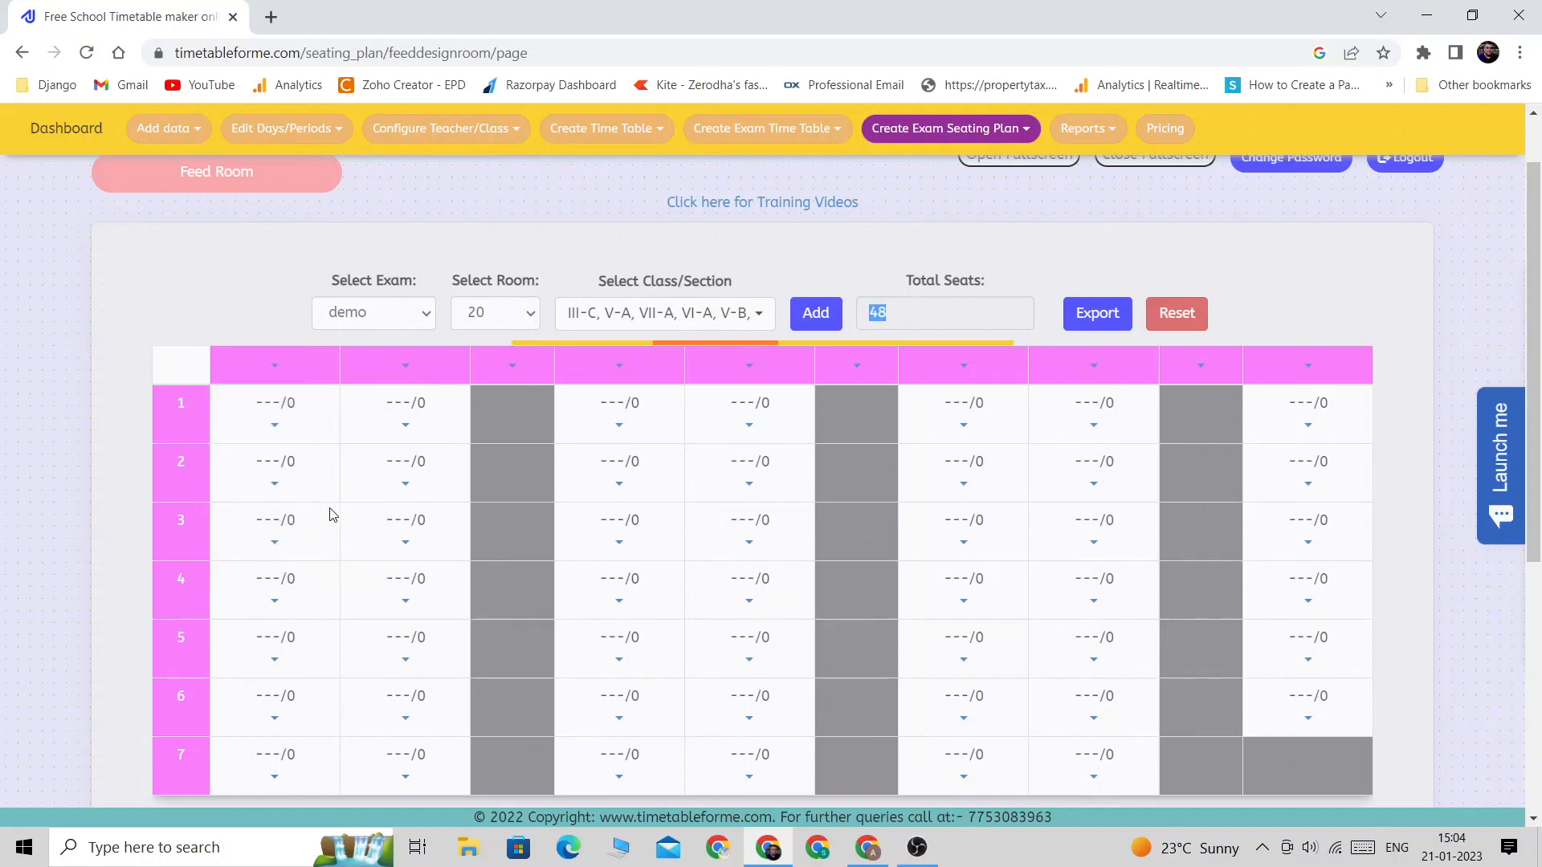
{"action": "scroll", "coordinate": [400, 474], "scroll_direction": "down", "scroll_amount": 3}
{"action": "scroll", "coordinate": [369, 412], "scroll_direction": "up", "scroll_amount": 1}
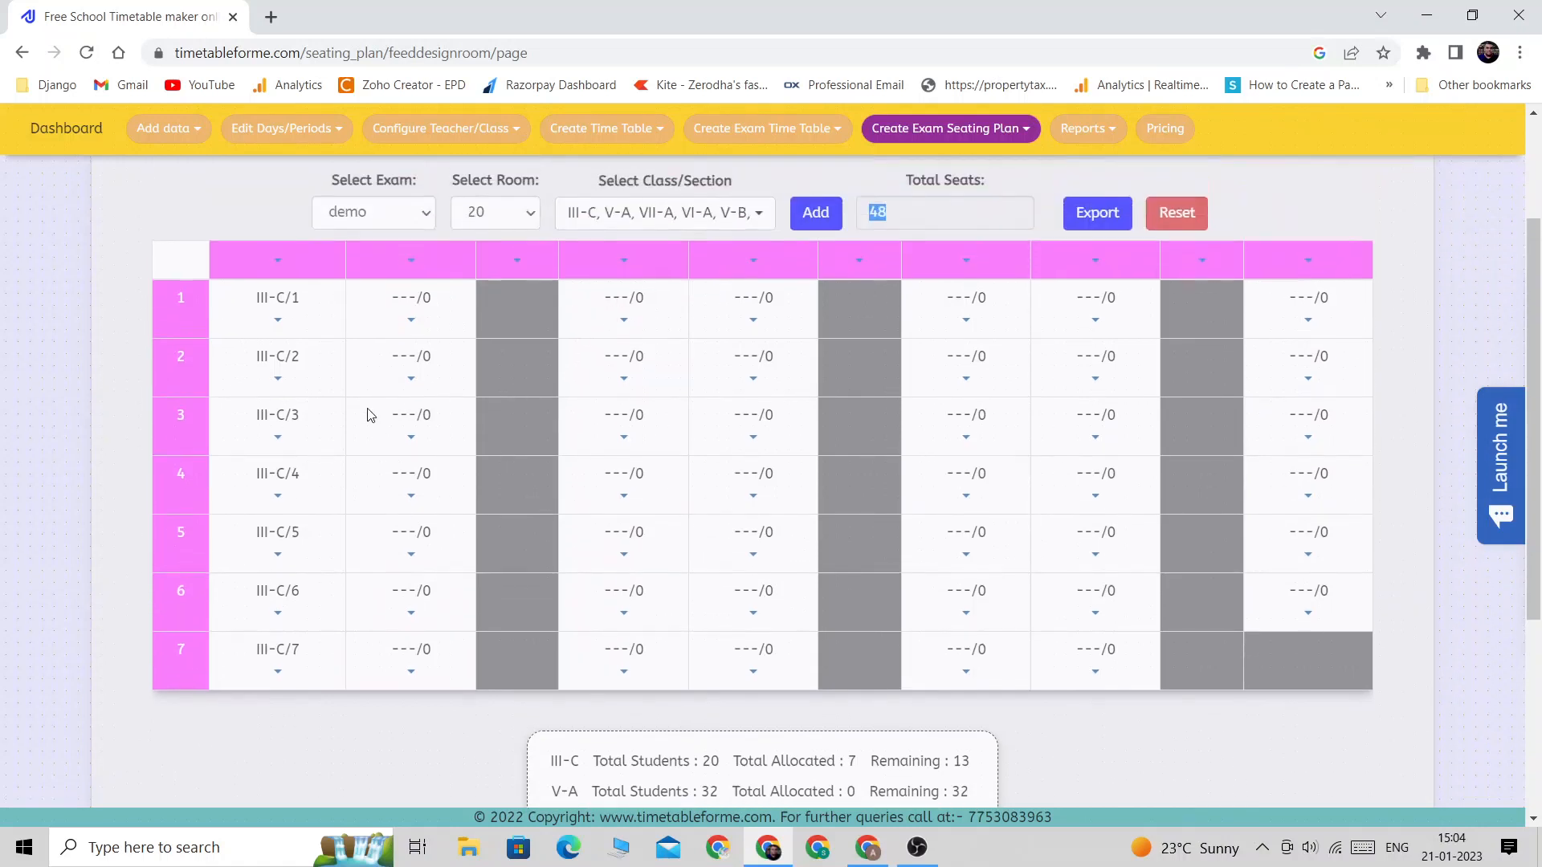
Examine the allocation summary below the grid, comparing III-C's total, allocated and remaining students with the filled column.
{"action": "scroll", "coordinate": [403, 479], "scroll_direction": "down", "scroll_amount": 2}
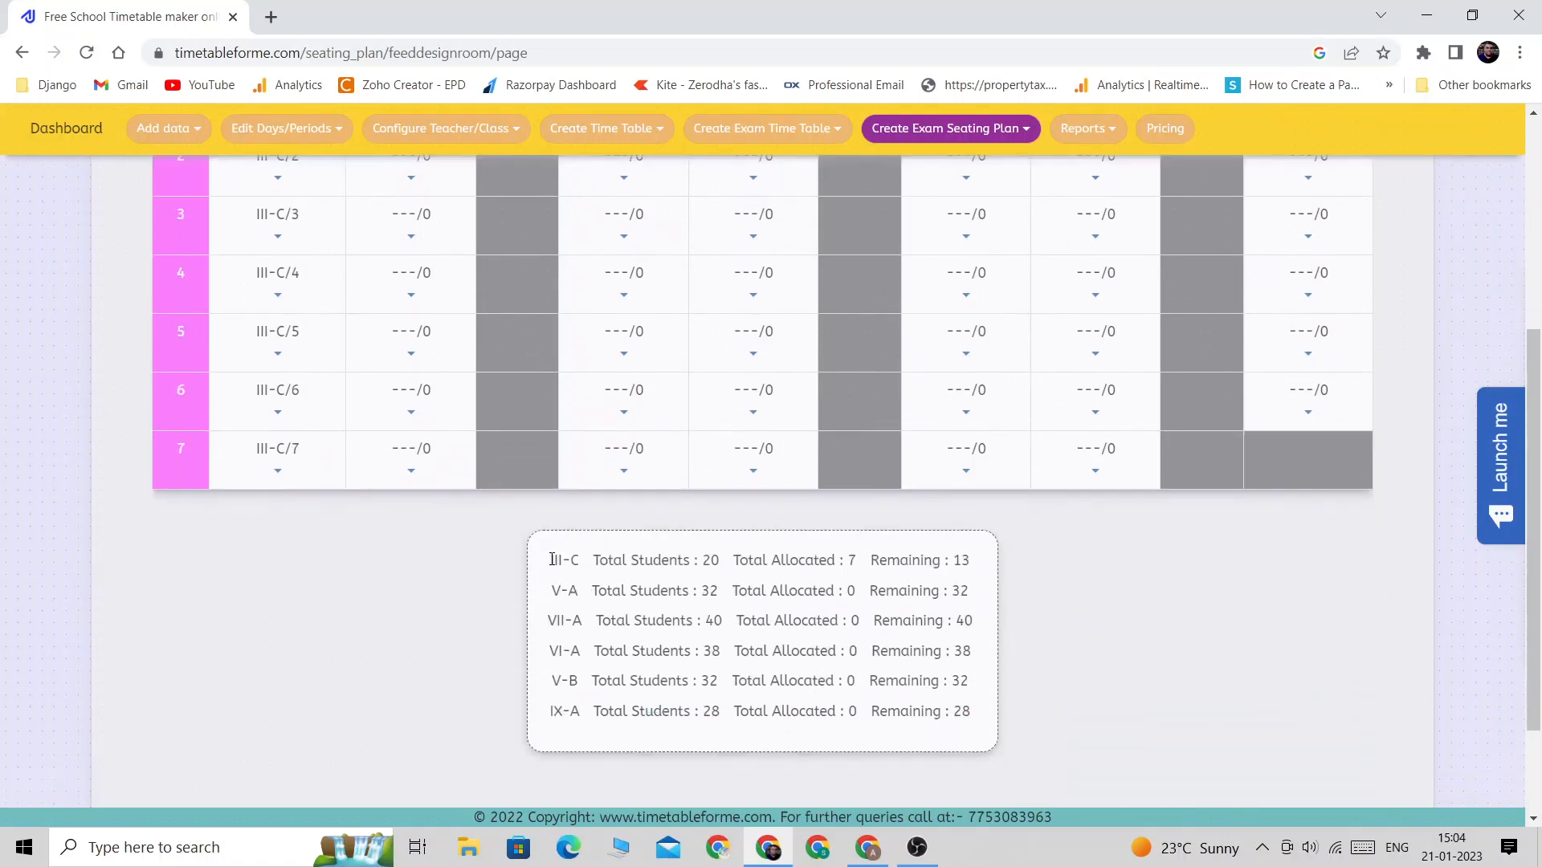
{"action": "left_click_drag", "start_coordinate": [555, 562], "coordinate": [993, 772]}
{"action": "left_click", "coordinate": [1164, 659]}
{"action": "left_click_drag", "start_coordinate": [699, 562], "coordinate": [722, 567]}
{"action": "scroll", "coordinate": [636, 579], "scroll_direction": "up", "scroll_amount": 2}
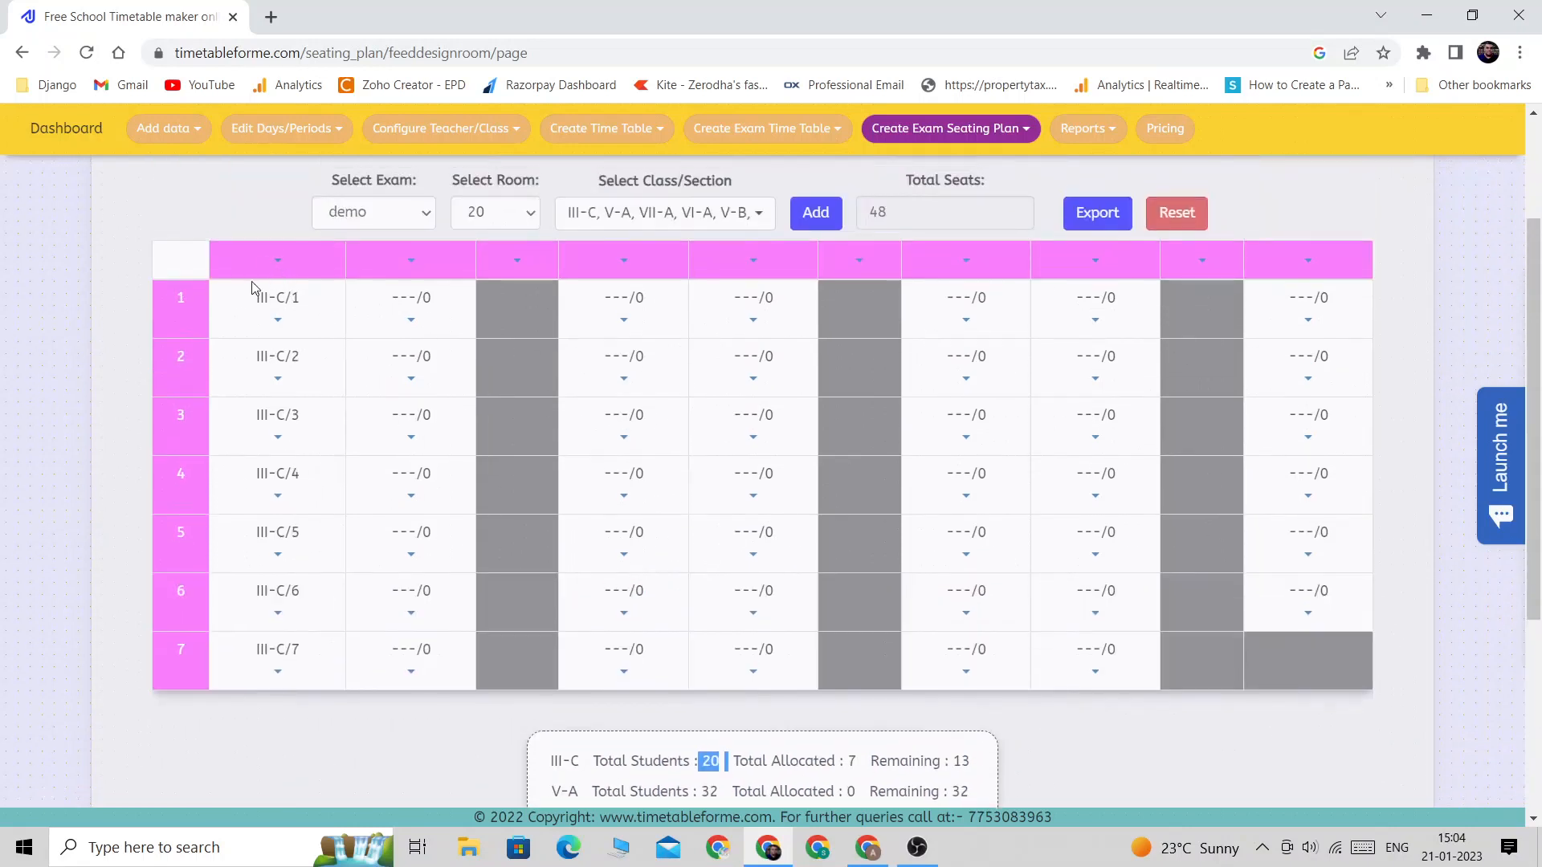
{"action": "left_click", "coordinate": [277, 259]}
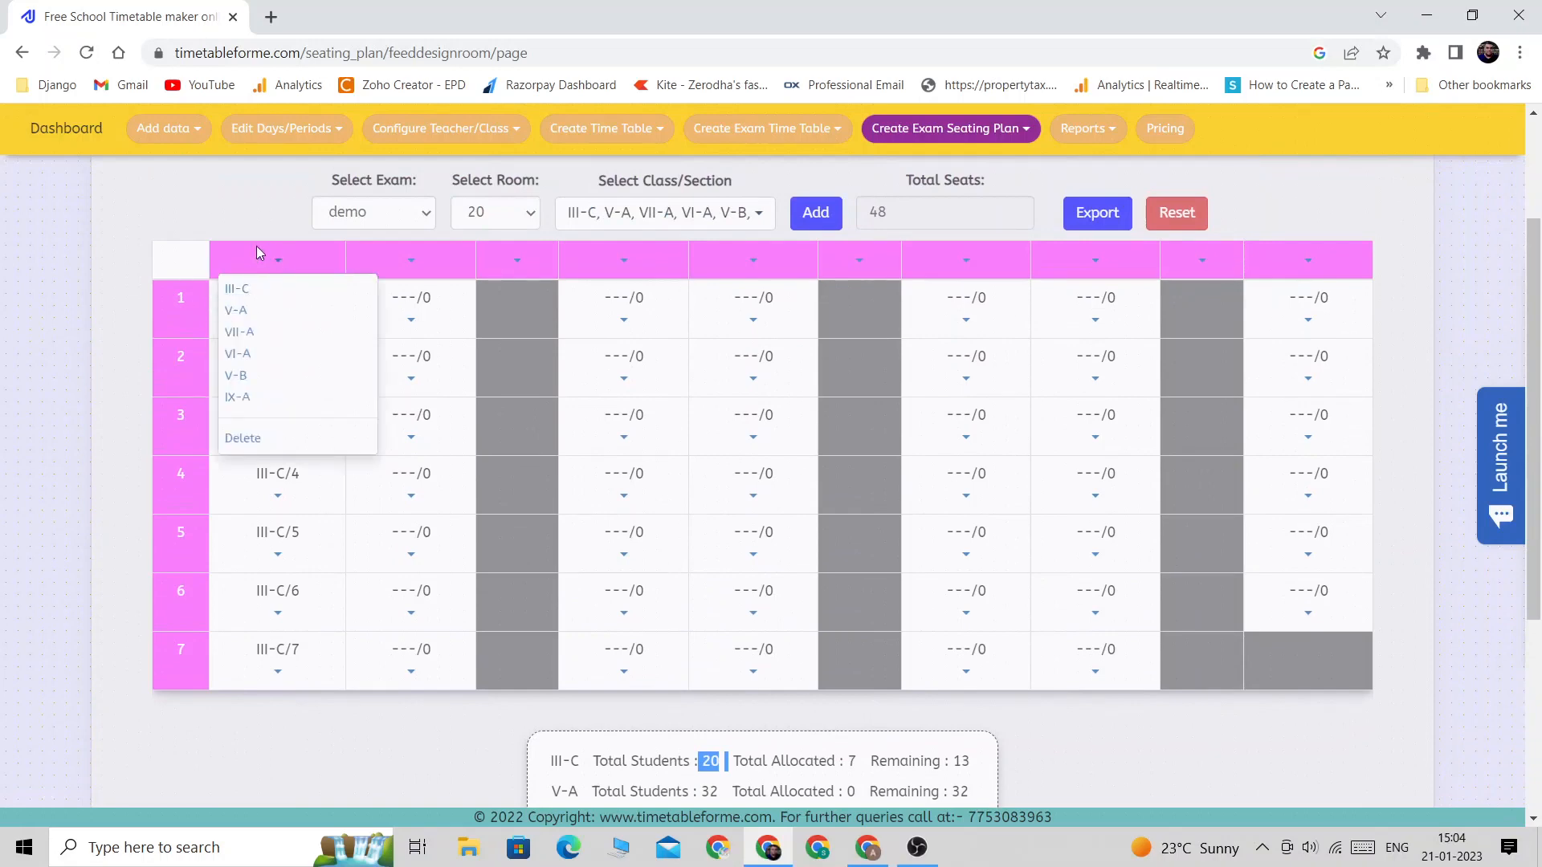
{"action": "left_click", "coordinate": [257, 247]}
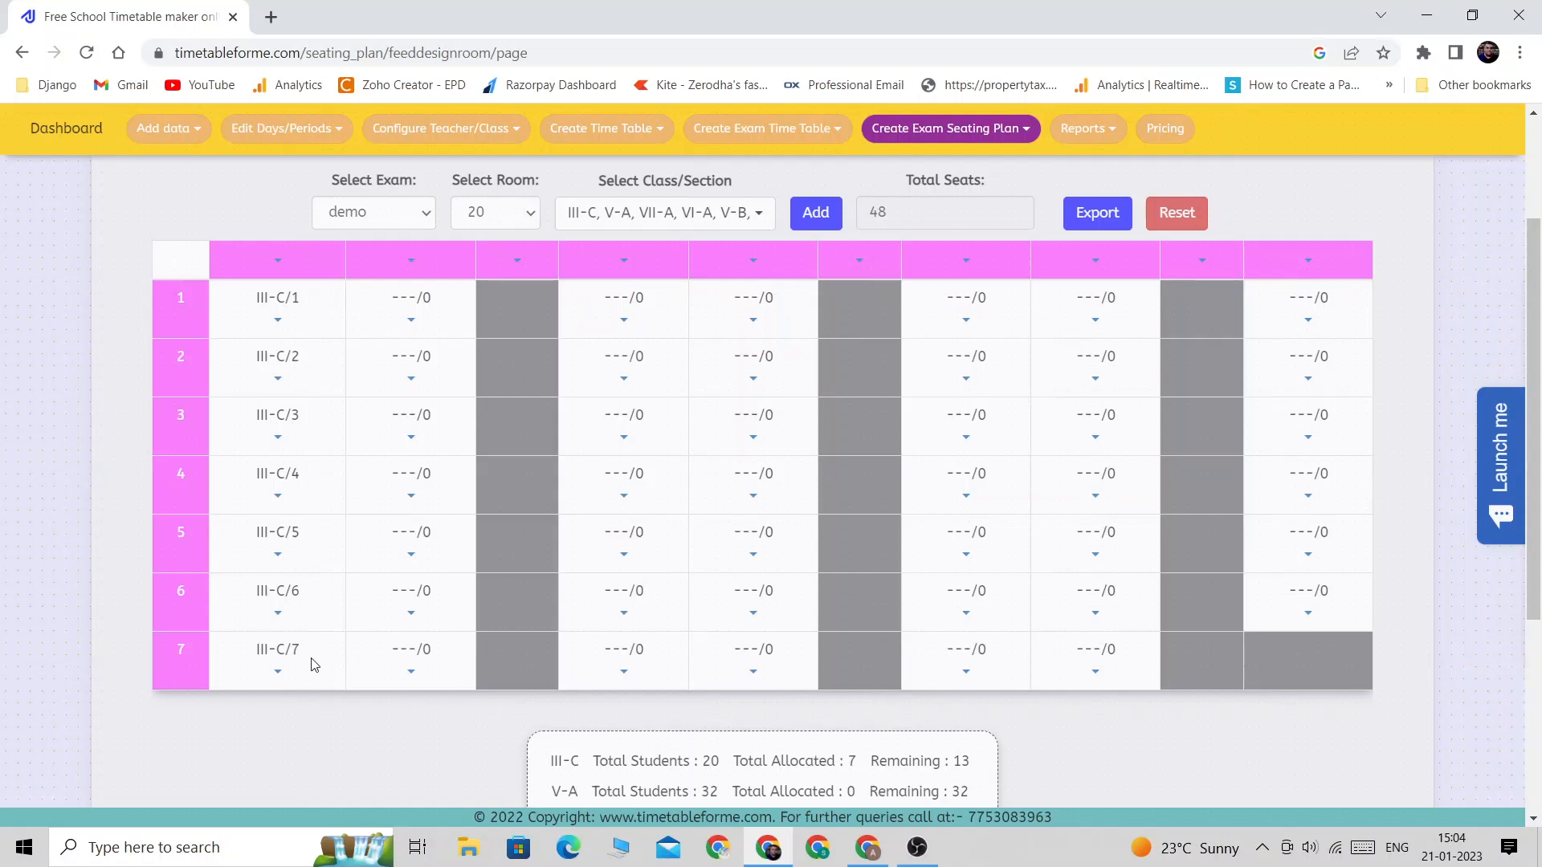
{"action": "scroll", "coordinate": [314, 665], "scroll_direction": "down", "scroll_amount": 1}
{"action": "left_click_drag", "start_coordinate": [705, 662], "coordinate": [737, 663]}
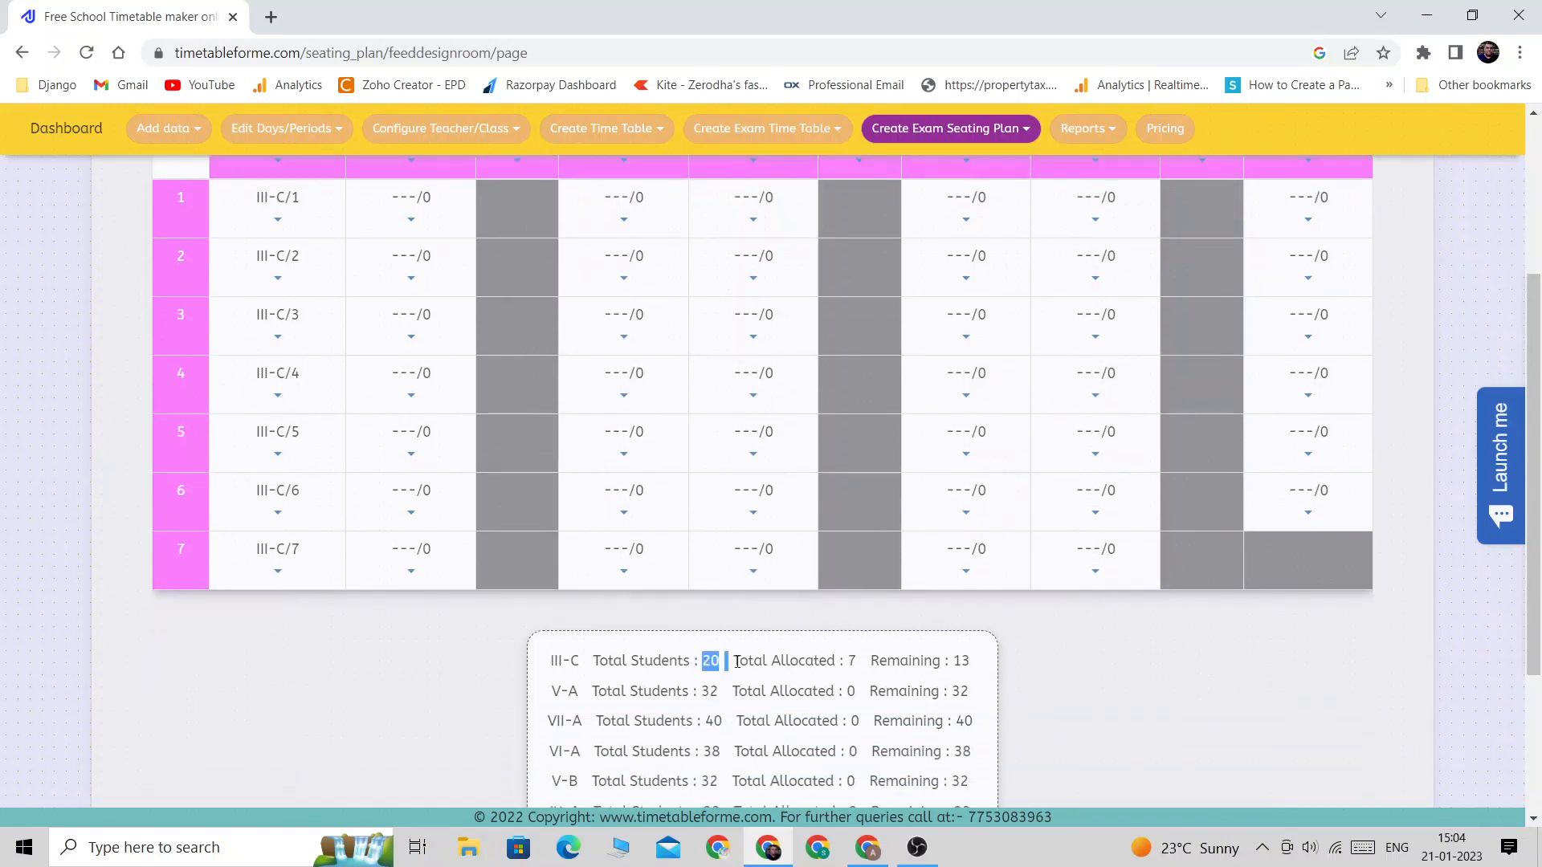
{"action": "double_click", "coordinate": [851, 664]}
{"action": "double_click", "coordinate": [959, 661]}
{"action": "scroll", "coordinate": [1001, 664], "scroll_direction": "up", "scroll_amount": 1}
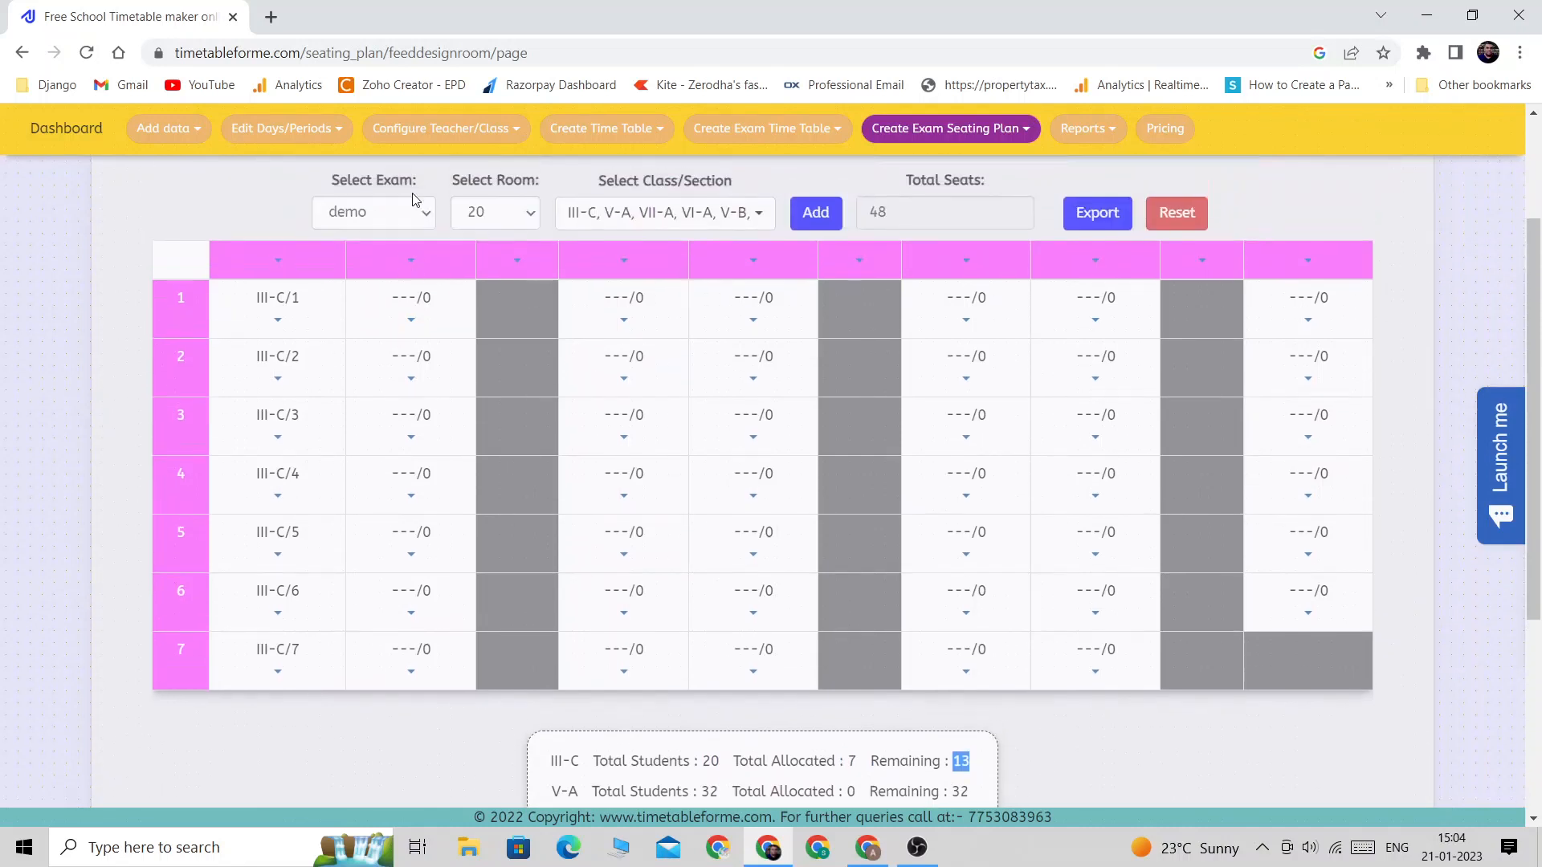
Fill the second column with V-A students and check that section's total, allocated and remaining counts.
{"action": "left_click", "coordinate": [413, 260]}
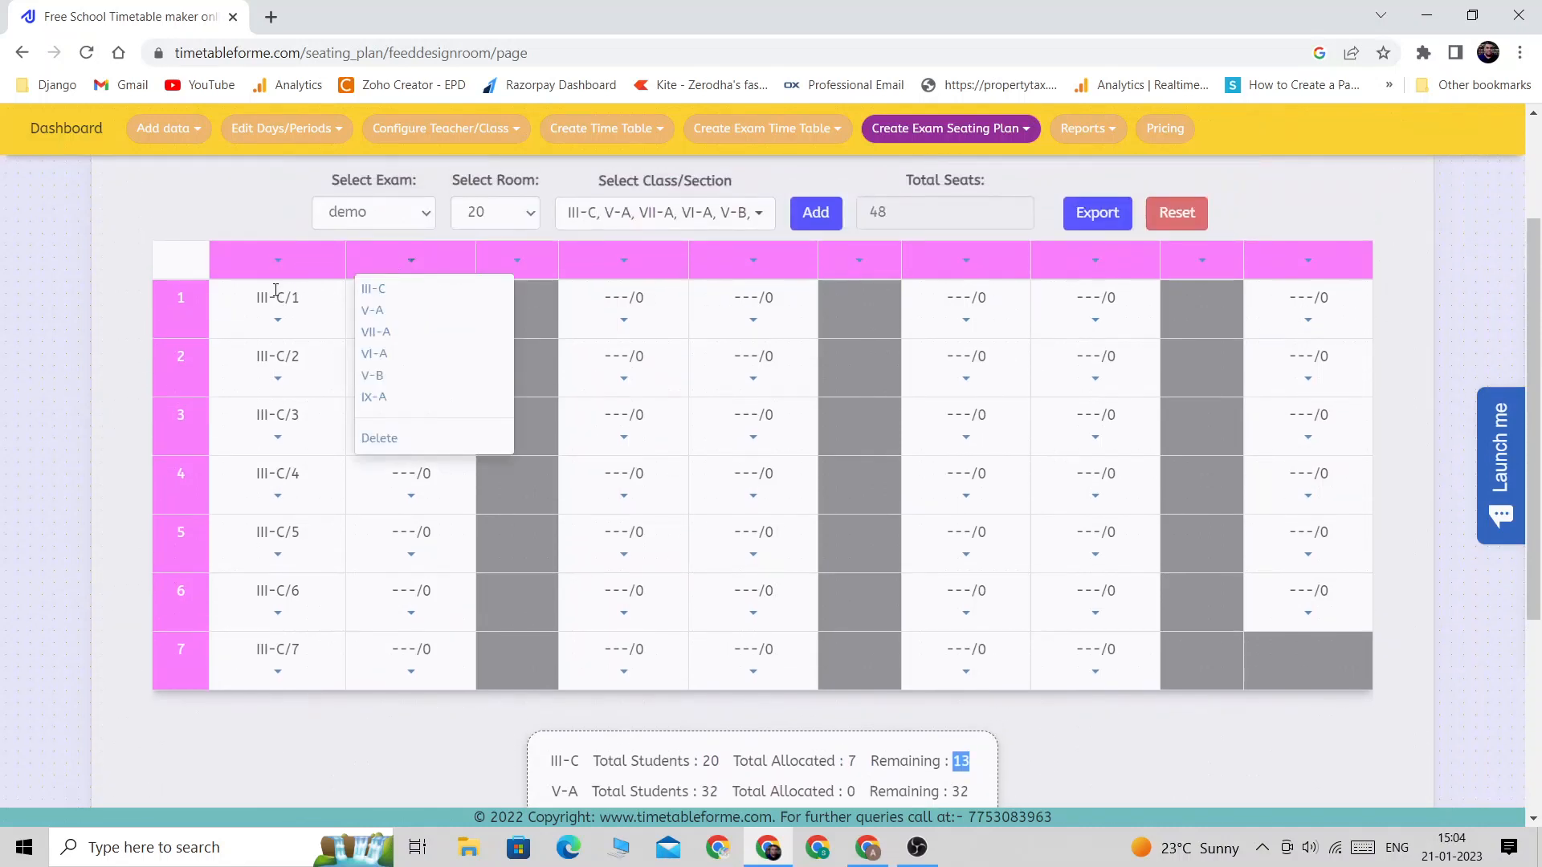
{"action": "left_click", "coordinate": [372, 311]}
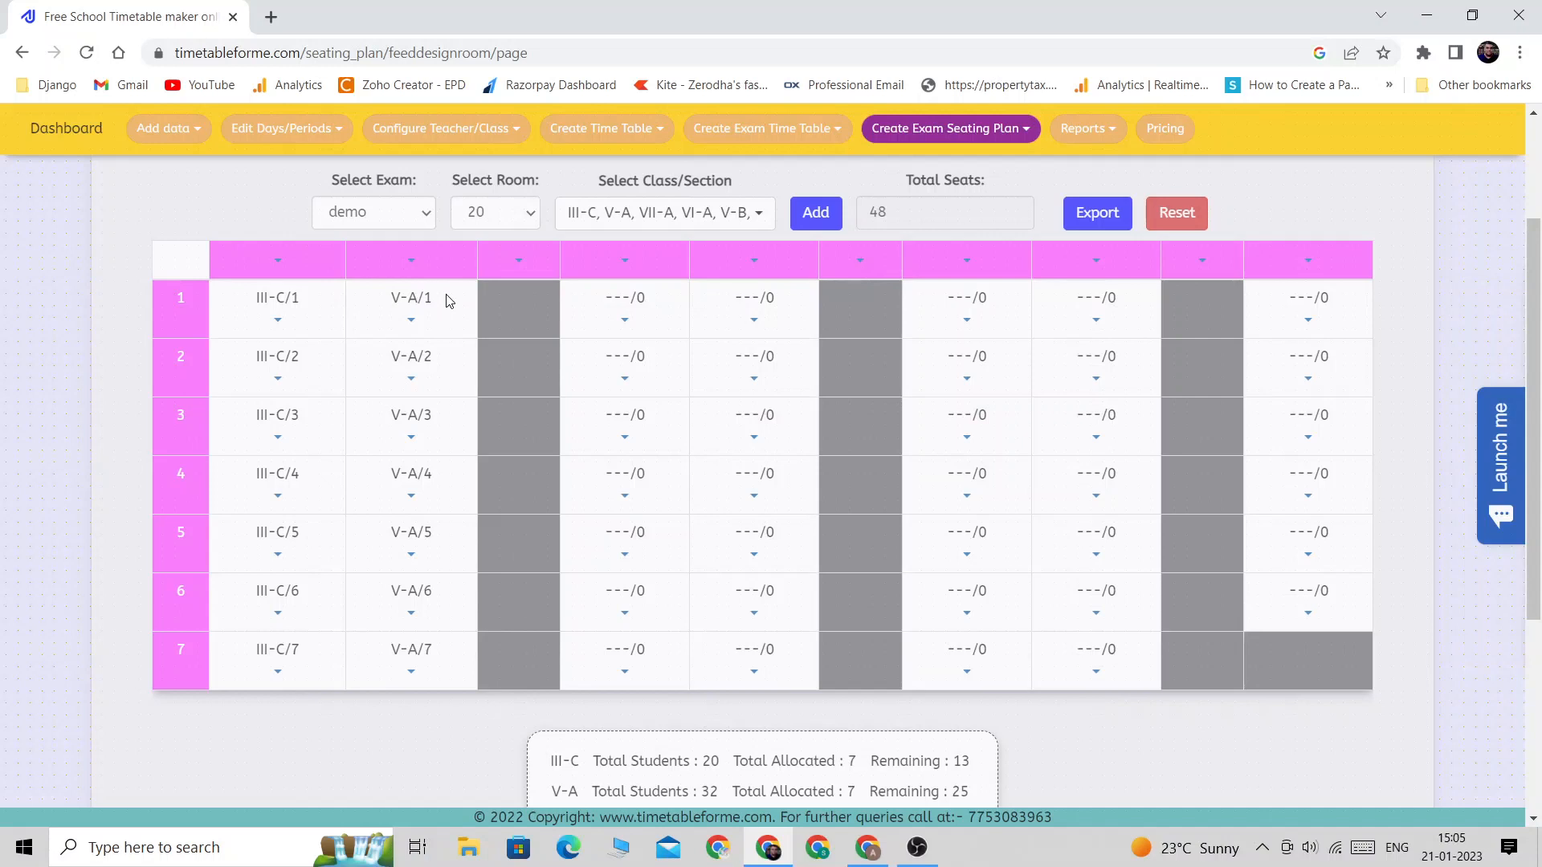
{"action": "scroll", "coordinate": [546, 634], "scroll_direction": "down", "scroll_amount": 1}
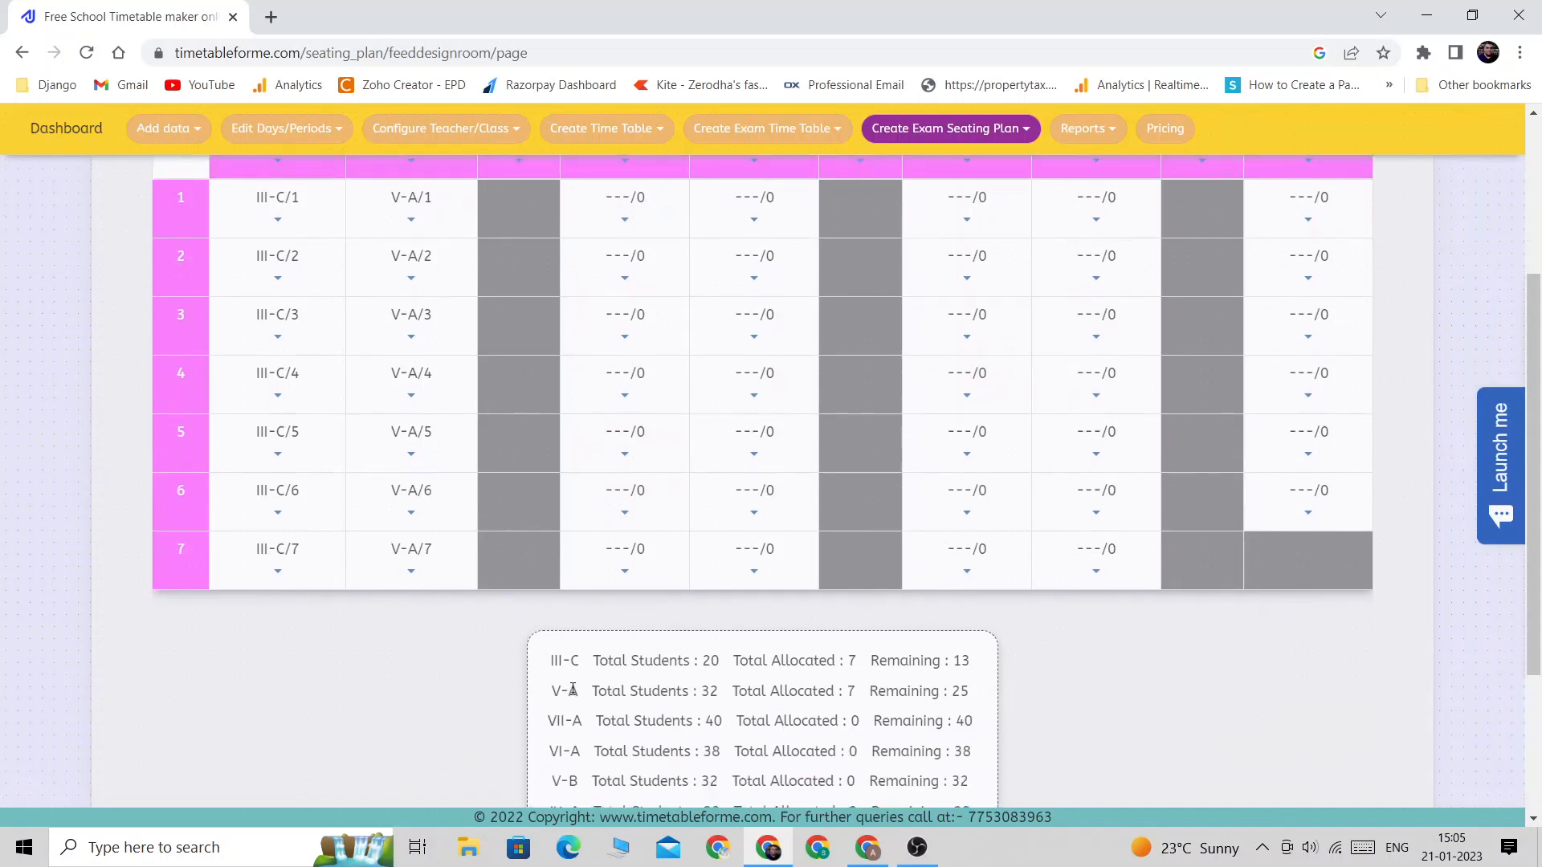
{"action": "double_click", "coordinate": [711, 692]}
{"action": "double_click", "coordinate": [854, 691]}
{"action": "double_click", "coordinate": [959, 692]}
Fill the fourth column with III-C students and the fifth column with V-A students.
{"action": "scroll", "coordinate": [601, 504], "scroll_direction": "up", "scroll_amount": 1}
{"action": "scroll", "coordinate": [602, 365], "scroll_direction": "up", "scroll_amount": 1}
{"action": "scroll", "coordinate": [648, 358], "scroll_direction": "down", "scroll_amount": 1}
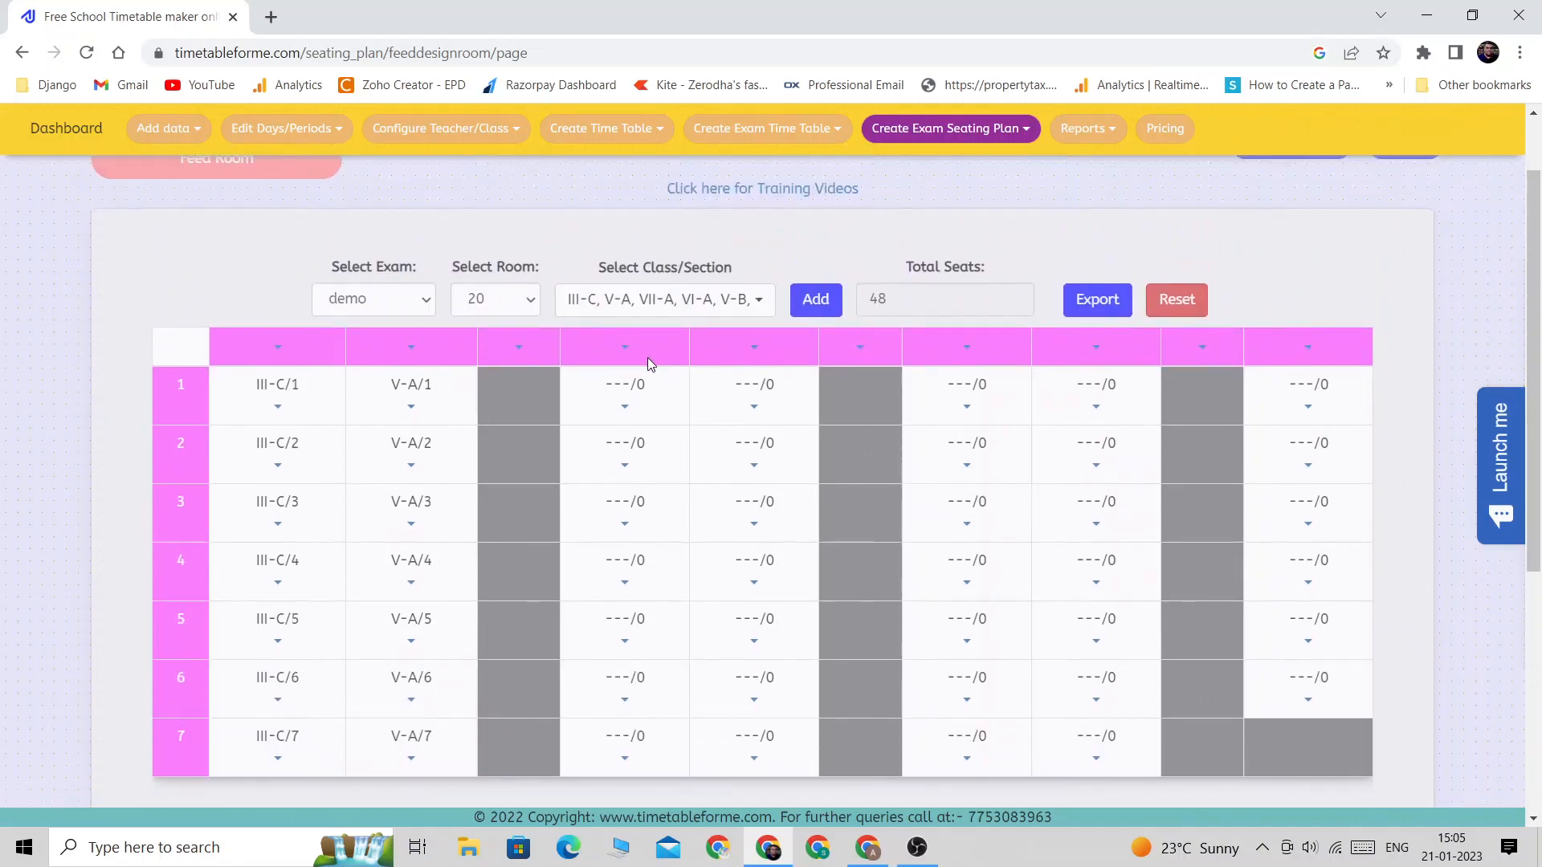
{"action": "left_click", "coordinate": [627, 262]}
{"action": "left_click", "coordinate": [587, 291]}
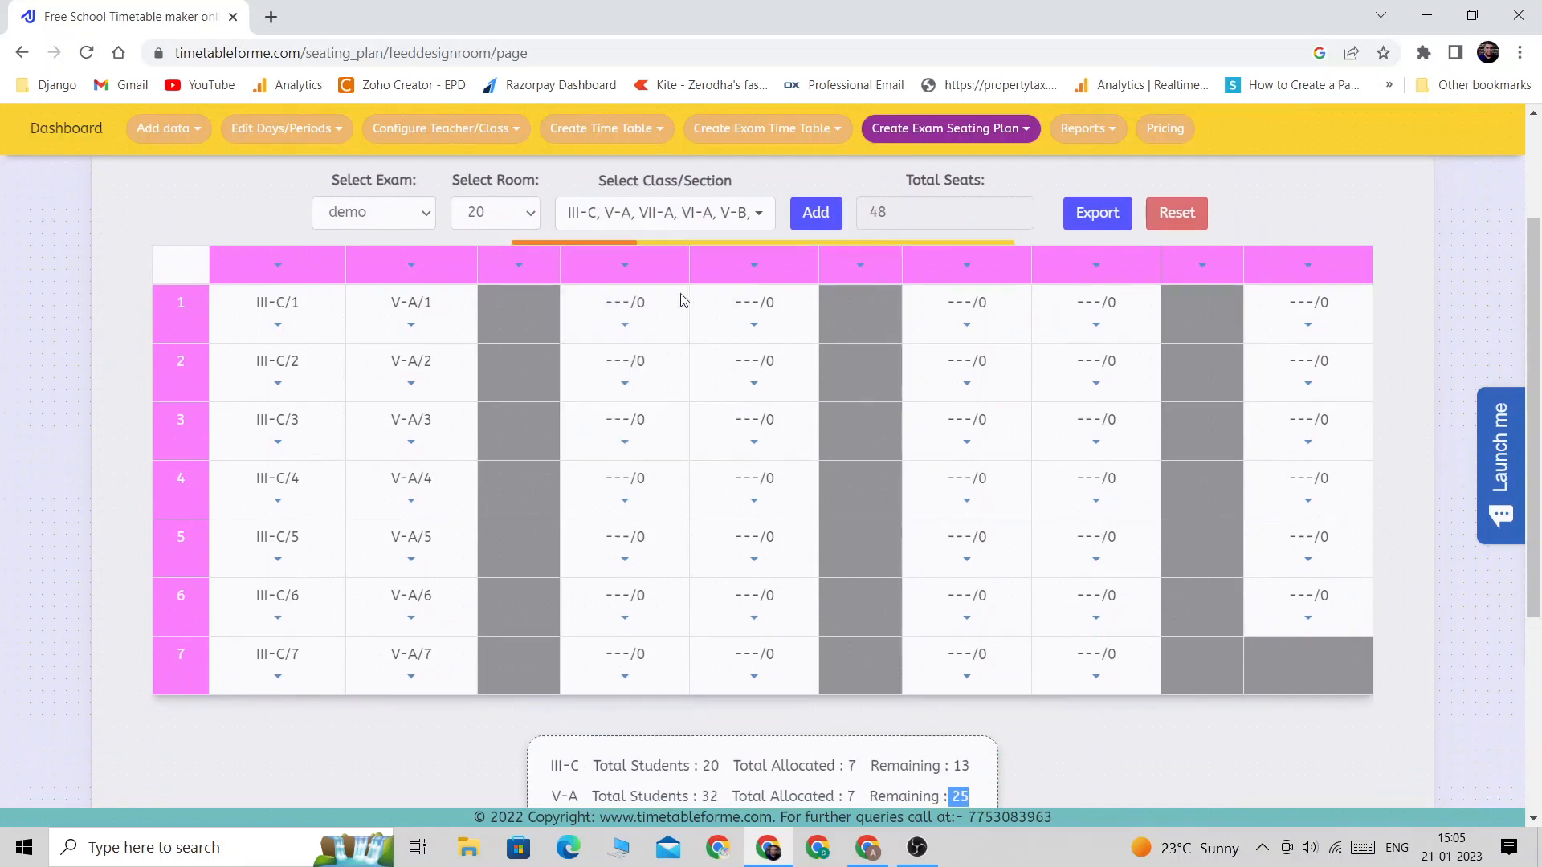
{"action": "left_click", "coordinate": [760, 268]}
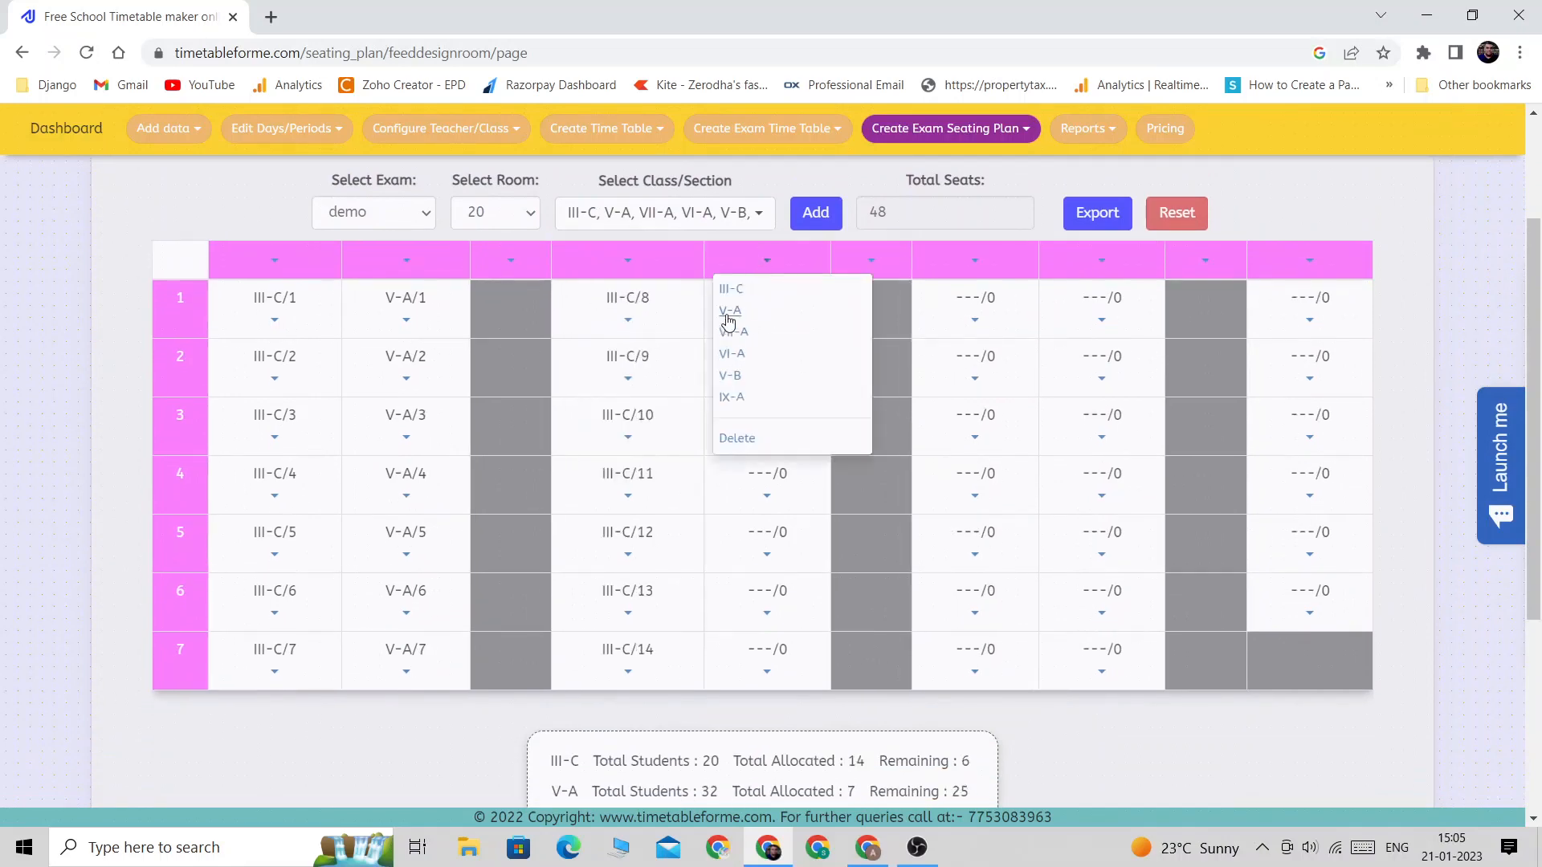
{"action": "left_click", "coordinate": [729, 315]}
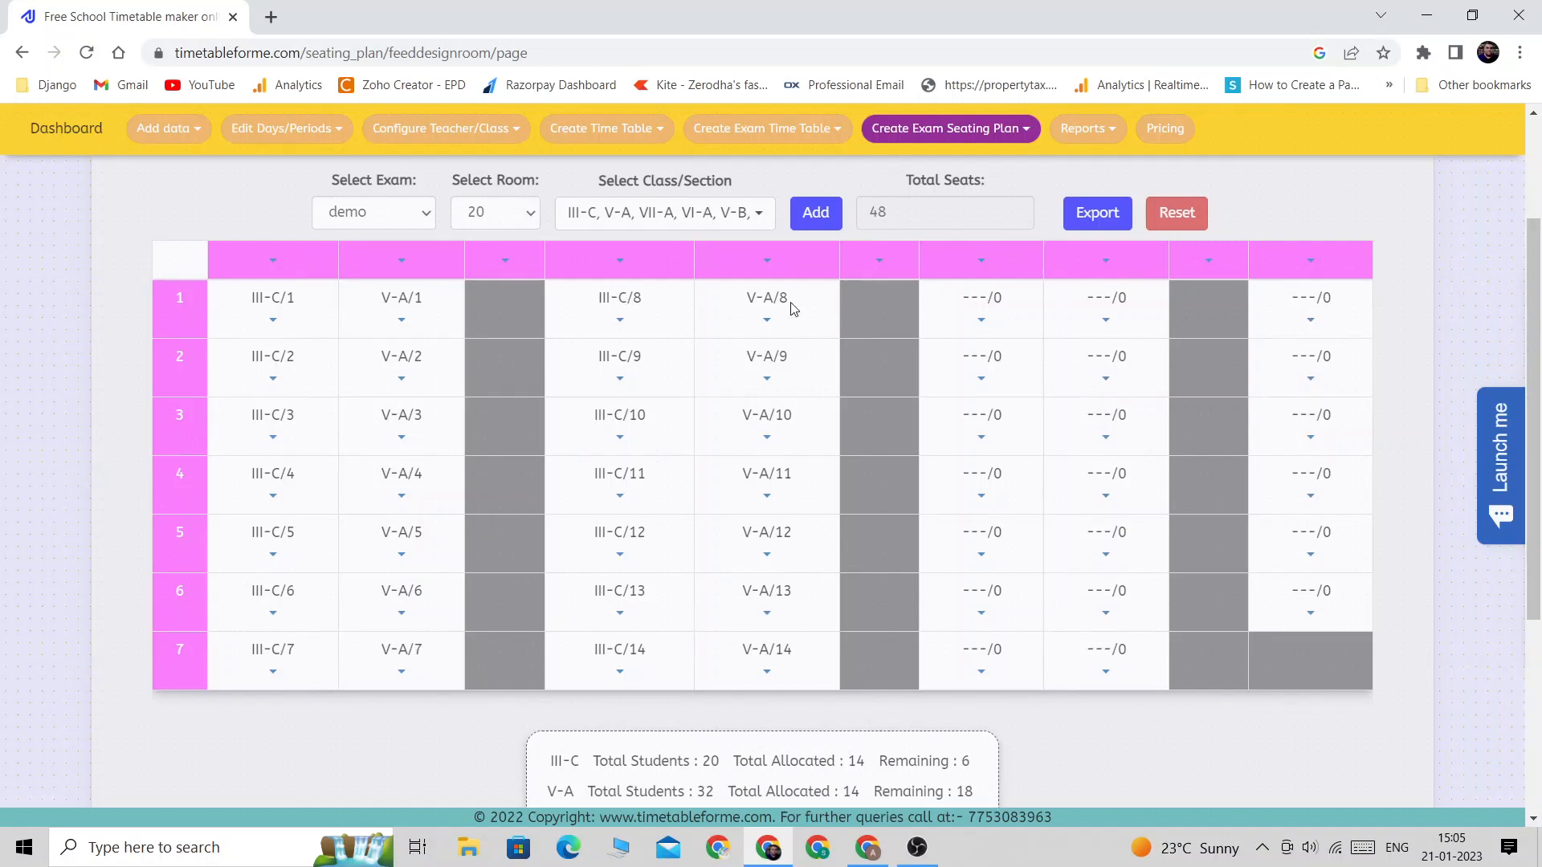
Fill the seventh column with III-C students and check that section's total and allocated counts.
{"action": "left_click", "coordinate": [980, 270]}
{"action": "left_click", "coordinate": [946, 291]}
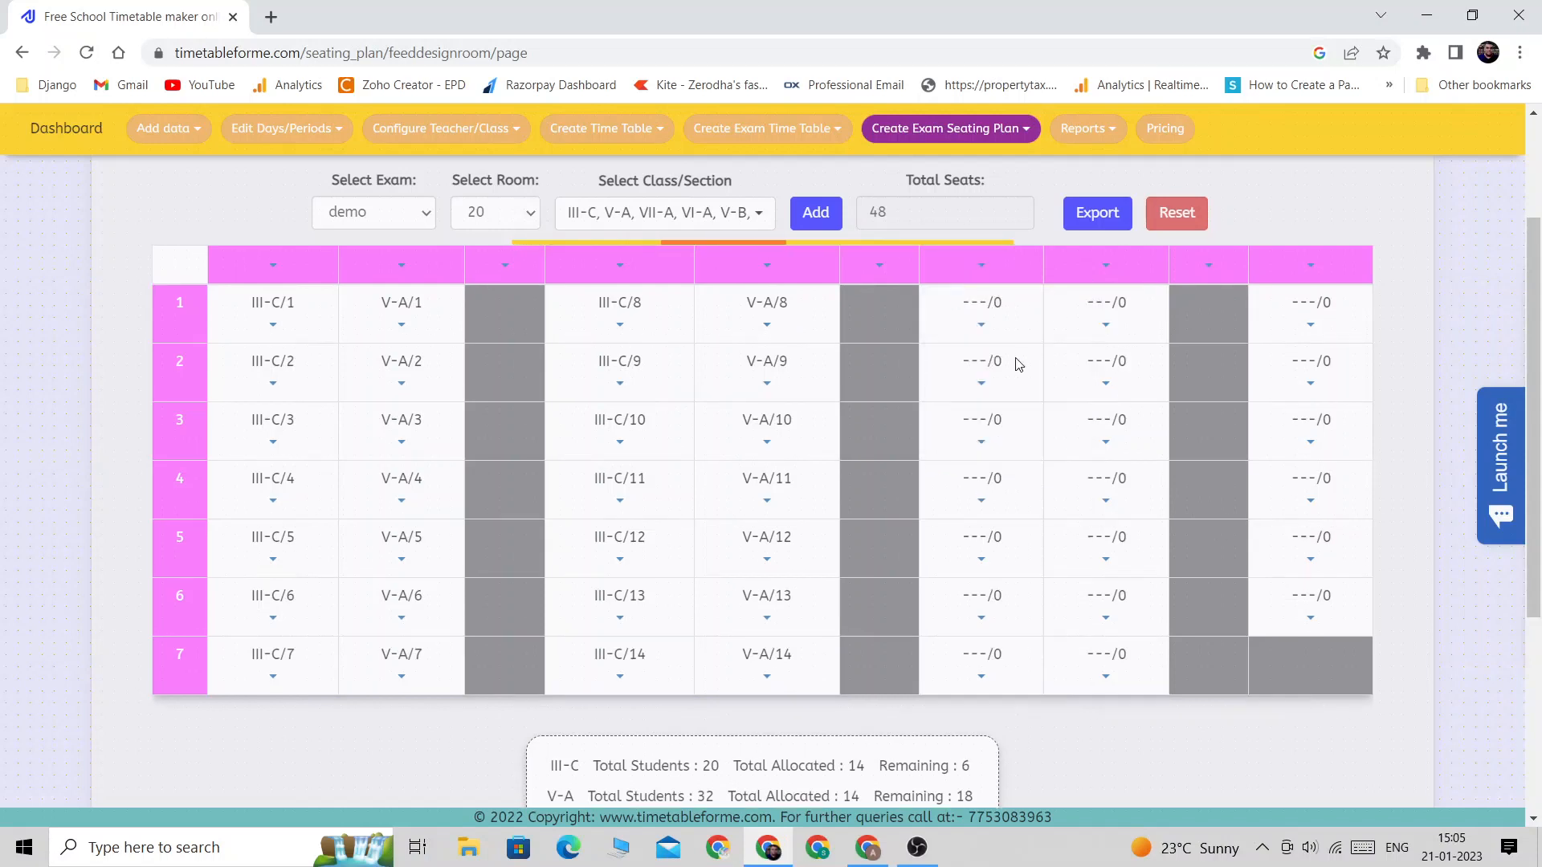
{"action": "scroll", "coordinate": [957, 482], "scroll_direction": "down", "scroll_amount": 1}
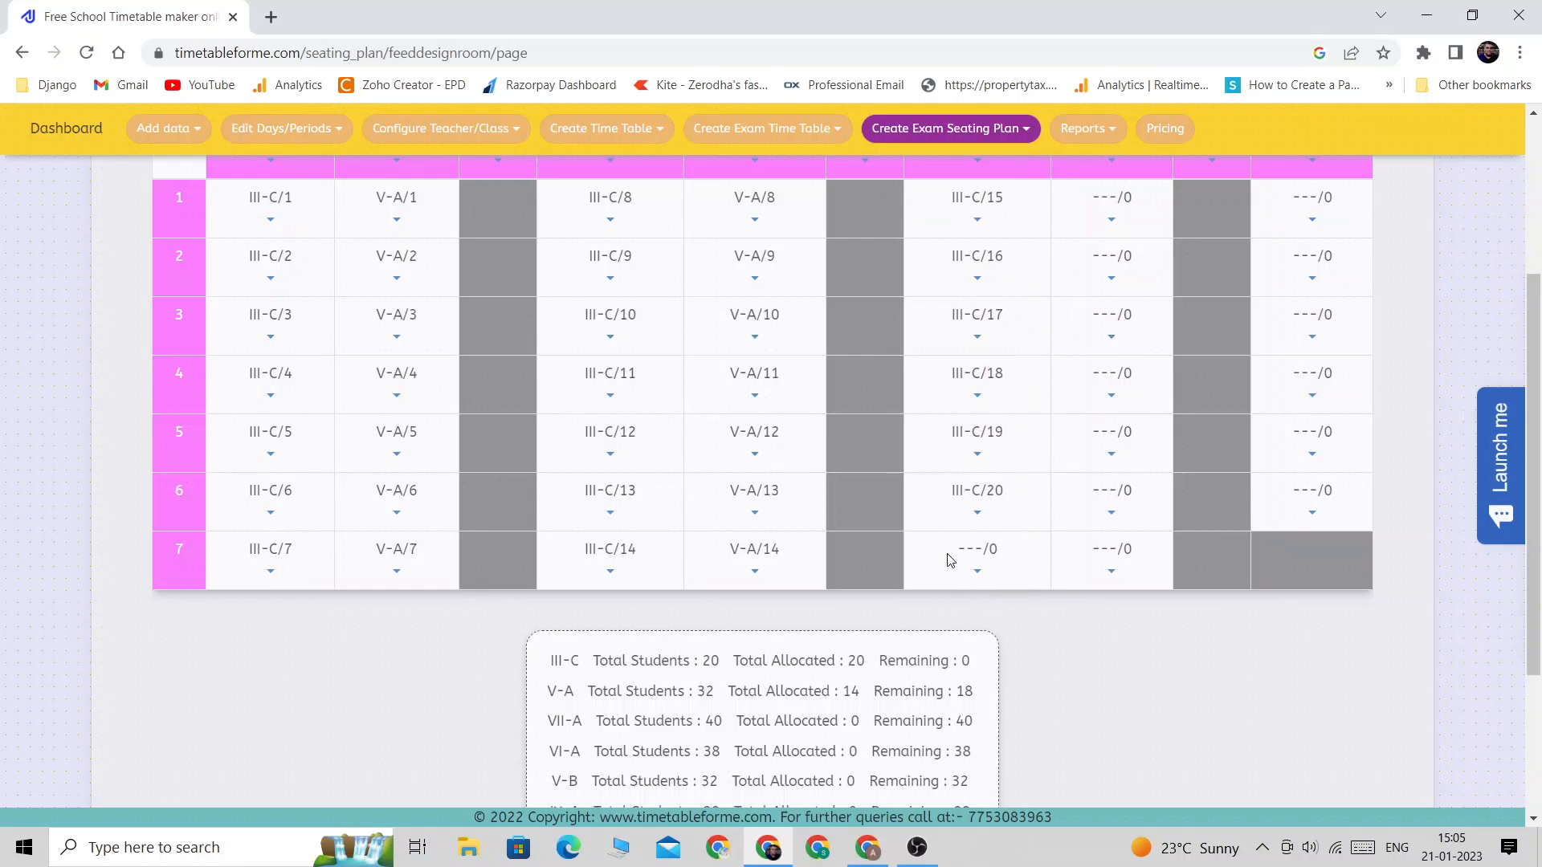
{"action": "scroll", "coordinate": [986, 549], "scroll_direction": "down", "scroll_amount": 1}
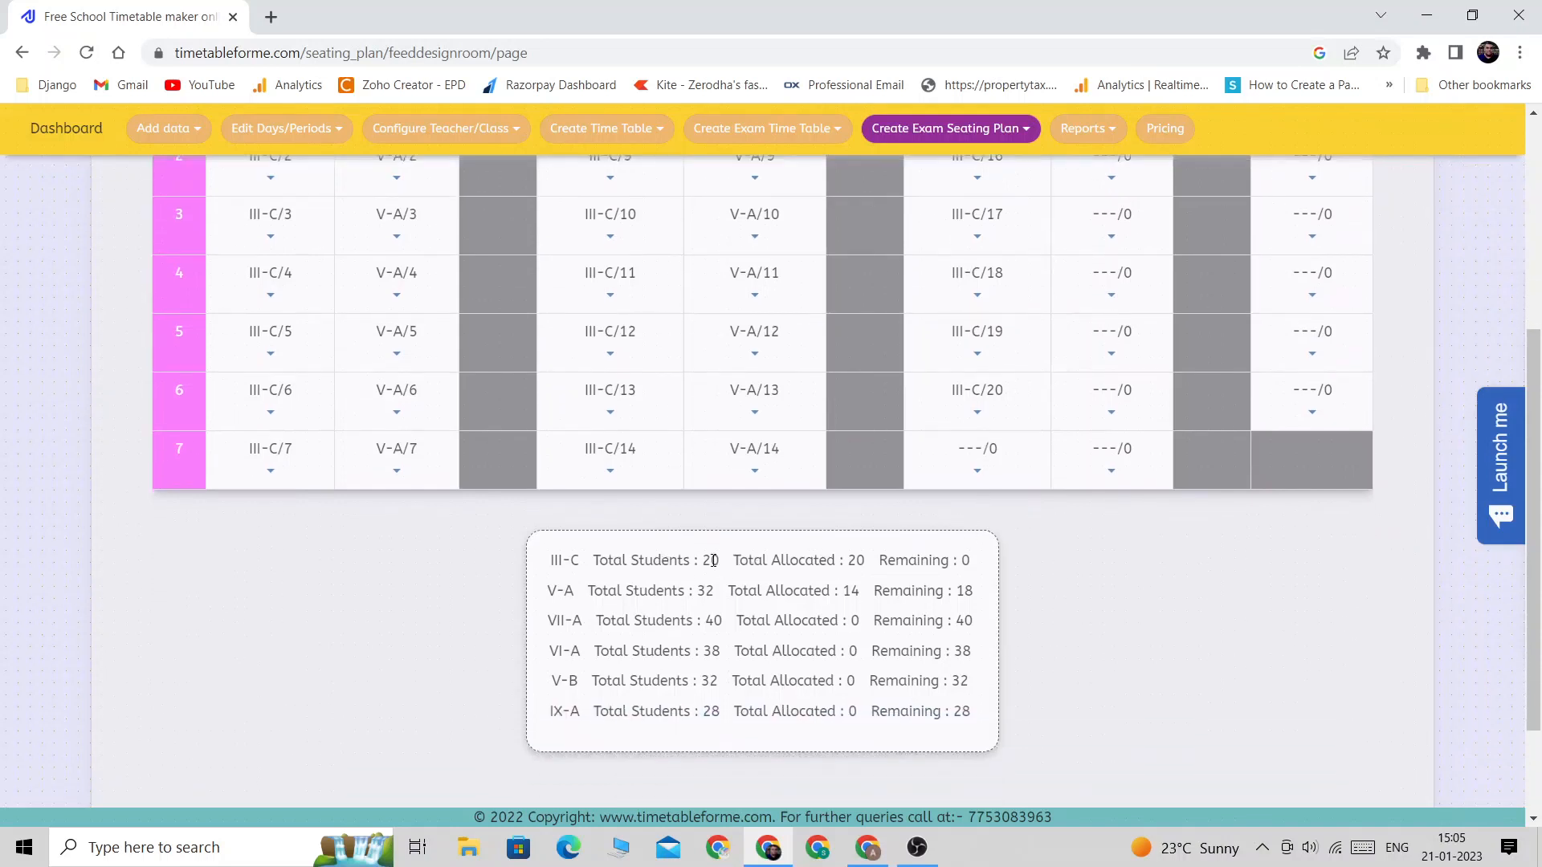
{"action": "left_click_drag", "start_coordinate": [703, 560], "coordinate": [727, 561]}
{"action": "left_click_drag", "start_coordinate": [846, 560], "coordinate": [873, 560]}
{"action": "scroll", "coordinate": [957, 489], "scroll_direction": "up", "scroll_amount": 1}
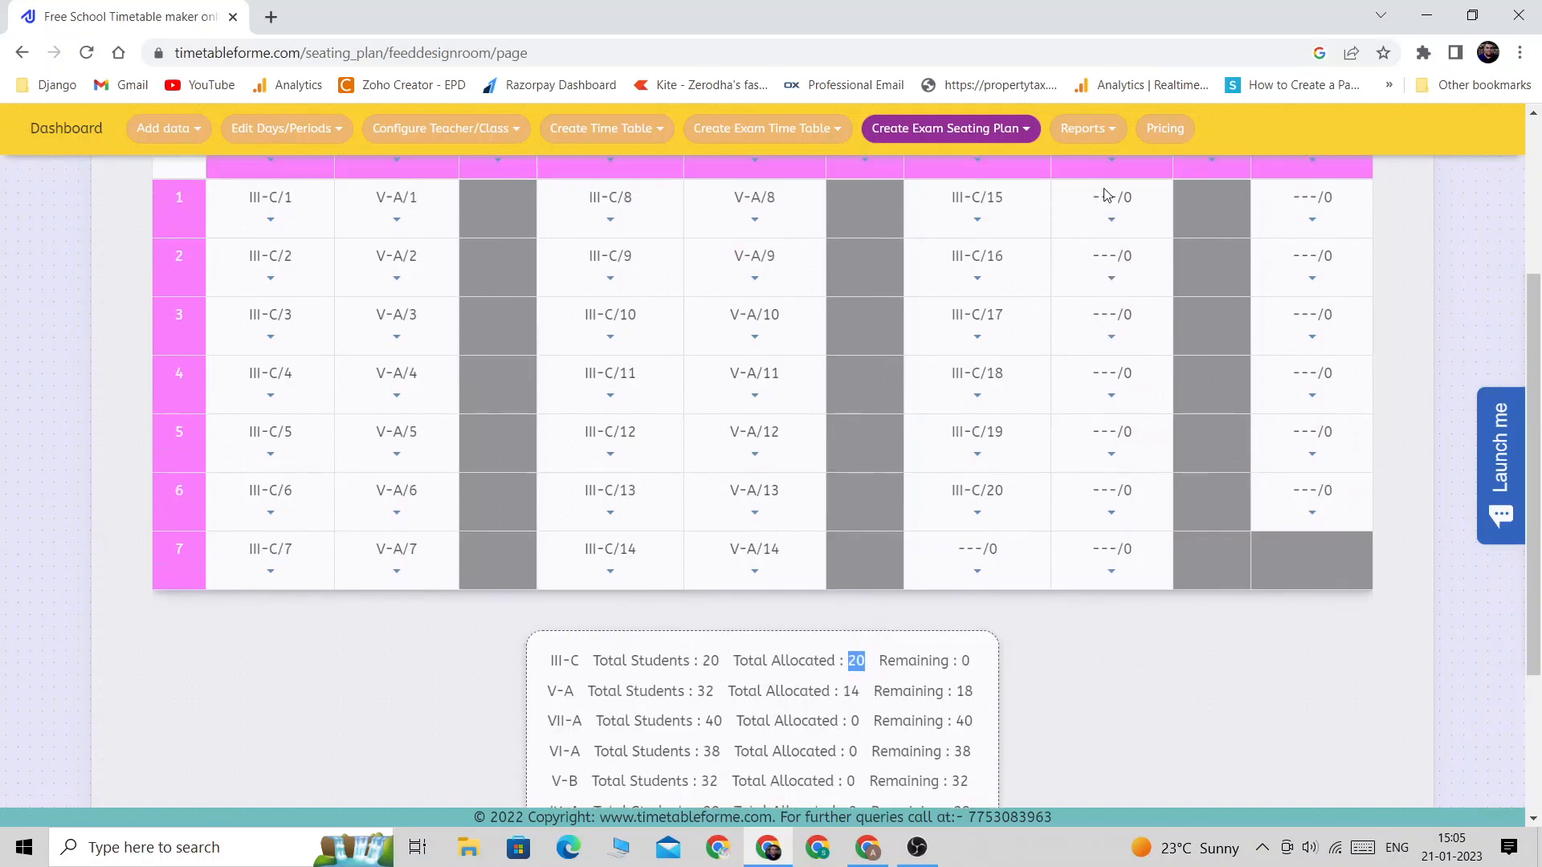
Try to fill the eighth column with III-C students and check how many of that section remain.
{"action": "left_click", "coordinate": [1112, 167]}
{"action": "left_click", "coordinate": [1078, 191]}
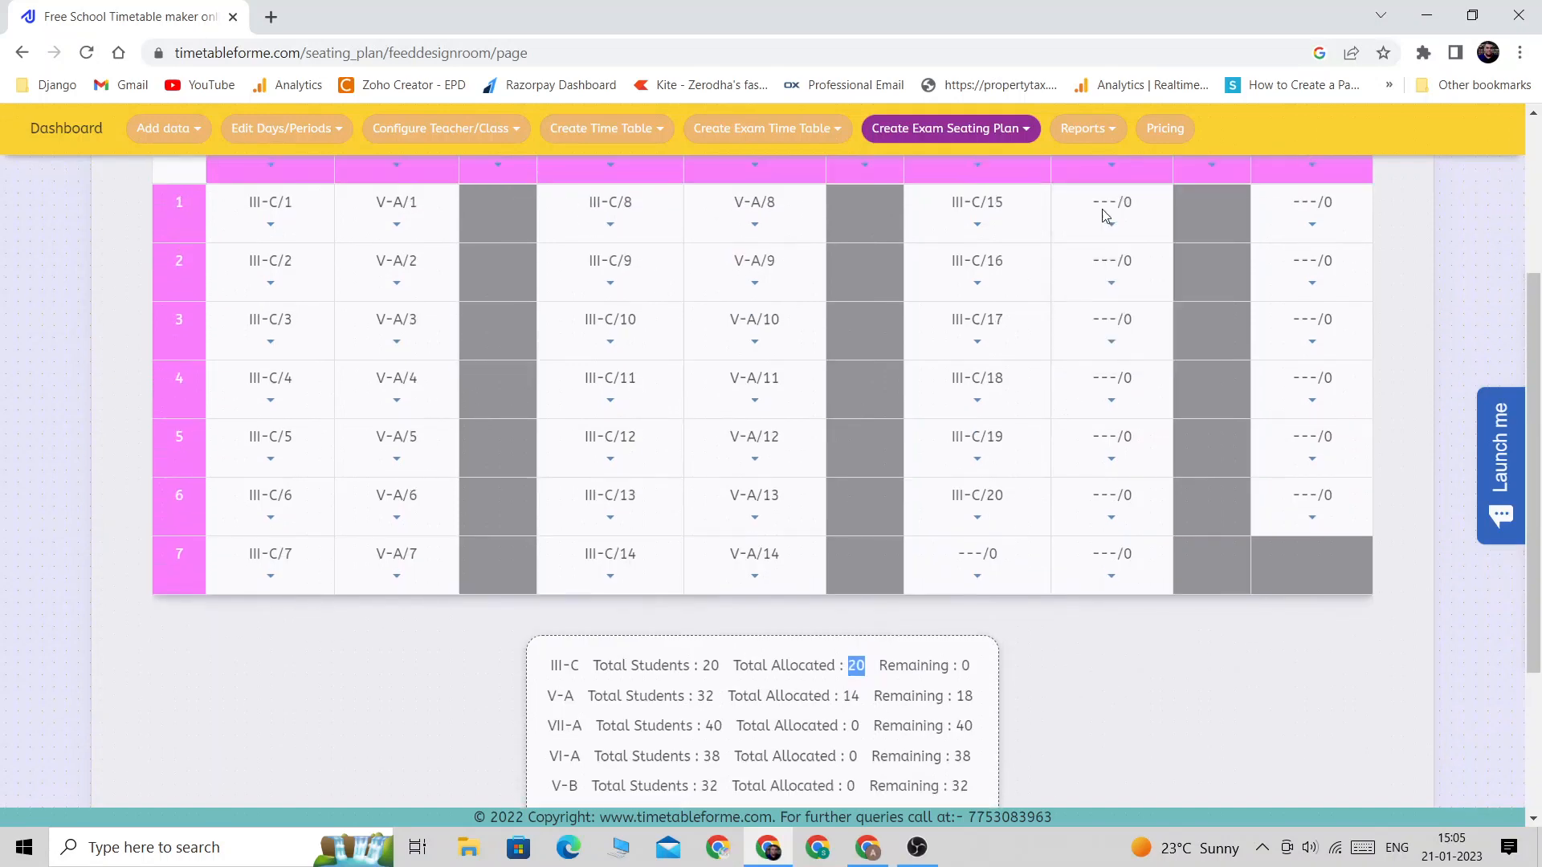
{"action": "left_click", "coordinate": [1111, 401]}
{"action": "scroll", "coordinate": [1110, 403], "scroll_direction": "up", "scroll_amount": 2}
{"action": "left_click", "coordinate": [1112, 361]}
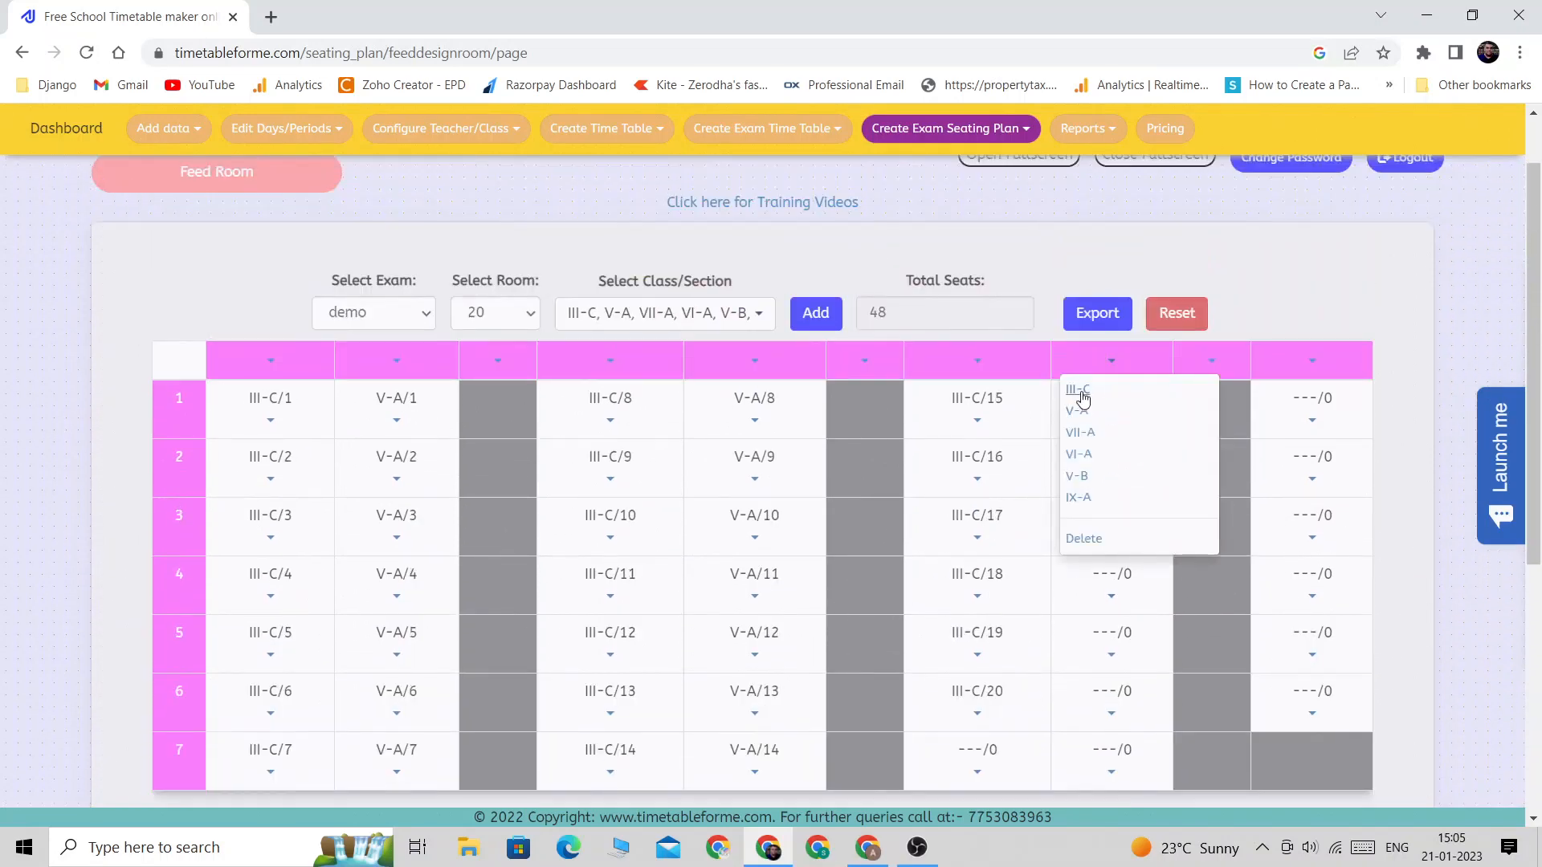
{"action": "left_click", "coordinate": [1077, 396]}
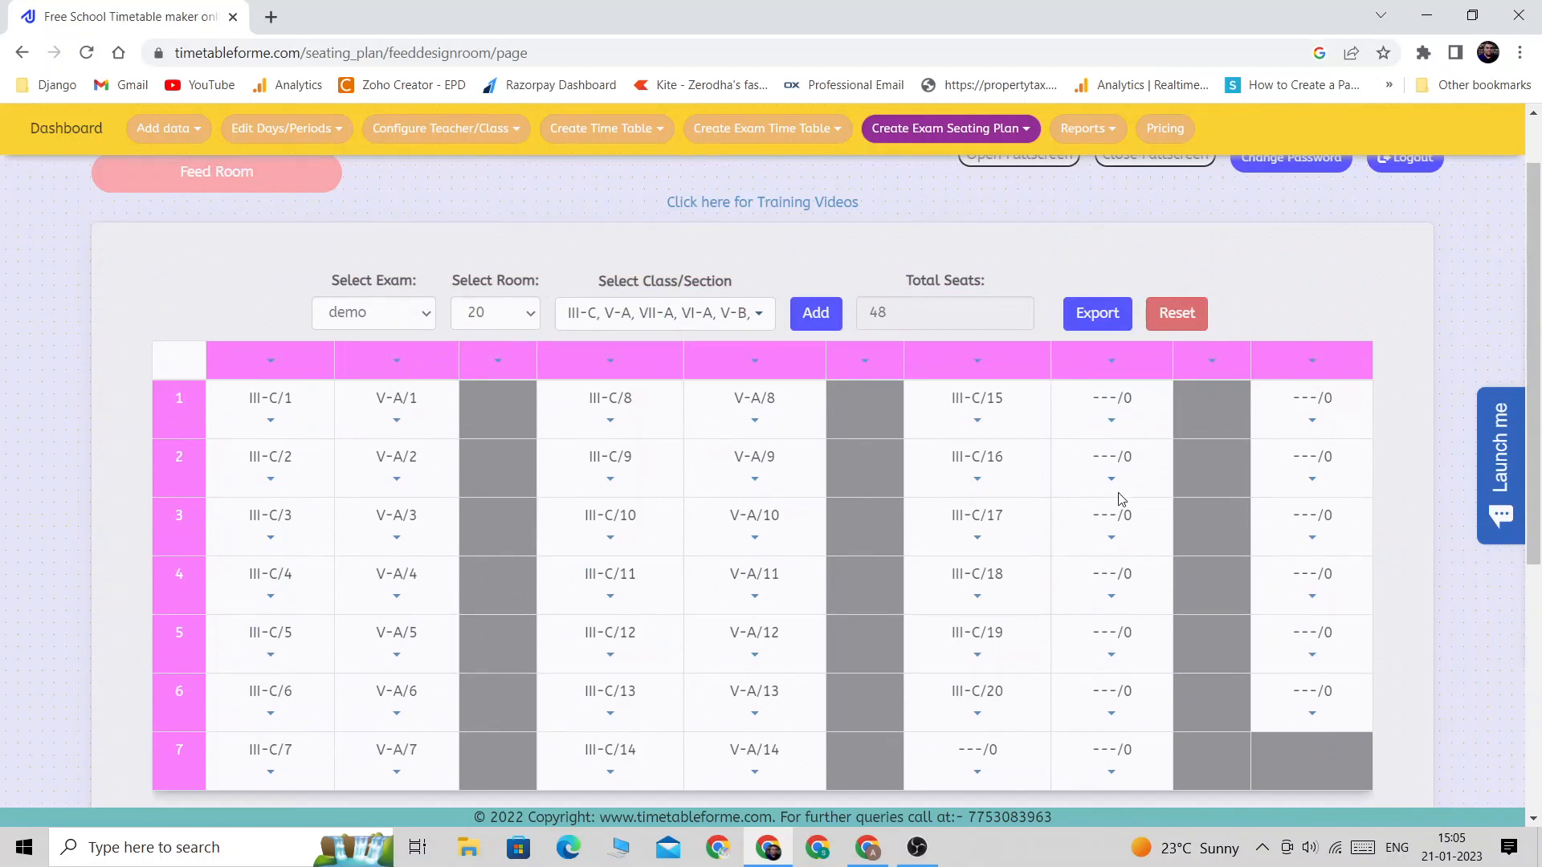
{"action": "scroll", "coordinate": [1121, 499], "scroll_direction": "down", "scroll_amount": 4}
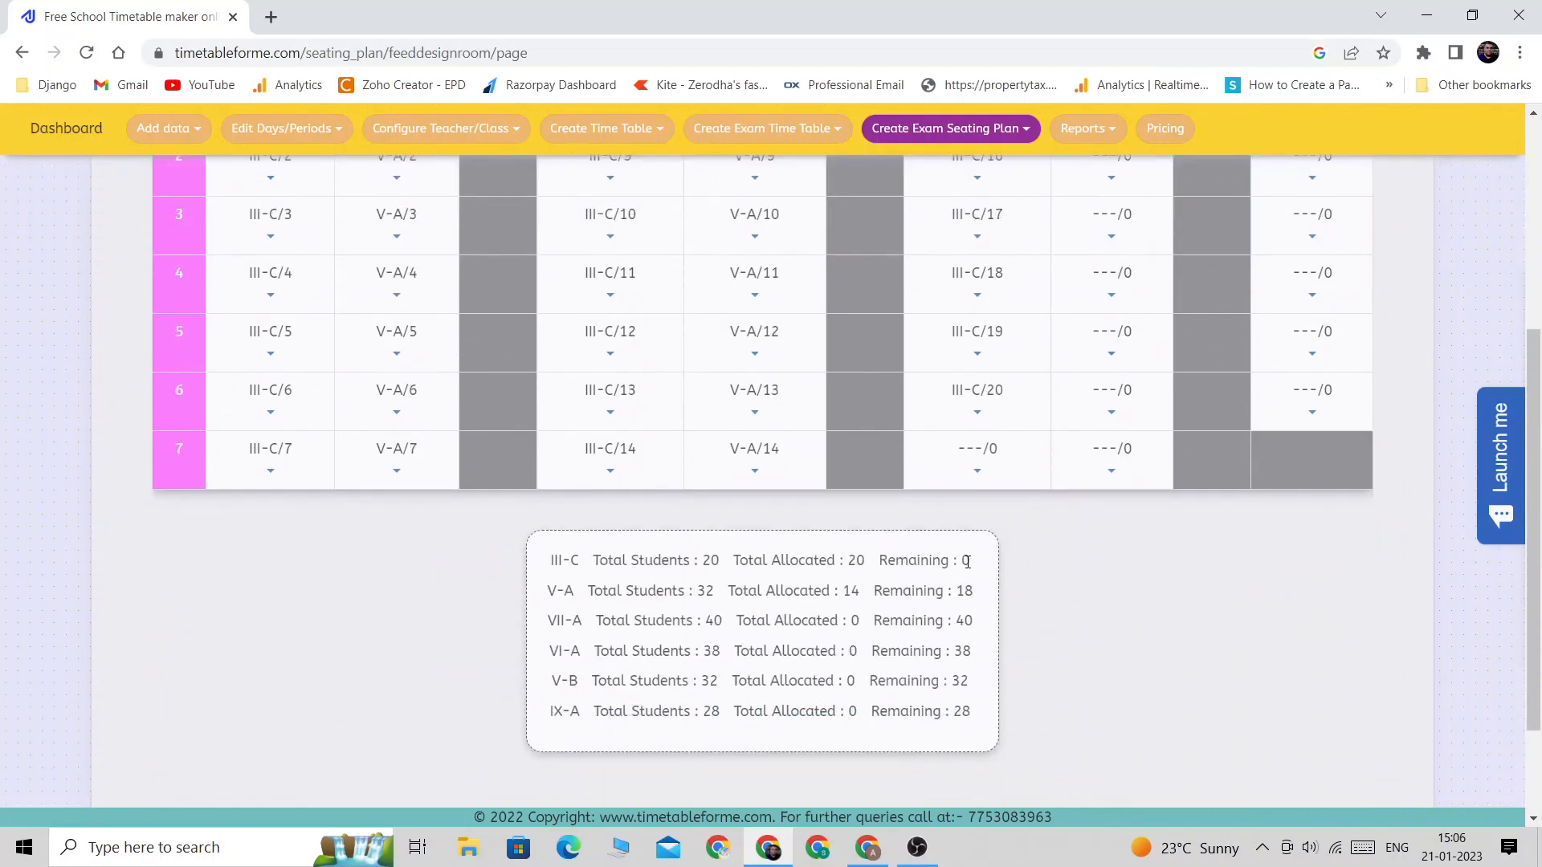
{"action": "double_click", "coordinate": [978, 560]}
Assign the row 7 seat of the seventh column to V-B and check that section's allocation counts.
{"action": "left_click", "coordinate": [1018, 468]}
{"action": "left_click", "coordinate": [977, 472]}
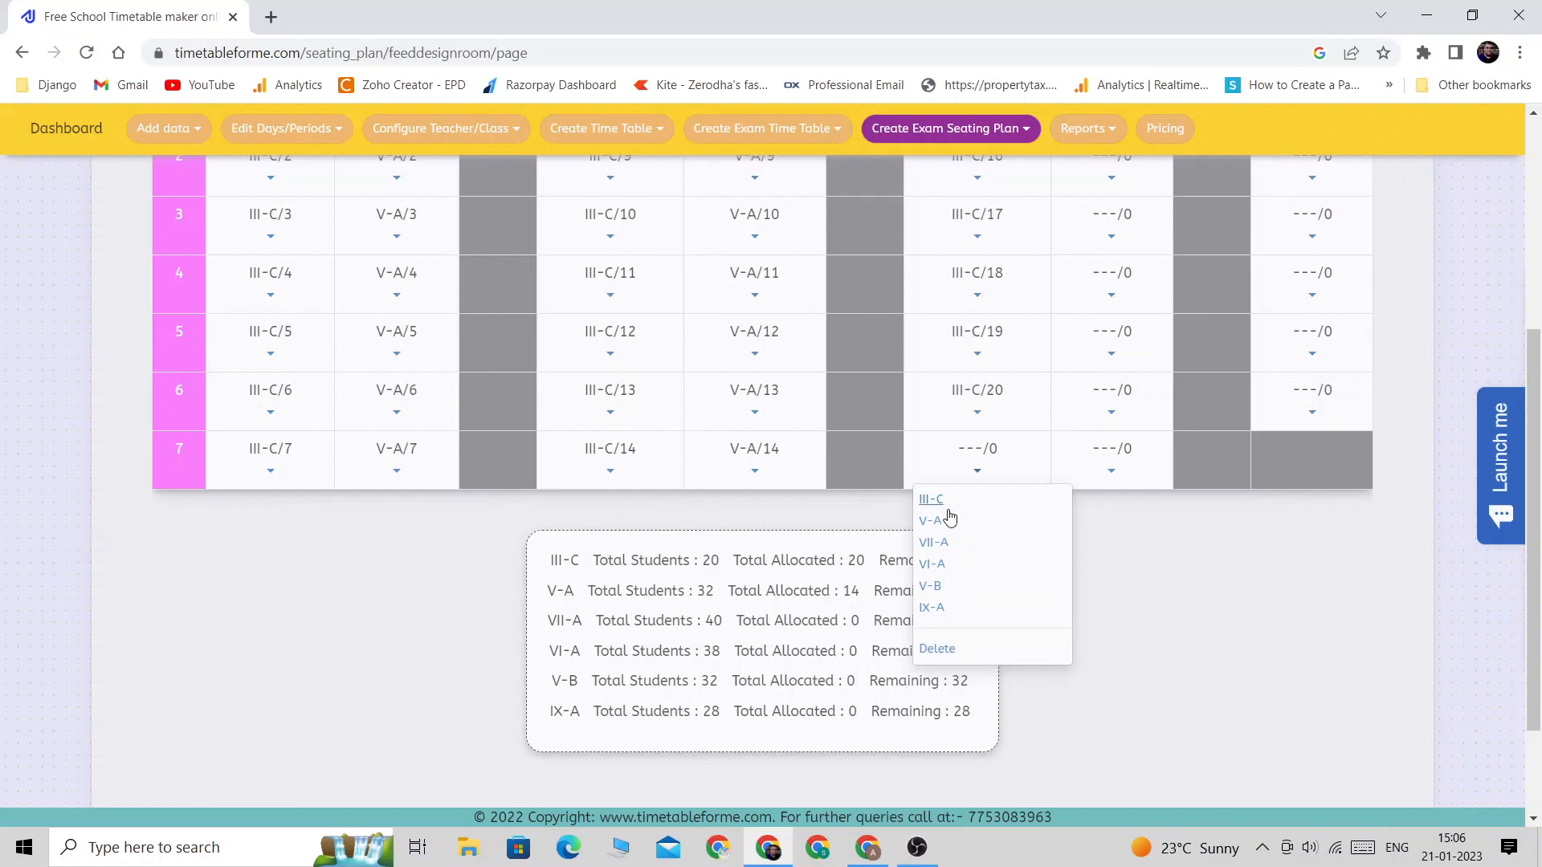
{"action": "left_click", "coordinate": [931, 586]}
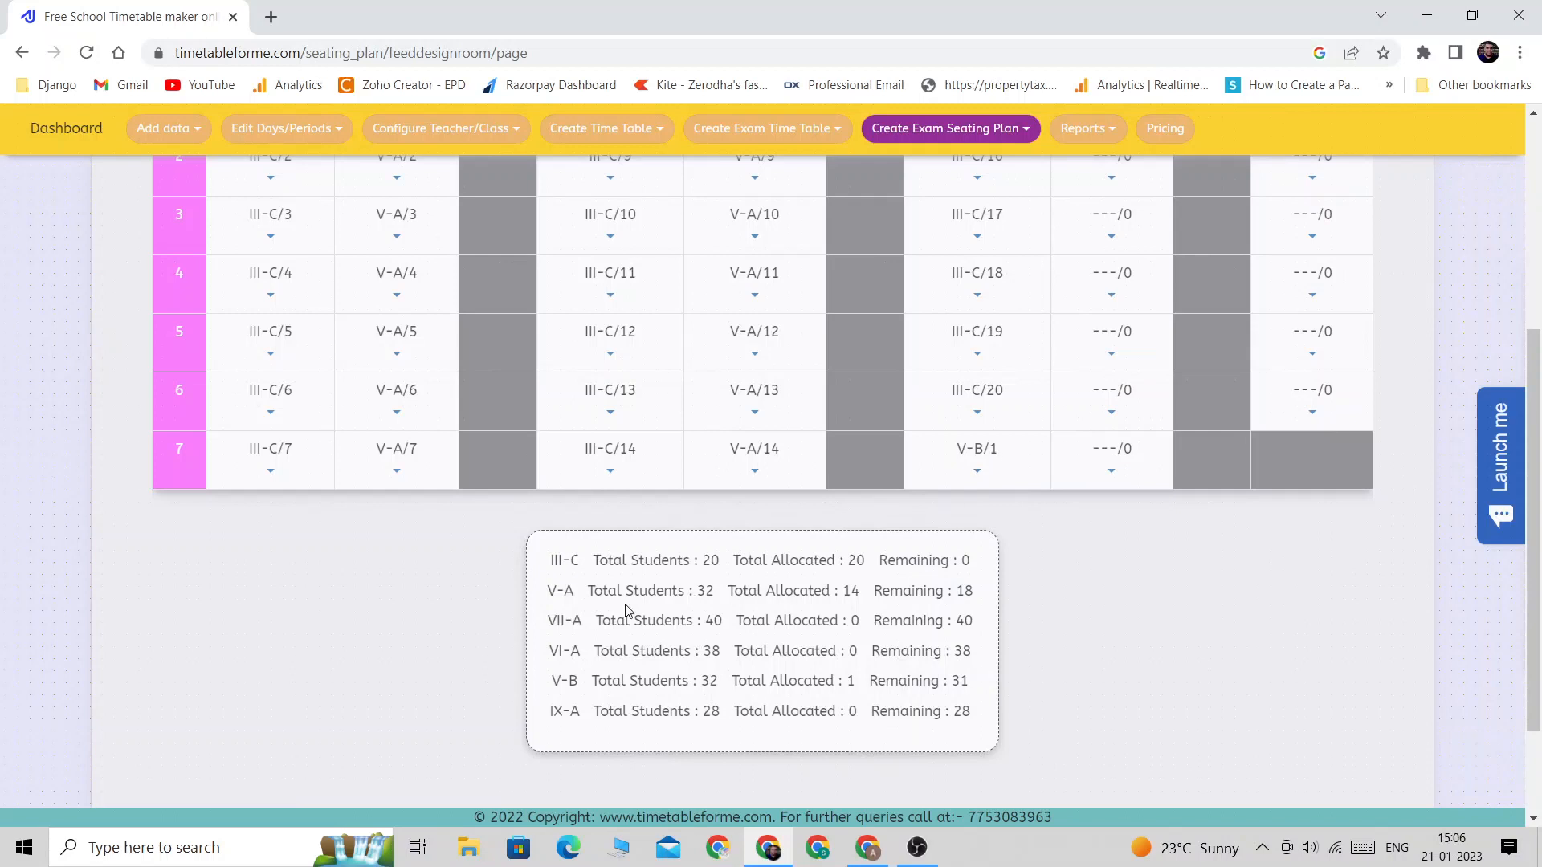
{"action": "left_click_drag", "start_coordinate": [708, 680], "coordinate": [731, 681]}
{"action": "left_click_drag", "start_coordinate": [838, 682], "coordinate": [971, 683]}
Fill room 20's eighth column with VI-A students and its last column with V-B students.
{"action": "scroll", "coordinate": [1080, 691], "scroll_direction": "up", "scroll_amount": 1}
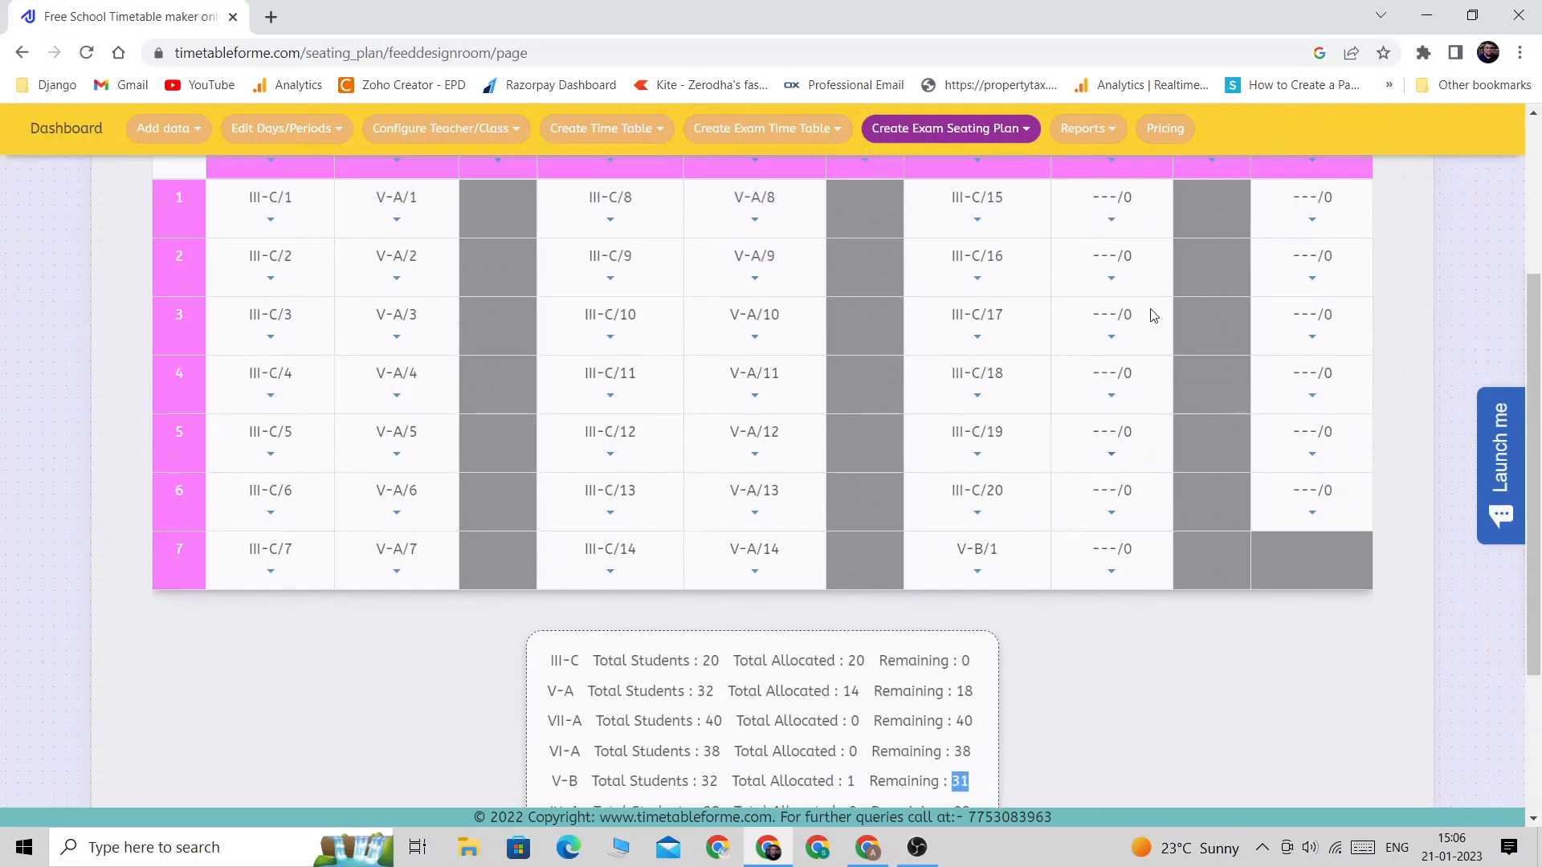
{"action": "left_click", "coordinate": [1112, 161]}
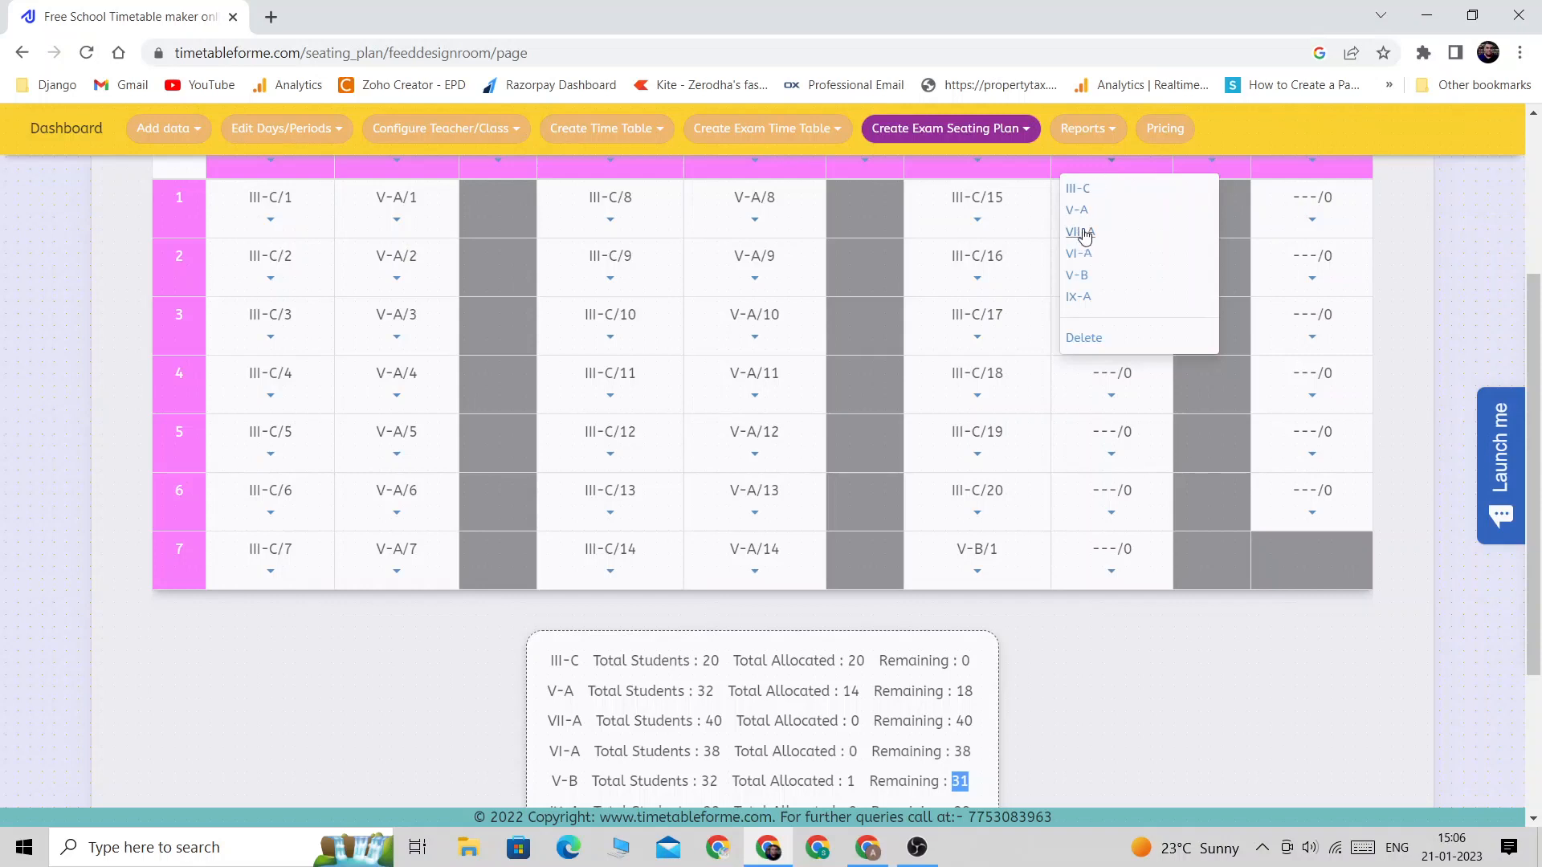
{"action": "left_click", "coordinate": [1080, 255]}
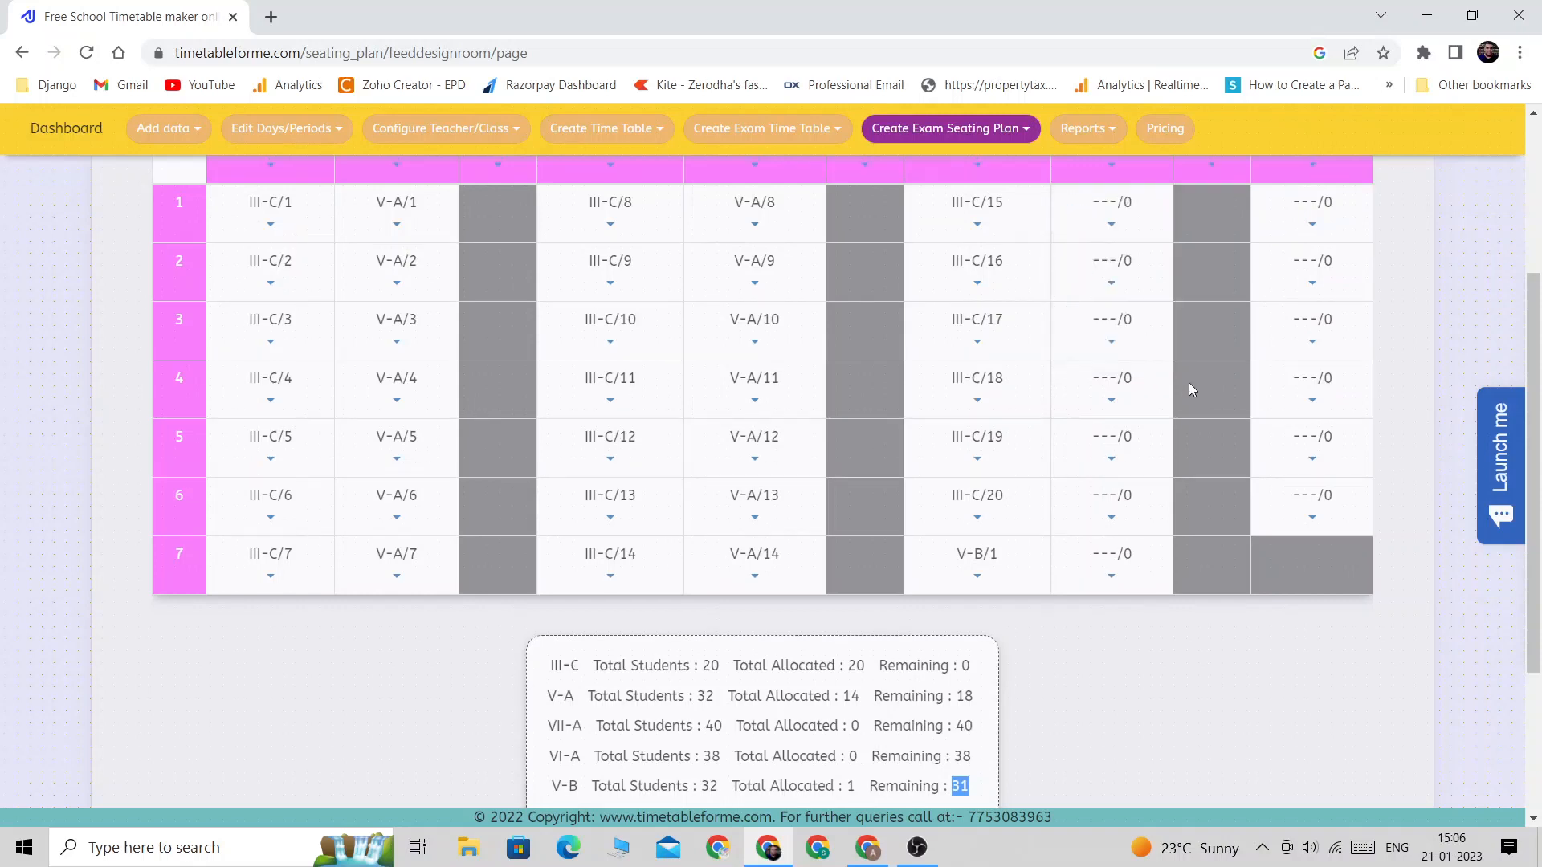
{"action": "left_click", "coordinate": [1313, 160]}
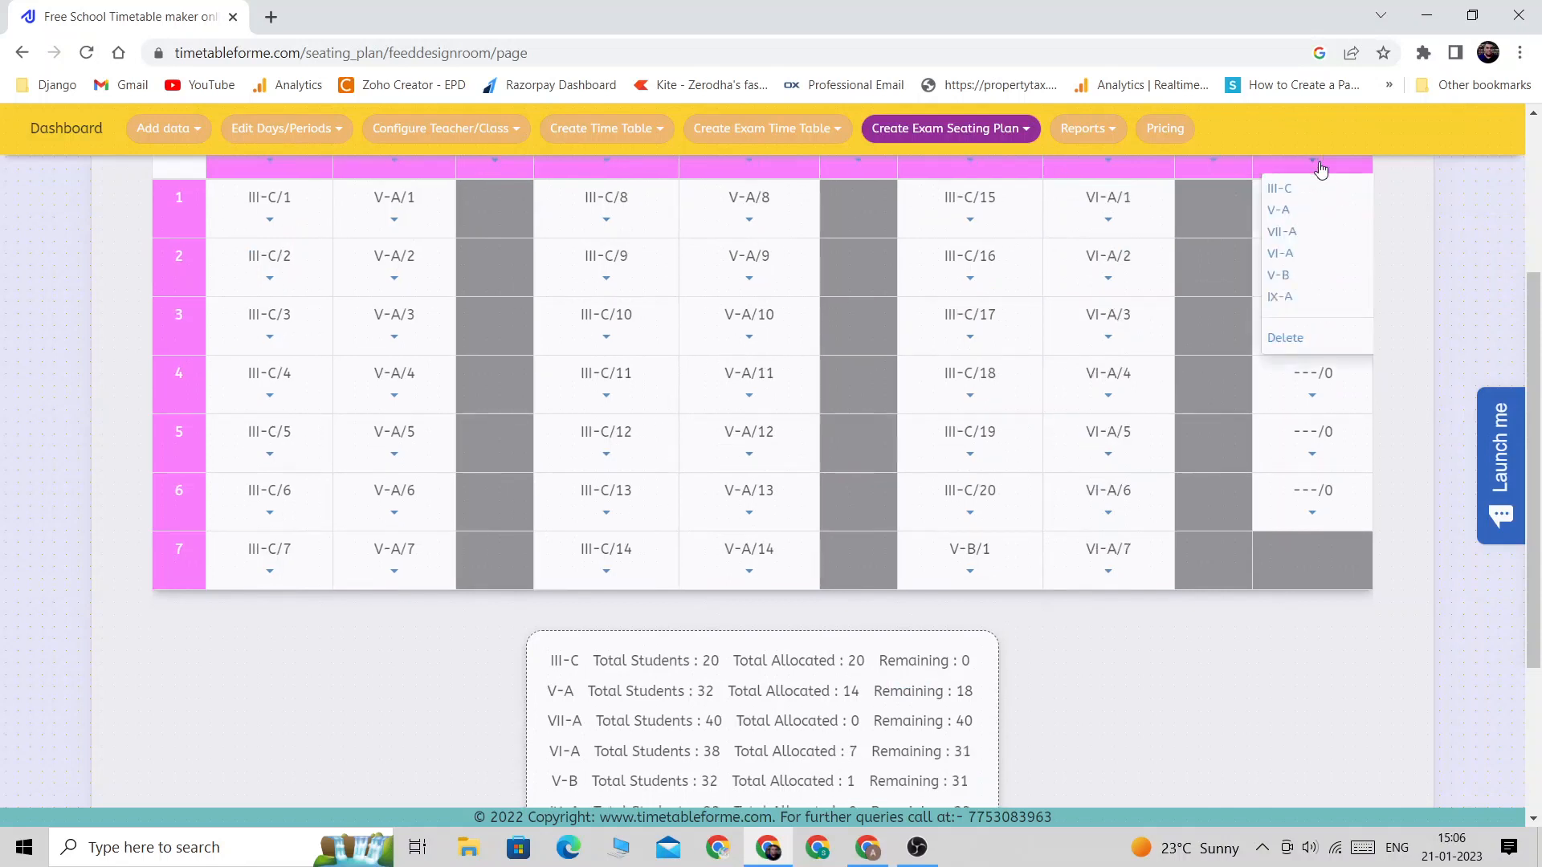
{"action": "left_click", "coordinate": [1286, 279]}
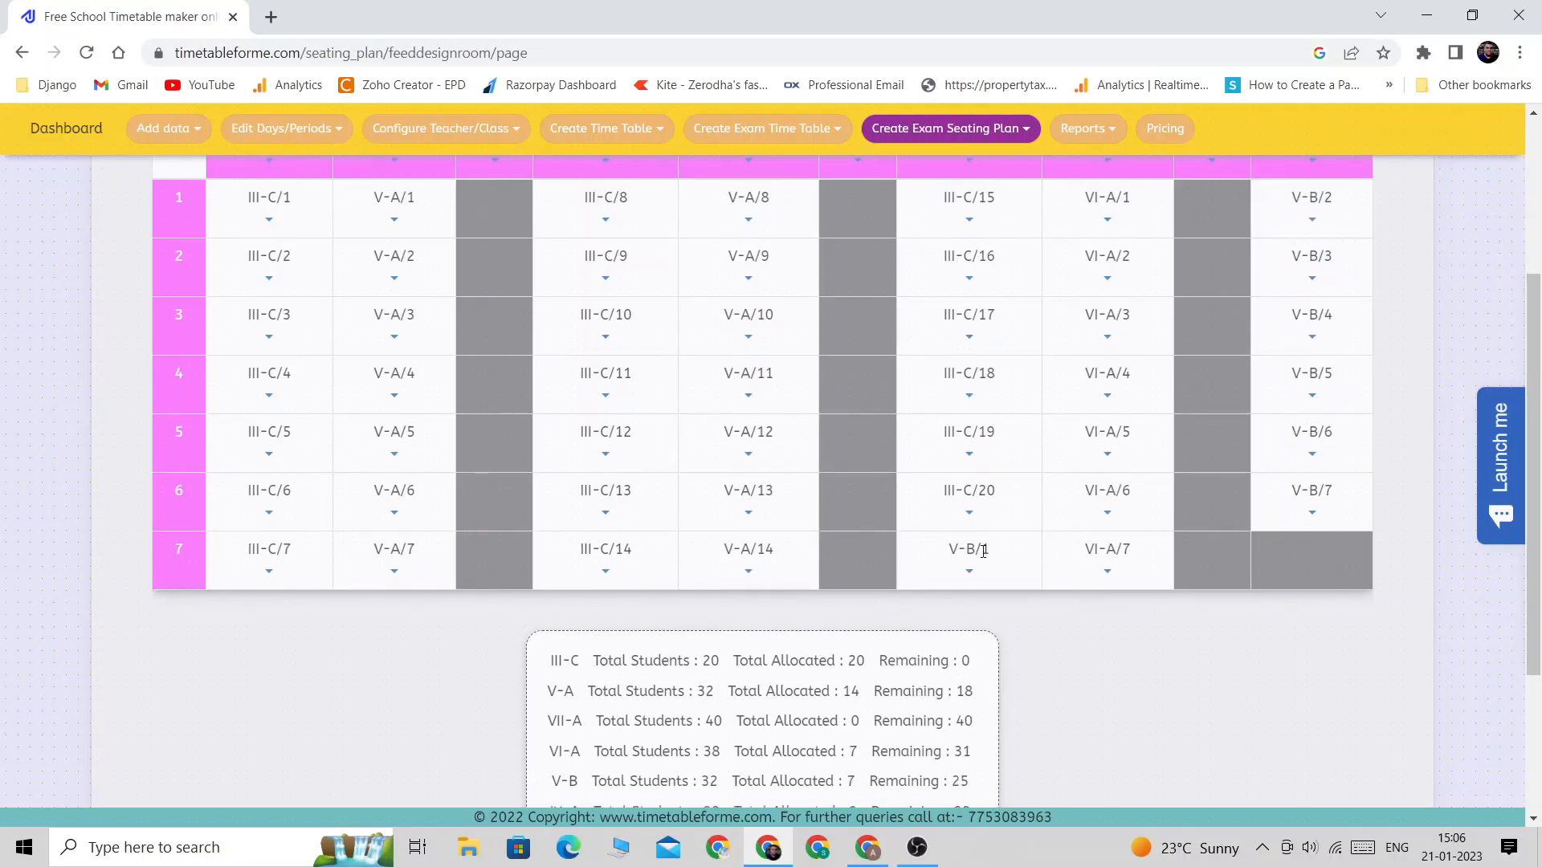
{"action": "double_click", "coordinate": [1329, 199]}
{"action": "left_click", "coordinate": [1330, 210]}
{"action": "scroll", "coordinate": [1128, 545], "scroll_direction": "up", "scroll_amount": 3}
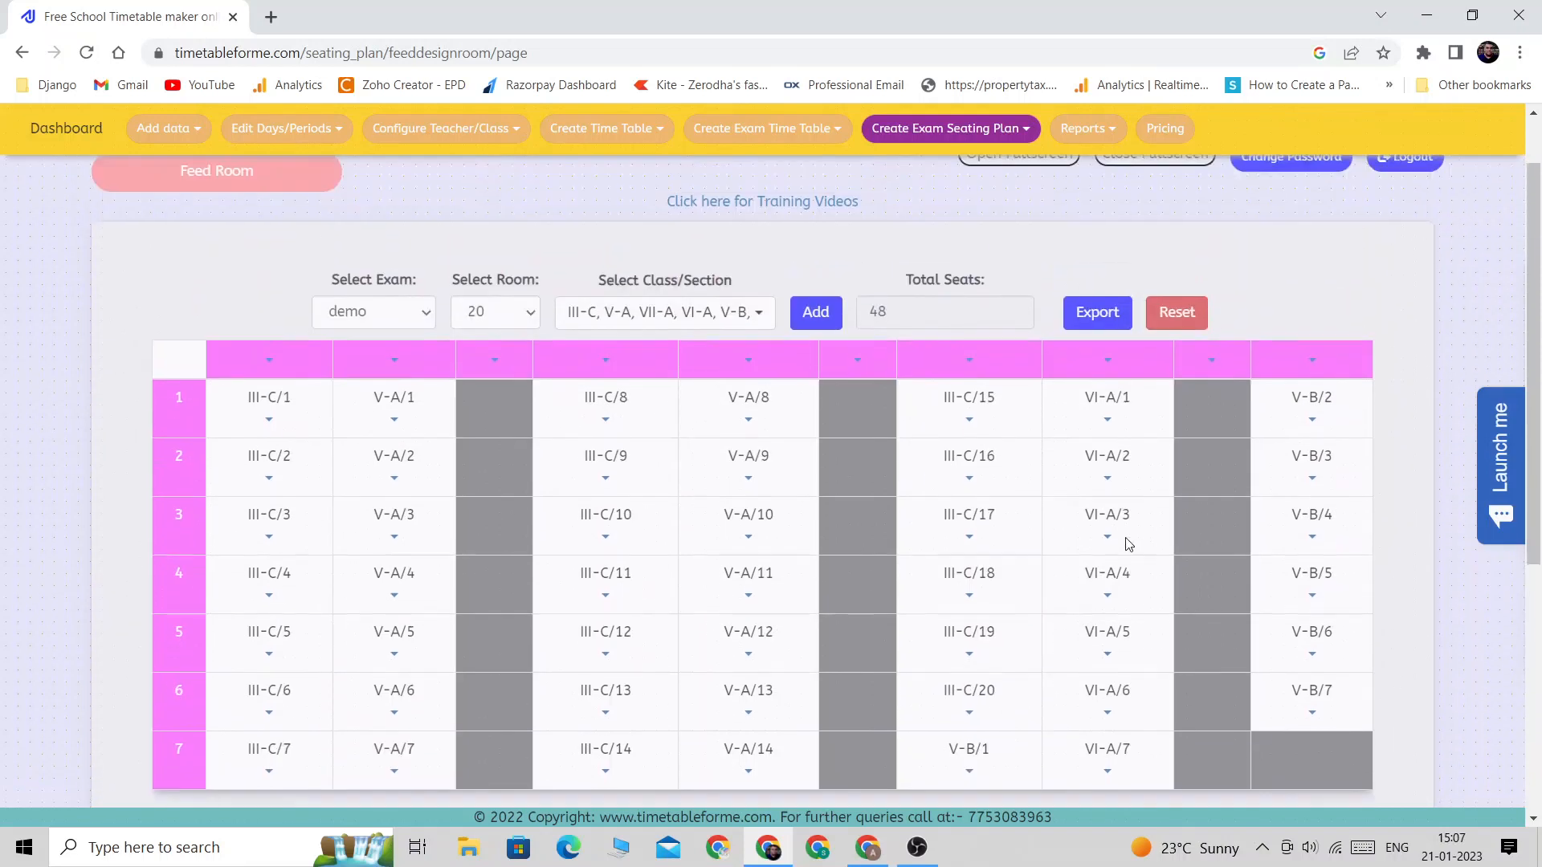
Check the remaining count for V-A and the total, allocated and remaining counts for VI-A in the allocation summary.
{"action": "scroll", "coordinate": [1128, 544], "scroll_direction": "down", "scroll_amount": 1}
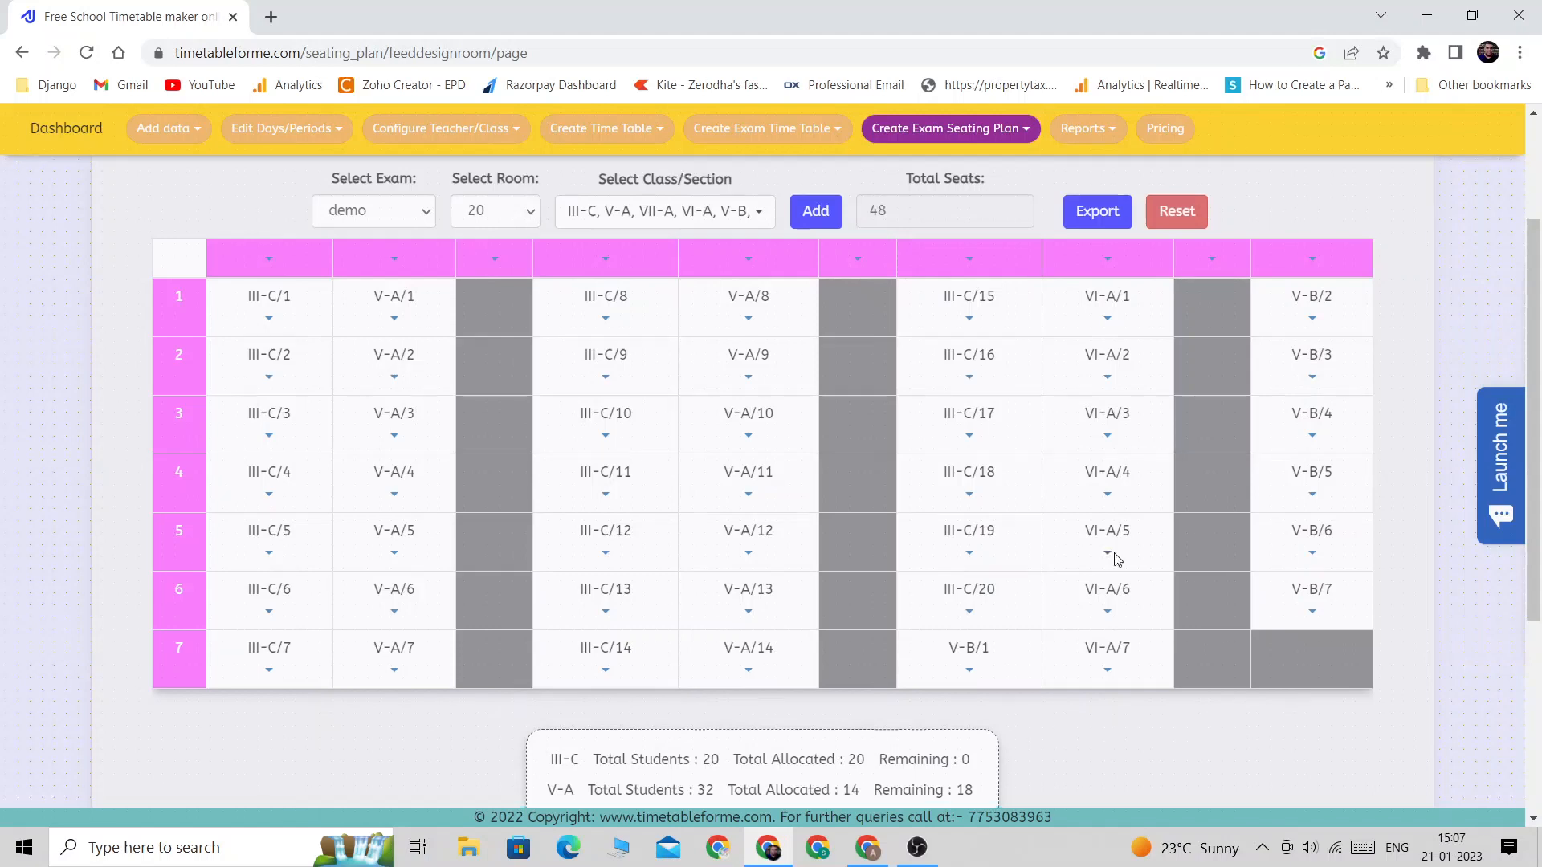
{"action": "scroll", "coordinate": [1115, 553], "scroll_direction": "down", "scroll_amount": 3}
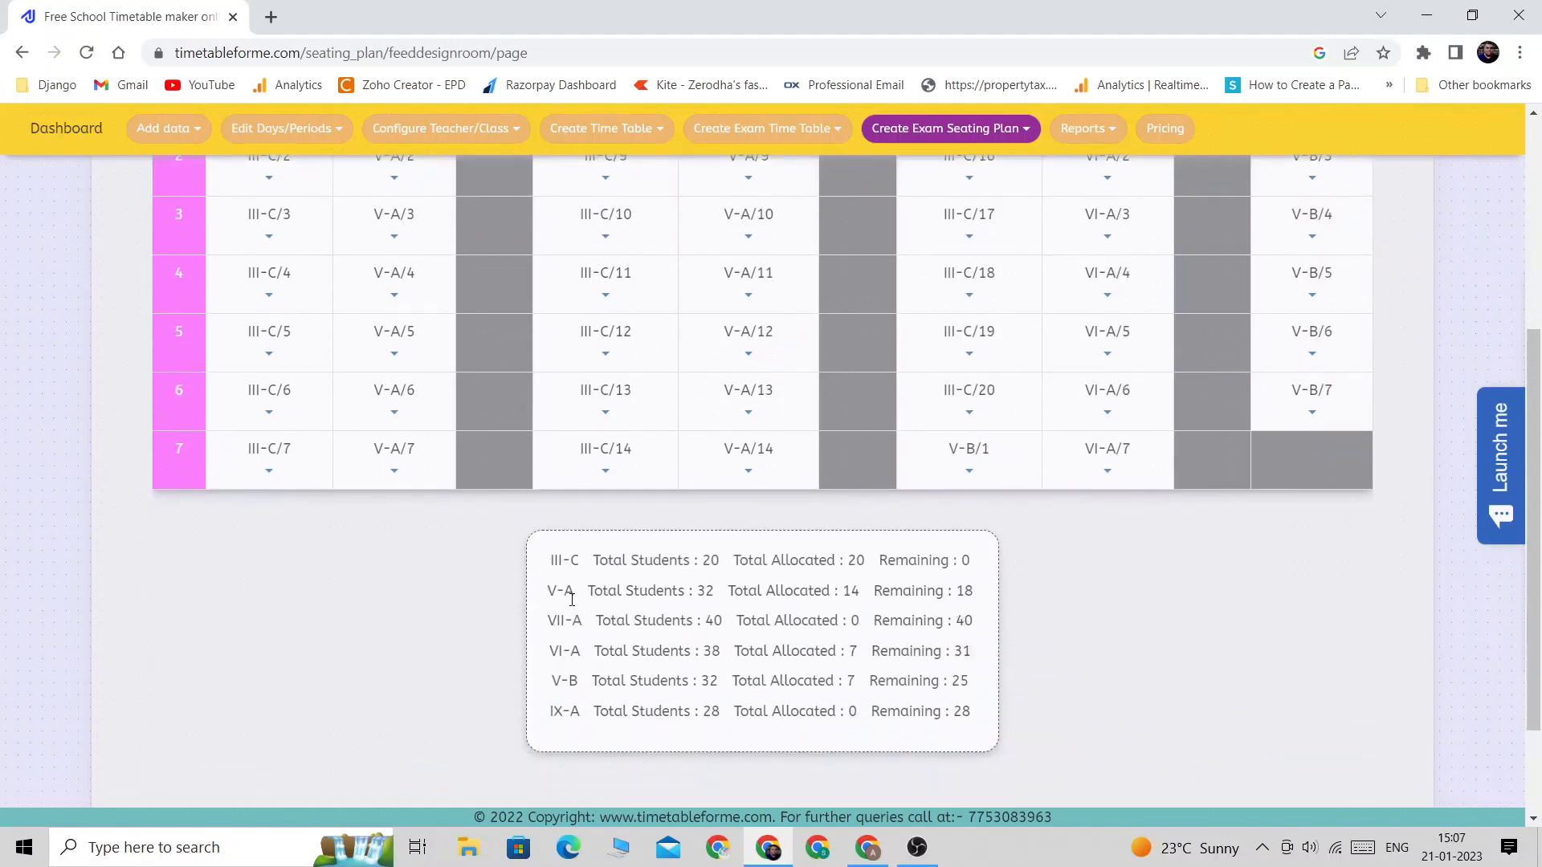
{"action": "left_click_drag", "start_coordinate": [956, 595], "coordinate": [987, 601]}
{"action": "left_click_drag", "start_coordinate": [954, 652], "coordinate": [994, 665]}
{"action": "double_click", "coordinate": [711, 651]}
{"action": "left_click", "coordinate": [856, 649]}
{"action": "double_click", "coordinate": [957, 652]}
{"action": "scroll", "coordinate": [1044, 679], "scroll_direction": "up", "scroll_amount": 1}
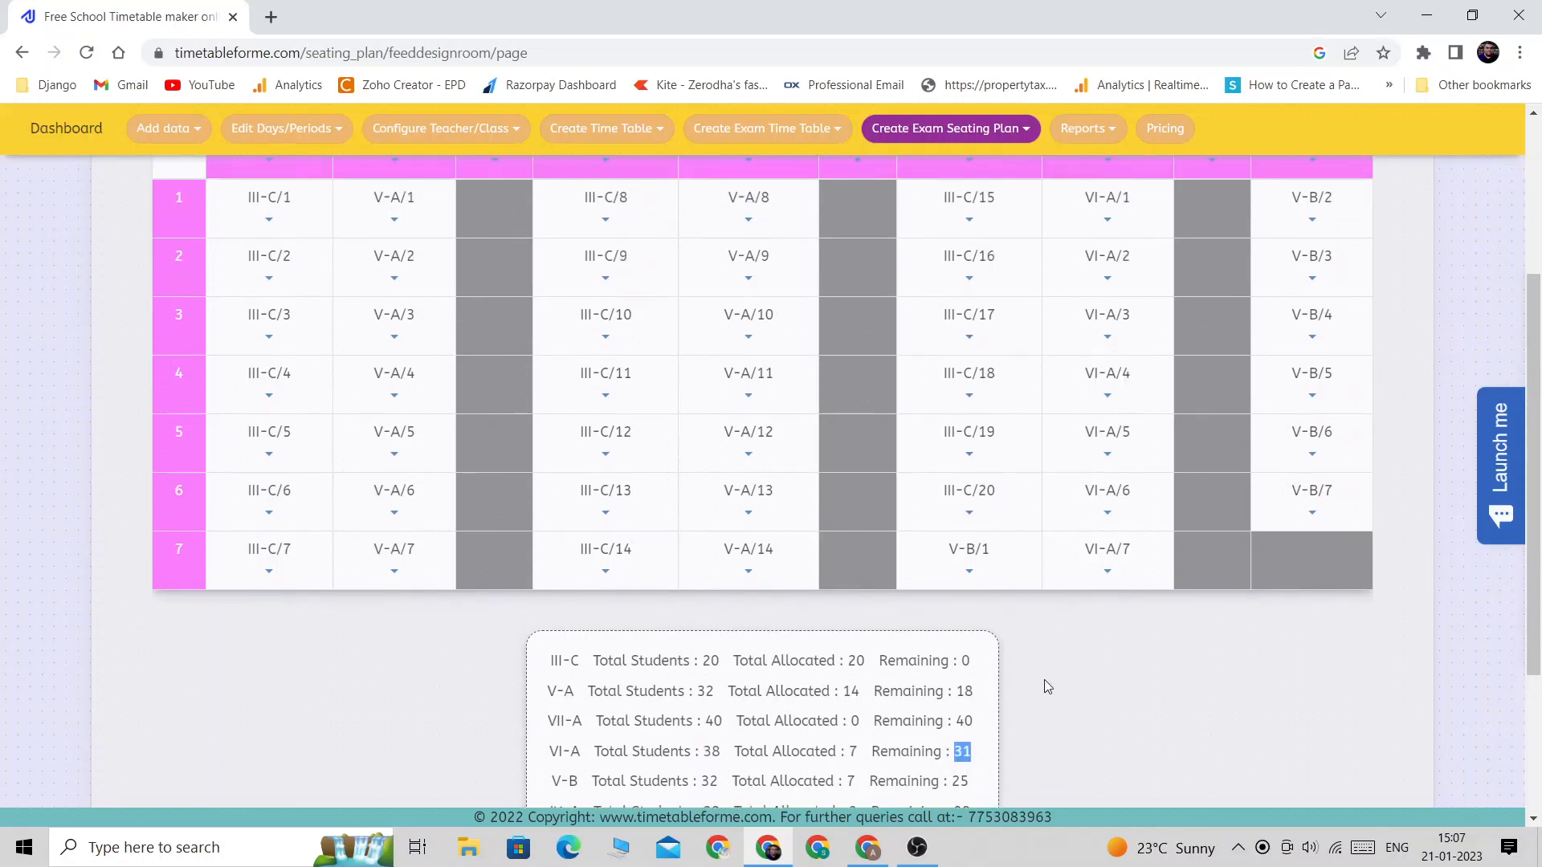
{"action": "scroll", "coordinate": [1033, 684], "scroll_direction": "down", "scroll_amount": 2}
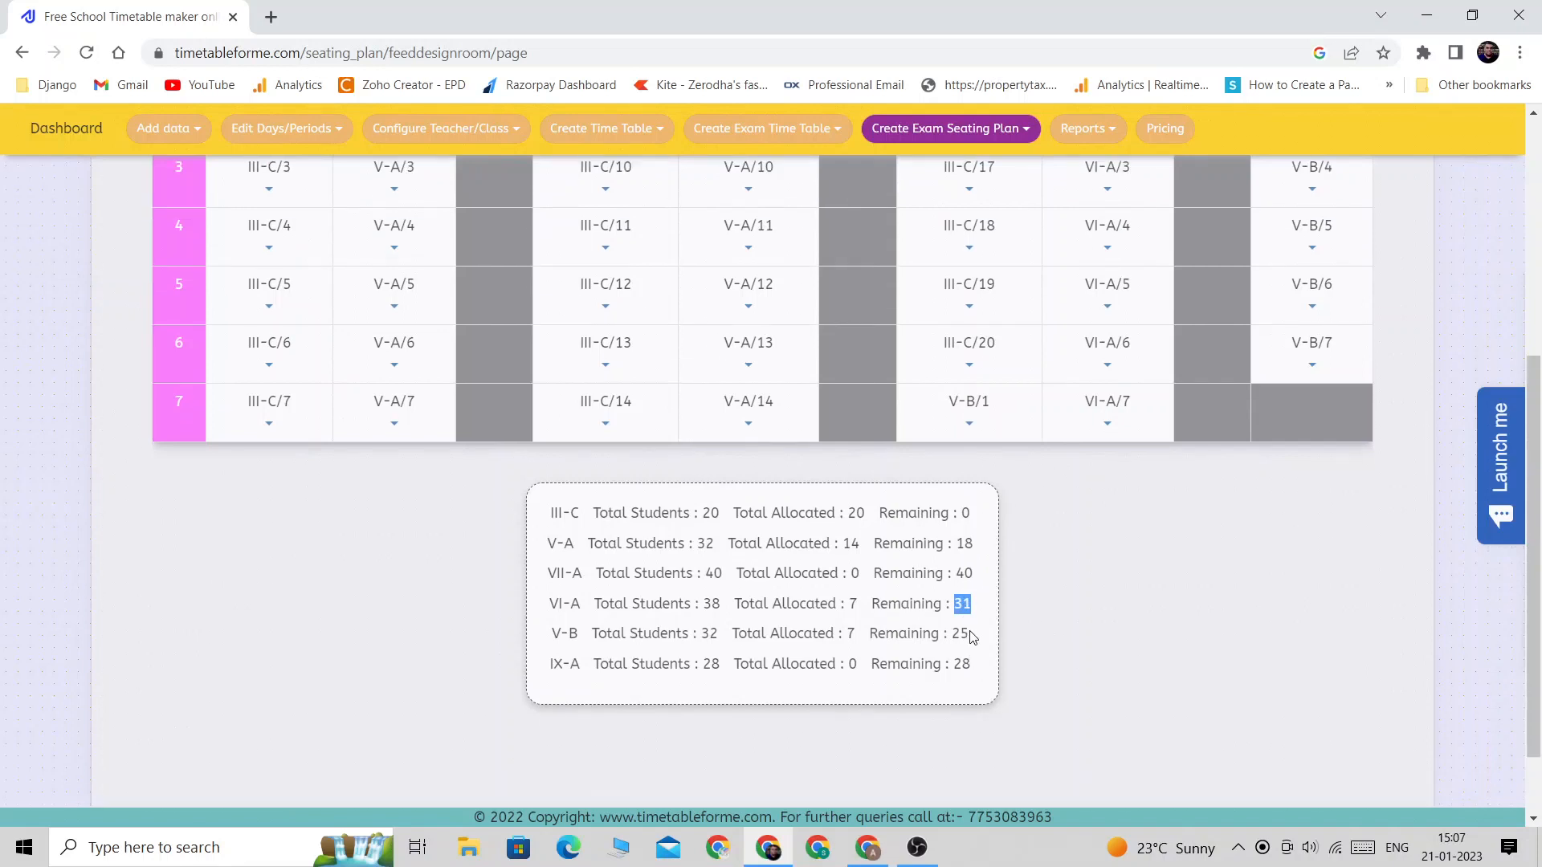
{"action": "scroll", "coordinate": [970, 633], "scroll_direction": "up", "scroll_amount": 3}
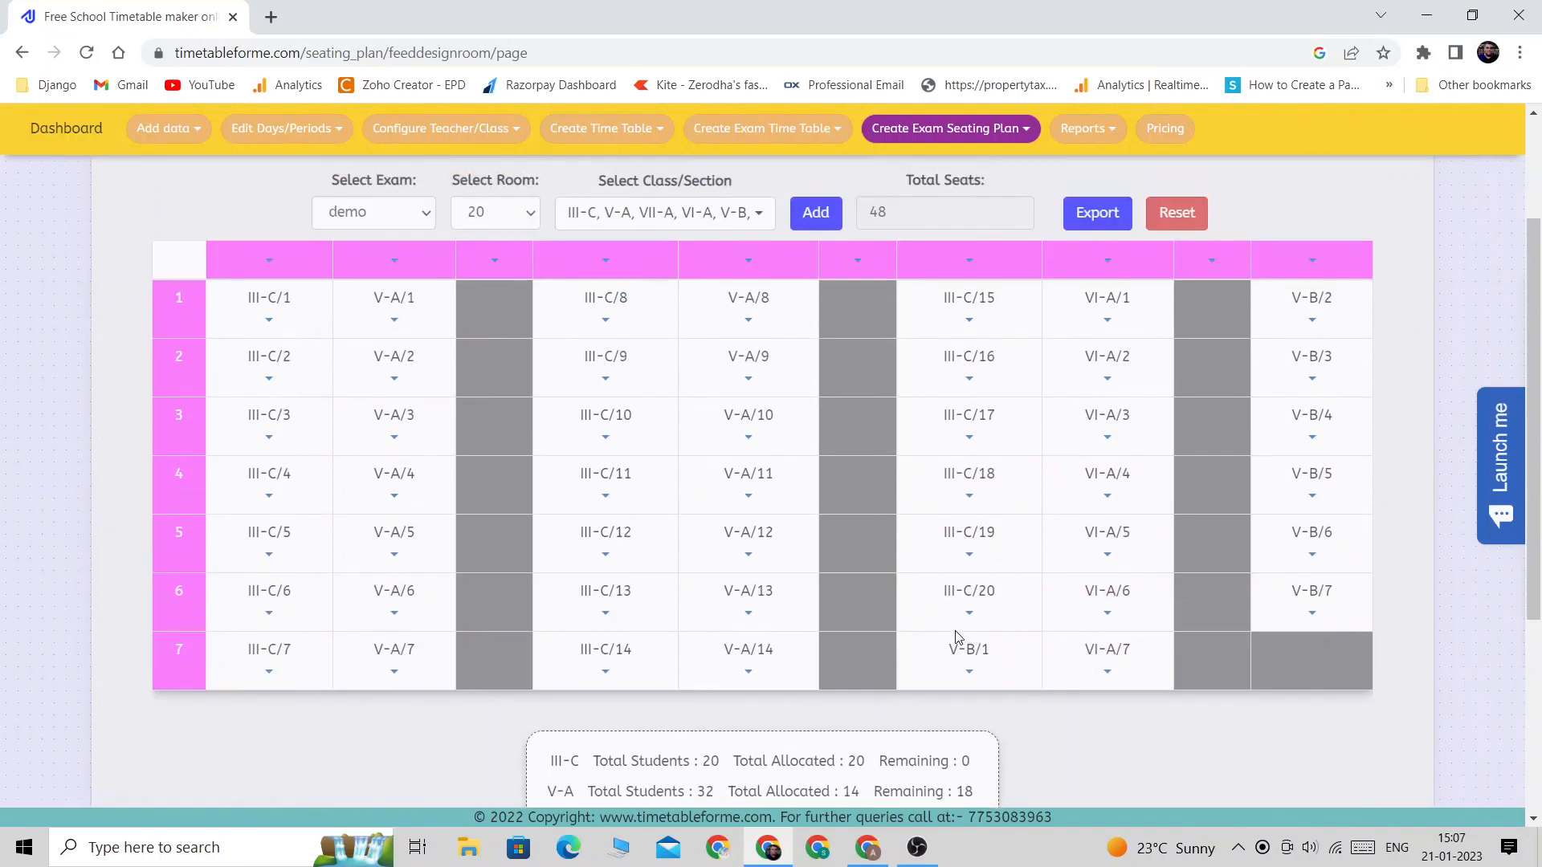
View the seat layouts of rooms 21 and 11, and return to room 20 to review its seating.
{"action": "left_click", "coordinate": [506, 212]}
{"action": "left_click", "coordinate": [506, 388]}
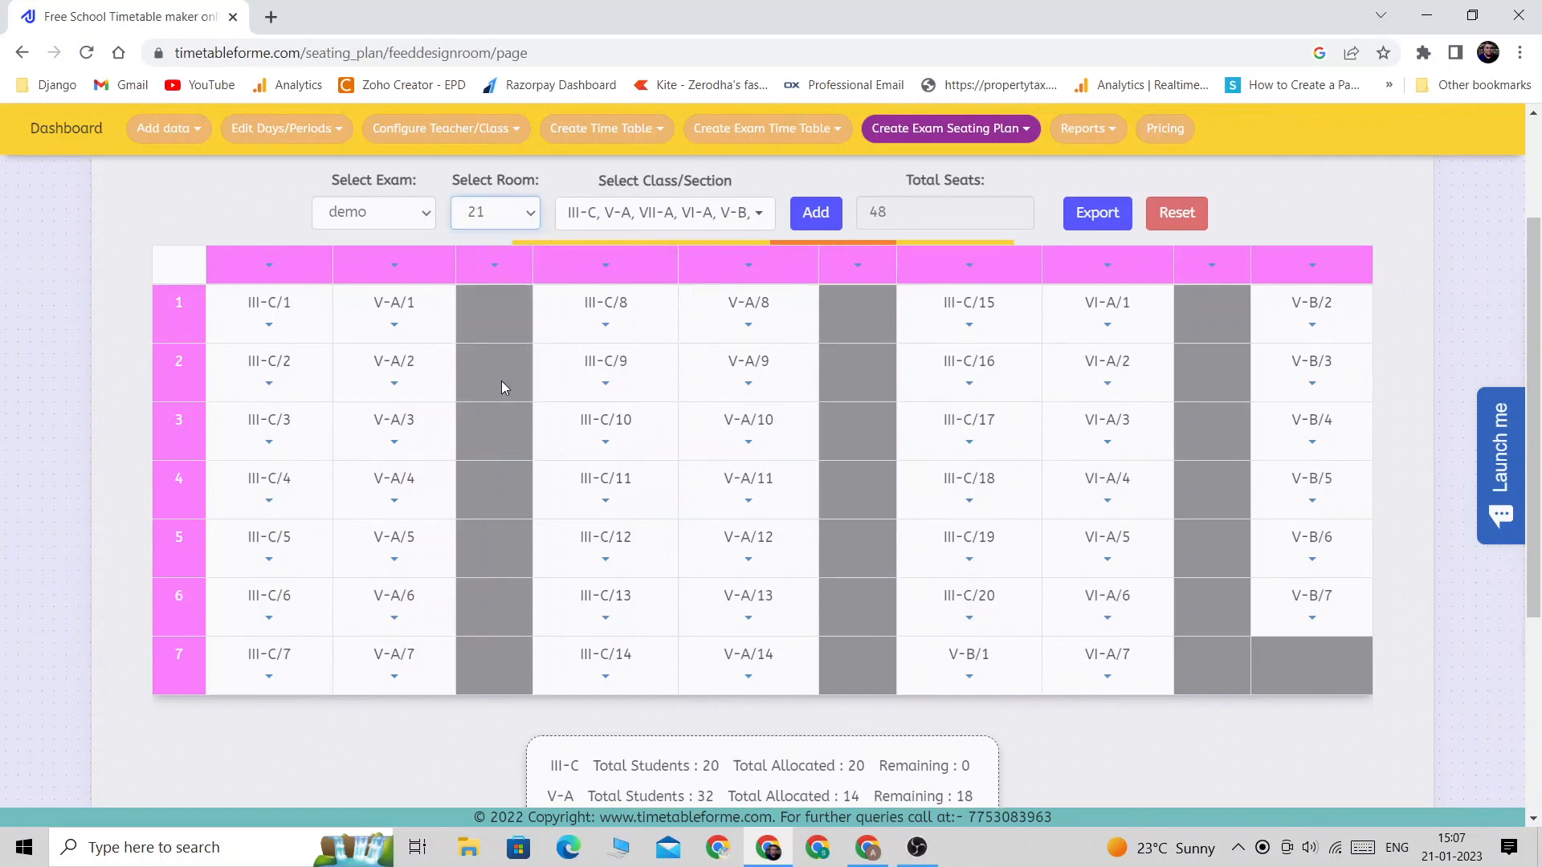
{"action": "scroll", "coordinate": [377, 289], "scroll_direction": "down", "scroll_amount": 4}
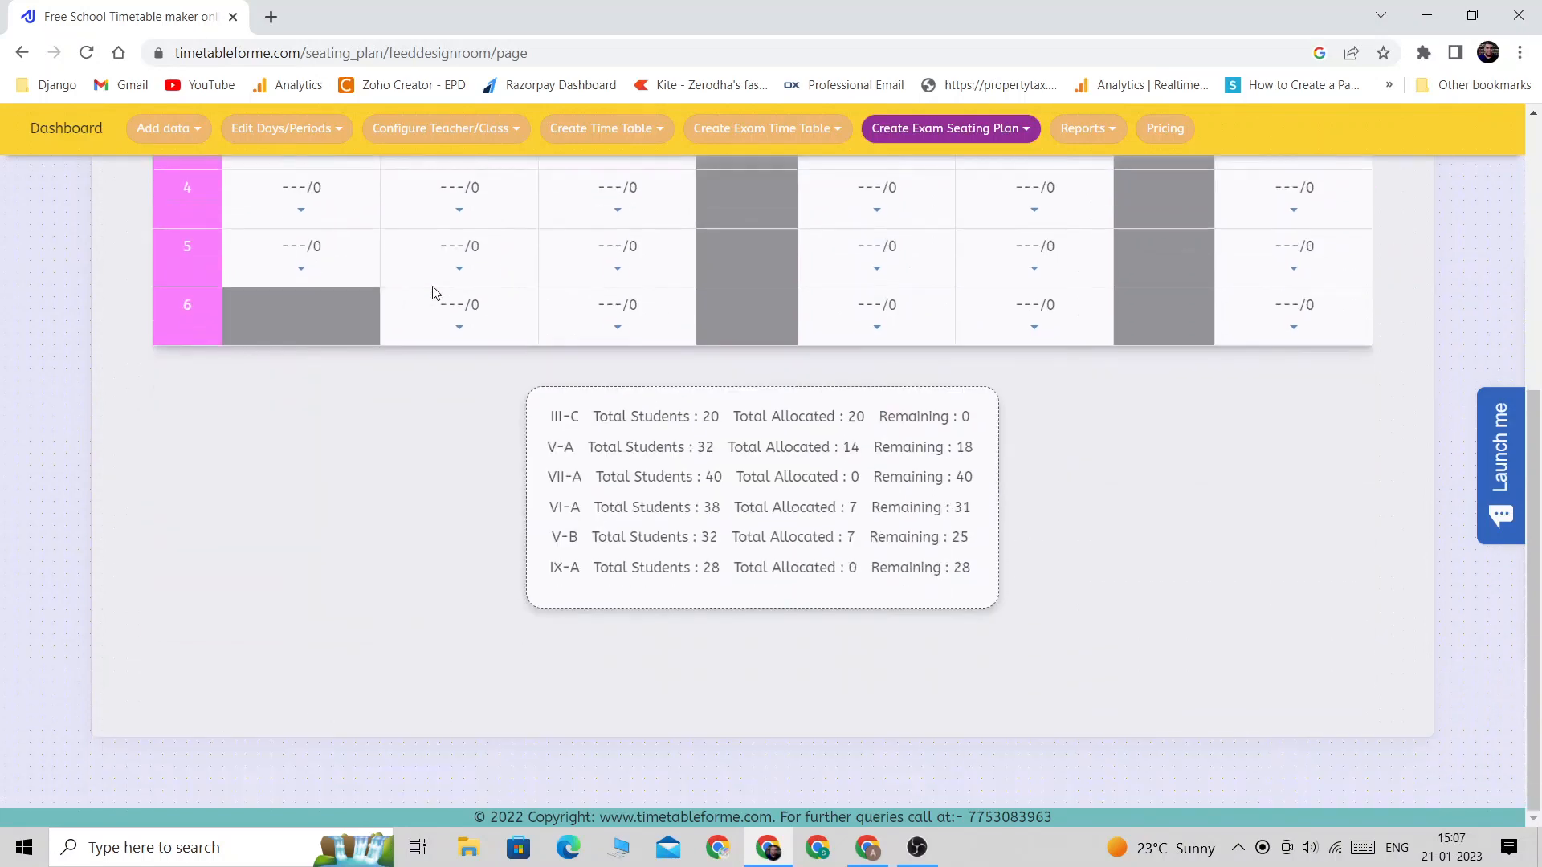
{"action": "scroll", "coordinate": [437, 294], "scroll_direction": "up", "scroll_amount": 6}
{"action": "left_click", "coordinate": [495, 388]}
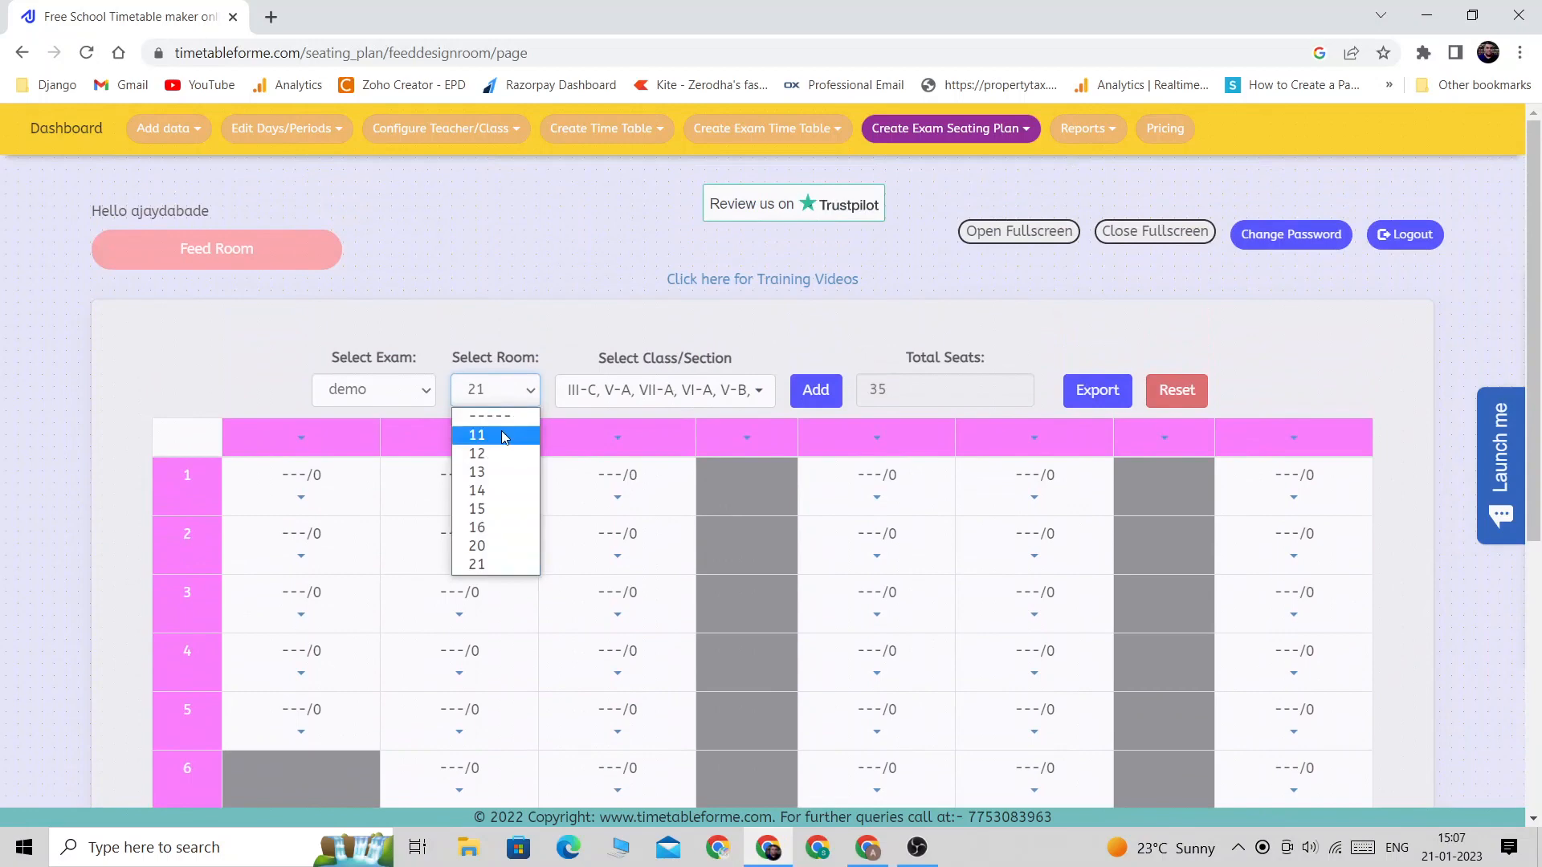
{"action": "left_click", "coordinate": [492, 422]}
{"action": "left_click", "coordinate": [496, 400]}
{"action": "left_click", "coordinate": [488, 544]}
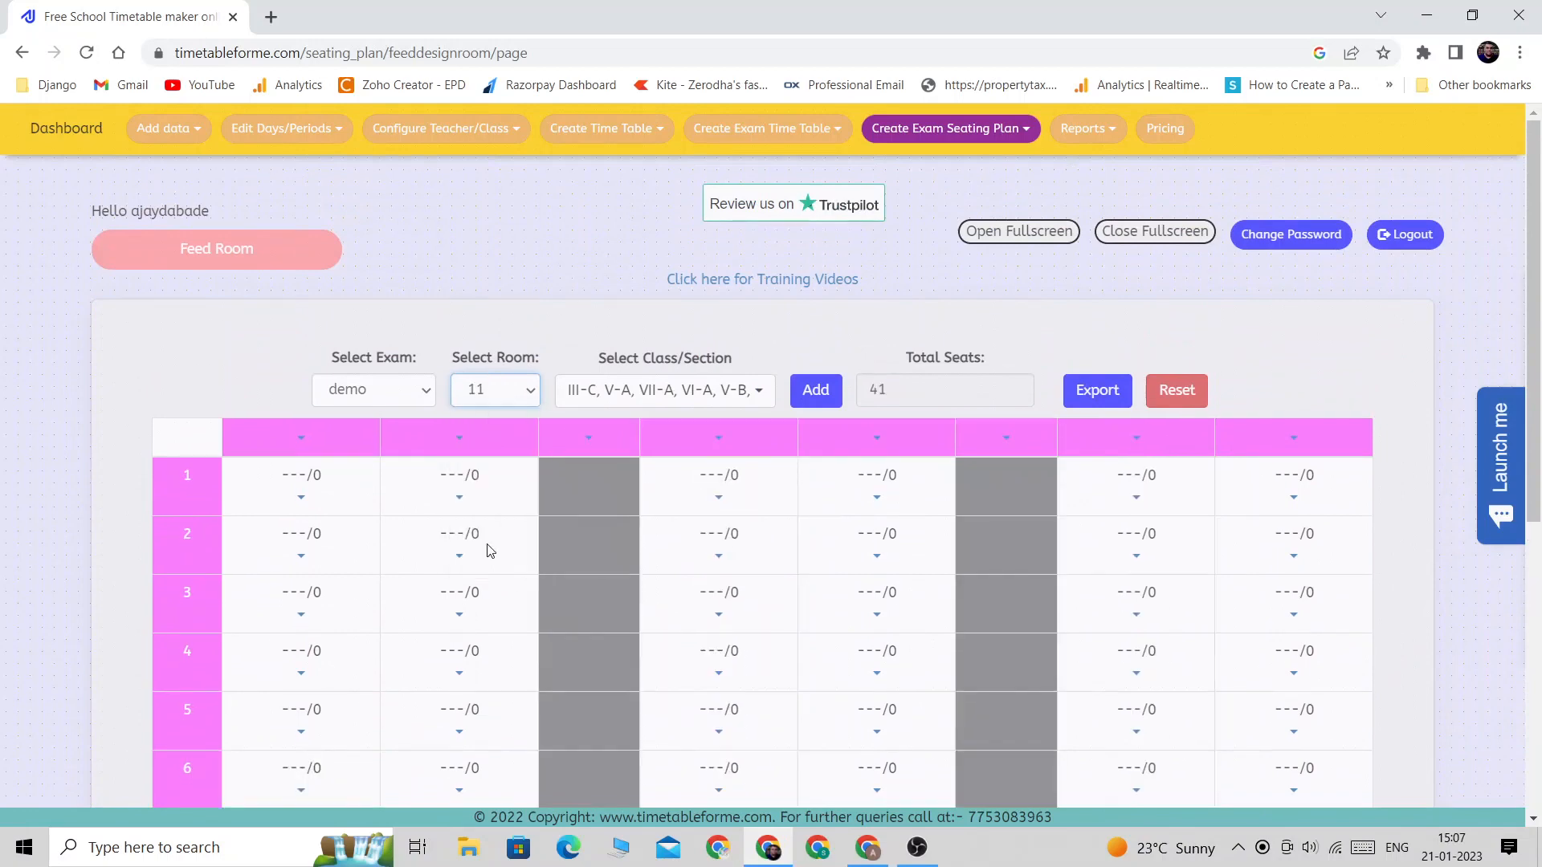
{"action": "scroll", "coordinate": [1309, 390], "scroll_direction": "down", "scroll_amount": 2}
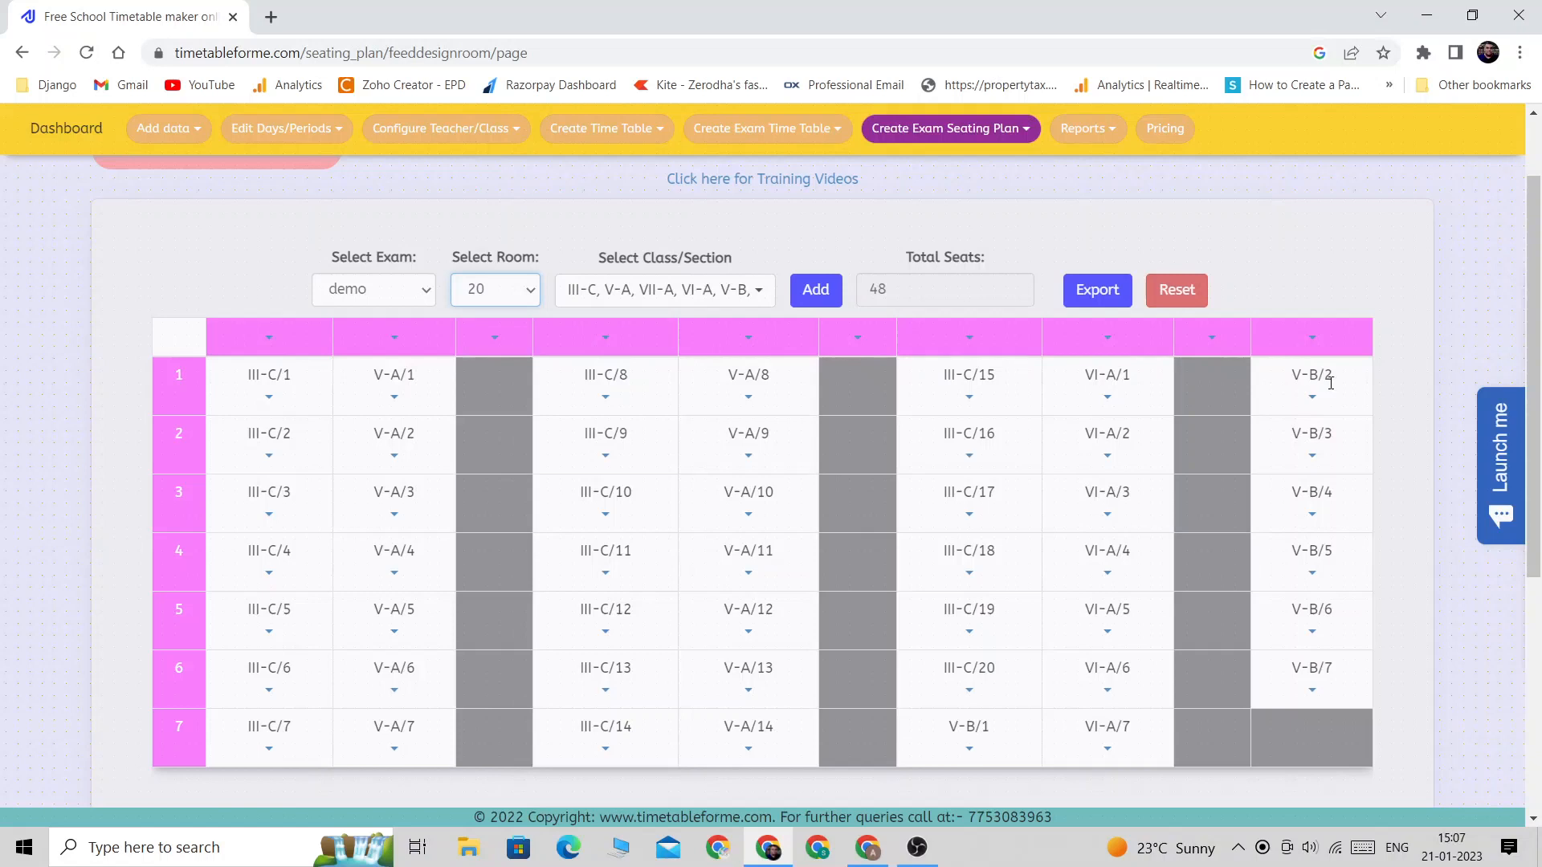
{"action": "scroll", "coordinate": [1331, 383], "scroll_direction": "down", "scroll_amount": 2}
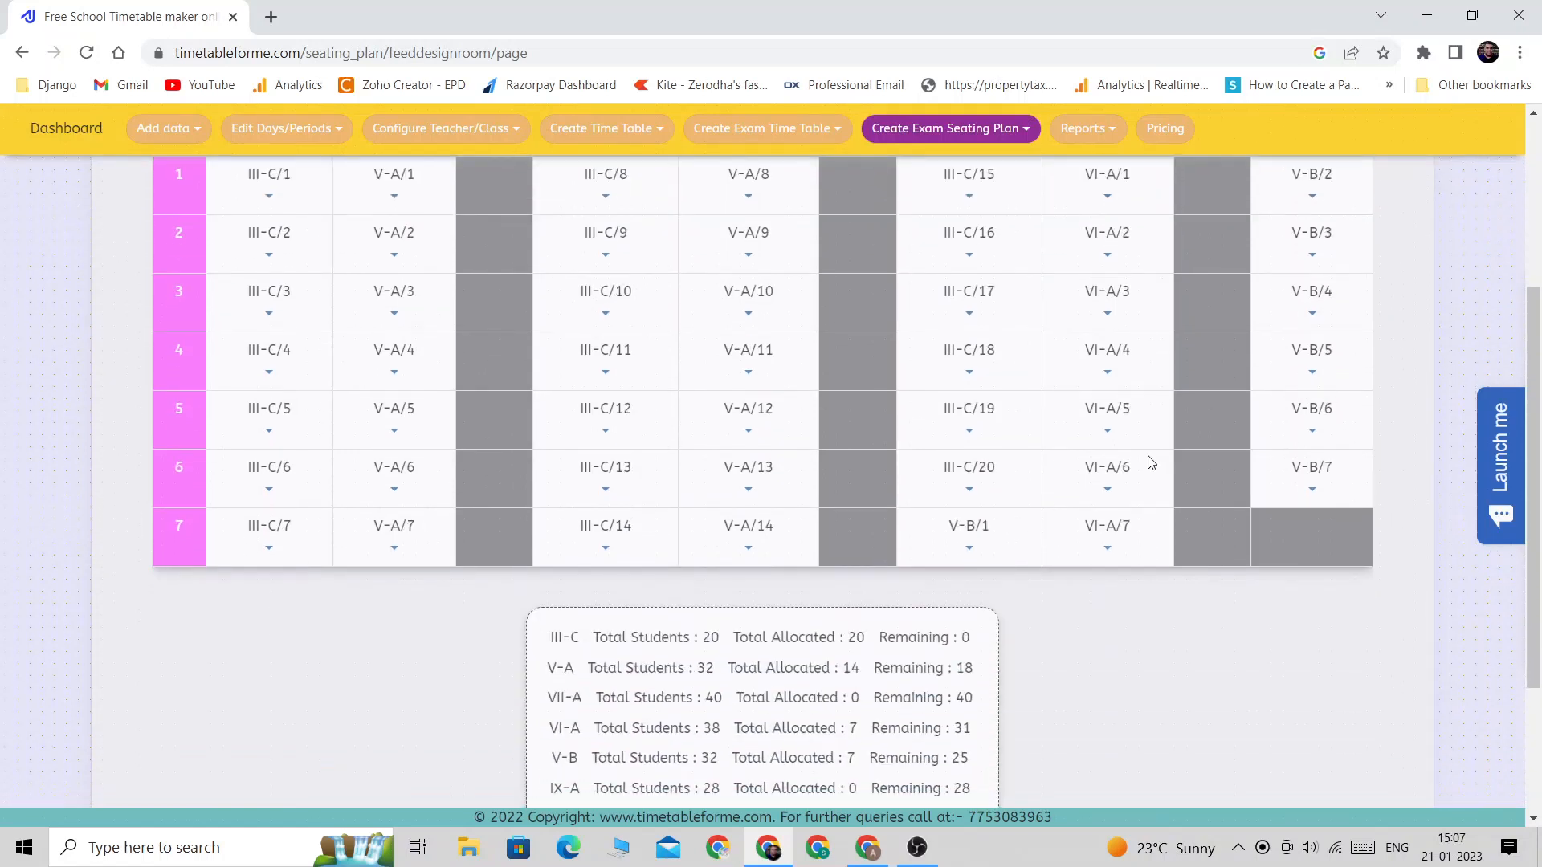
{"action": "scroll", "coordinate": [522, 406], "scroll_direction": "up", "scroll_amount": 3}
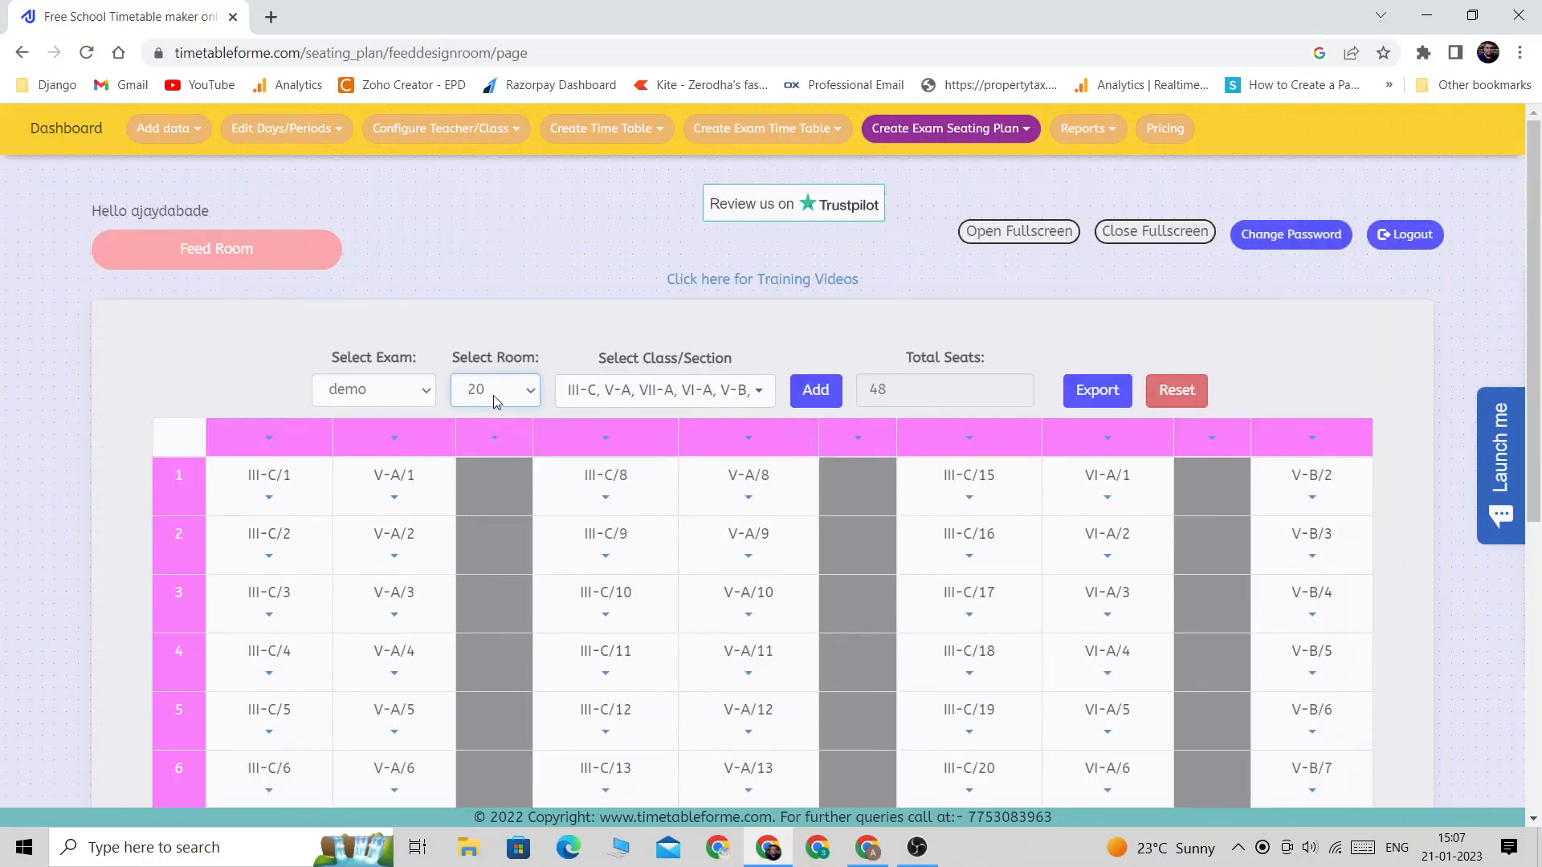
Select room 21 and fill its first column with V-B students and its second column with VI-A students.
{"action": "left_click", "coordinate": [495, 401]}
{"action": "left_click", "coordinate": [480, 568]}
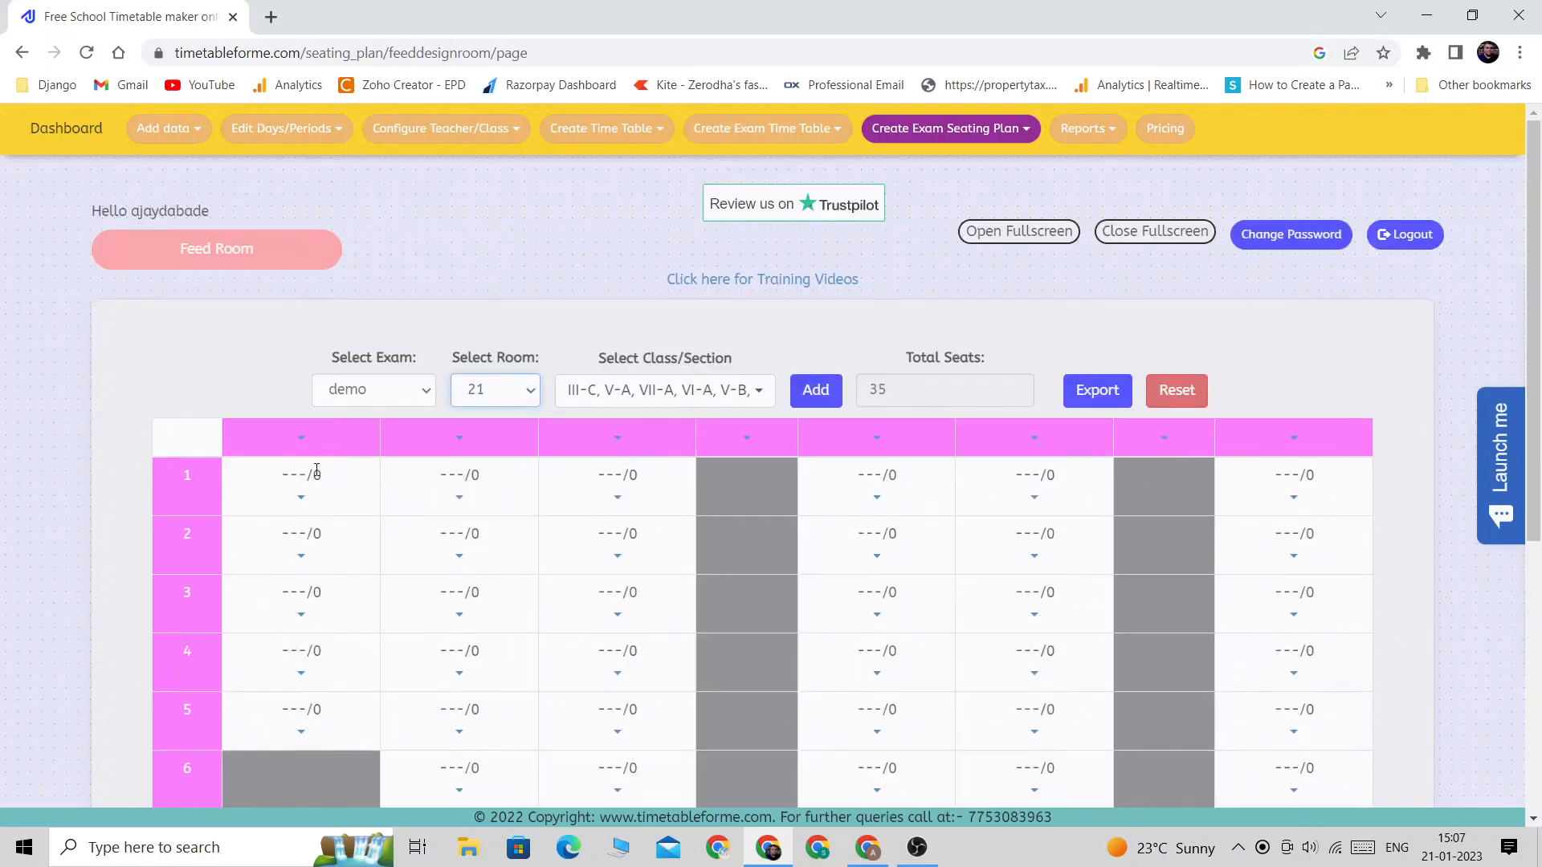
{"action": "left_click", "coordinate": [302, 444]}
{"action": "left_click", "coordinate": [298, 535]}
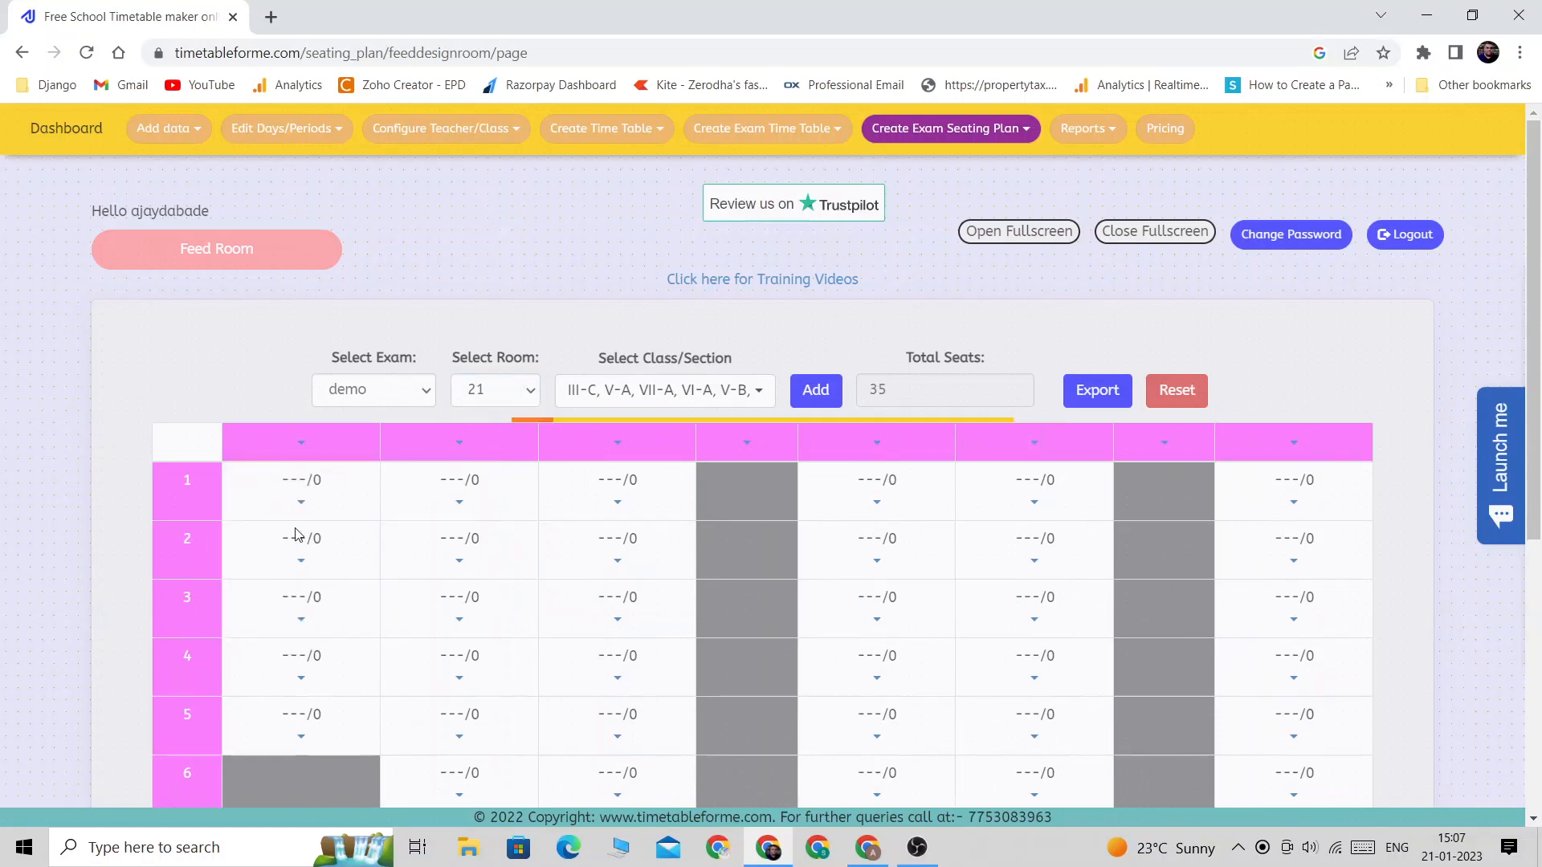
{"action": "scroll", "coordinate": [298, 535], "scroll_direction": "down", "scroll_amount": 2}
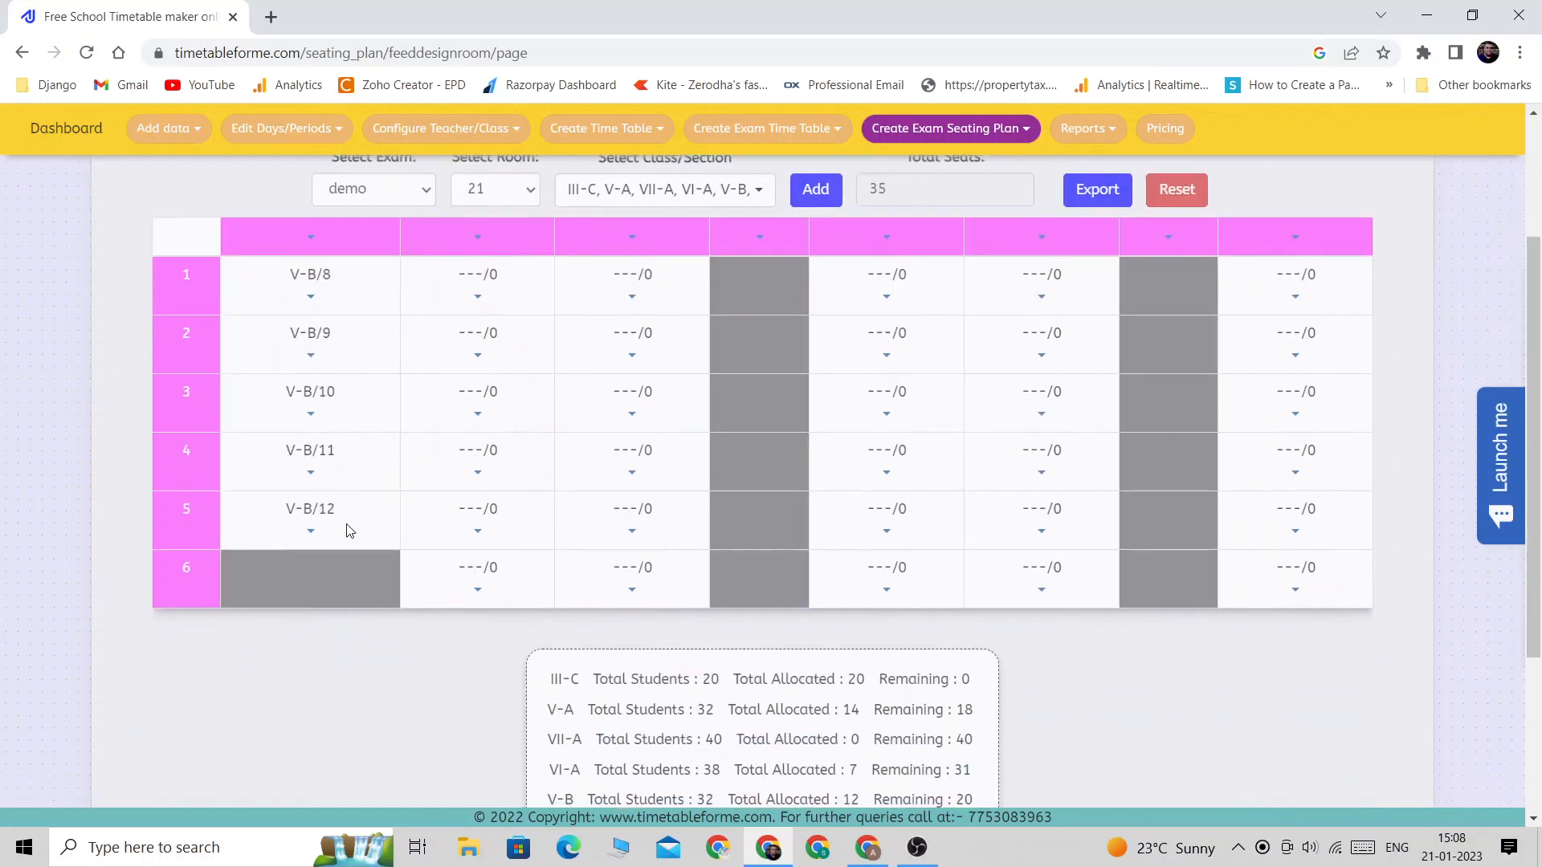
{"action": "scroll", "coordinate": [347, 530], "scroll_direction": "down", "scroll_amount": 1}
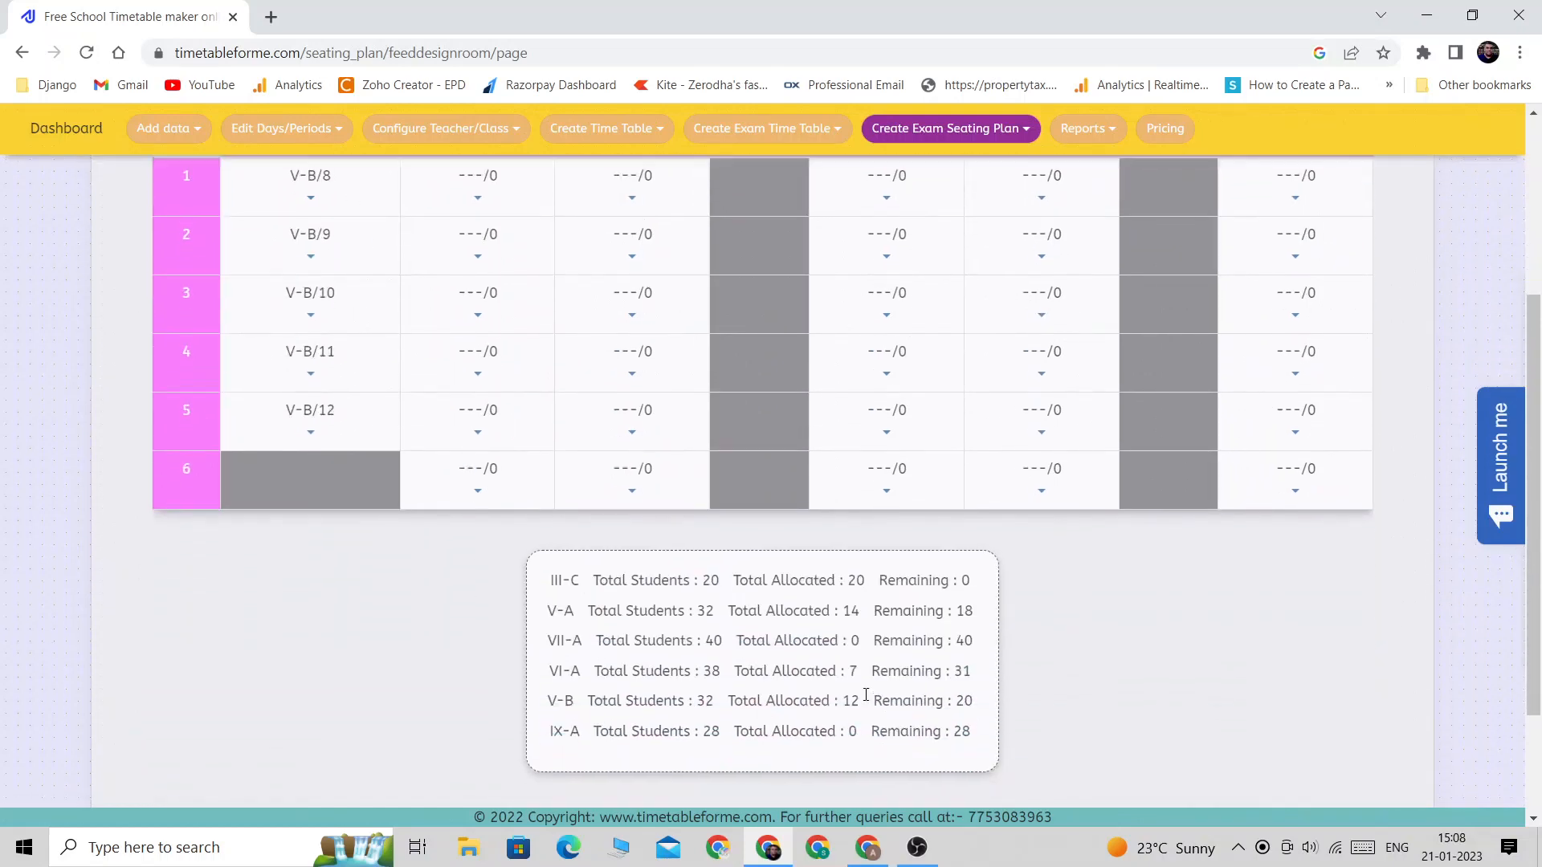
{"action": "scroll", "coordinate": [865, 695], "scroll_direction": "up", "scroll_amount": 2}
{"action": "left_click", "coordinate": [475, 344]}
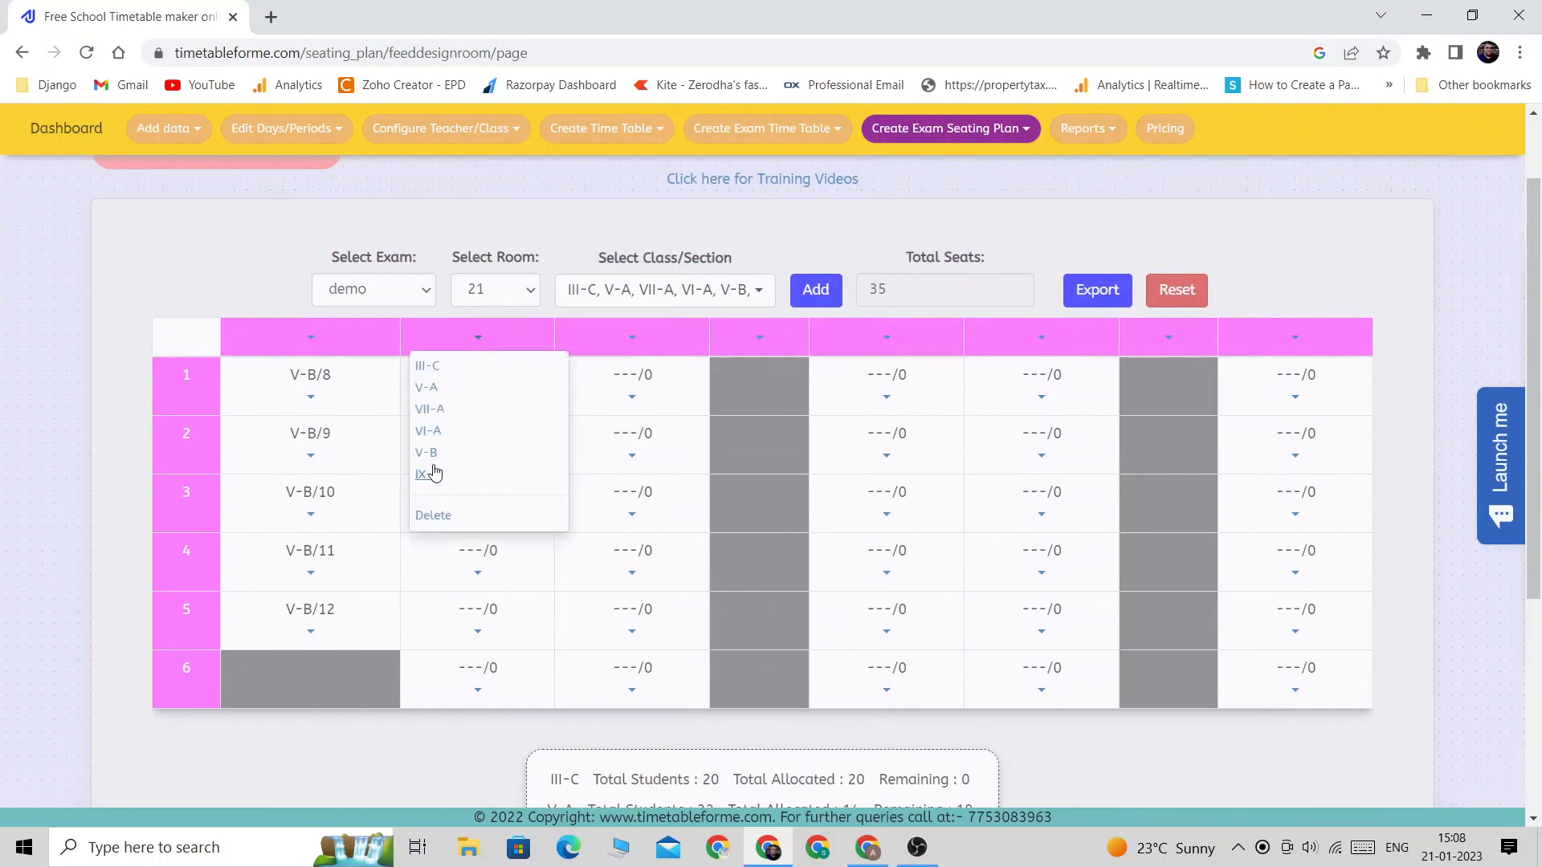
{"action": "left_click", "coordinate": [428, 431]}
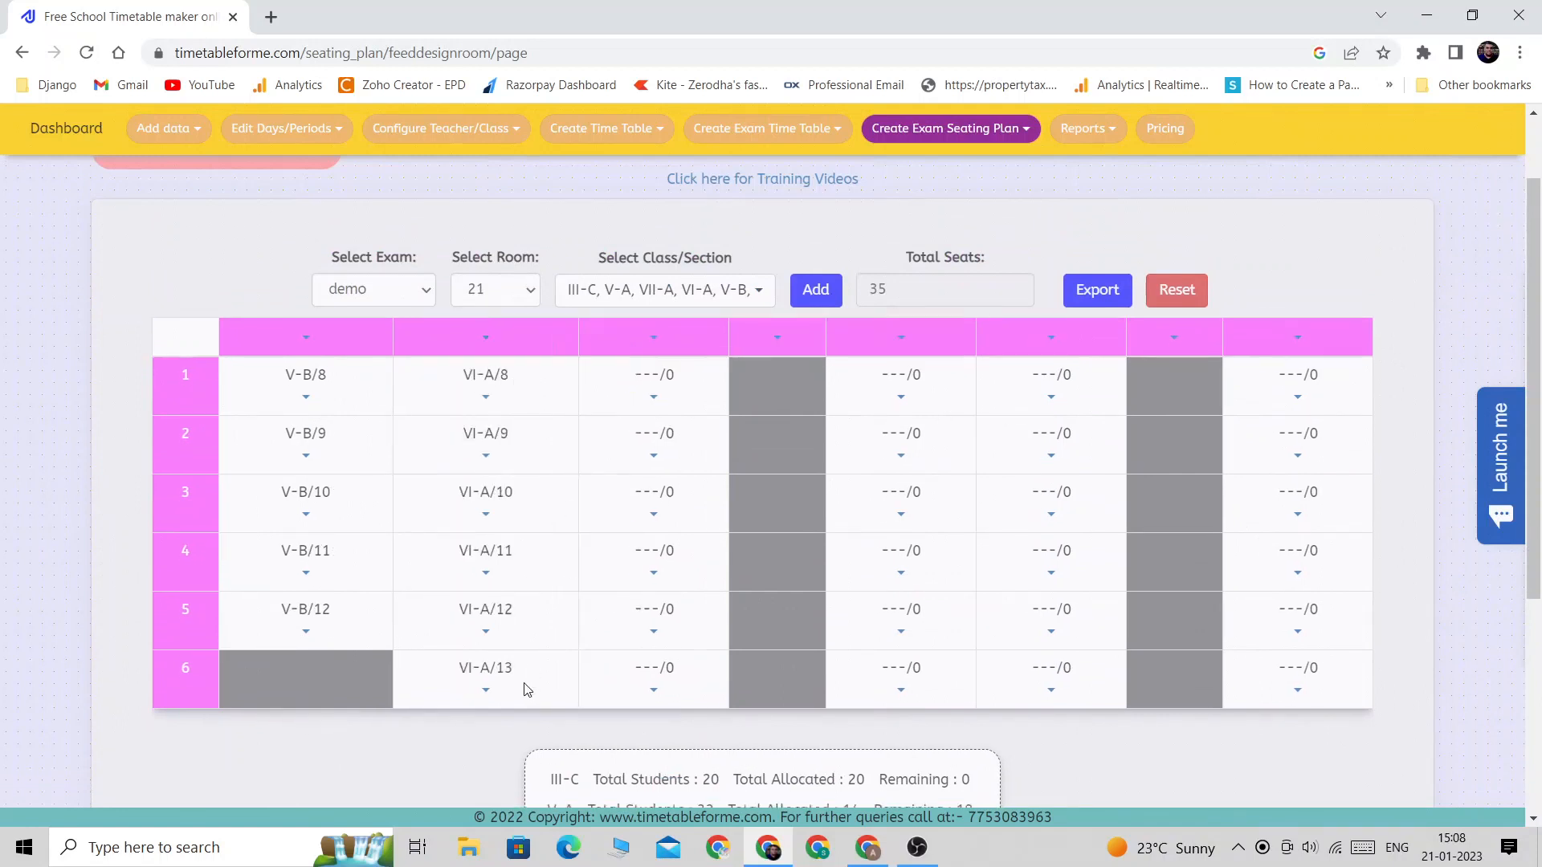
Compare the first and last VI-A seats in room 20 with the first VI-A seat in room 21.
{"action": "left_click", "coordinate": [493, 291]}
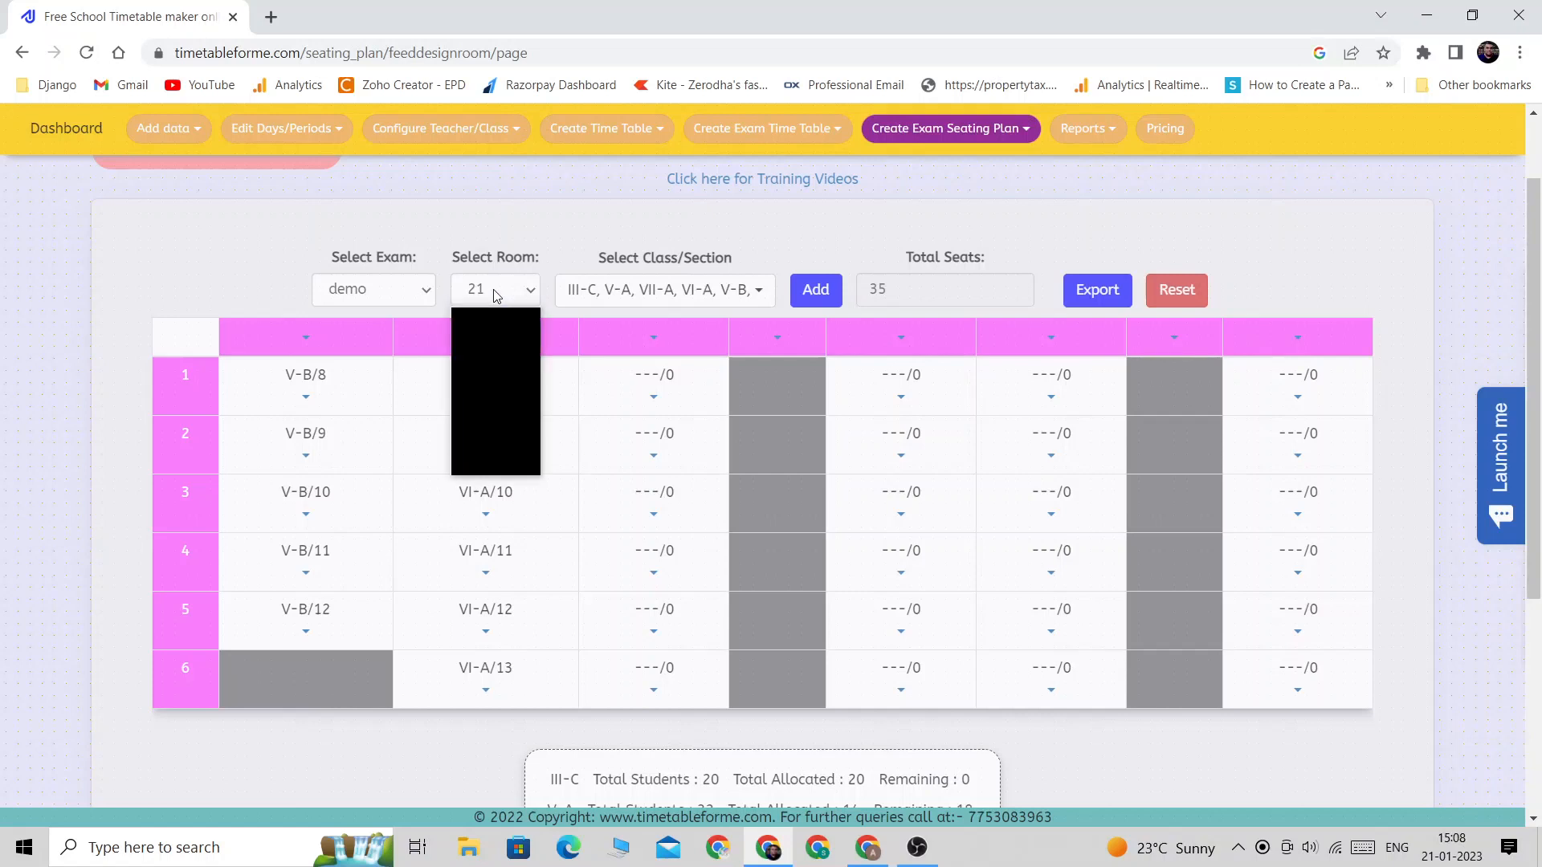
{"action": "left_click", "coordinate": [477, 449]}
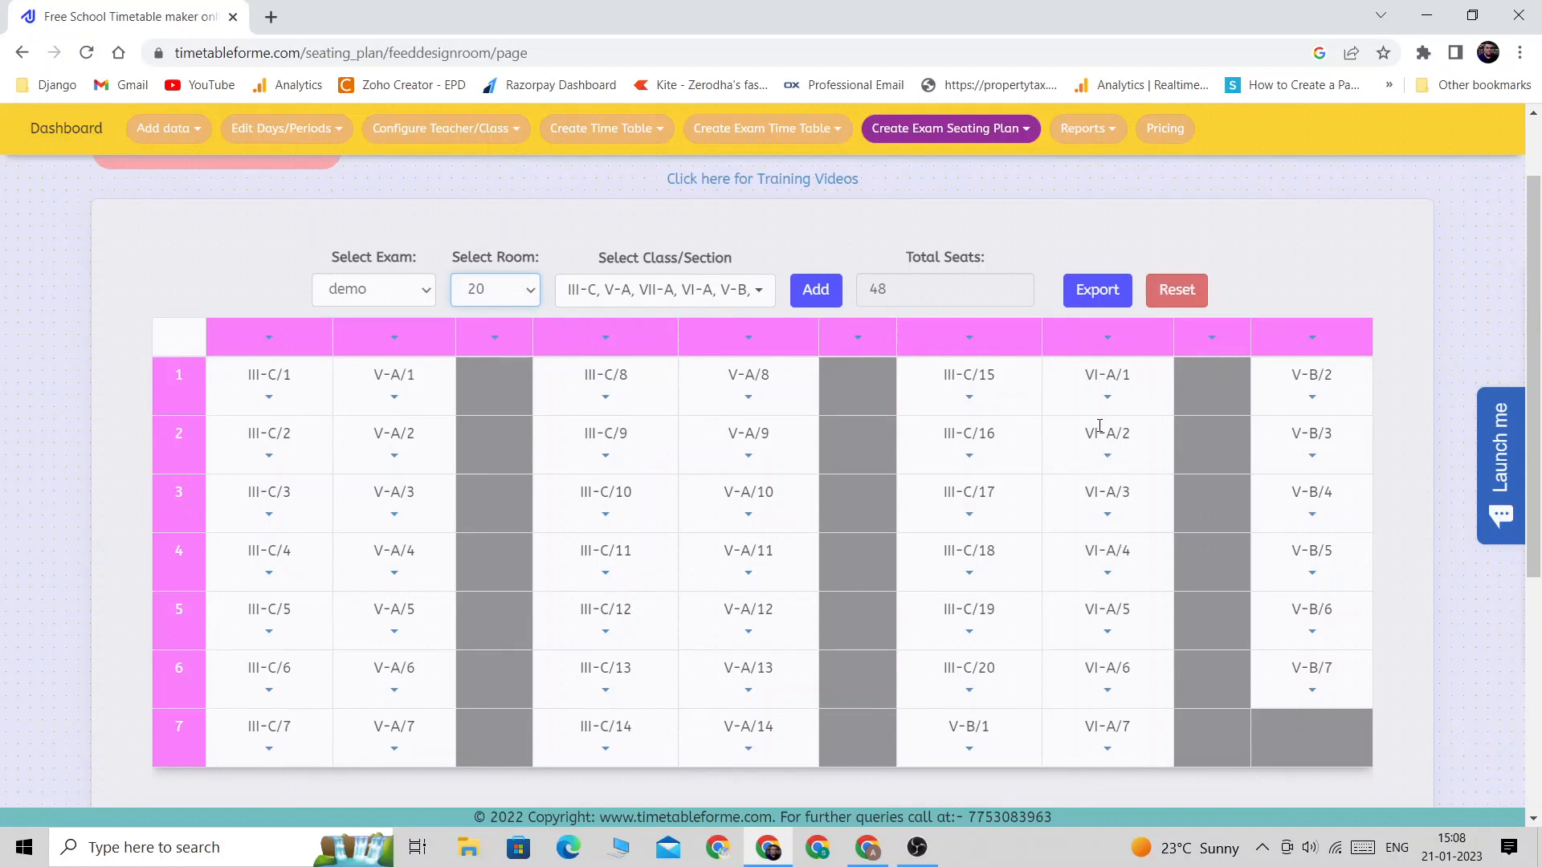
{"action": "left_click_drag", "start_coordinate": [1082, 375], "coordinate": [1135, 375]}
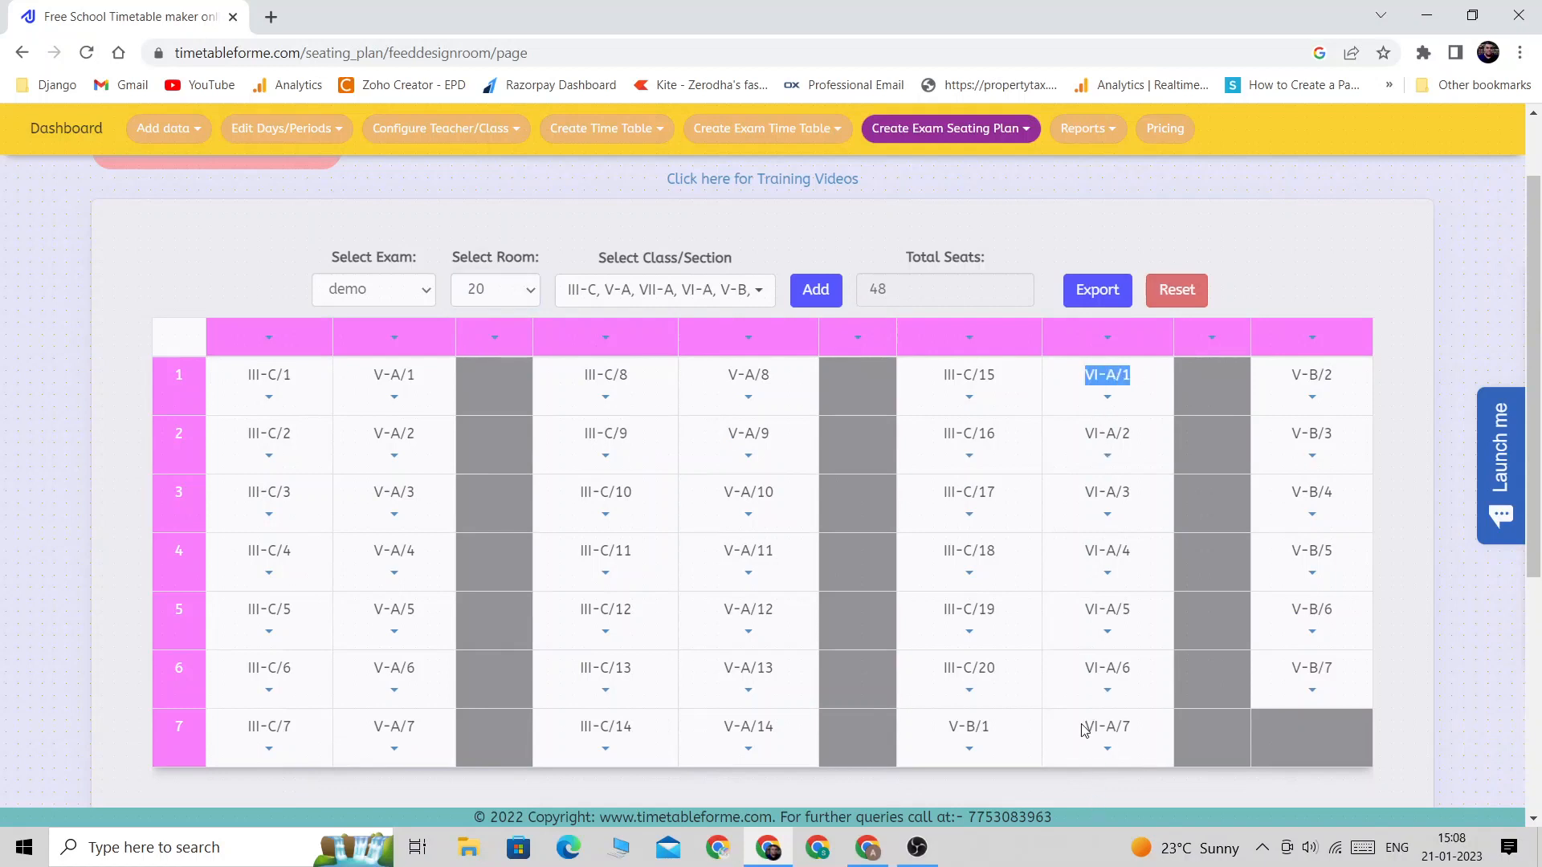
{"action": "left_click_drag", "start_coordinate": [1083, 726], "coordinate": [1150, 734]}
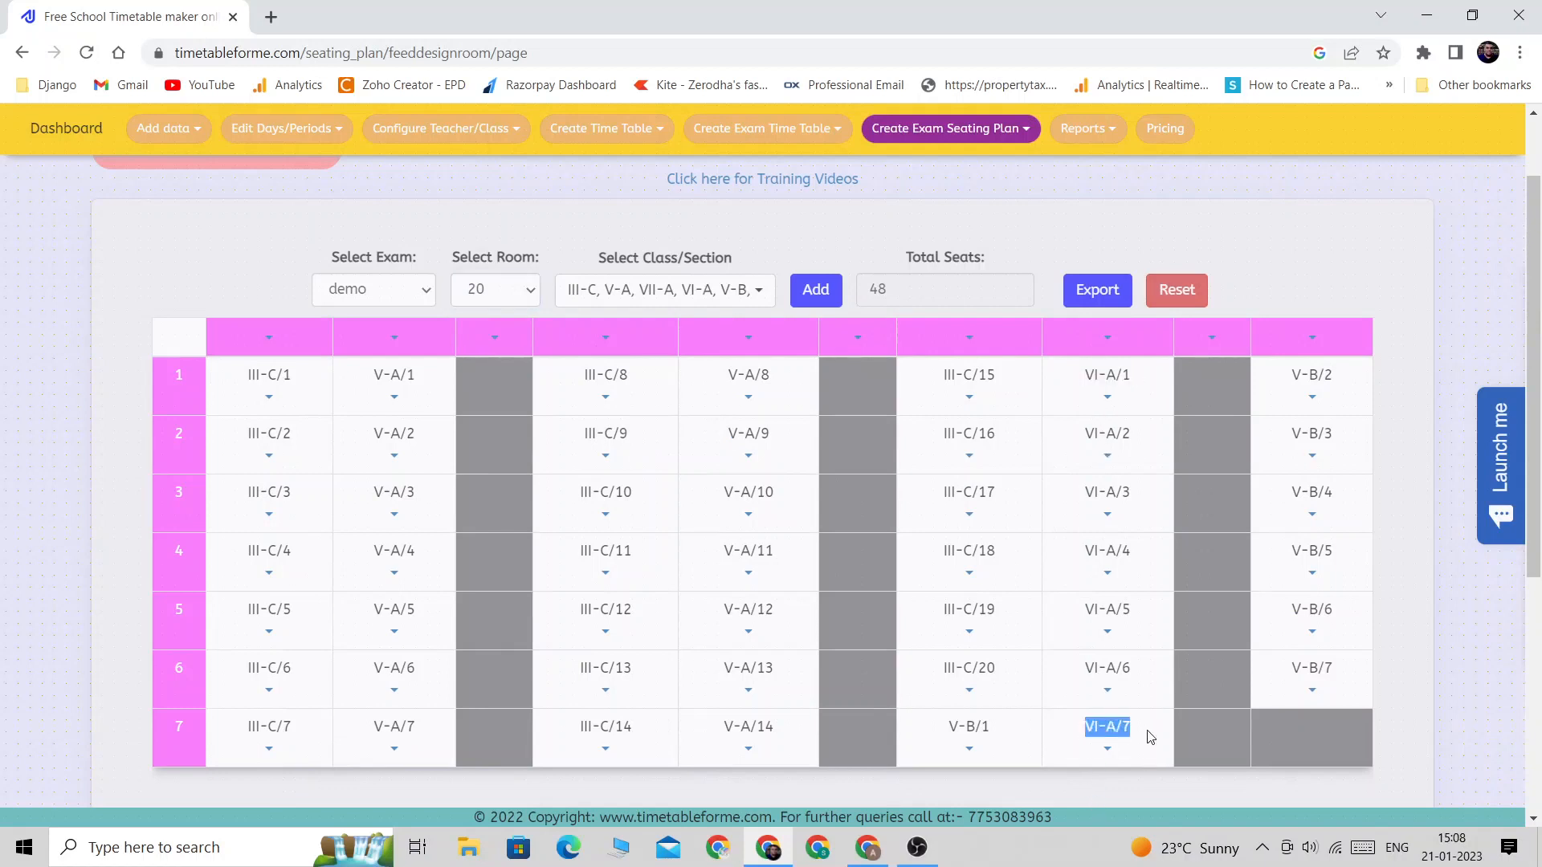
{"action": "left_click", "coordinate": [517, 297]}
{"action": "left_click", "coordinate": [498, 461]}
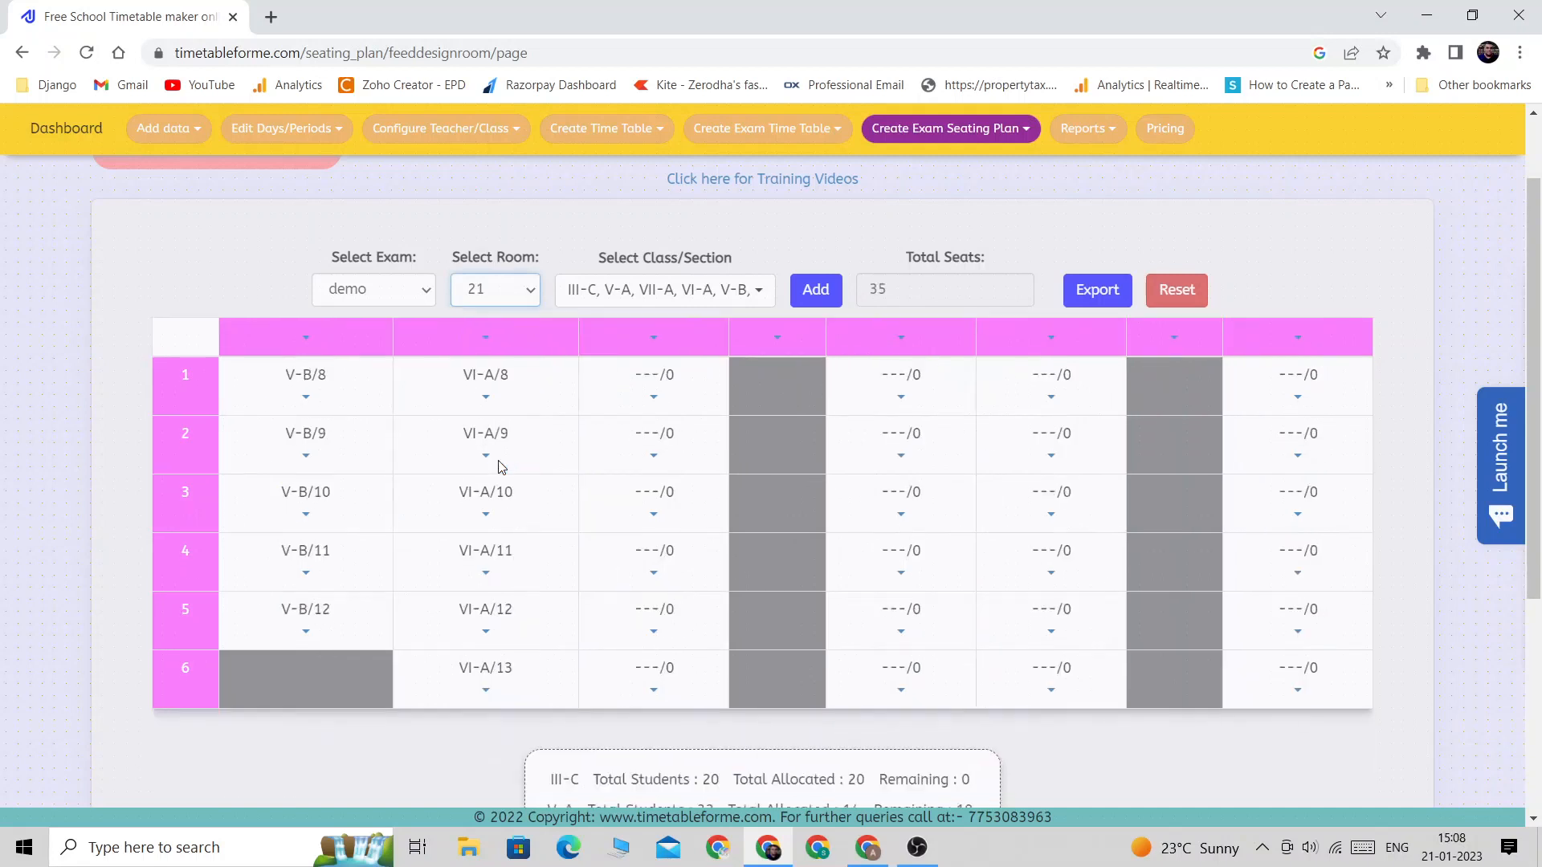
{"action": "left_click_drag", "start_coordinate": [463, 374], "coordinate": [511, 376]}
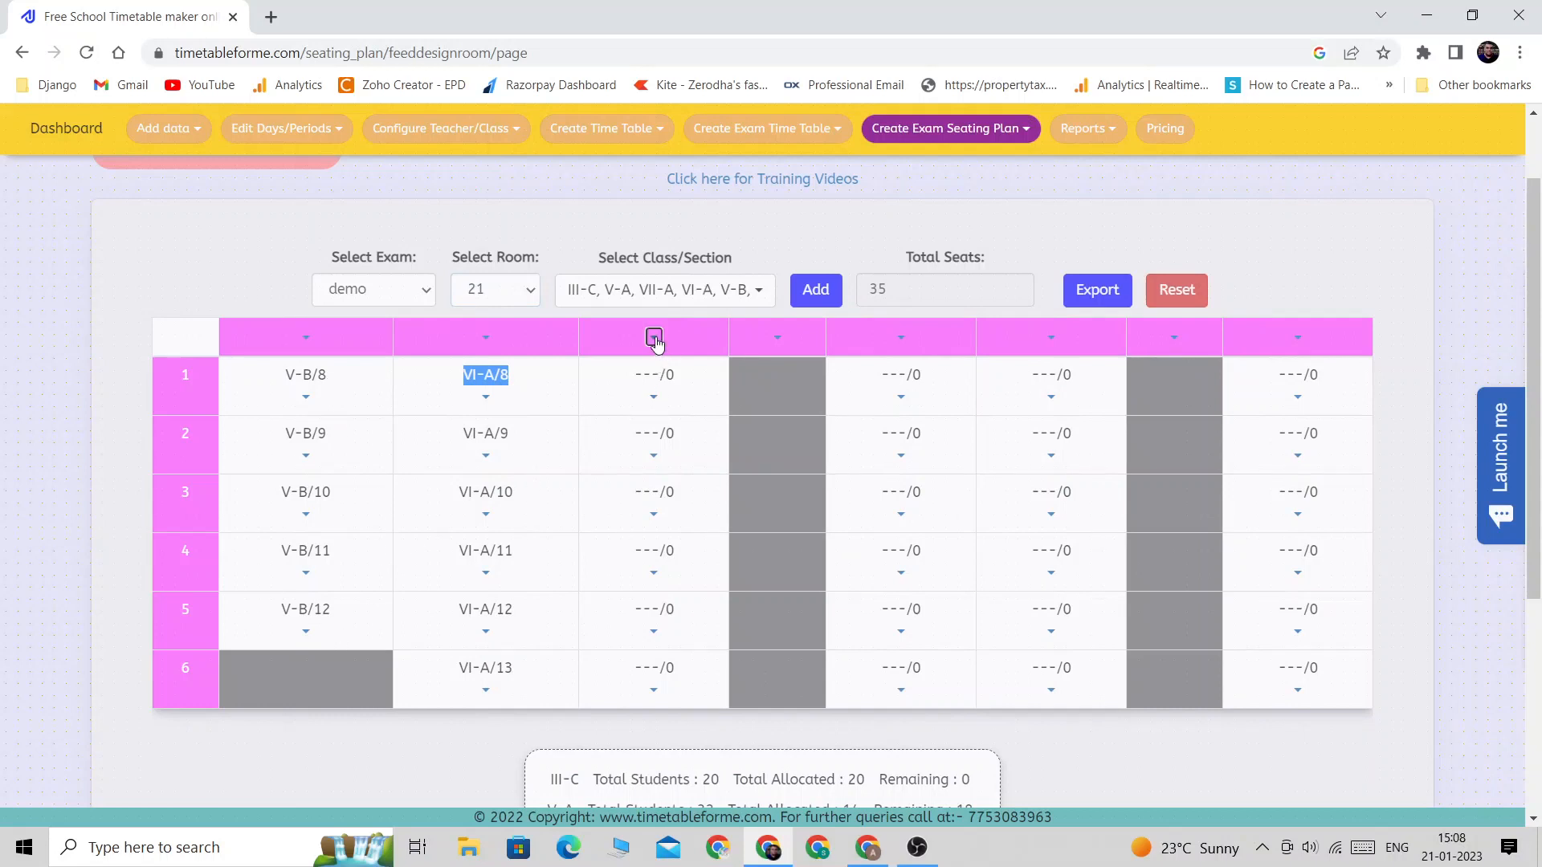
Fill room 21's third column with V-B students.
{"action": "left_click", "coordinate": [654, 337]}
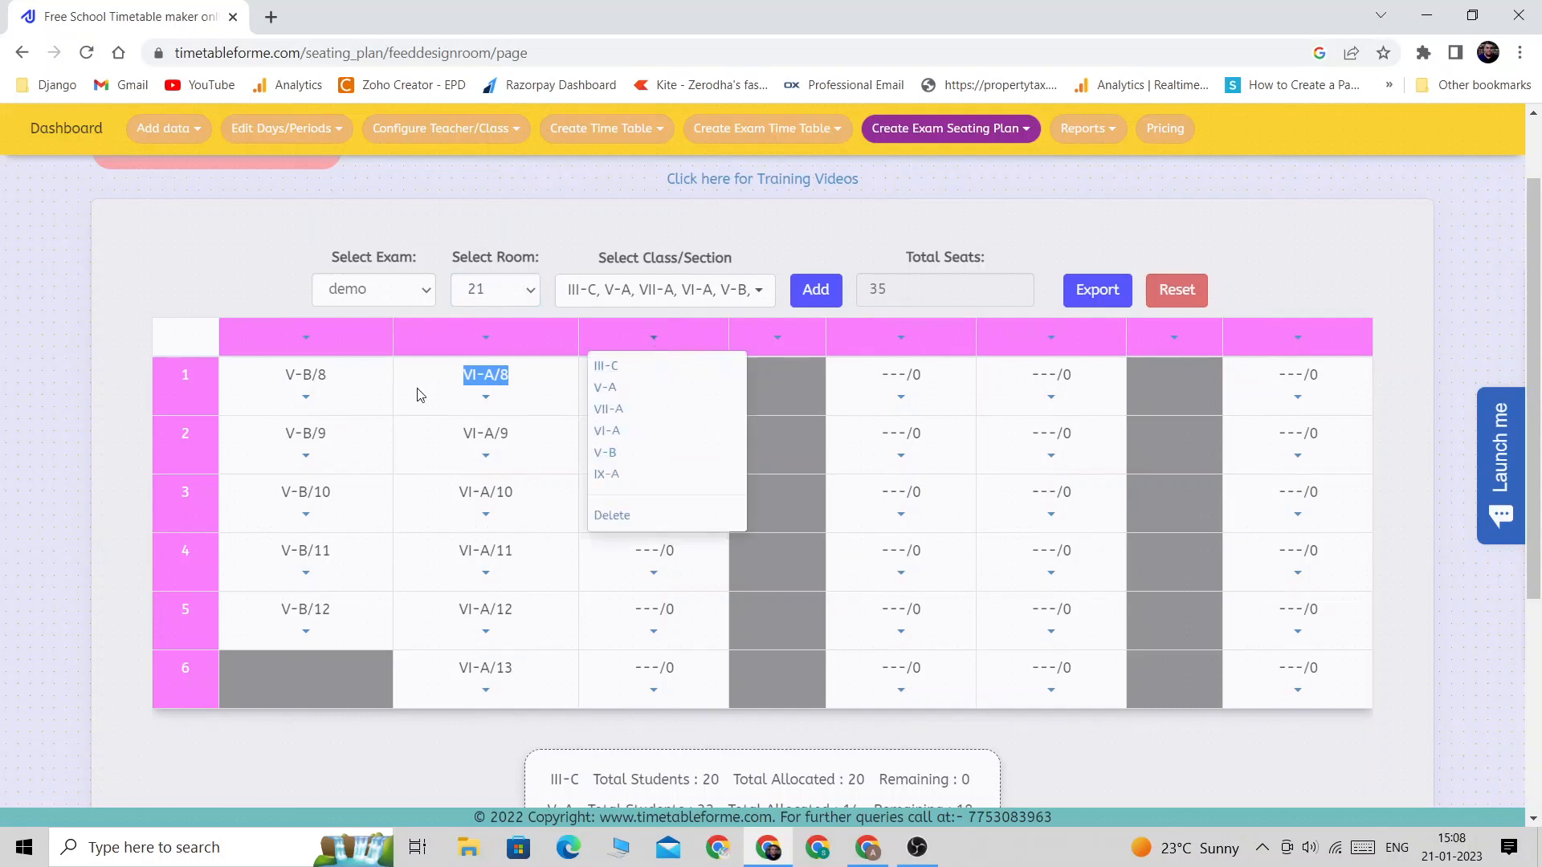
{"action": "left_click", "coordinate": [566, 366]}
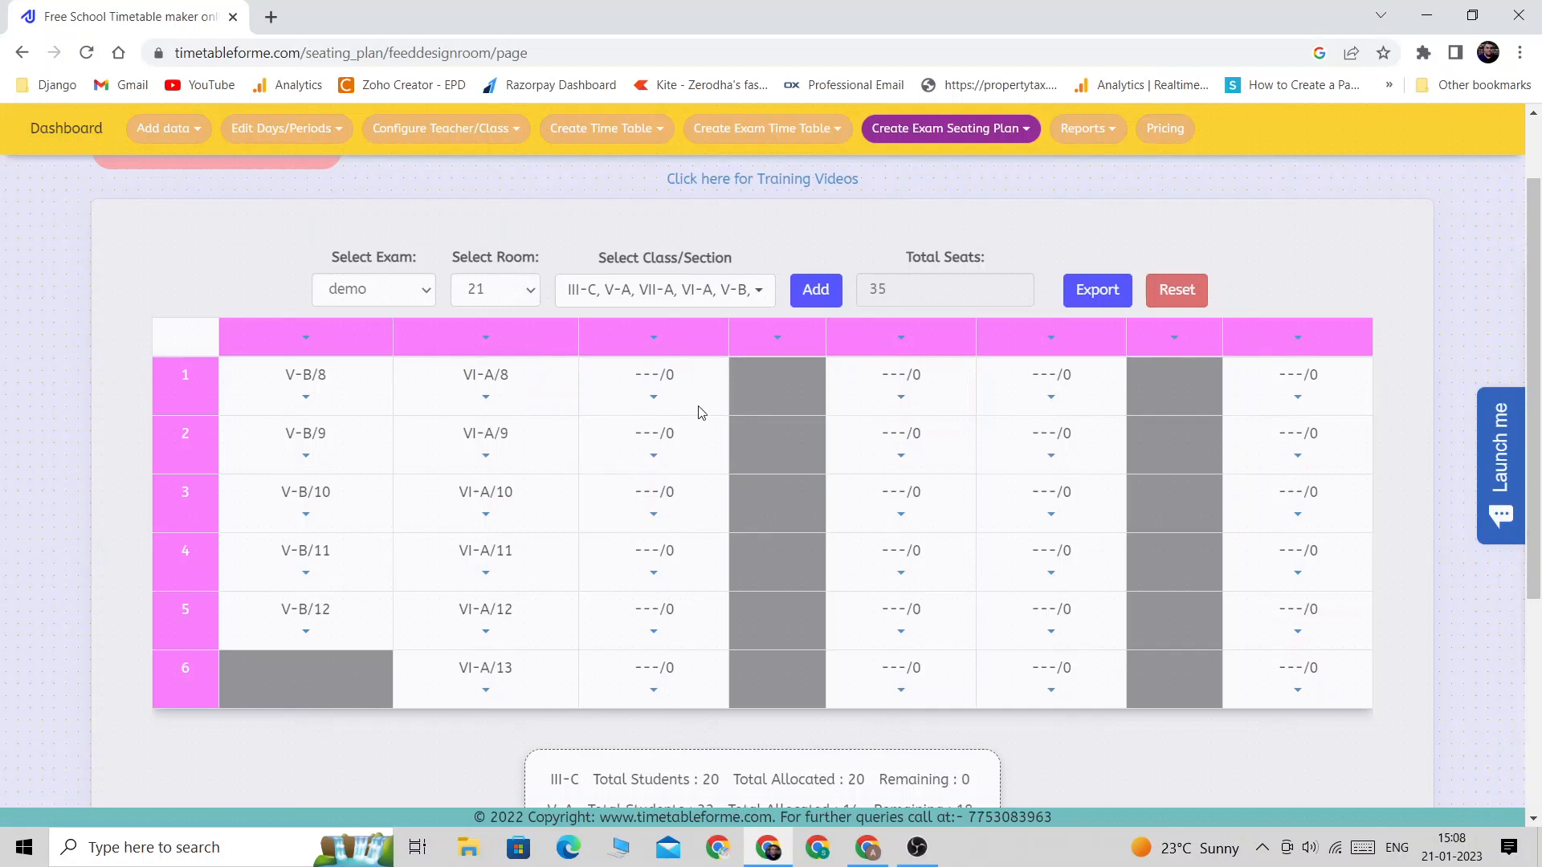
{"action": "left_click", "coordinate": [652, 402]}
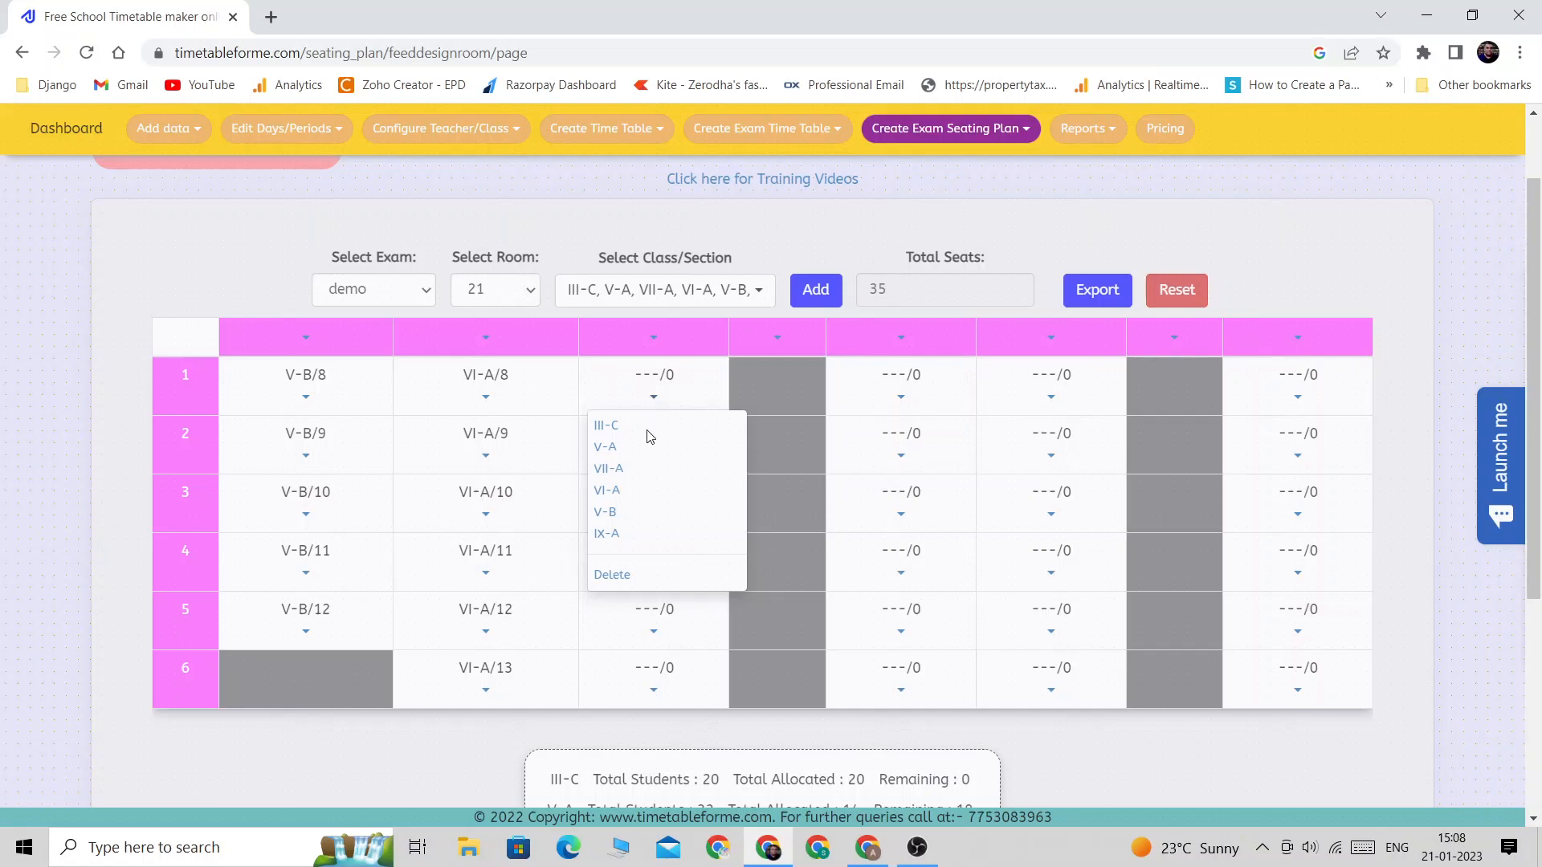
{"action": "left_click", "coordinate": [620, 514]}
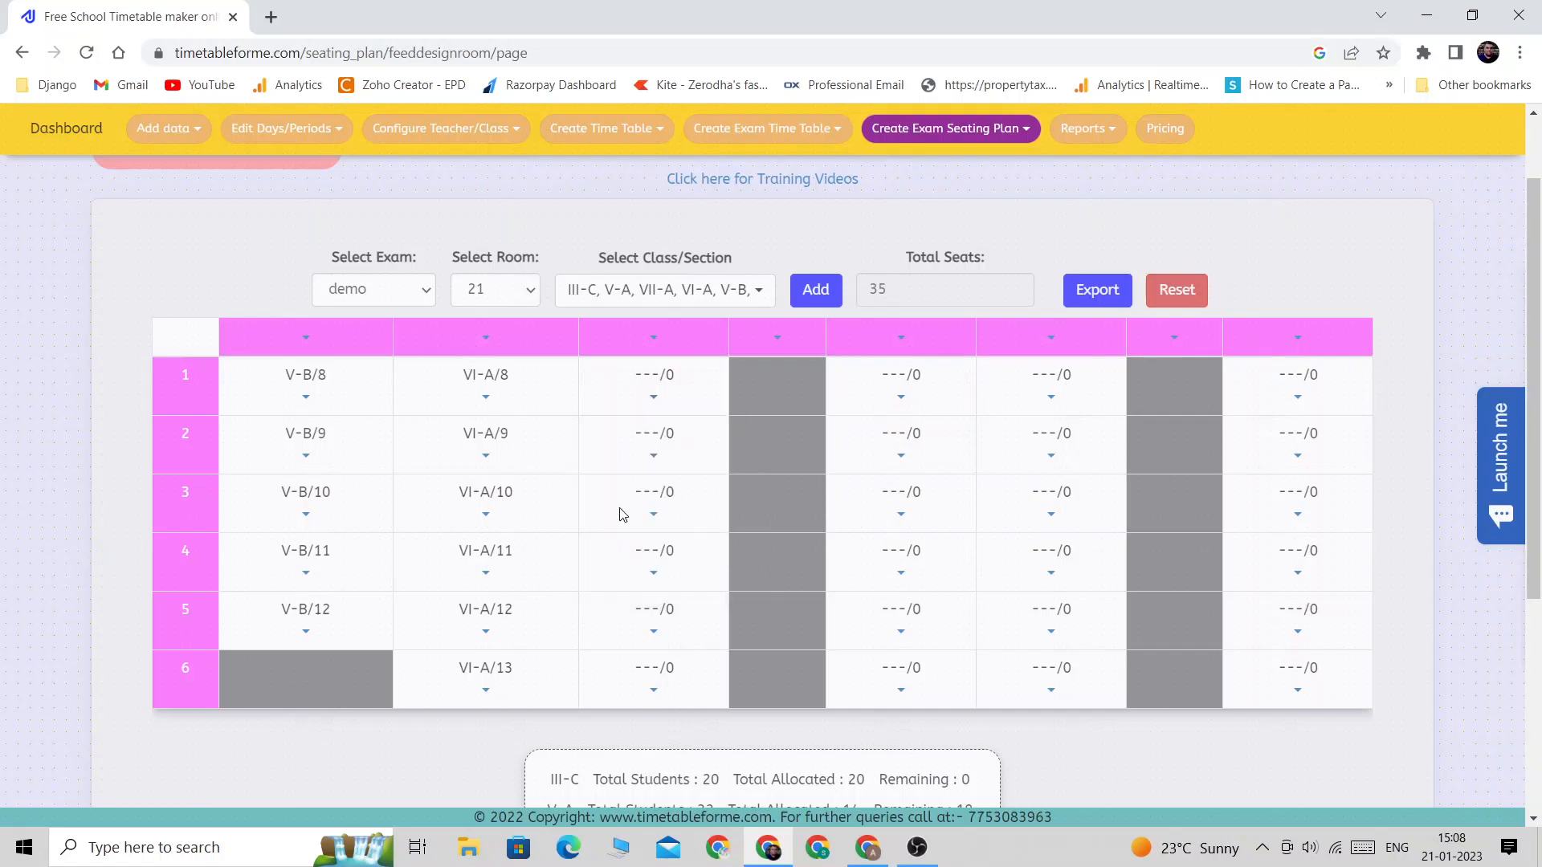
{"action": "left_click", "coordinate": [672, 367]}
{"action": "left_click", "coordinate": [607, 454]}
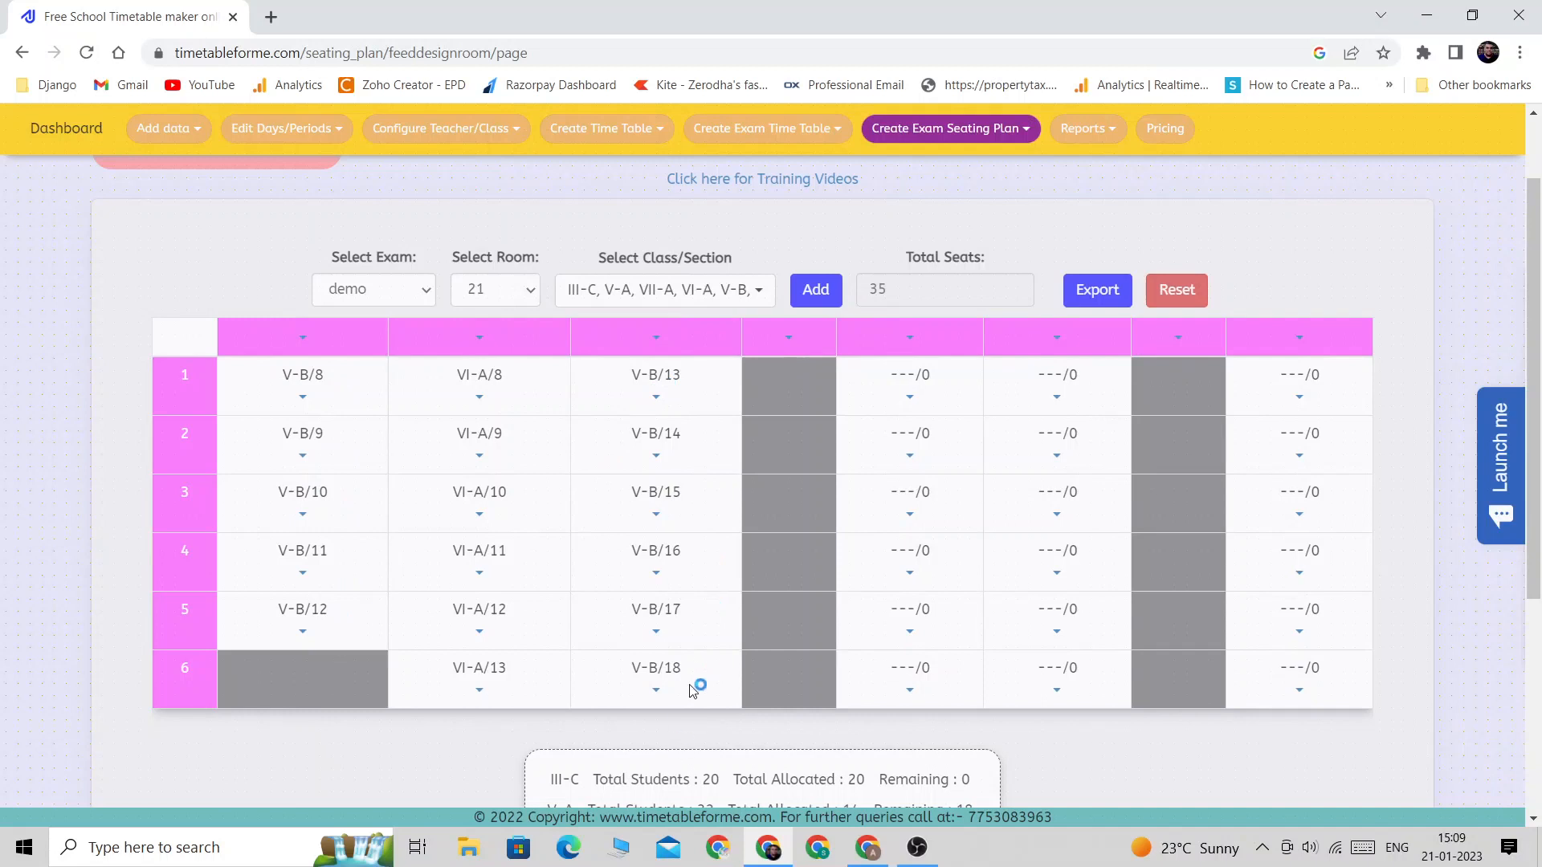
Fill room 21's last three open columns with VI-A, V-B and VI-A students in that order, and check the remaining students per section.
{"action": "left_click", "coordinate": [911, 342]}
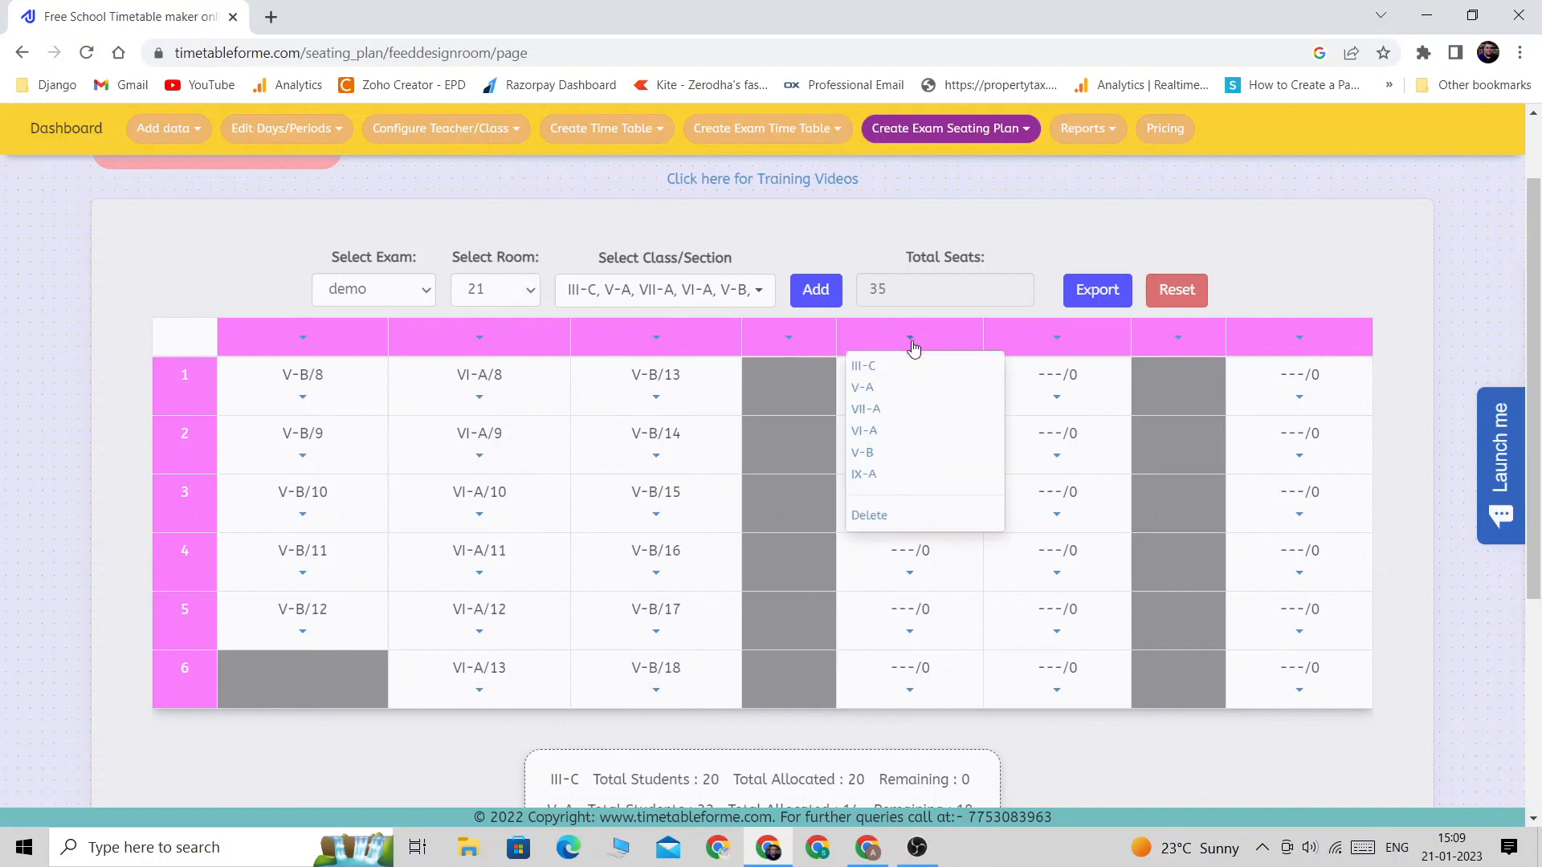
{"action": "left_click", "coordinate": [864, 432]}
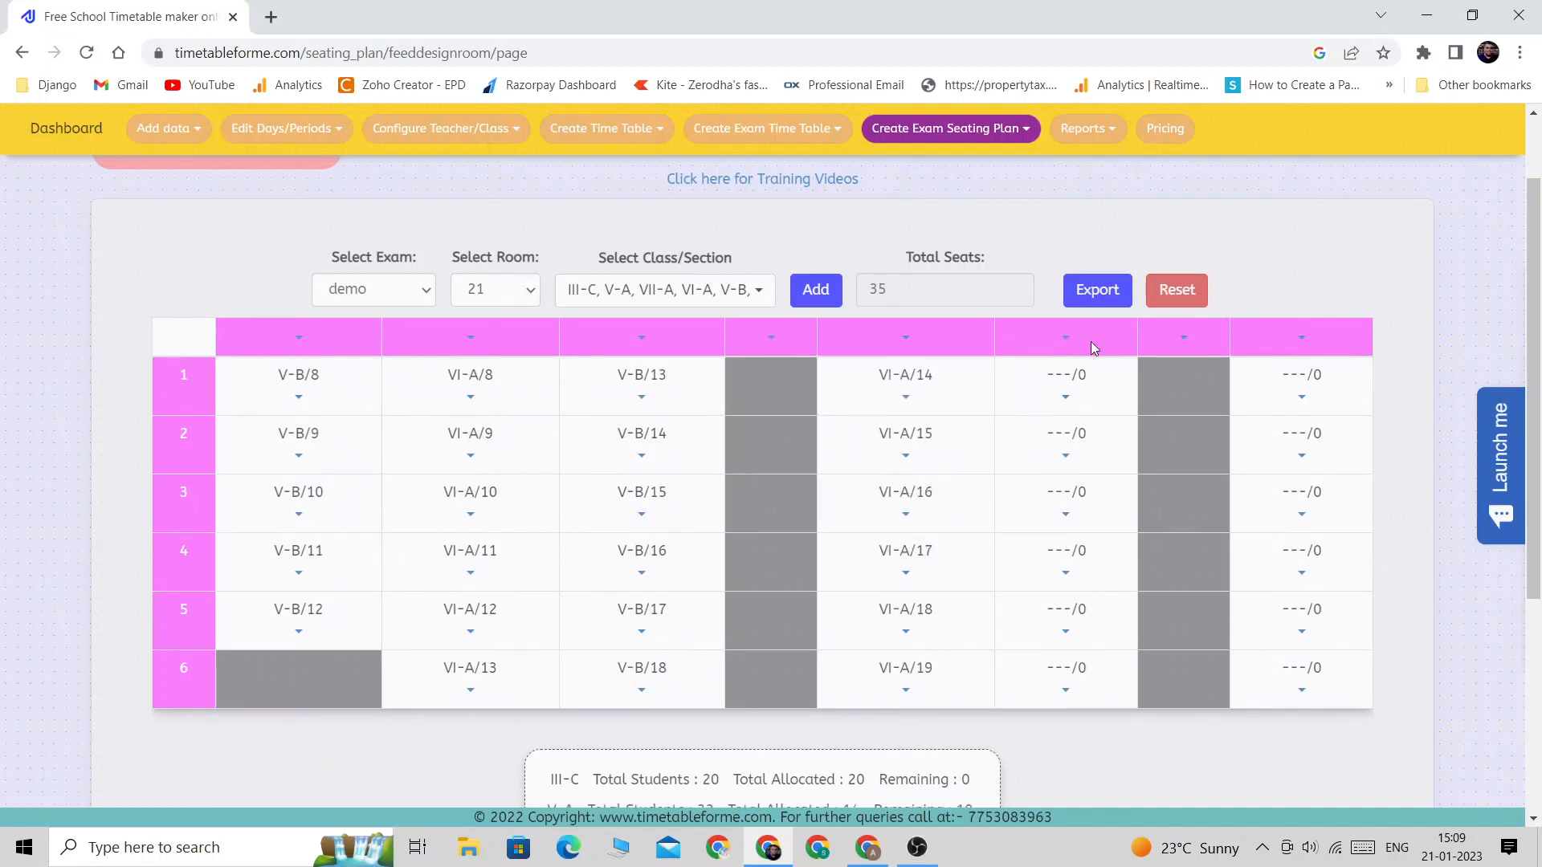
{"action": "left_click", "coordinate": [1066, 337]}
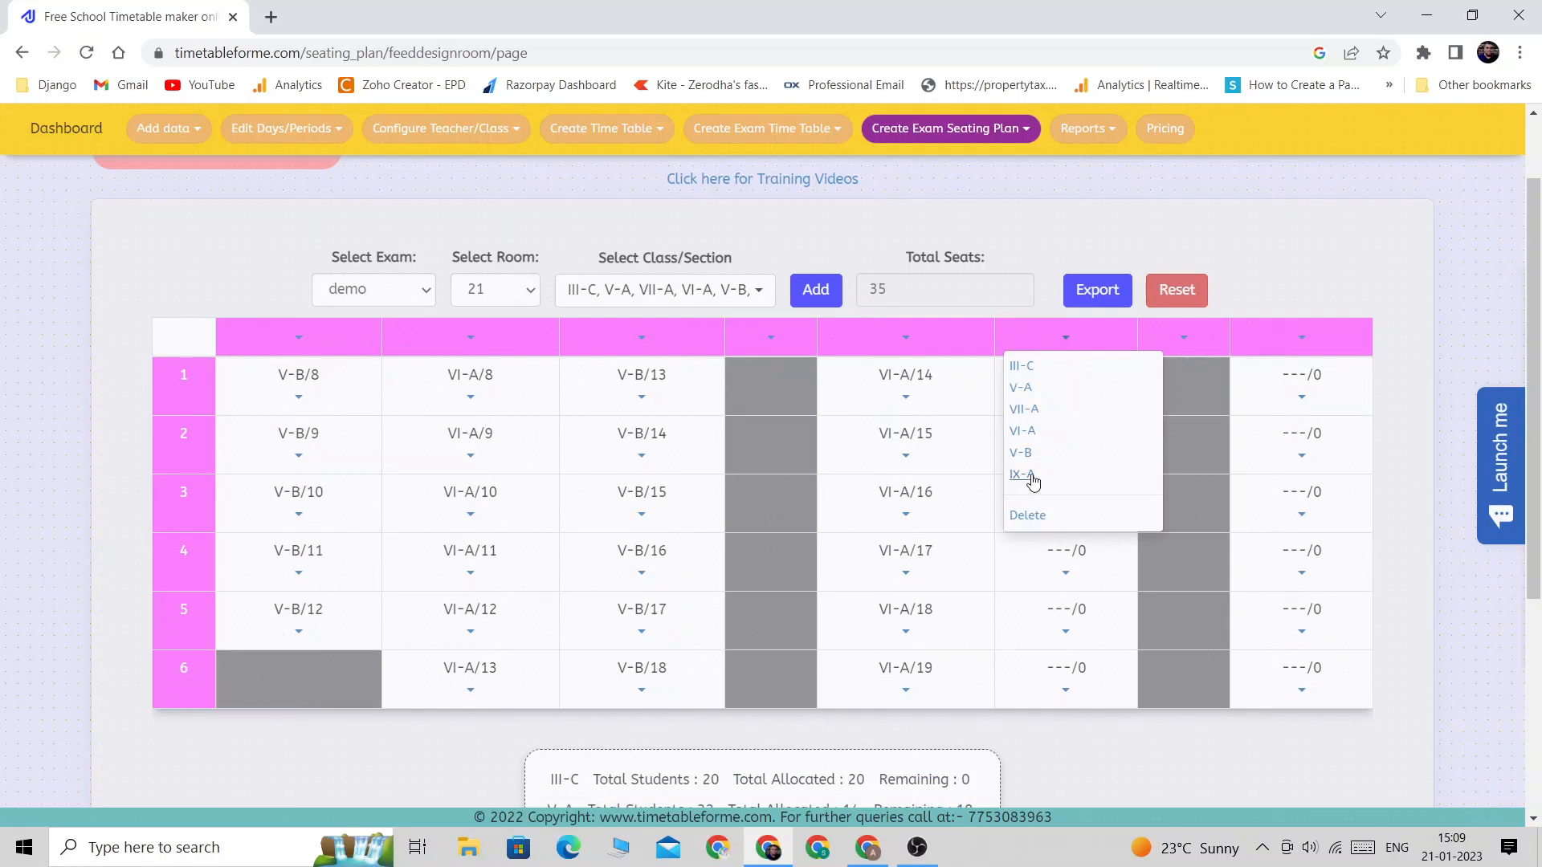
{"action": "left_click", "coordinate": [1021, 453]}
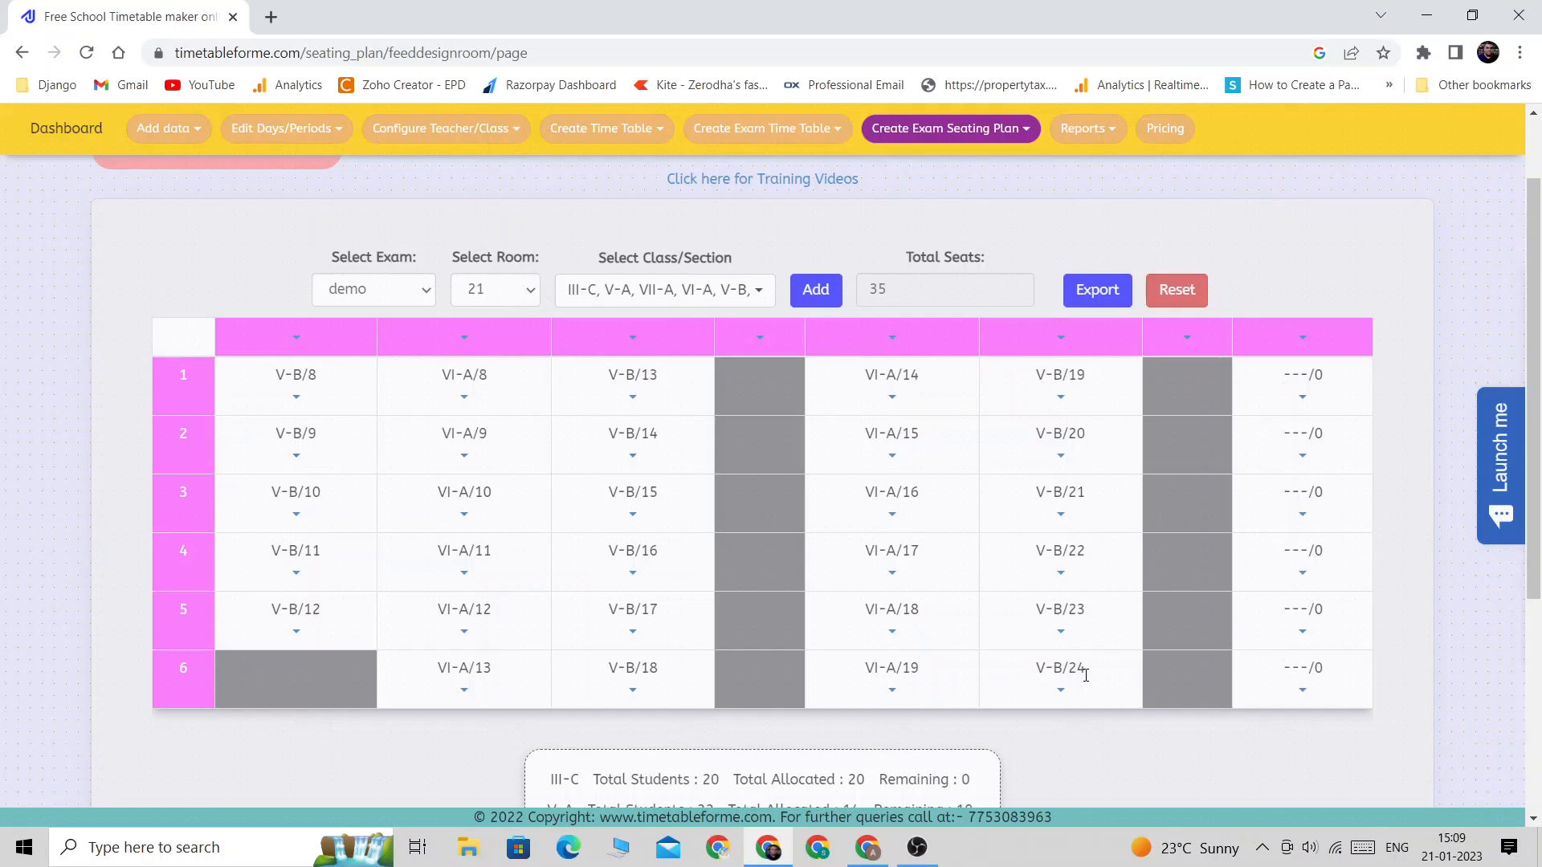
{"action": "left_click", "coordinate": [1303, 341]}
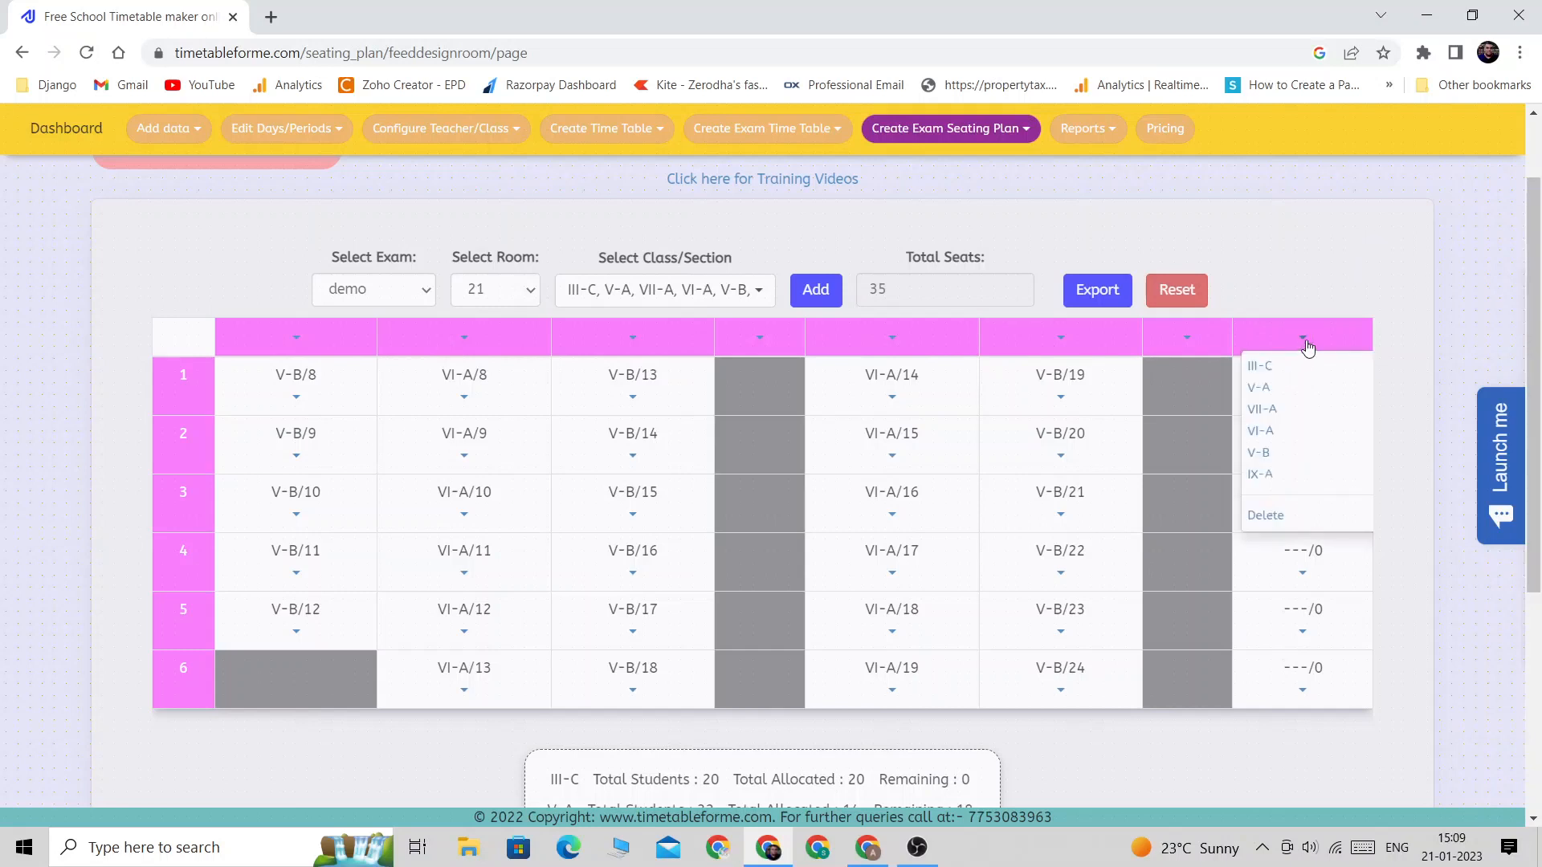
{"action": "left_click", "coordinate": [1267, 438]}
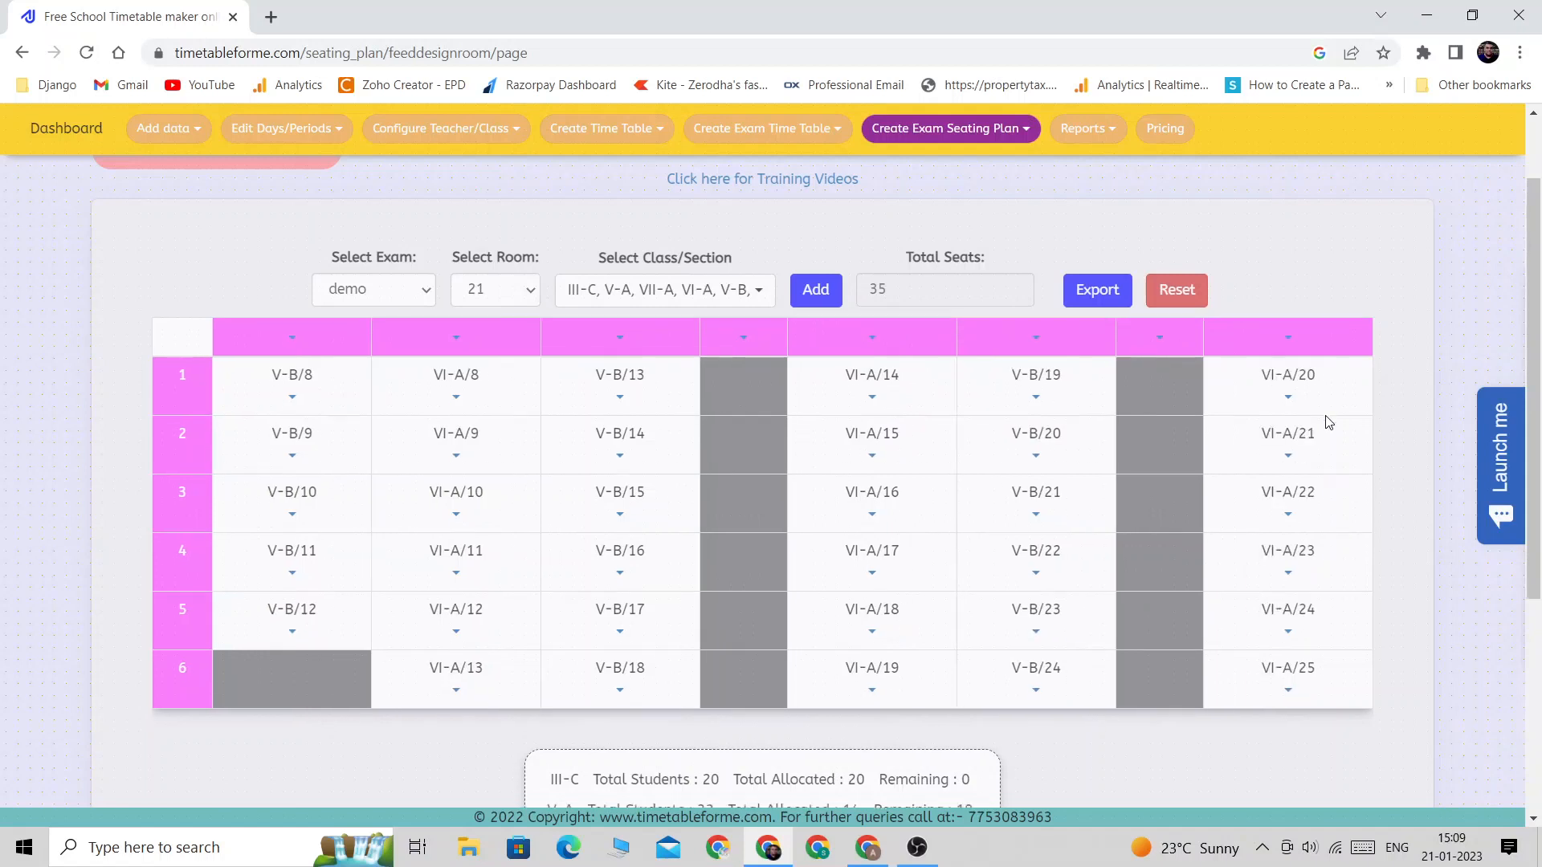
{"action": "scroll", "coordinate": [1323, 422], "scroll_direction": "down", "scroll_amount": 4}
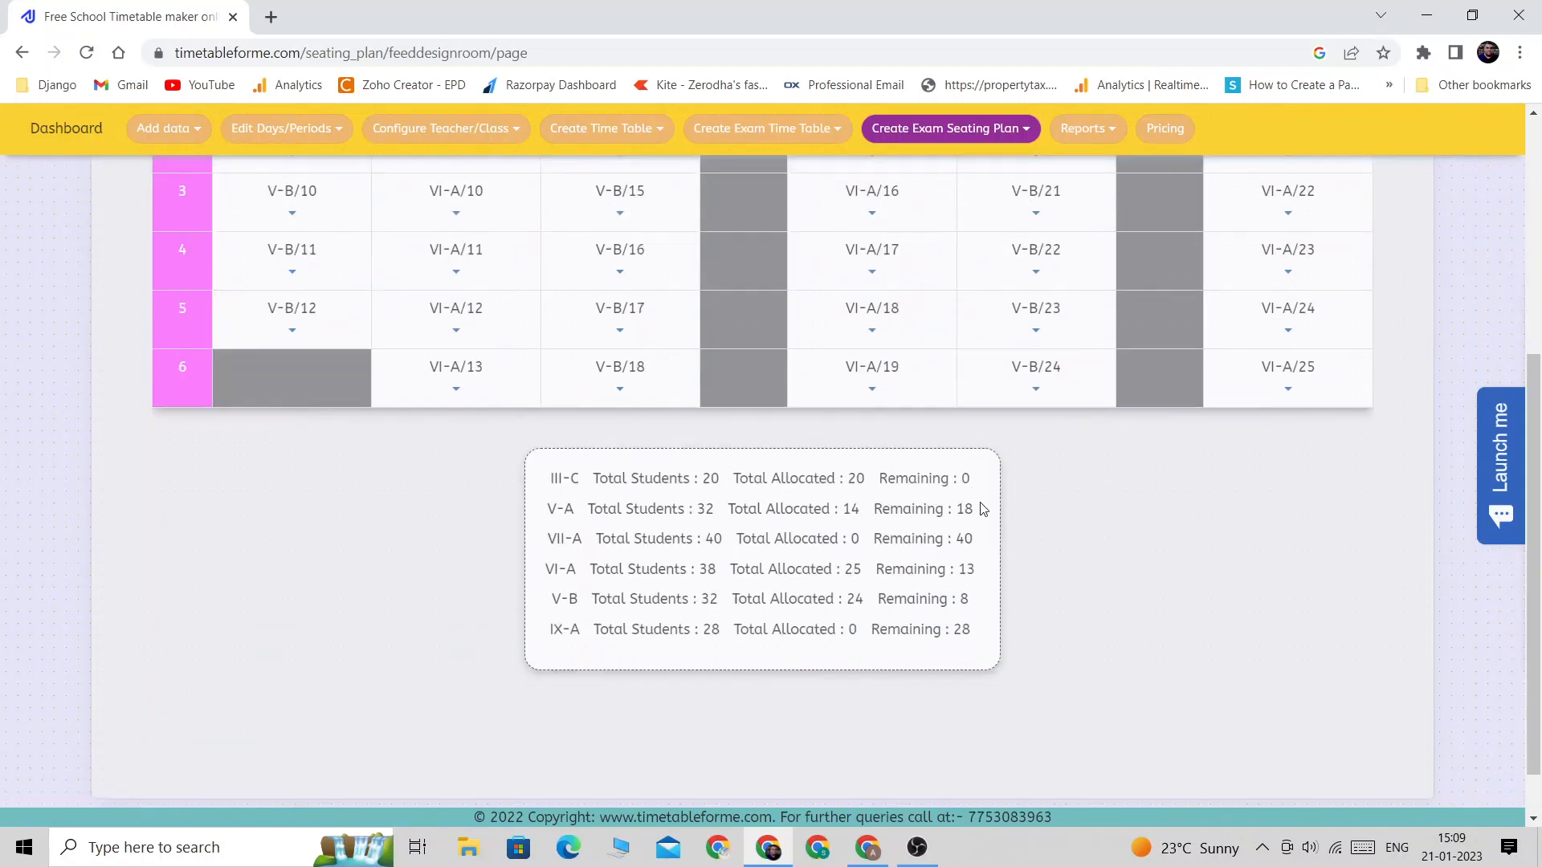
{"action": "double_click", "coordinate": [964, 599]}
{"action": "scroll", "coordinate": [975, 615], "scroll_direction": "up", "scroll_amount": 4}
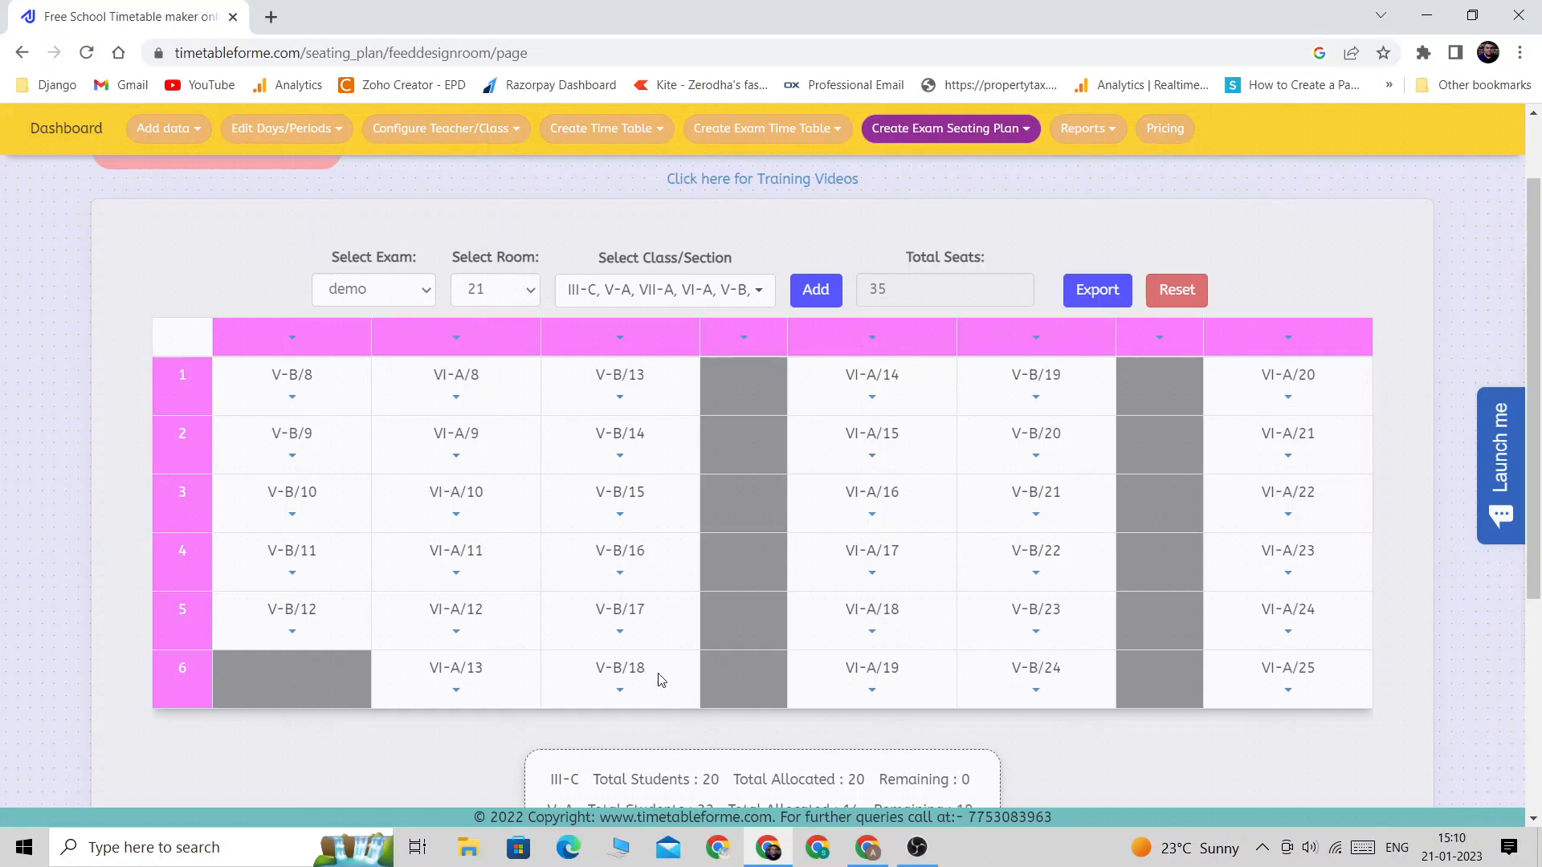
Clear the V-B students from room 21's third column.
{"action": "left_click", "coordinate": [620, 338]}
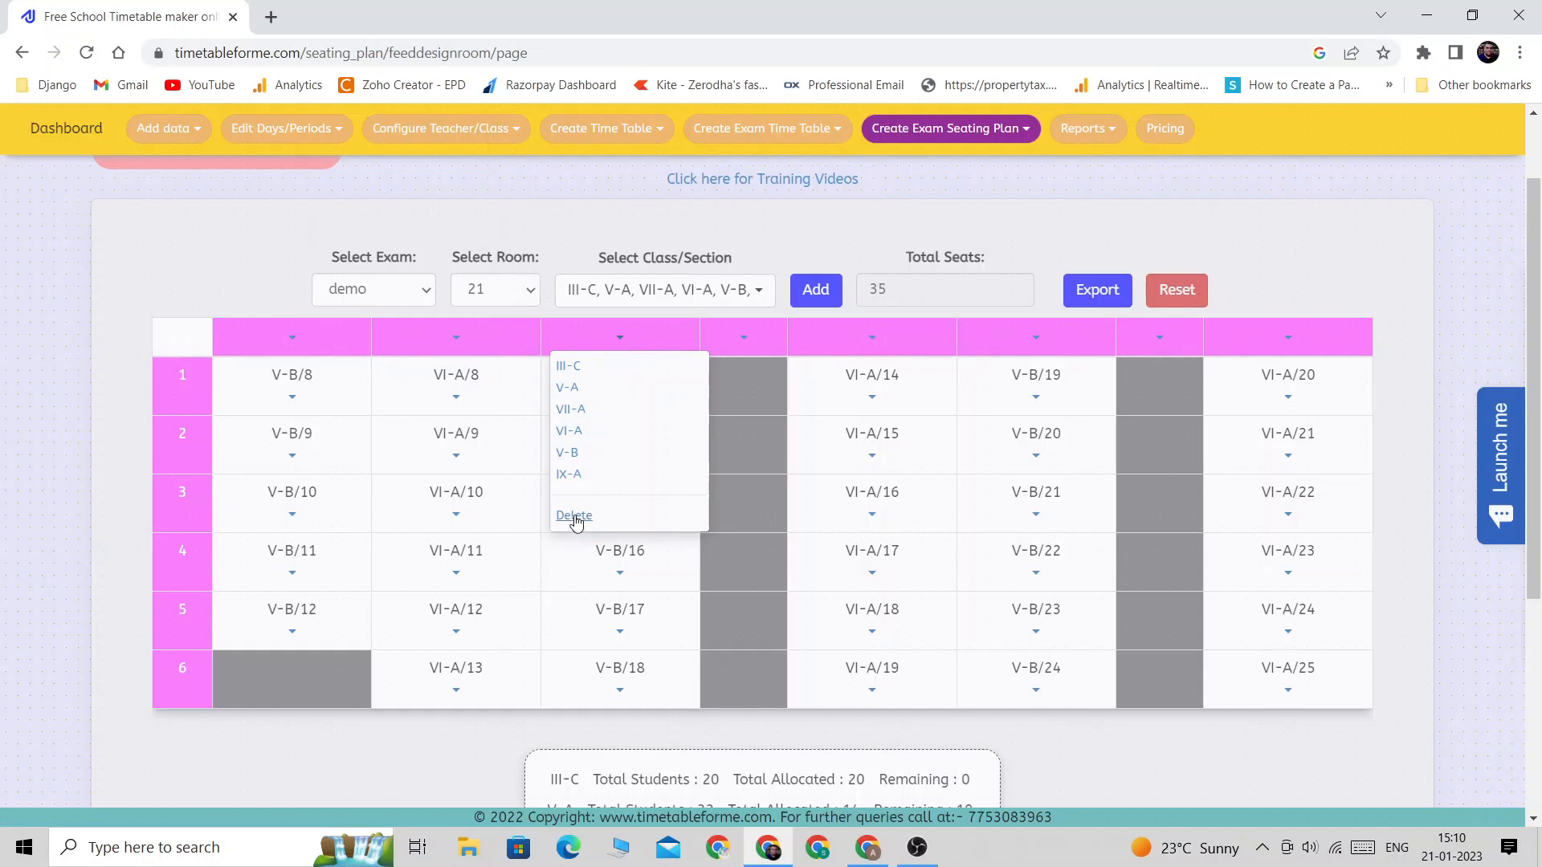
{"action": "left_click", "coordinate": [666, 349]}
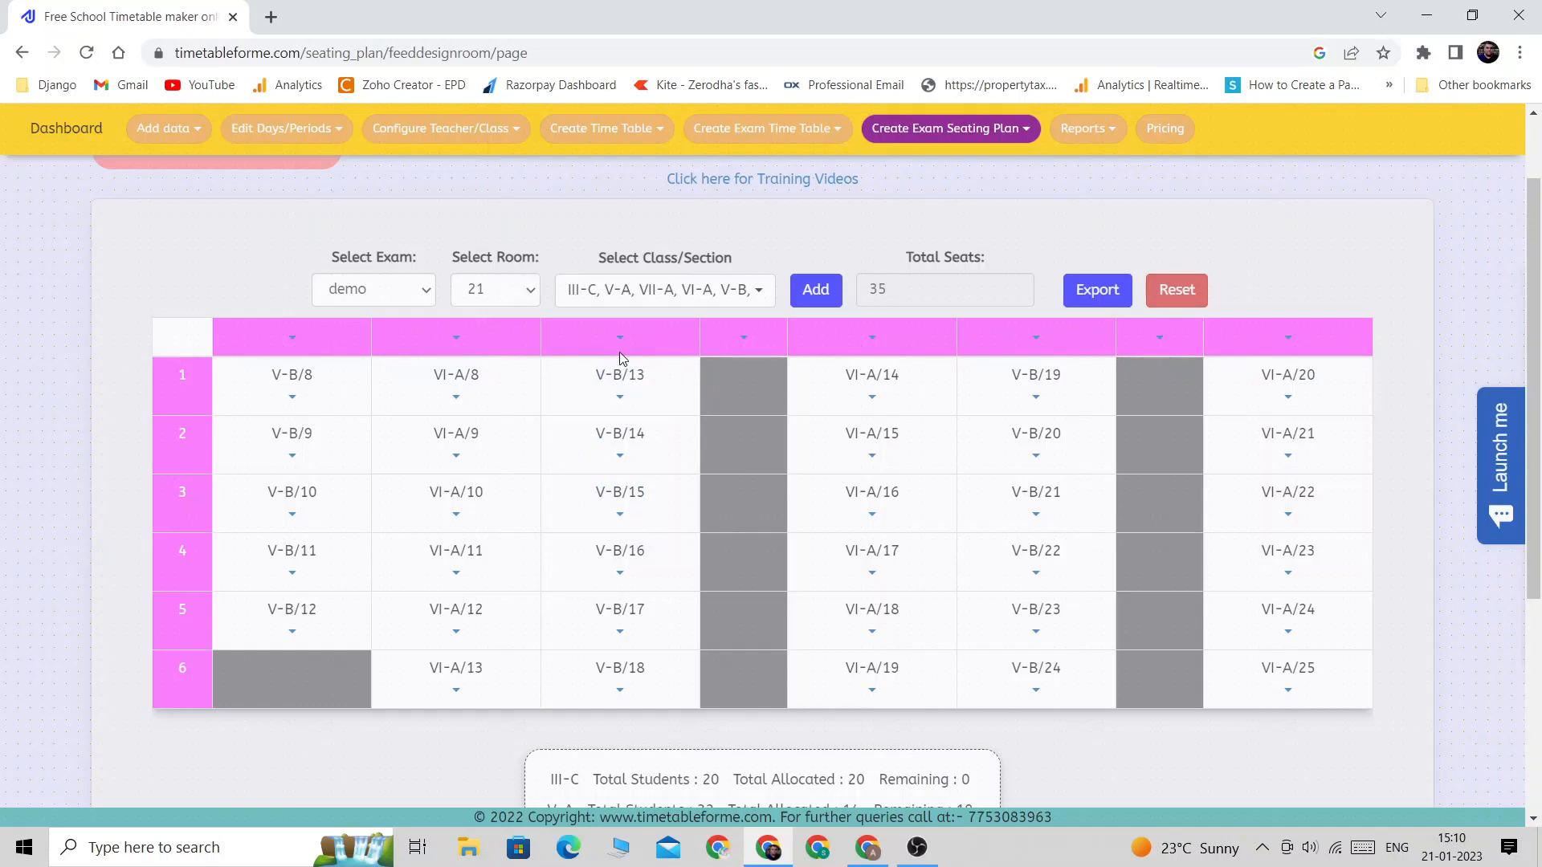
{"action": "left_click", "coordinate": [620, 337]}
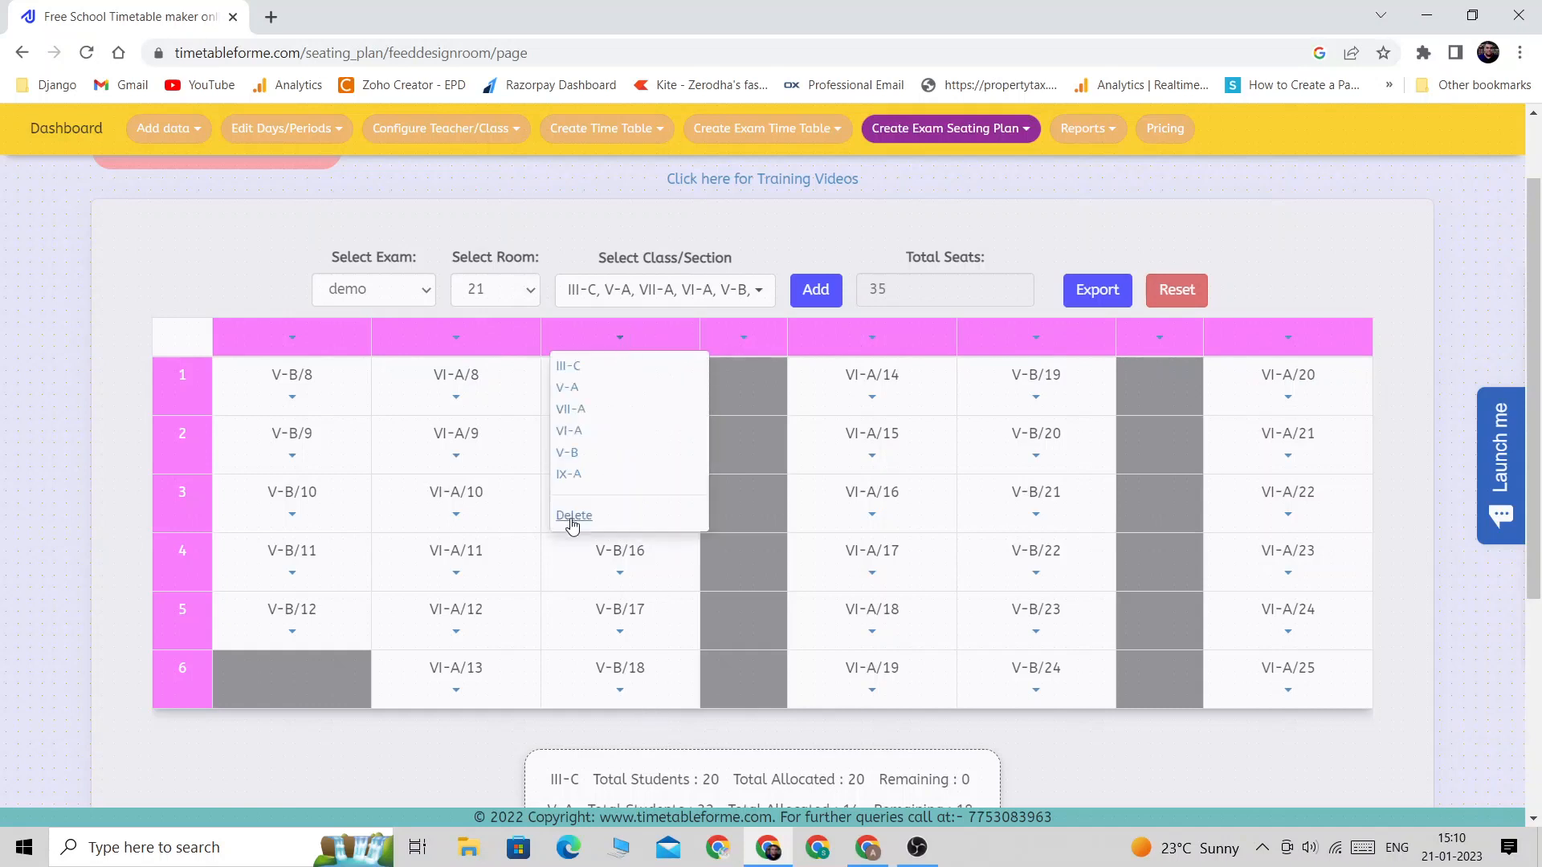
{"action": "left_click", "coordinate": [571, 518]}
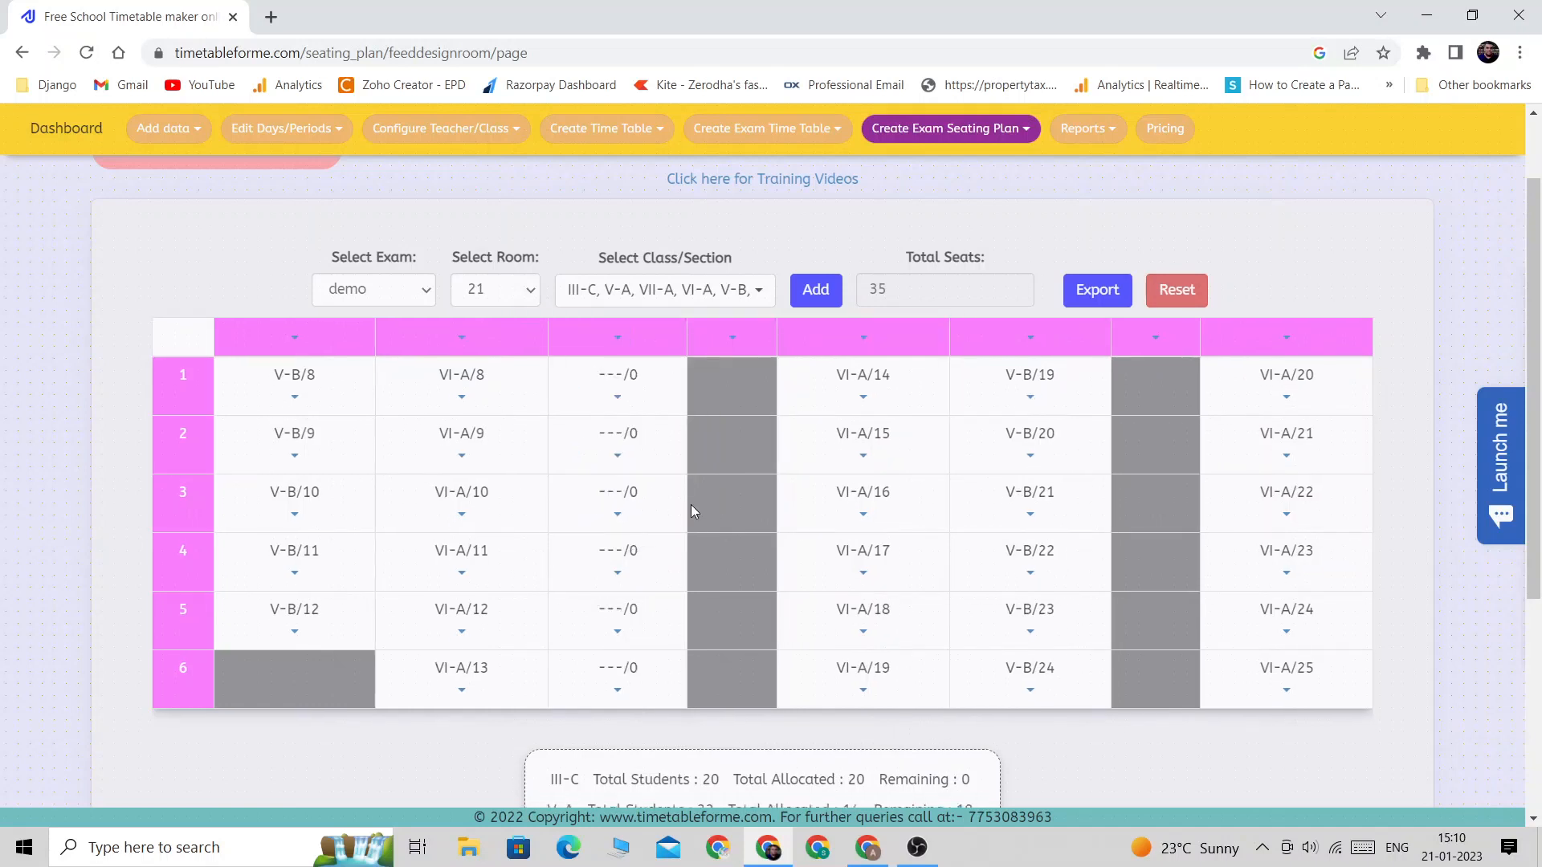
In room 20, clear the III-C students from the first column and fill it with V-B students.
{"action": "left_click", "coordinate": [494, 291]}
{"action": "left_click", "coordinate": [496, 448]}
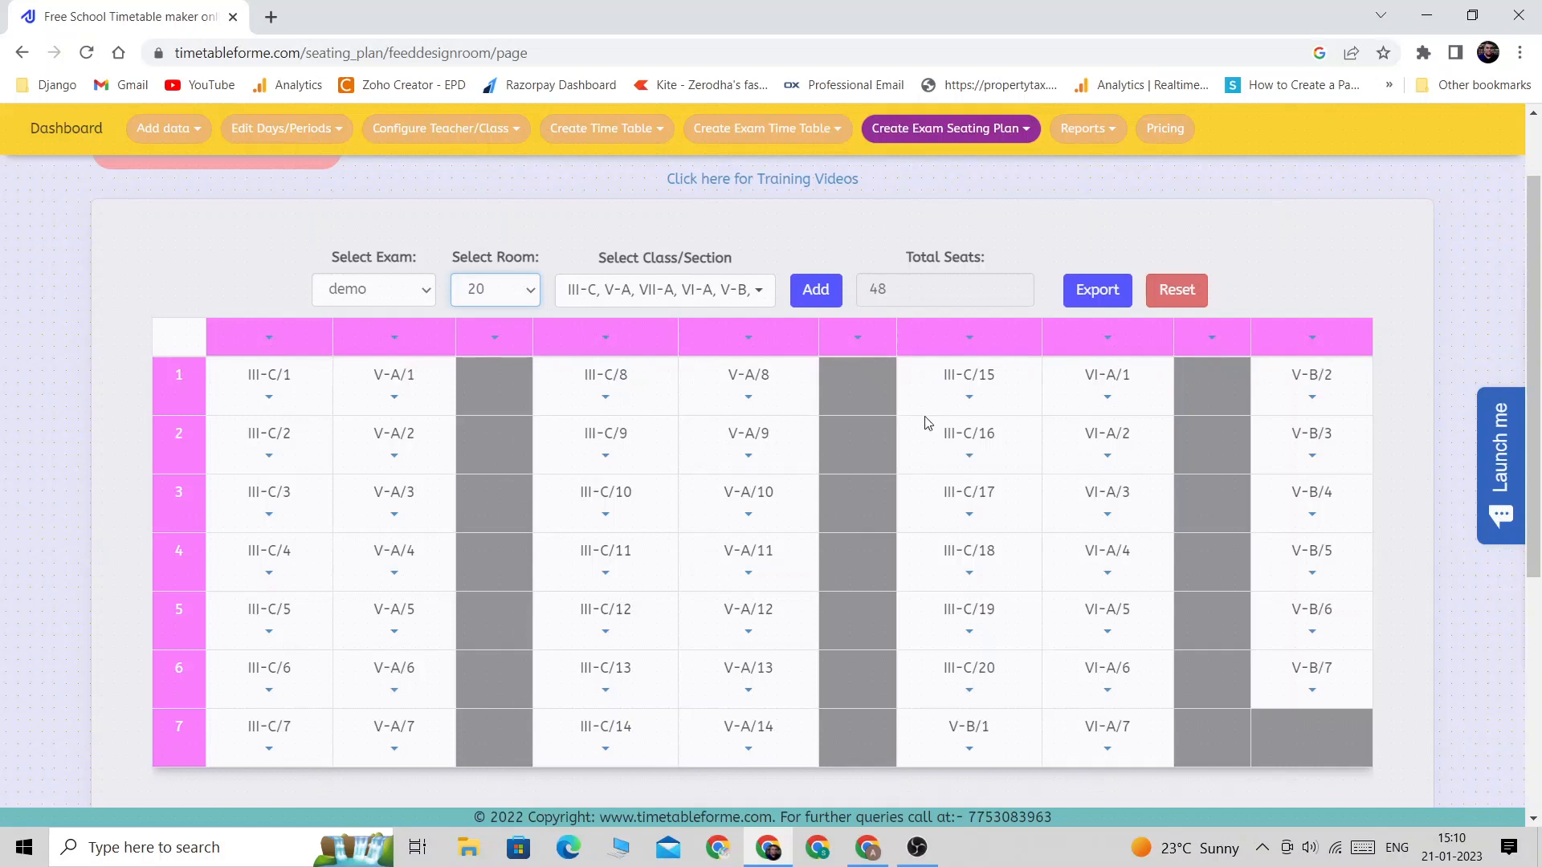
{"action": "left_click", "coordinate": [270, 339]}
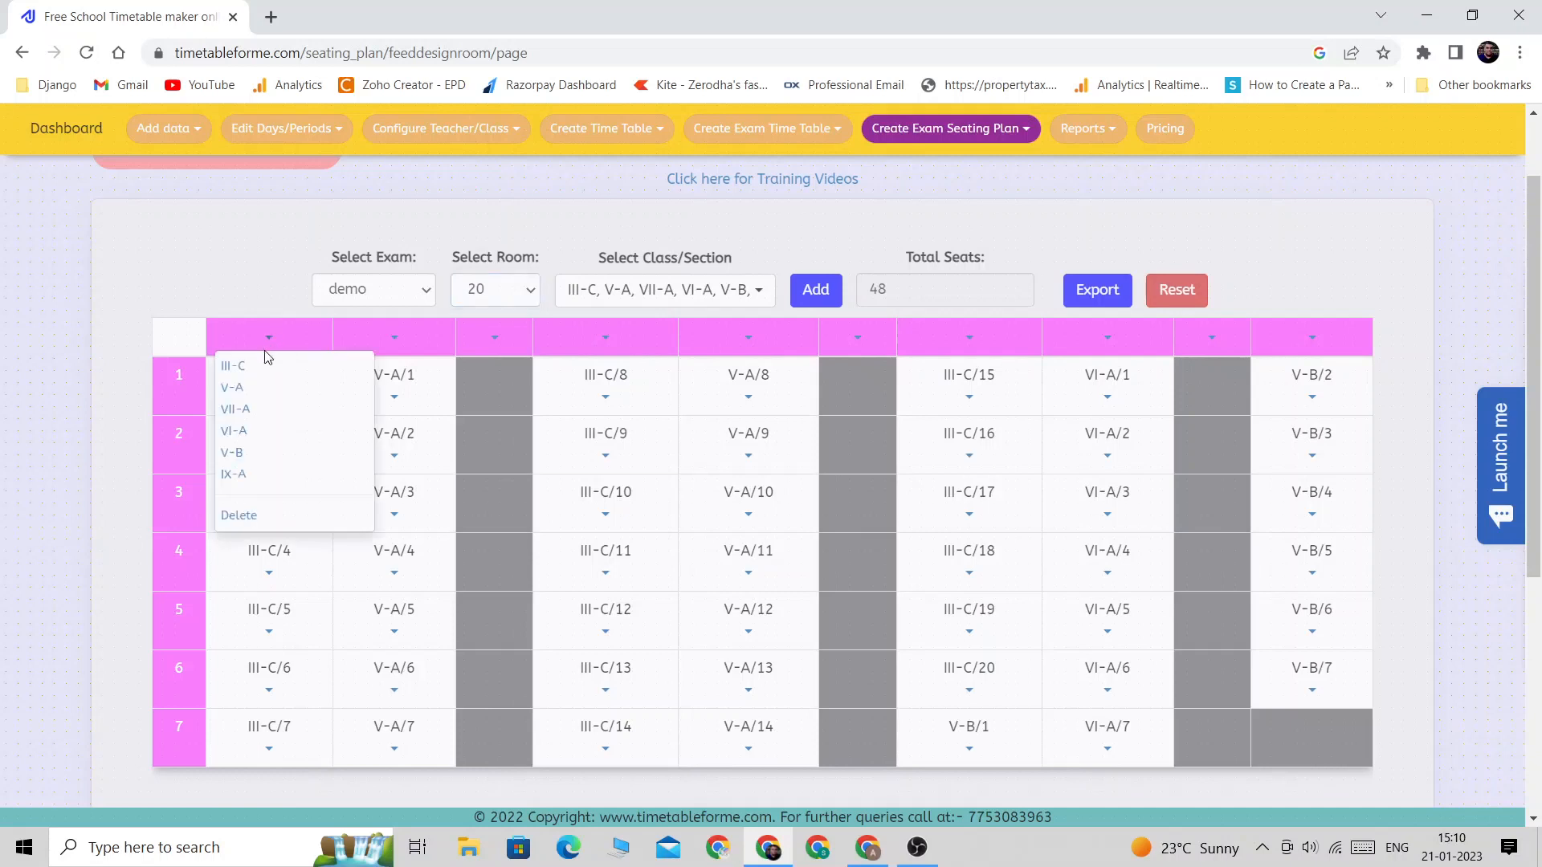
{"action": "left_click", "coordinate": [258, 347]}
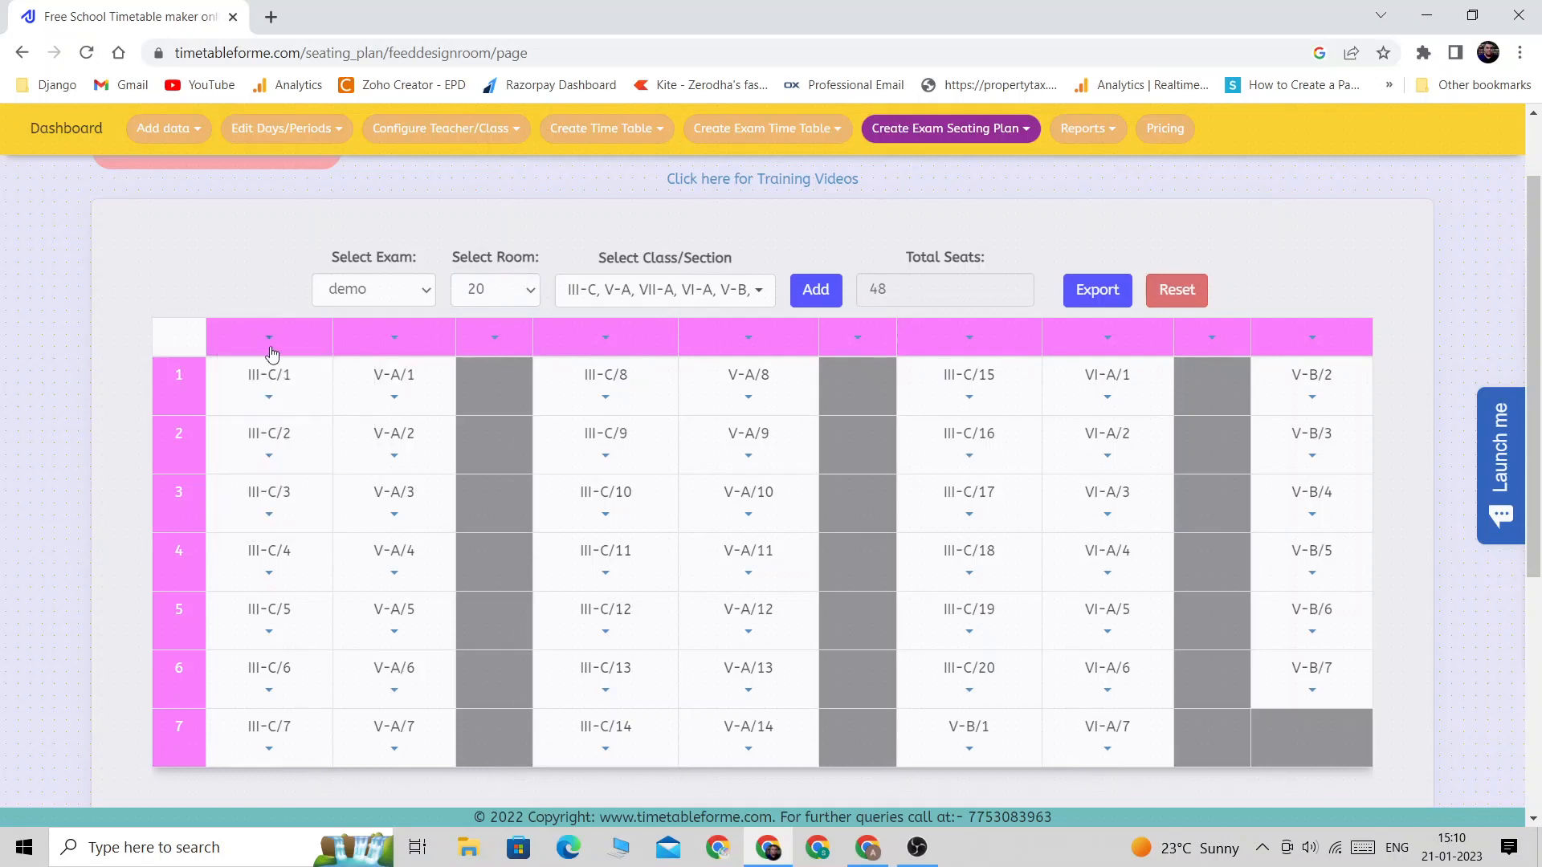
{"action": "left_click", "coordinate": [258, 347]}
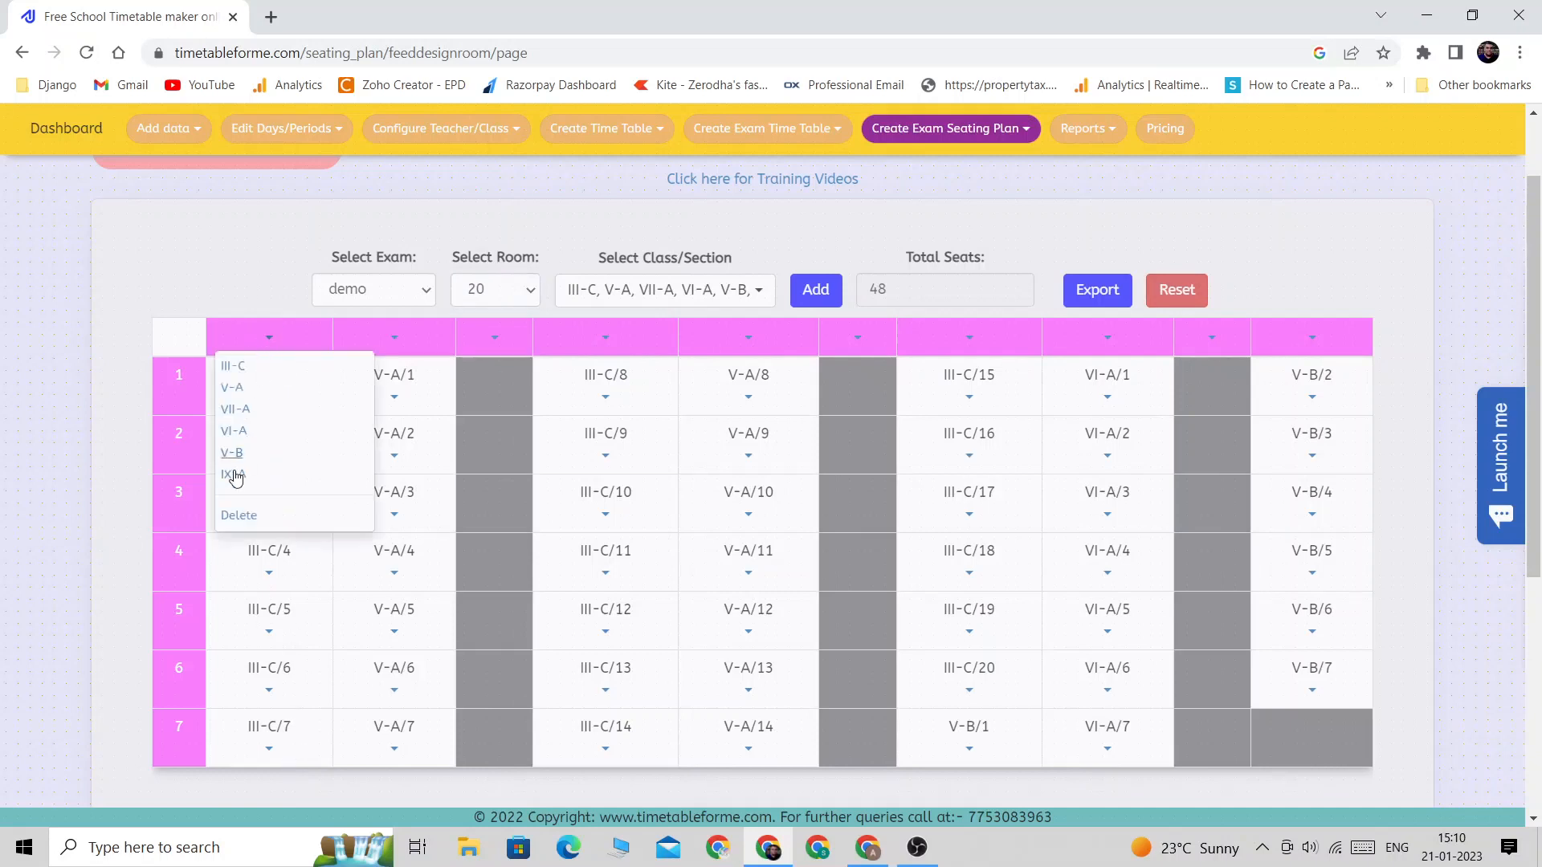
{"action": "left_click", "coordinate": [234, 518]}
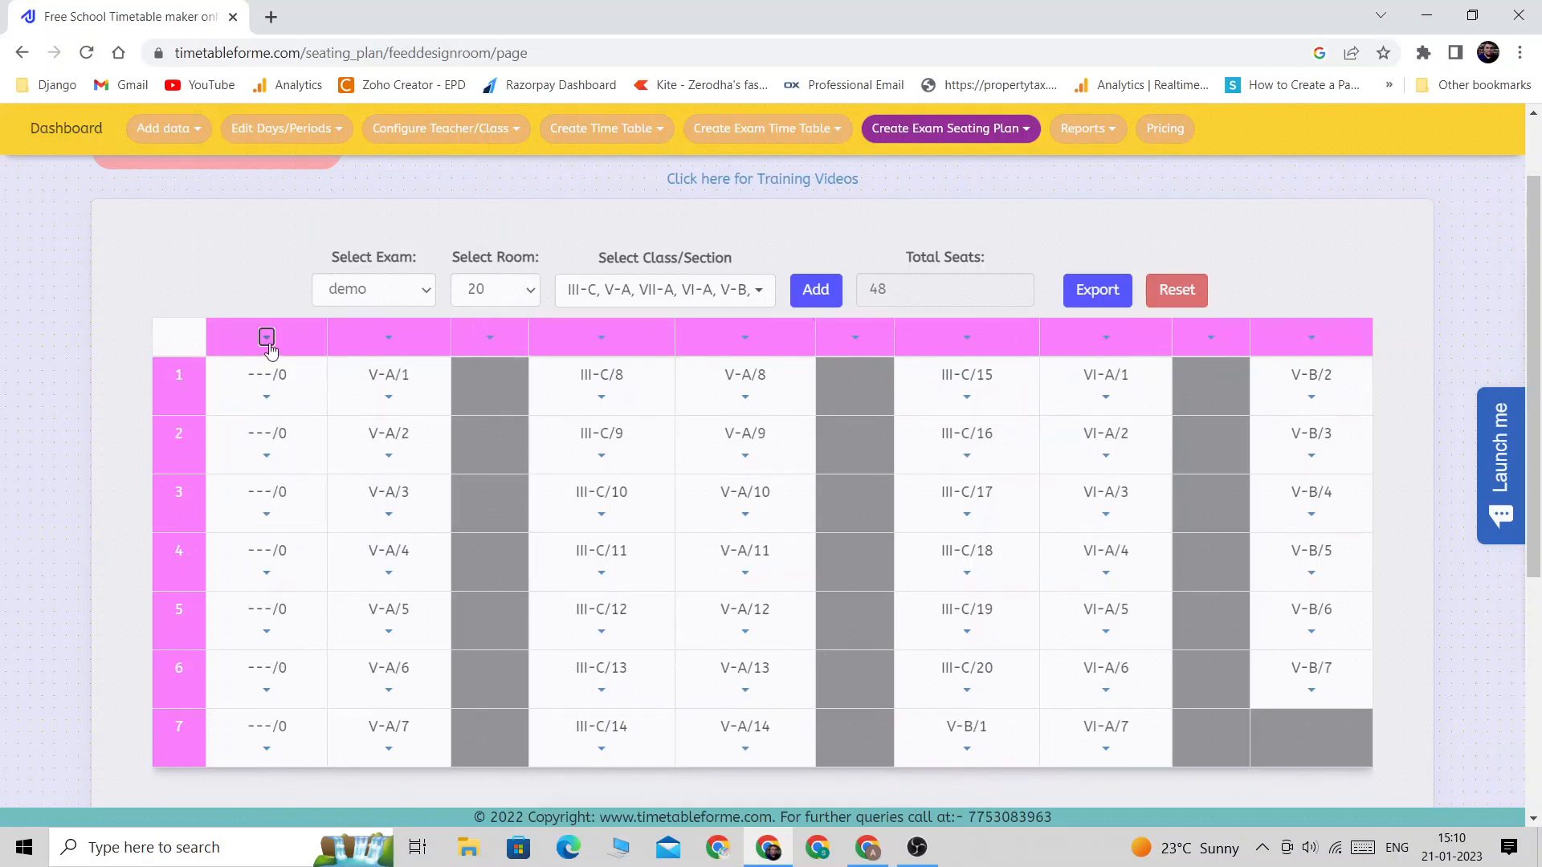
{"action": "left_click", "coordinate": [266, 337]}
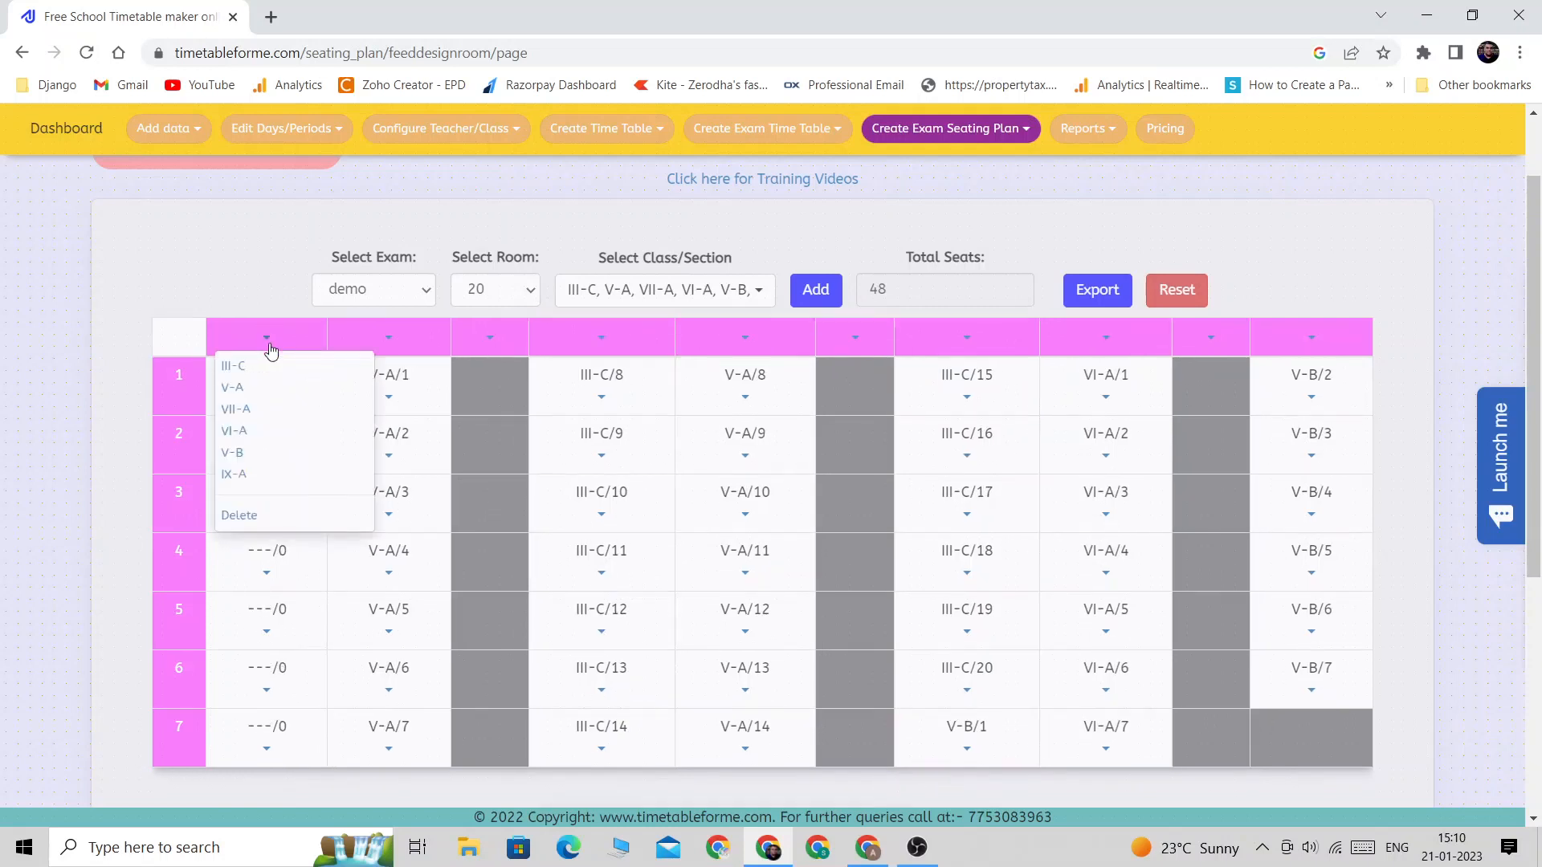
{"action": "left_click", "coordinate": [235, 455]}
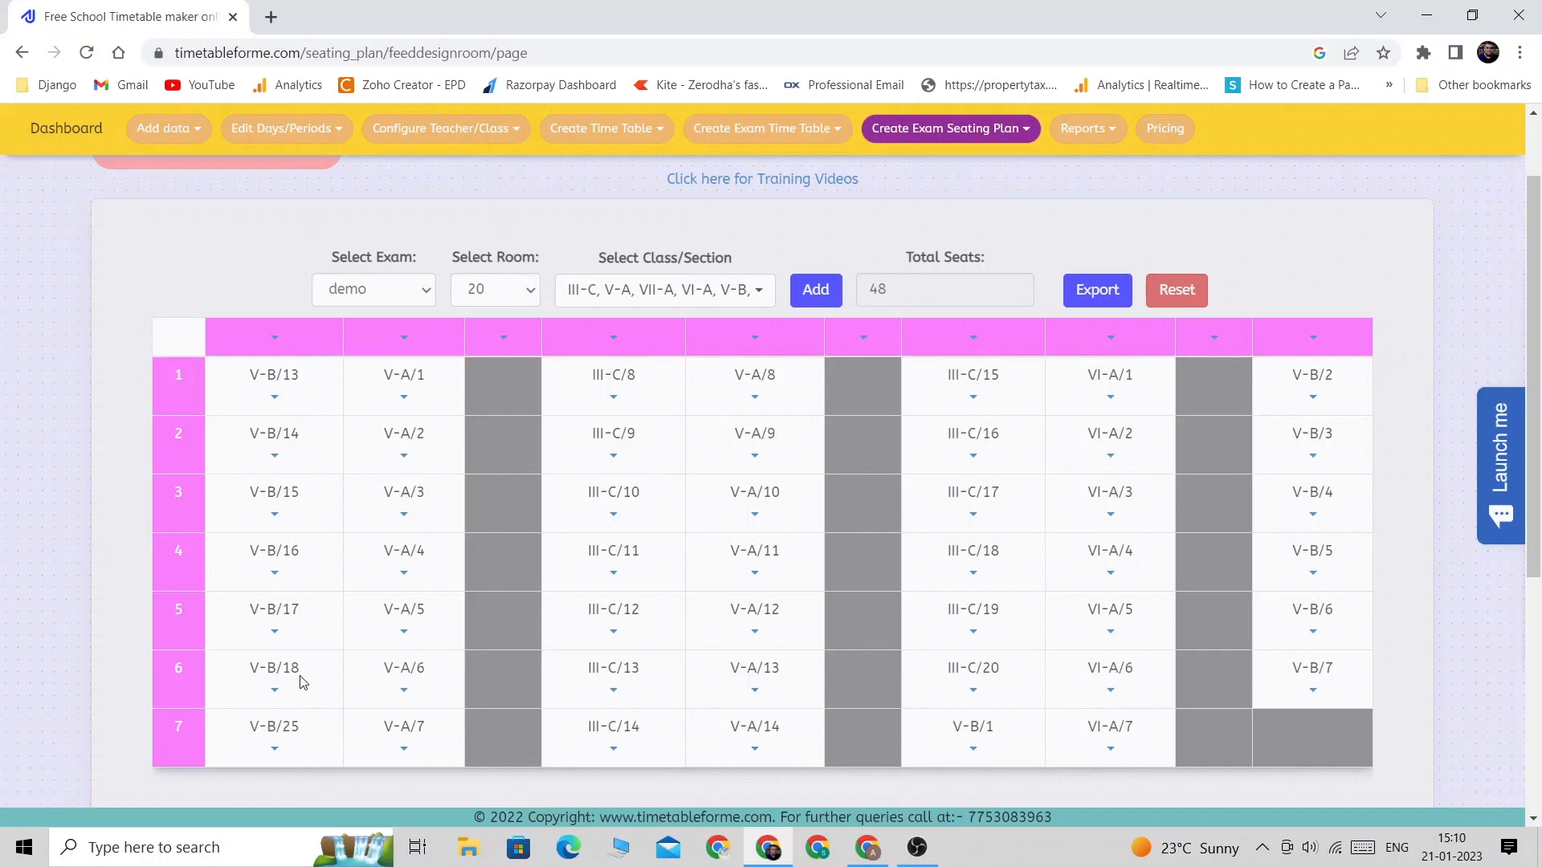
{"action": "left_click_drag", "start_coordinate": [283, 727], "coordinate": [315, 731]}
Compare room 21's emptied third column with the V-B seats in room 20's first column.
{"action": "left_click", "coordinate": [497, 301]}
{"action": "left_click", "coordinate": [489, 465]}
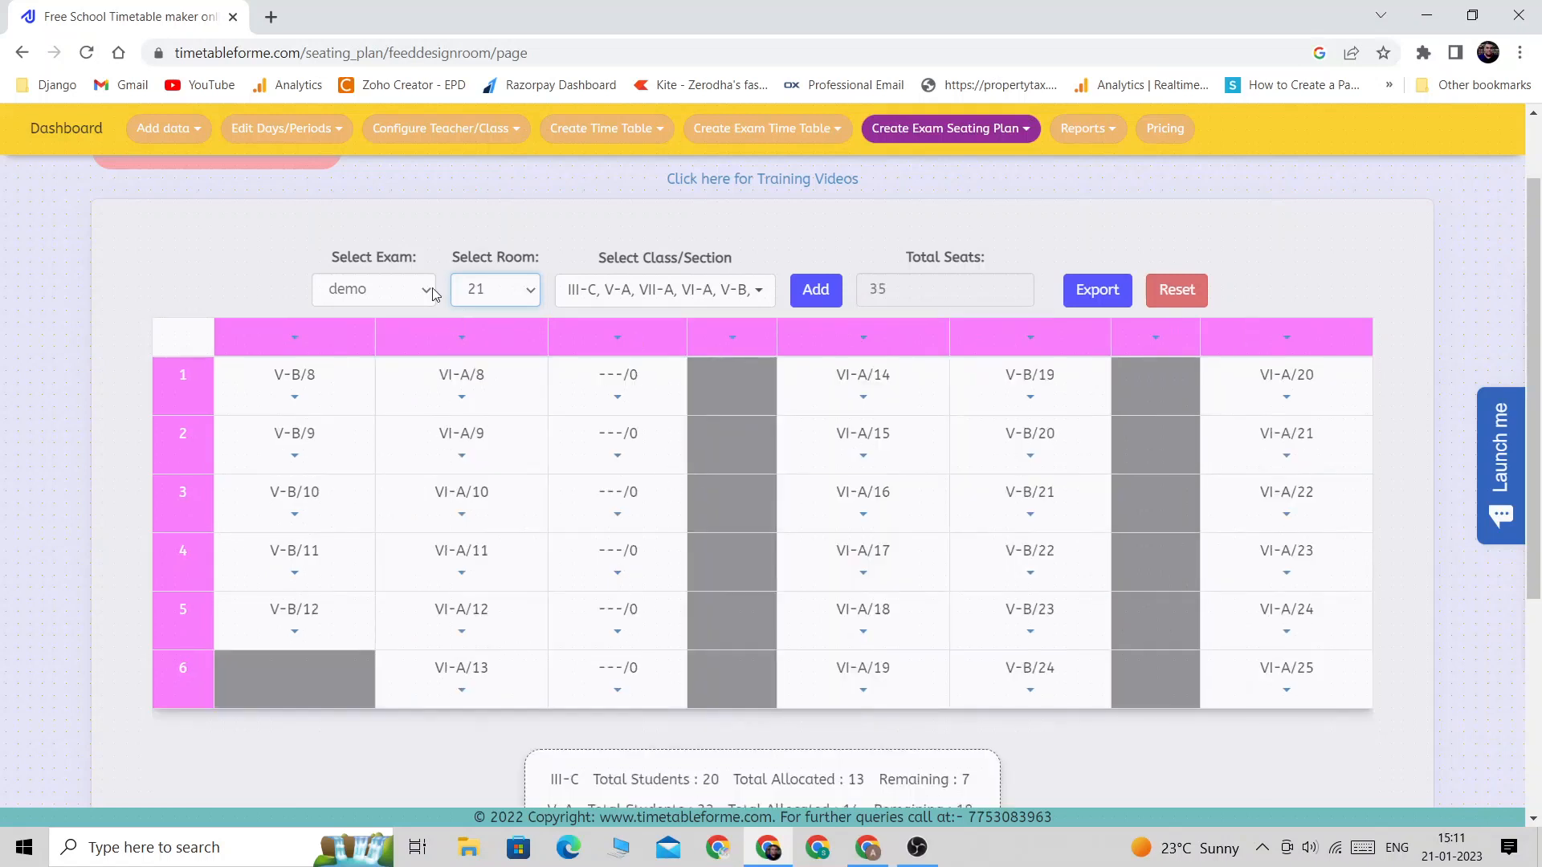
{"action": "left_click", "coordinate": [490, 290]}
{"action": "left_click", "coordinate": [672, 363]}
{"action": "left_click", "coordinate": [511, 296]}
{"action": "left_click", "coordinate": [495, 452]}
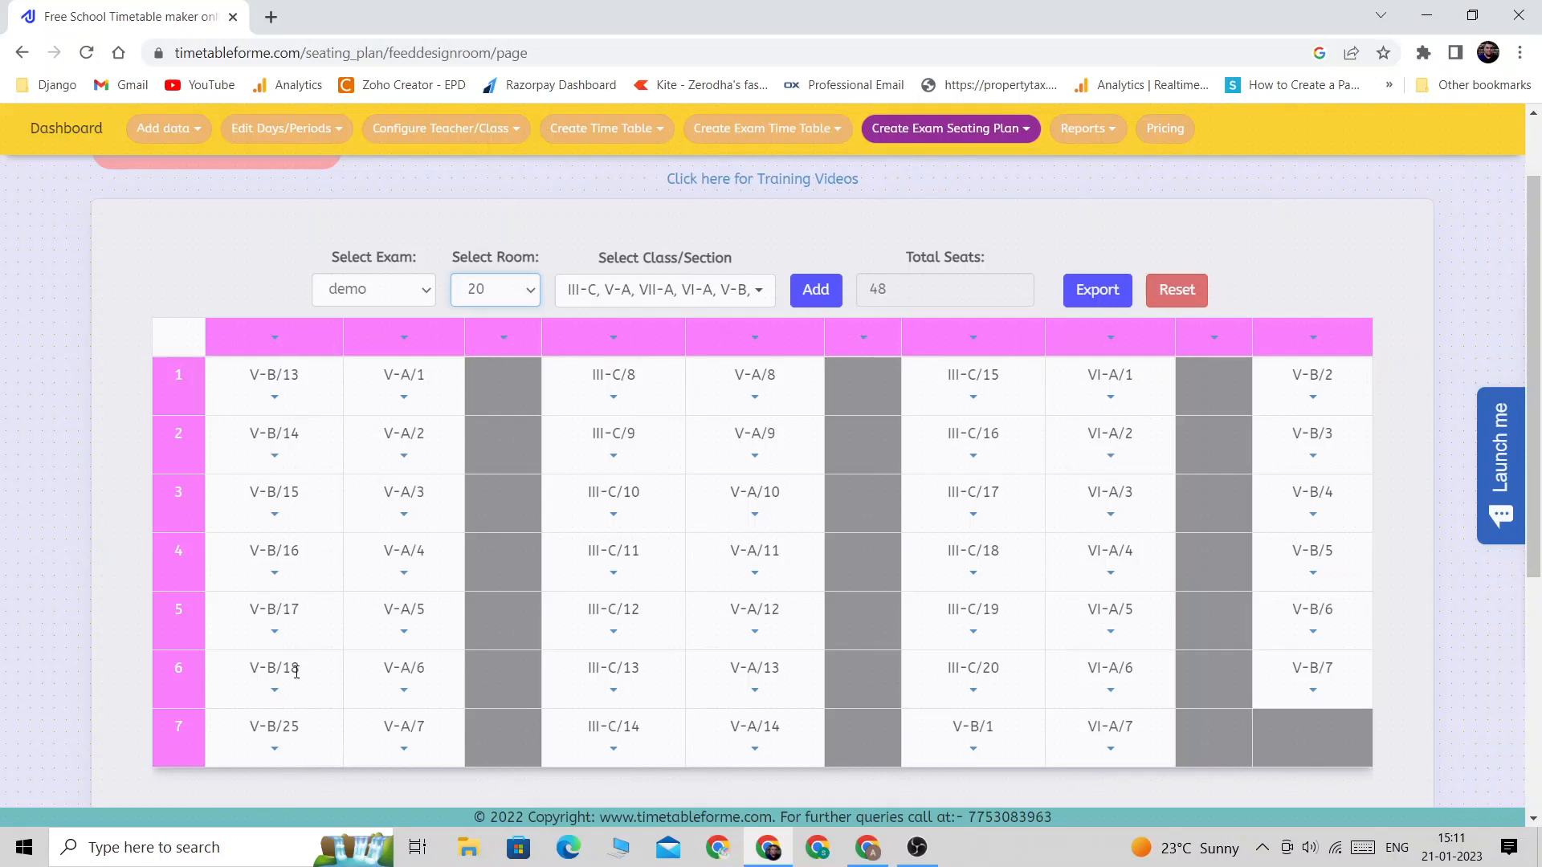
Return to room 21, fill its third column with III-C students and check how many III-C students remain.
{"action": "left_click", "coordinate": [487, 290]}
{"action": "left_click", "coordinate": [495, 465]}
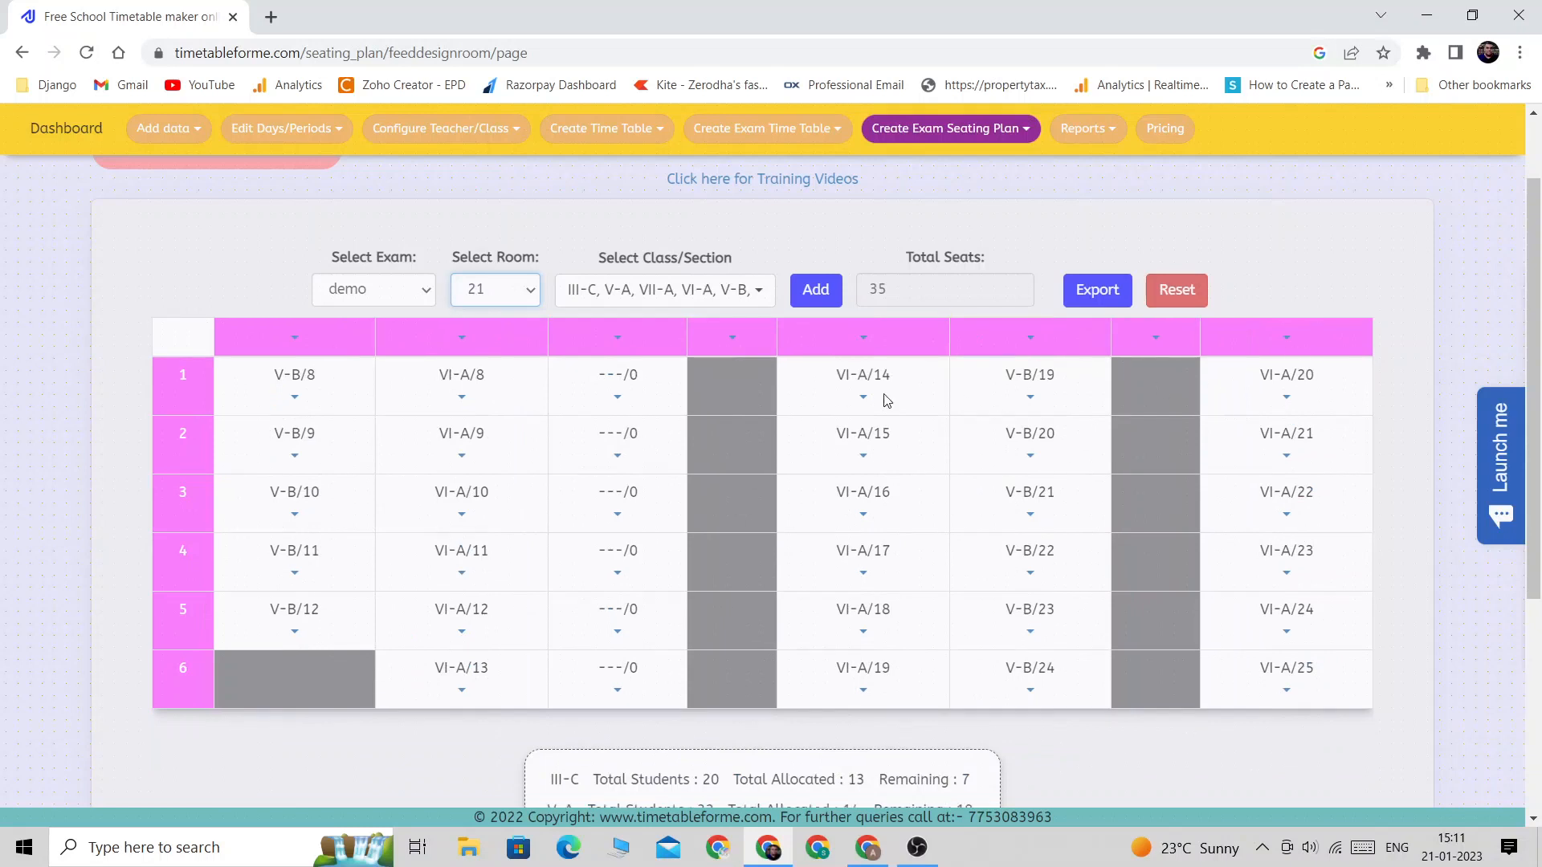
{"action": "left_click", "coordinate": [616, 337]}
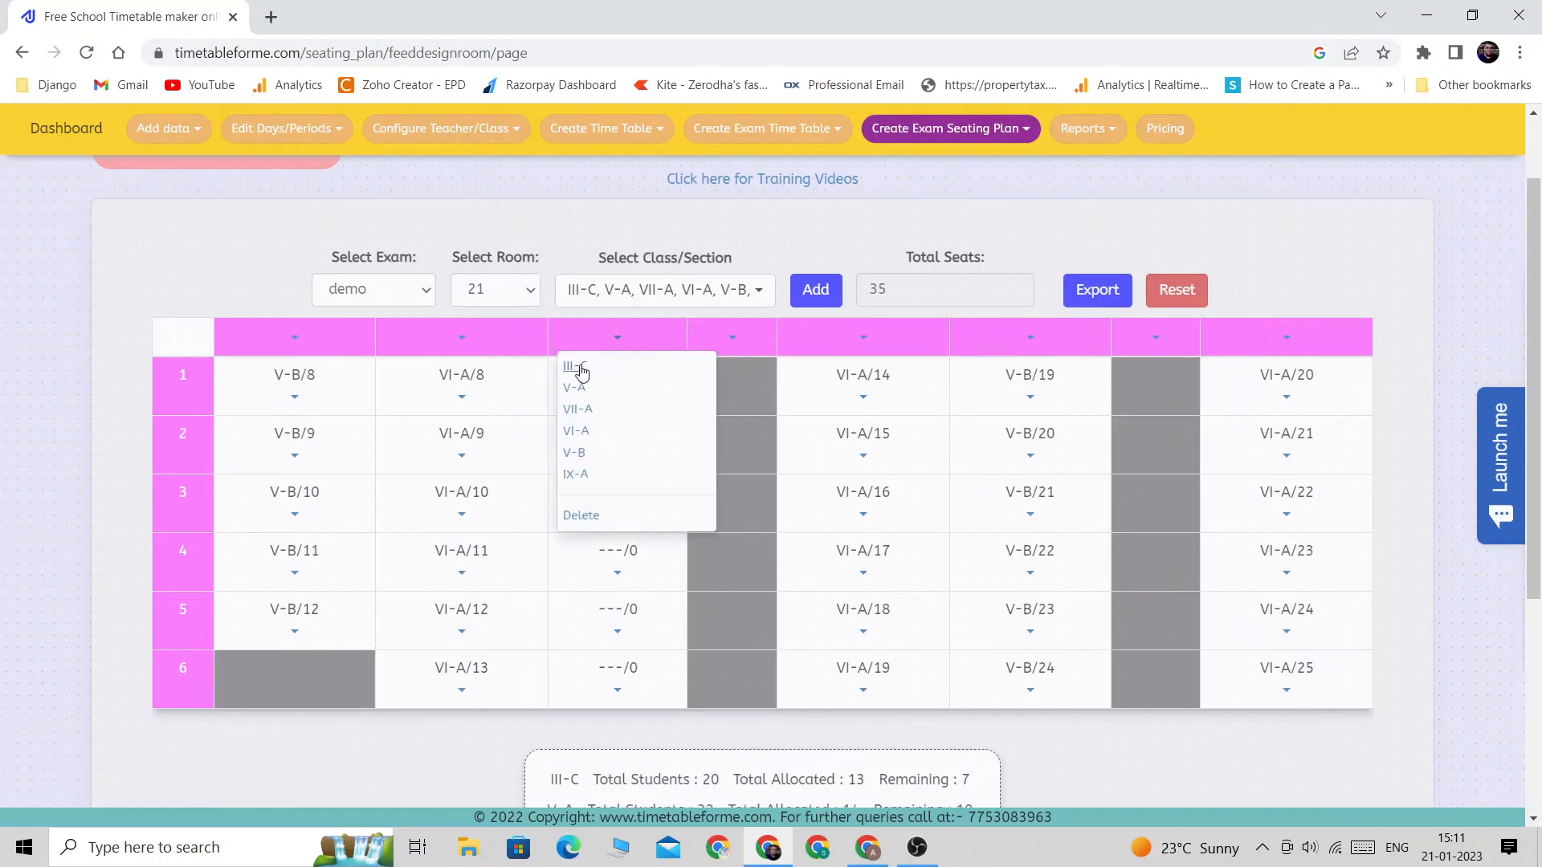
{"action": "left_click", "coordinate": [575, 367]}
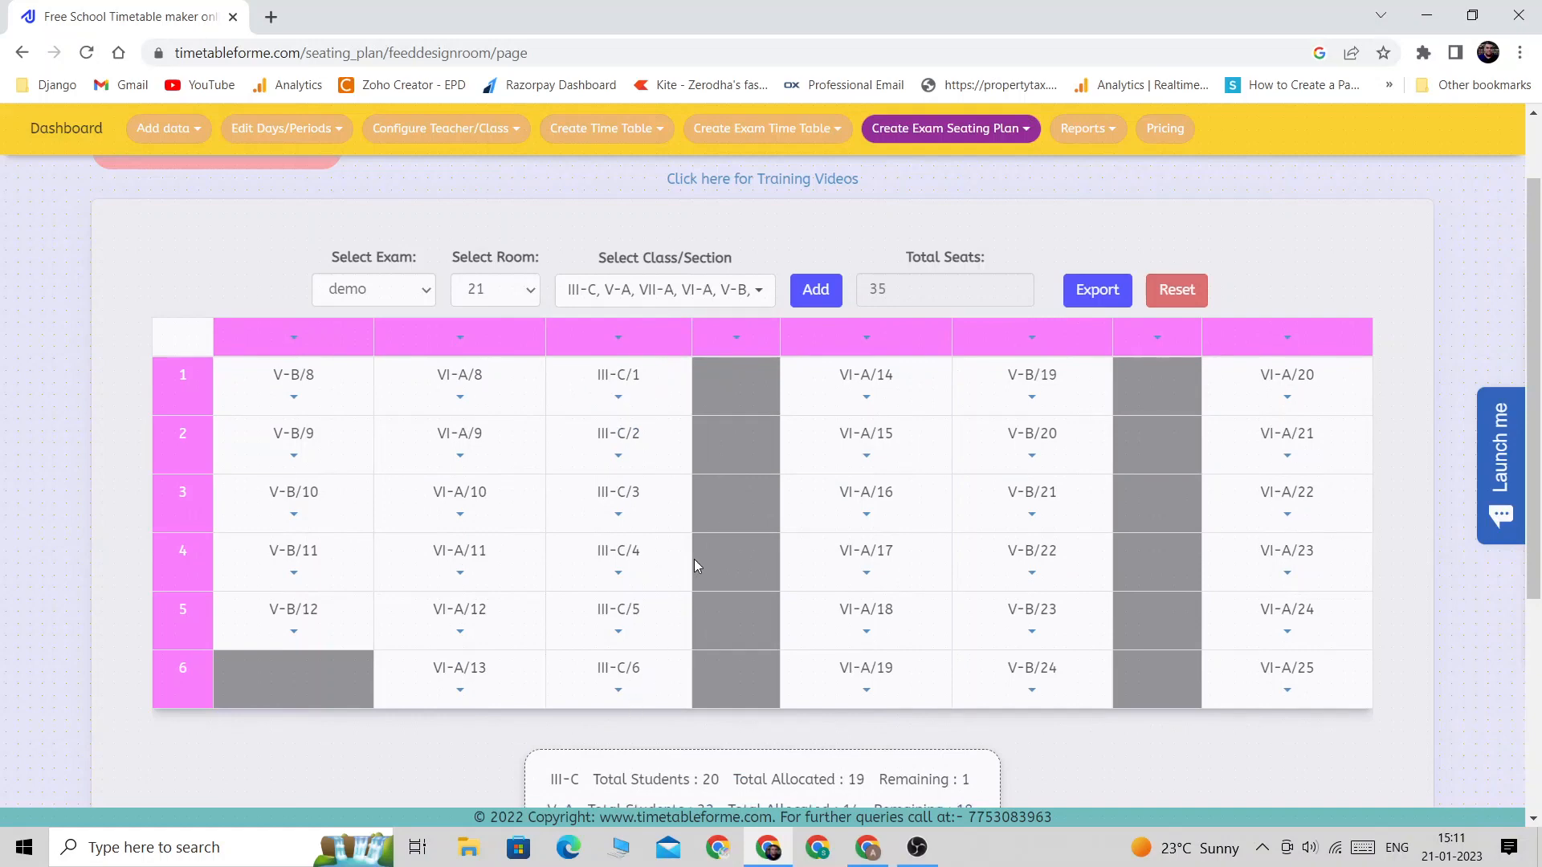
{"action": "scroll", "coordinate": [695, 562], "scroll_direction": "down", "scroll_amount": 3}
{"action": "double_click", "coordinate": [965, 480]}
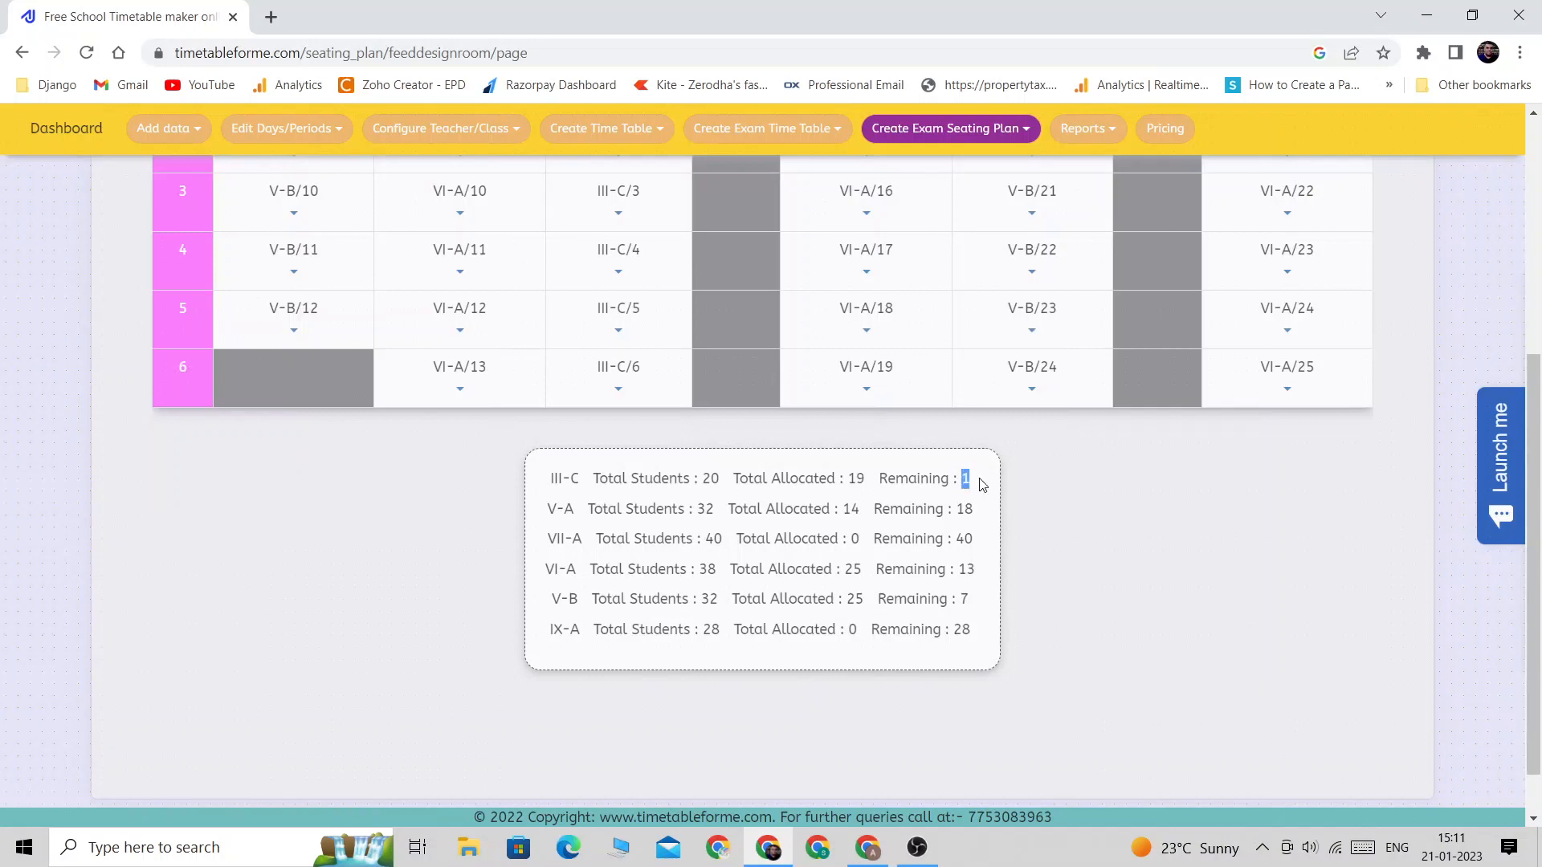
{"action": "scroll", "coordinate": [701, 554], "scroll_direction": "up", "scroll_amount": 1}
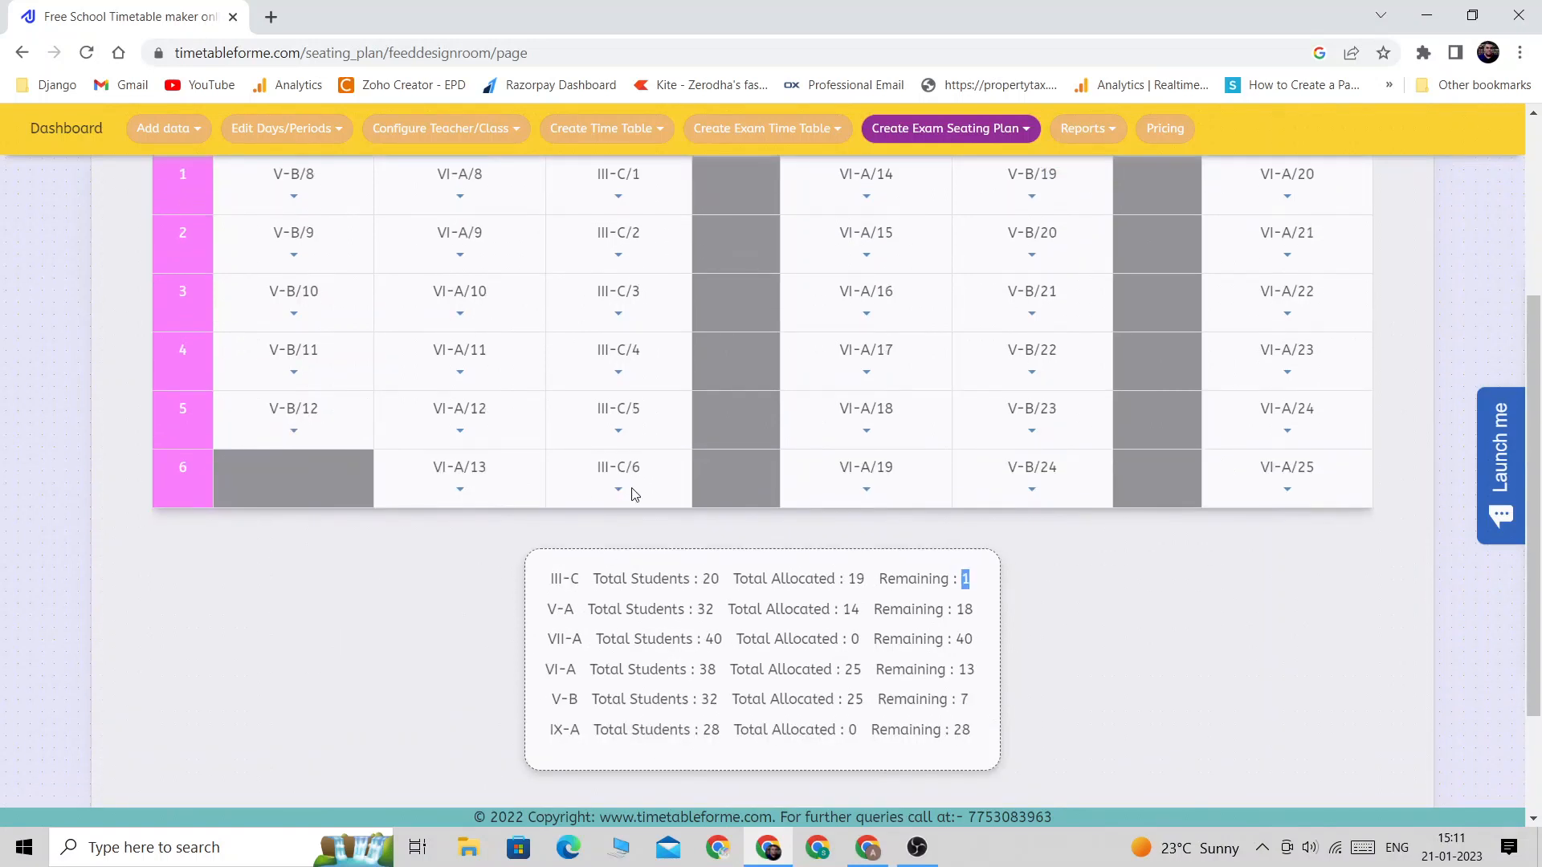
{"action": "scroll", "coordinate": [514, 257], "scroll_direction": "up", "scroll_amount": 3}
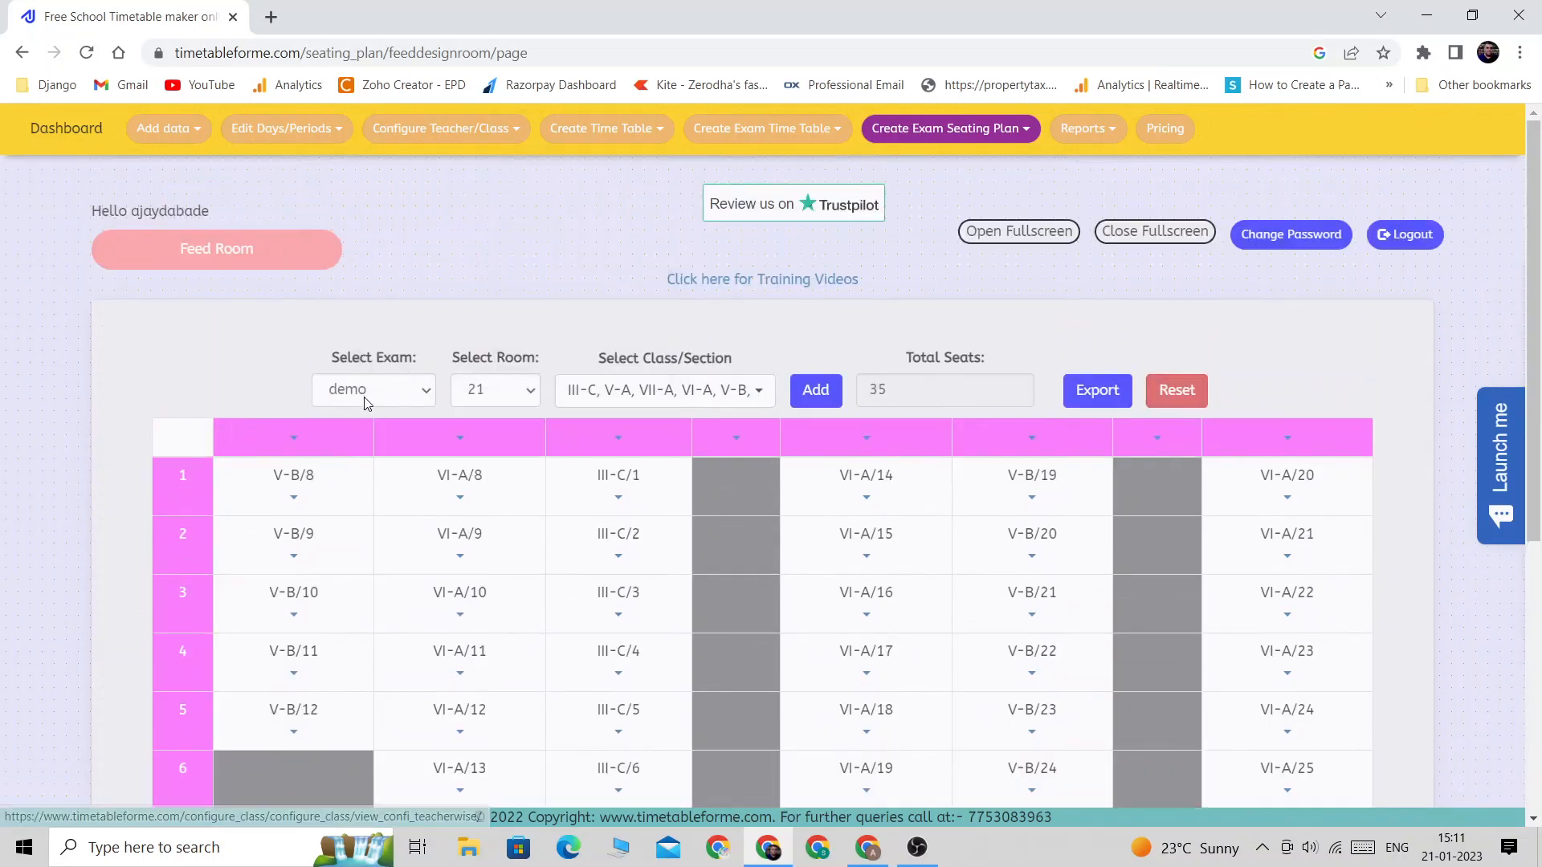
In room 20, replace the V-B student in the first column's row 7 seat with a III-C student.
{"action": "left_click", "coordinate": [499, 390]}
{"action": "left_click", "coordinate": [474, 544]}
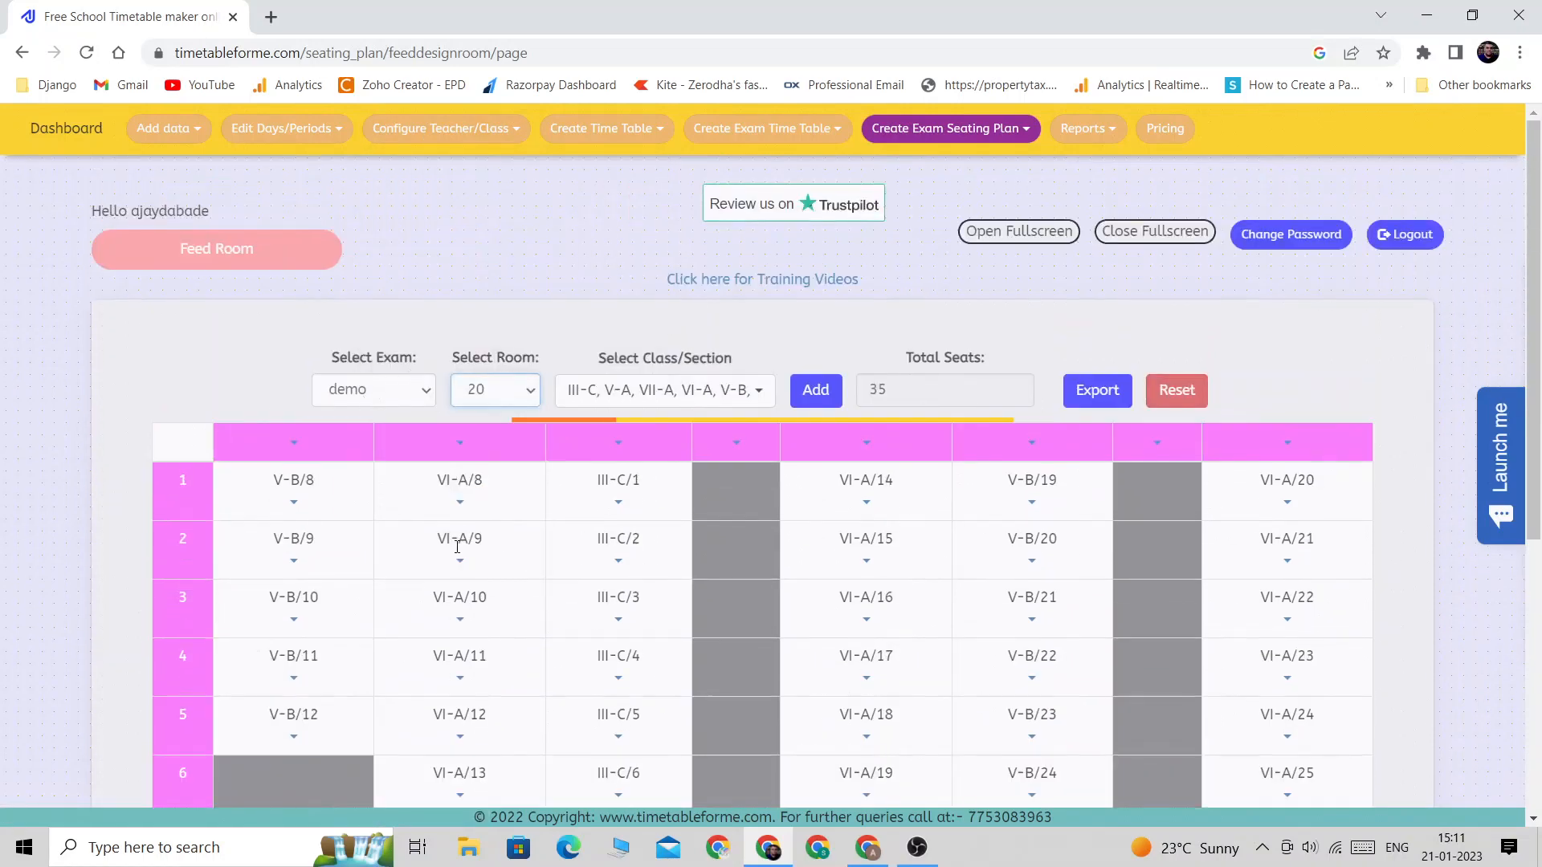
{"action": "scroll", "coordinate": [452, 543], "scroll_direction": "down", "scroll_amount": 4}
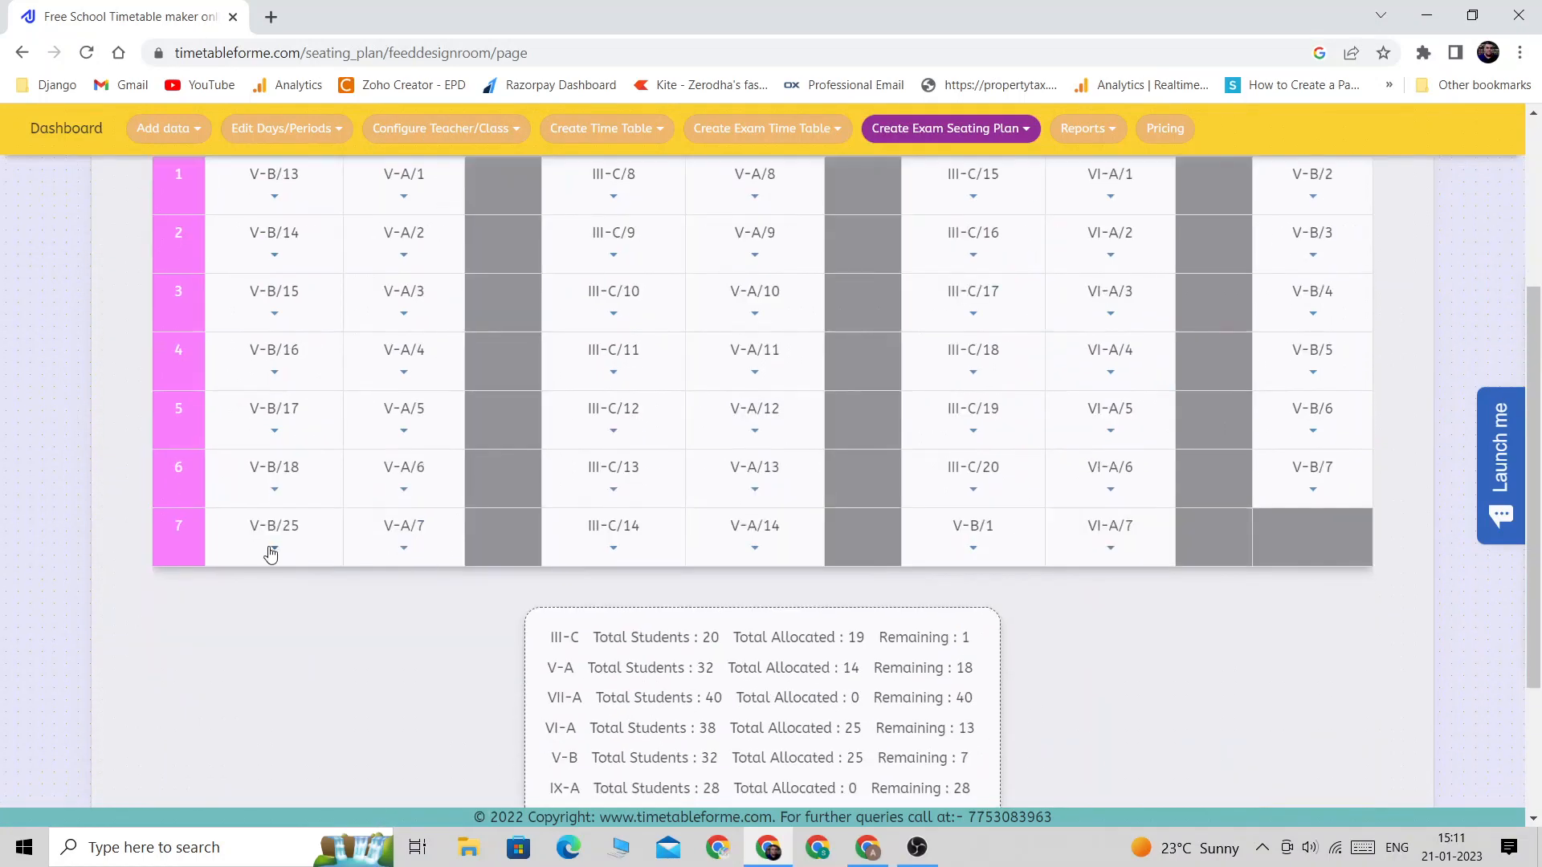
{"action": "left_click", "coordinate": [274, 547]}
{"action": "left_click", "coordinate": [236, 726]}
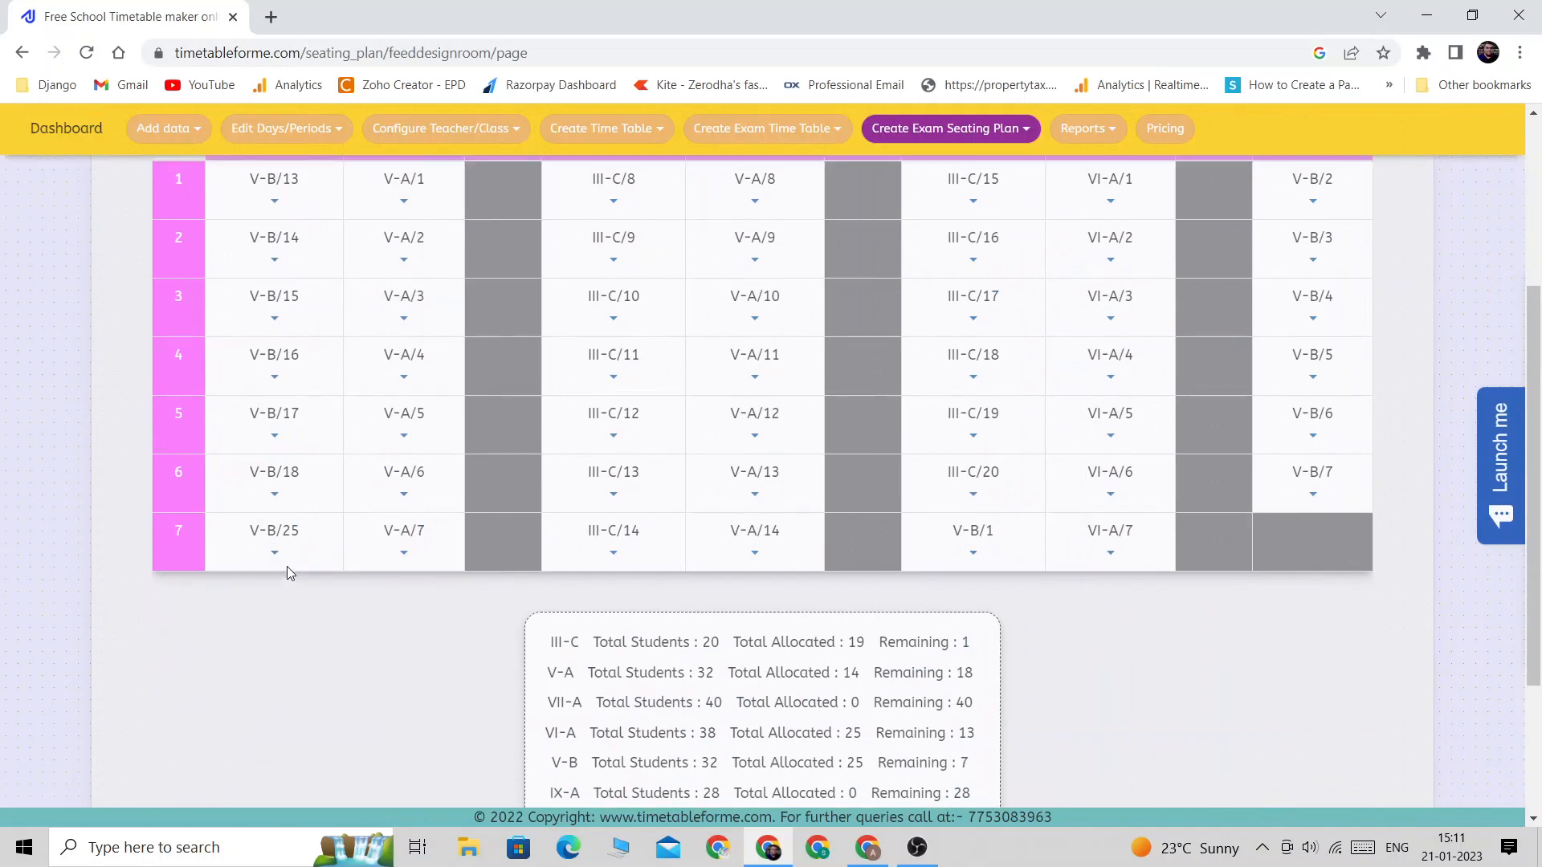
{"action": "left_click", "coordinate": [276, 551]}
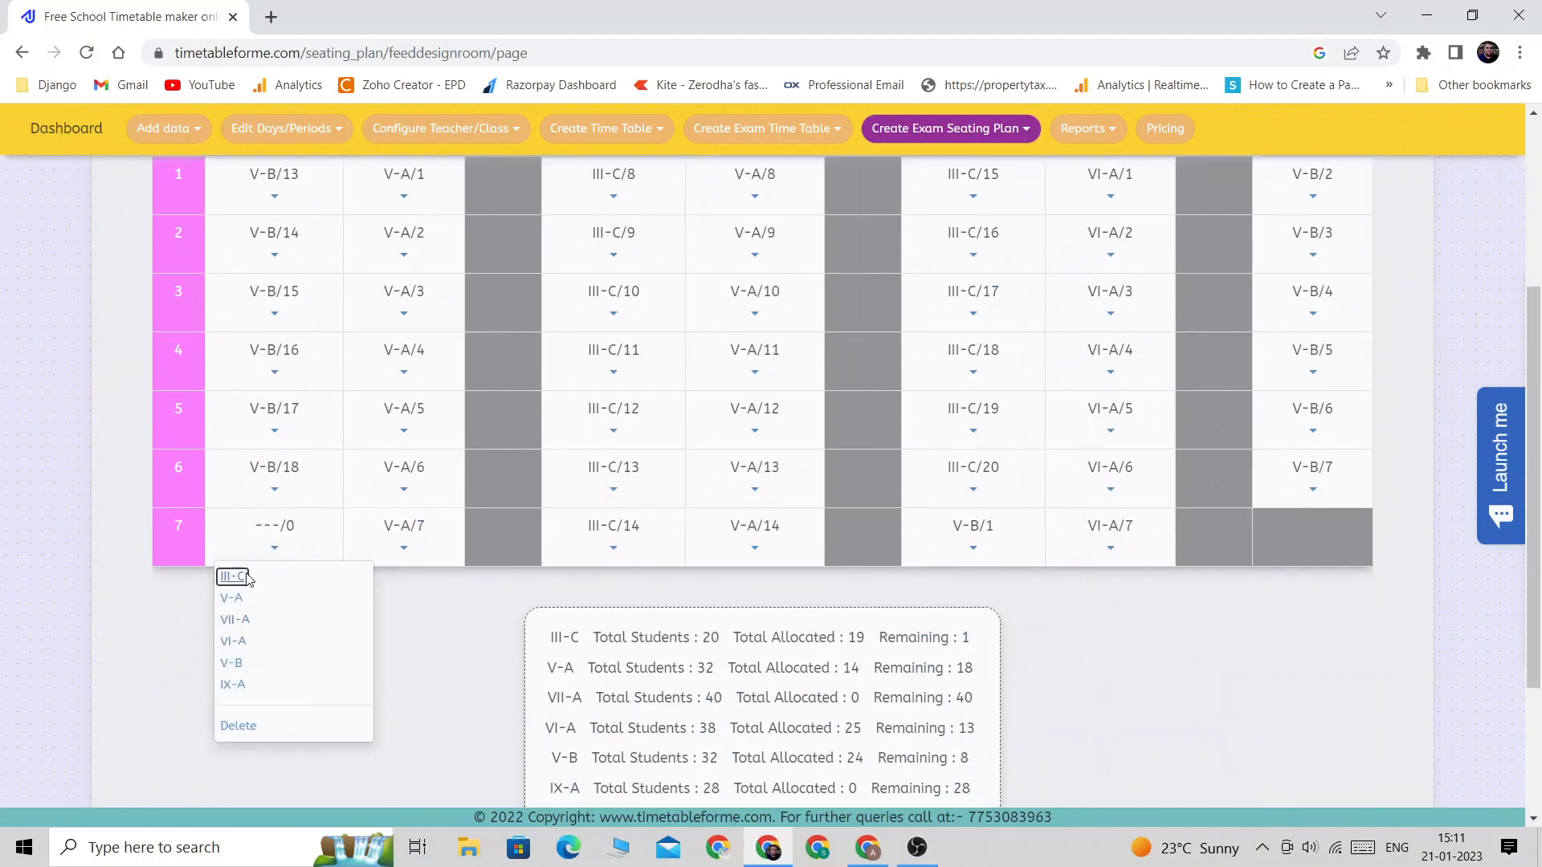
{"action": "left_click", "coordinate": [233, 576]}
{"action": "double_click", "coordinate": [291, 526]}
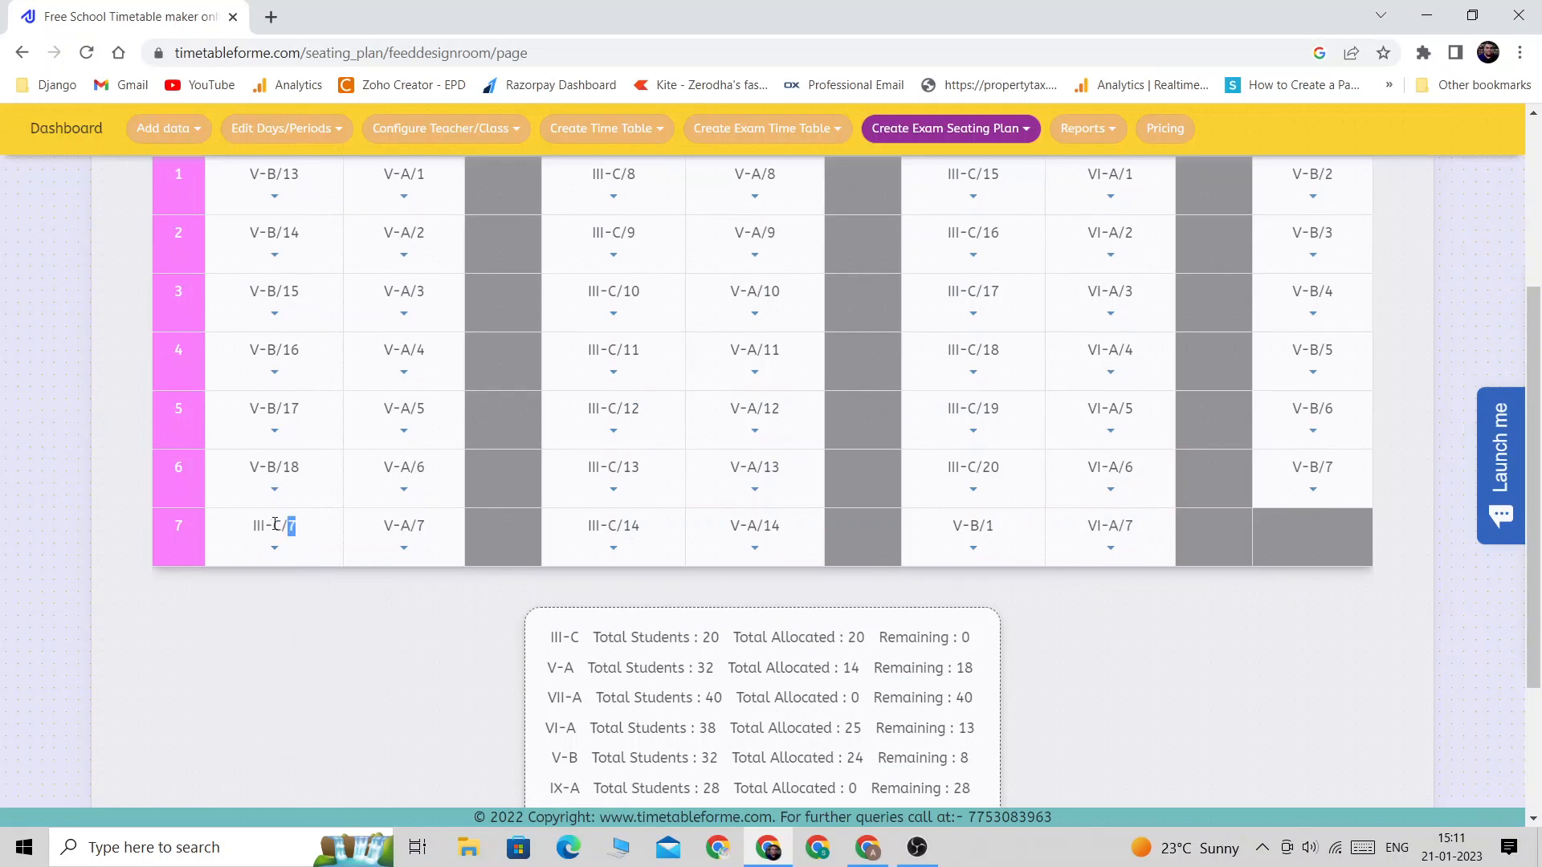
{"action": "triple_click", "coordinate": [275, 525]}
Check the III-C remaining count in room 20's allocation summary.
{"action": "scroll", "coordinate": [822, 570], "scroll_direction": "up", "scroll_amount": 1}
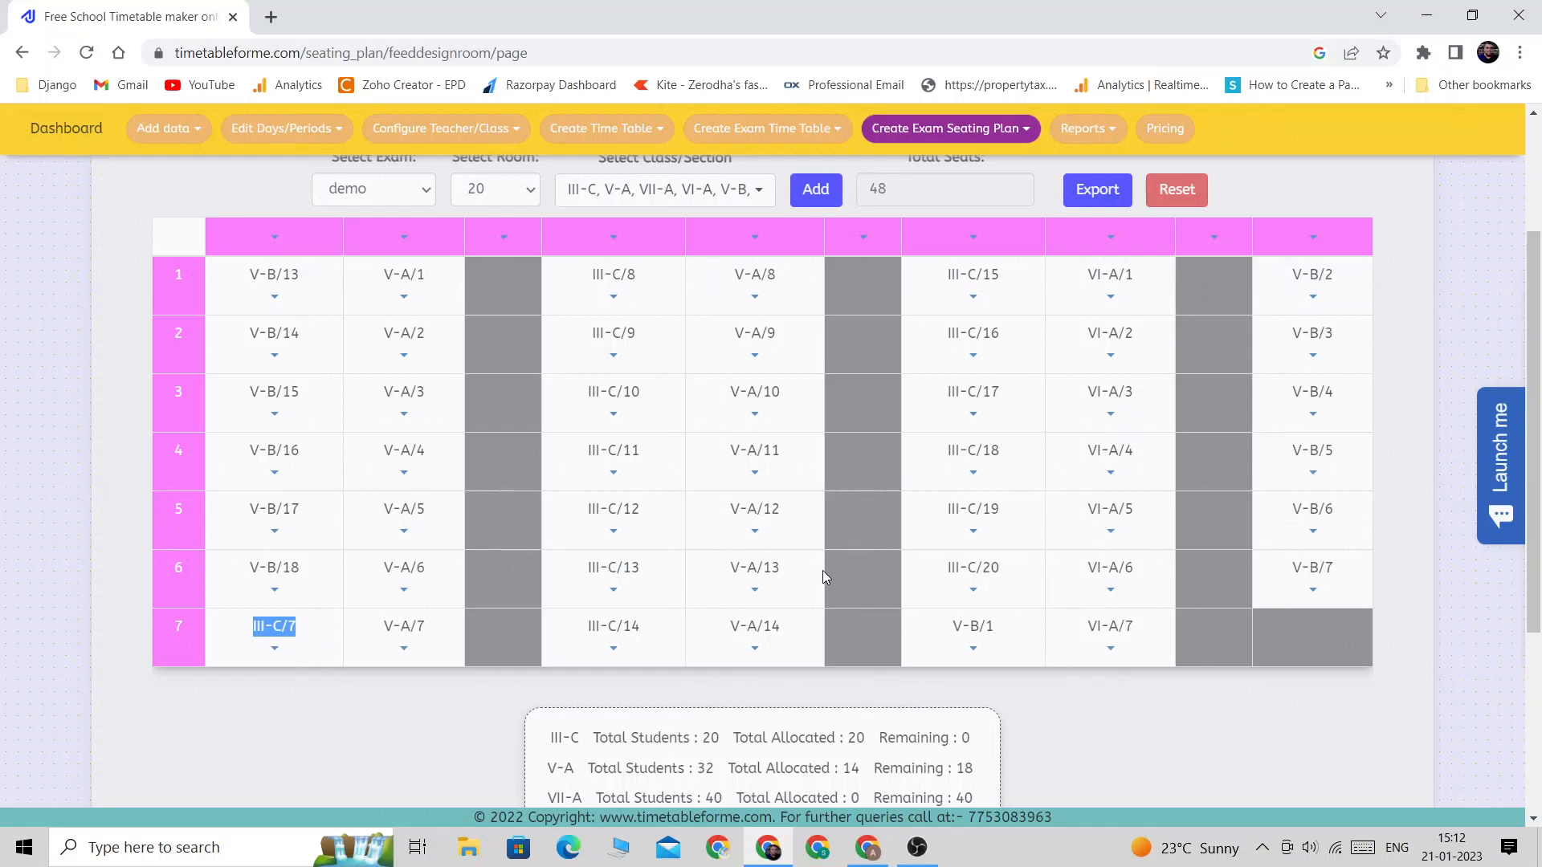
{"action": "scroll", "coordinate": [823, 570], "scroll_direction": "up", "scroll_amount": 1}
{"action": "scroll", "coordinate": [851, 571], "scroll_direction": "down", "scroll_amount": 4}
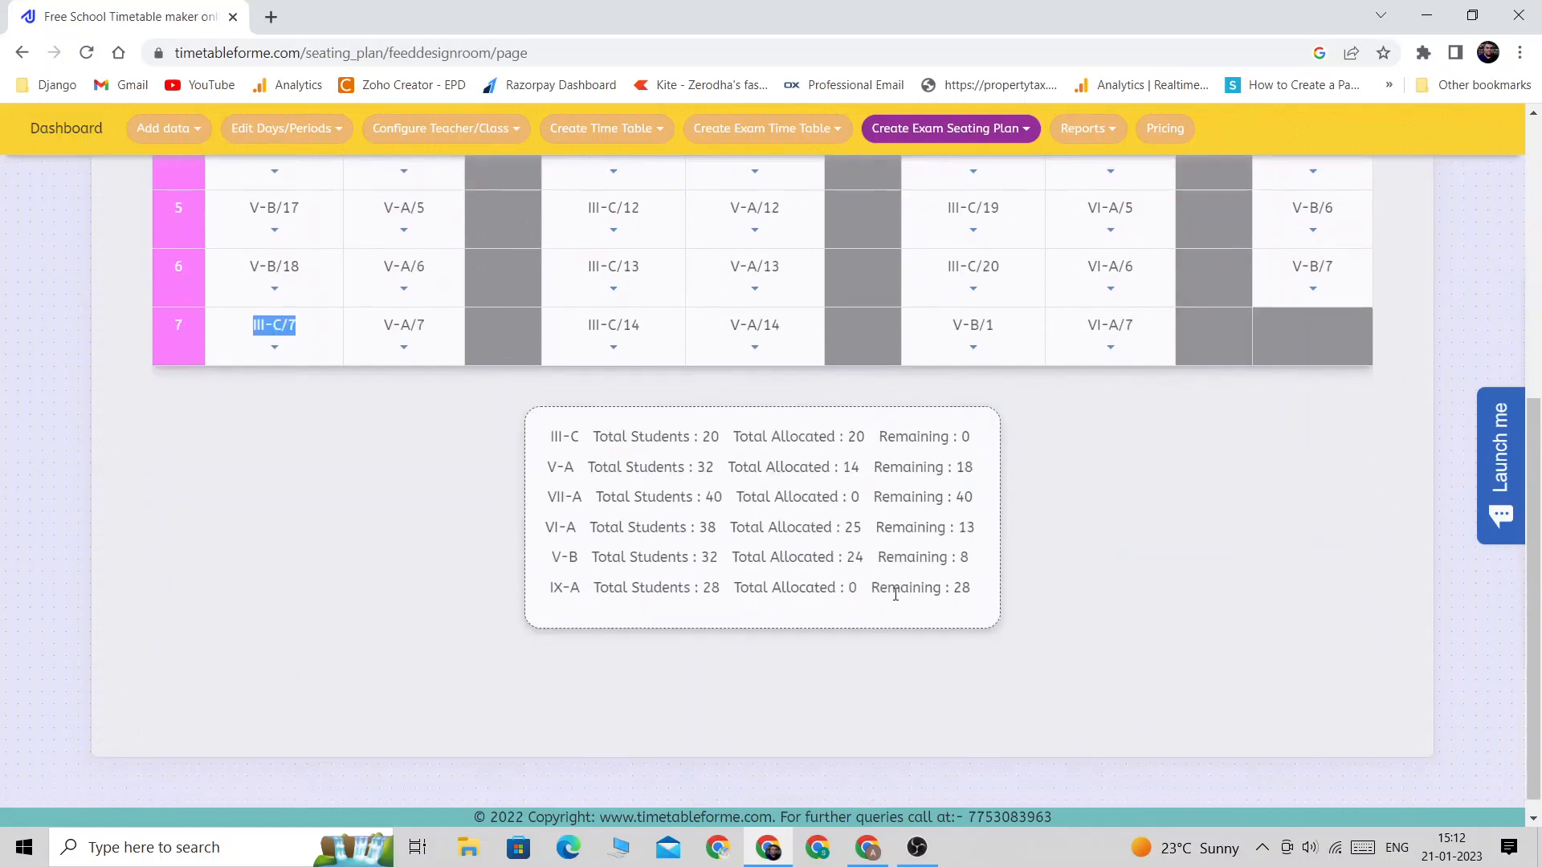
{"action": "double_click", "coordinate": [965, 436]}
{"action": "scroll", "coordinate": [967, 460], "scroll_direction": "up", "scroll_amount": 3}
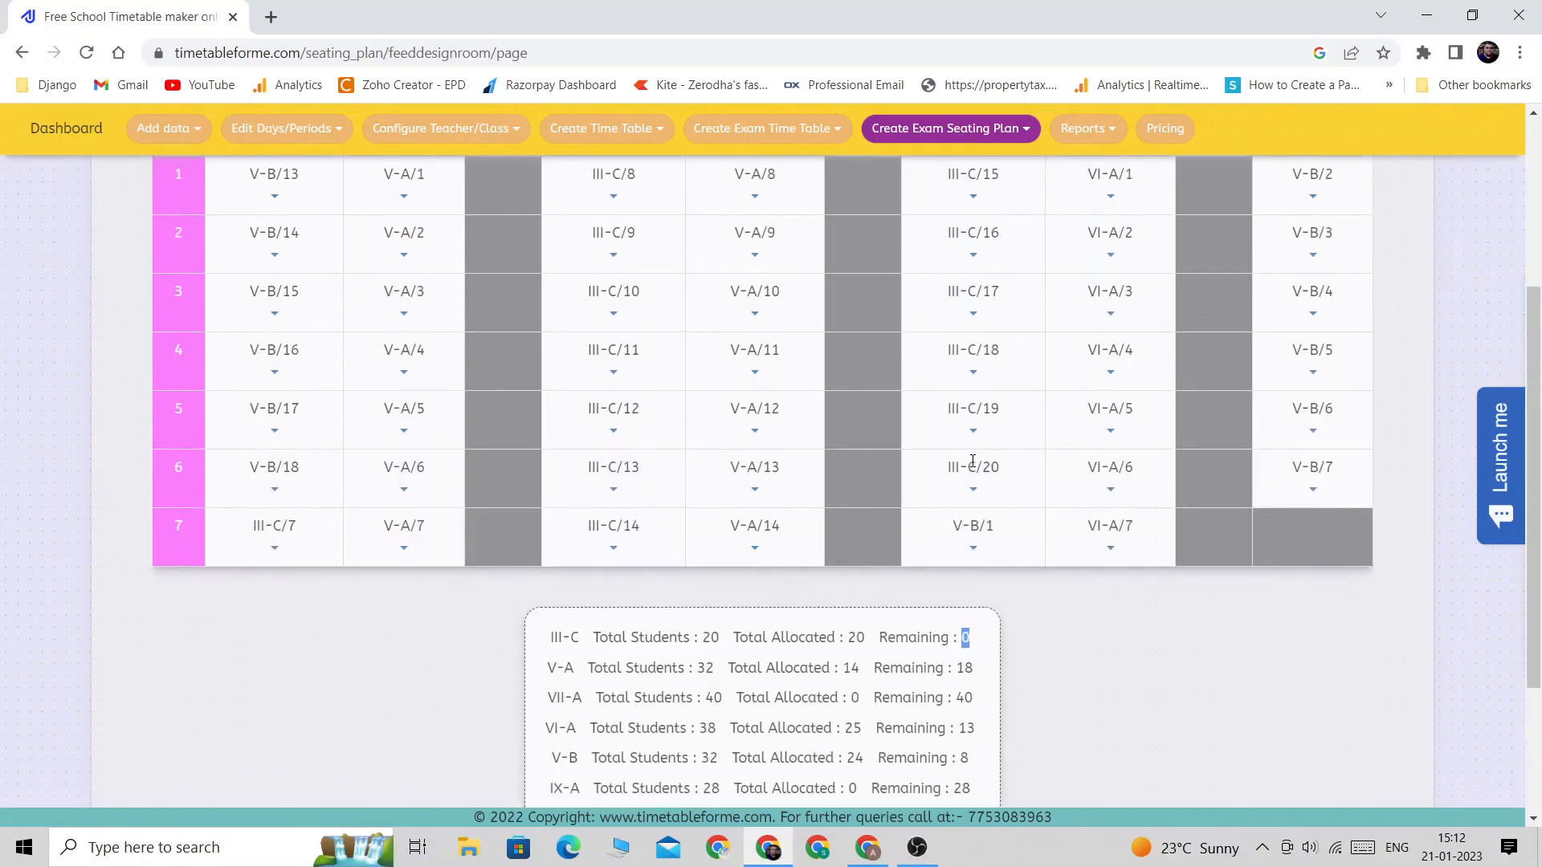
Export room 20's seating plan for the demo exam and open the downloaded spreadsheet.
{"action": "scroll", "coordinate": [973, 460], "scroll_direction": "up", "scroll_amount": 3}
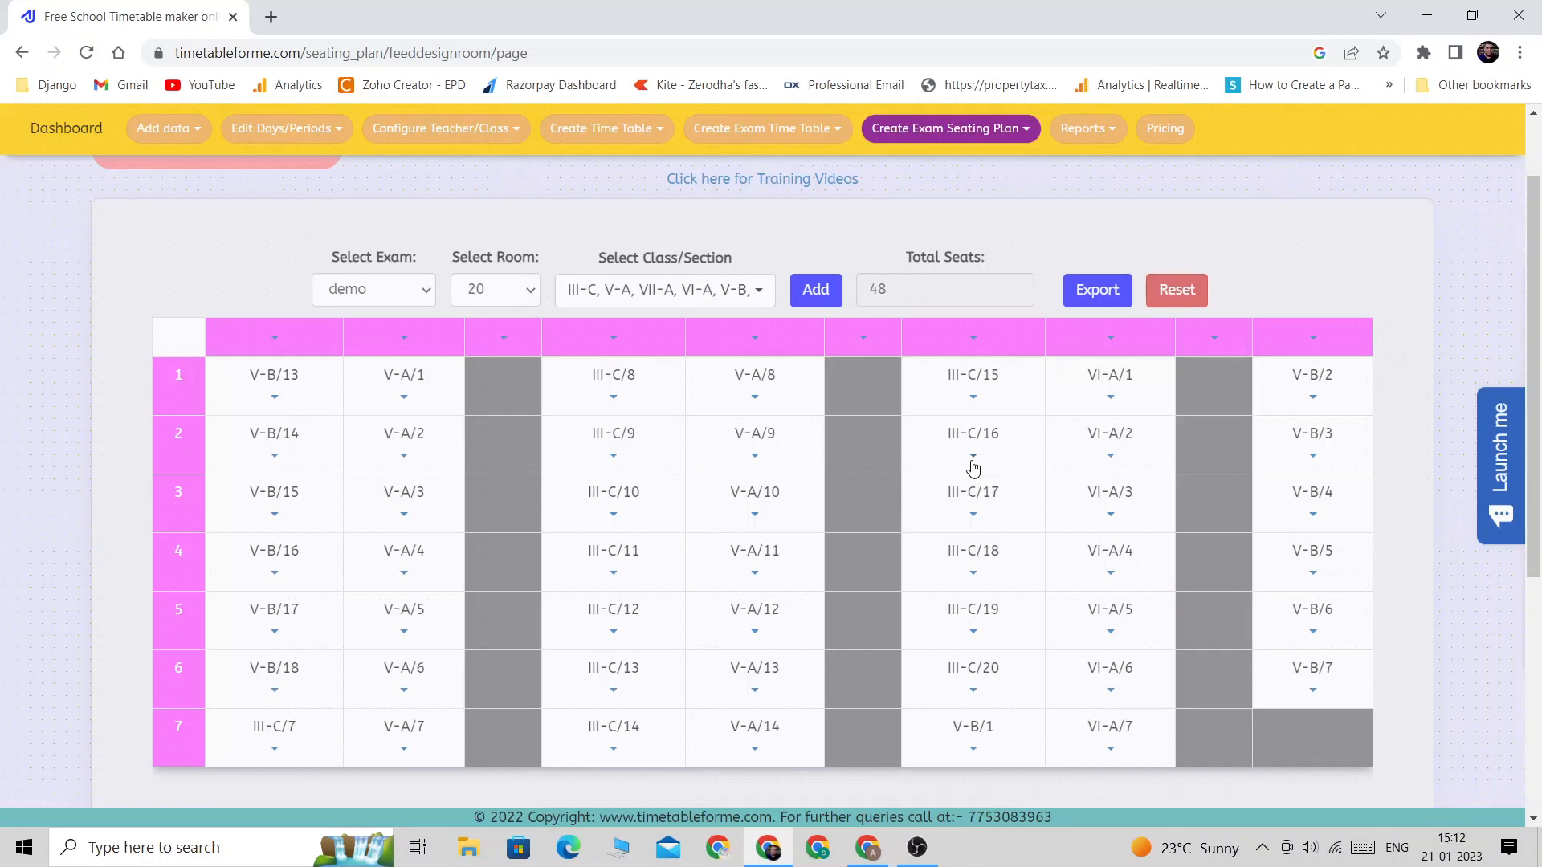
{"action": "left_click", "coordinate": [1097, 290]}
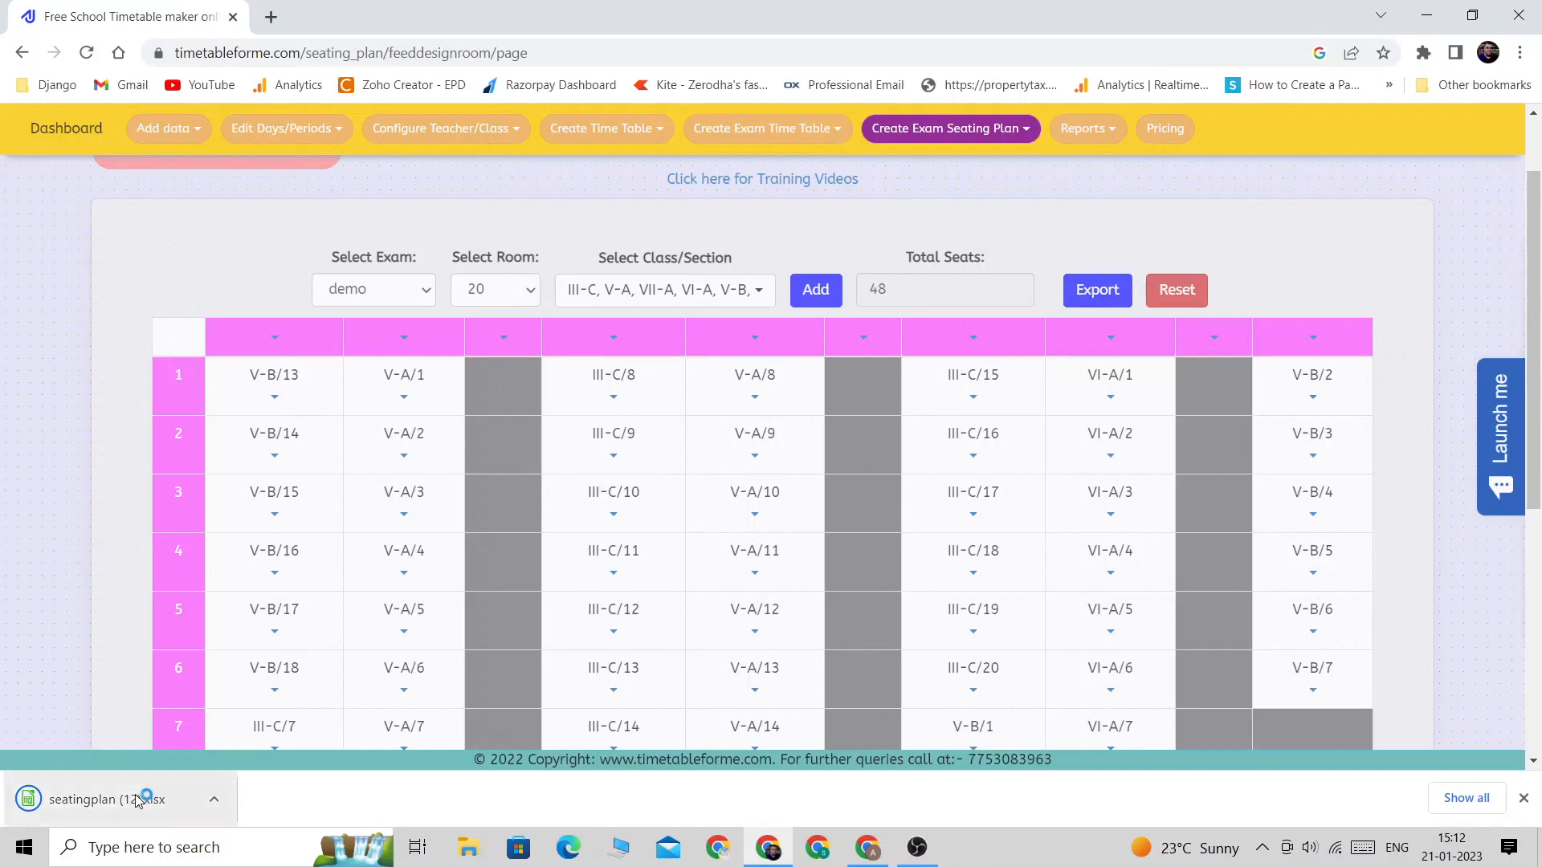
{"action": "left_click", "coordinate": [138, 797]}
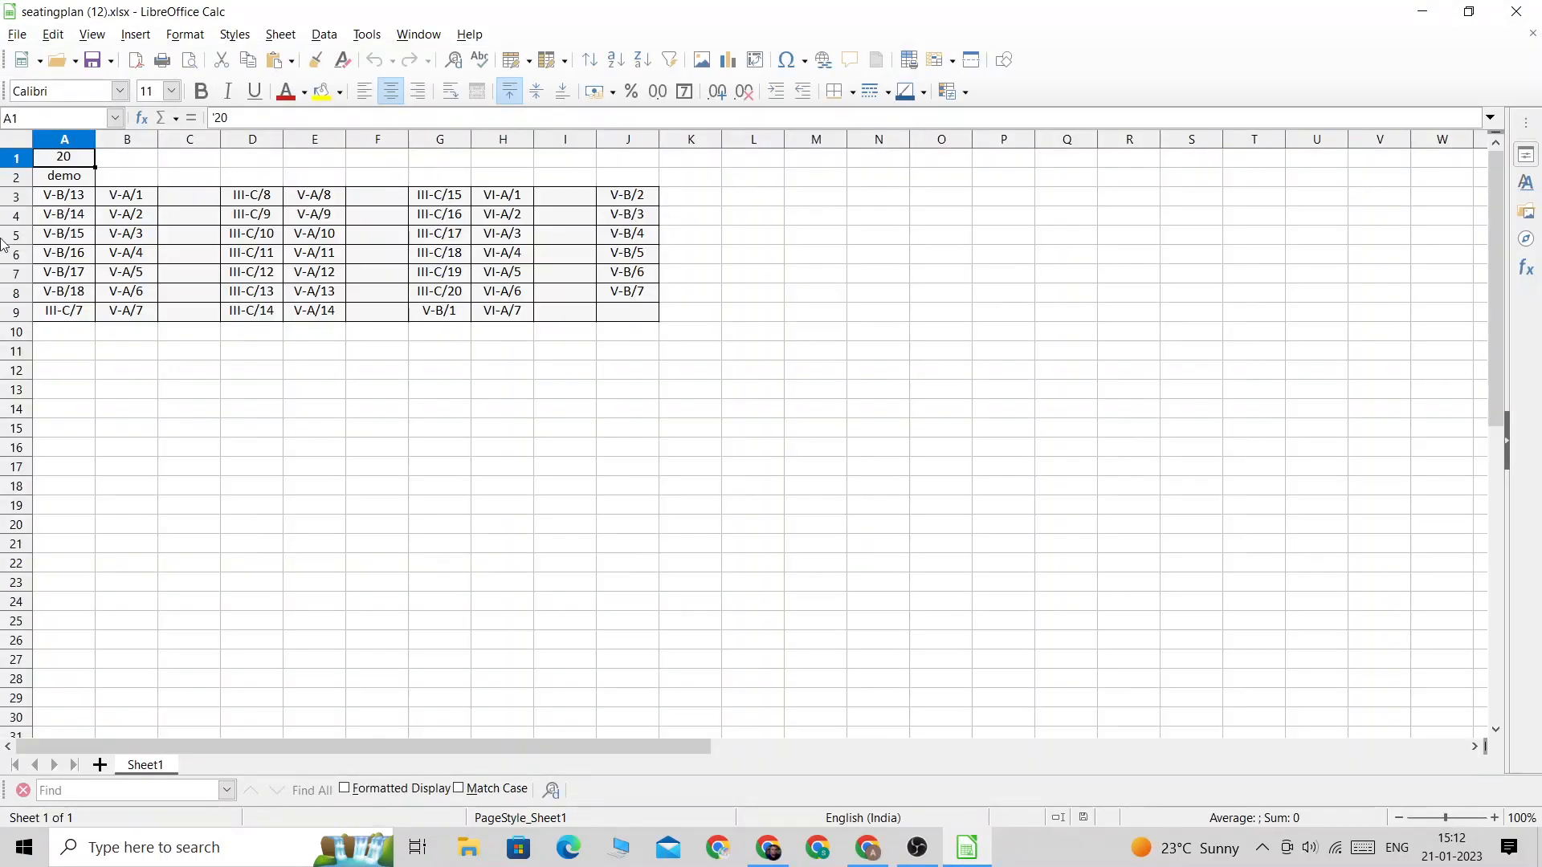
Examine the exported room 20 plan, checking the exam name cell and selecting the full seat grid A3:J9.
{"action": "left_click", "coordinate": [74, 182]}
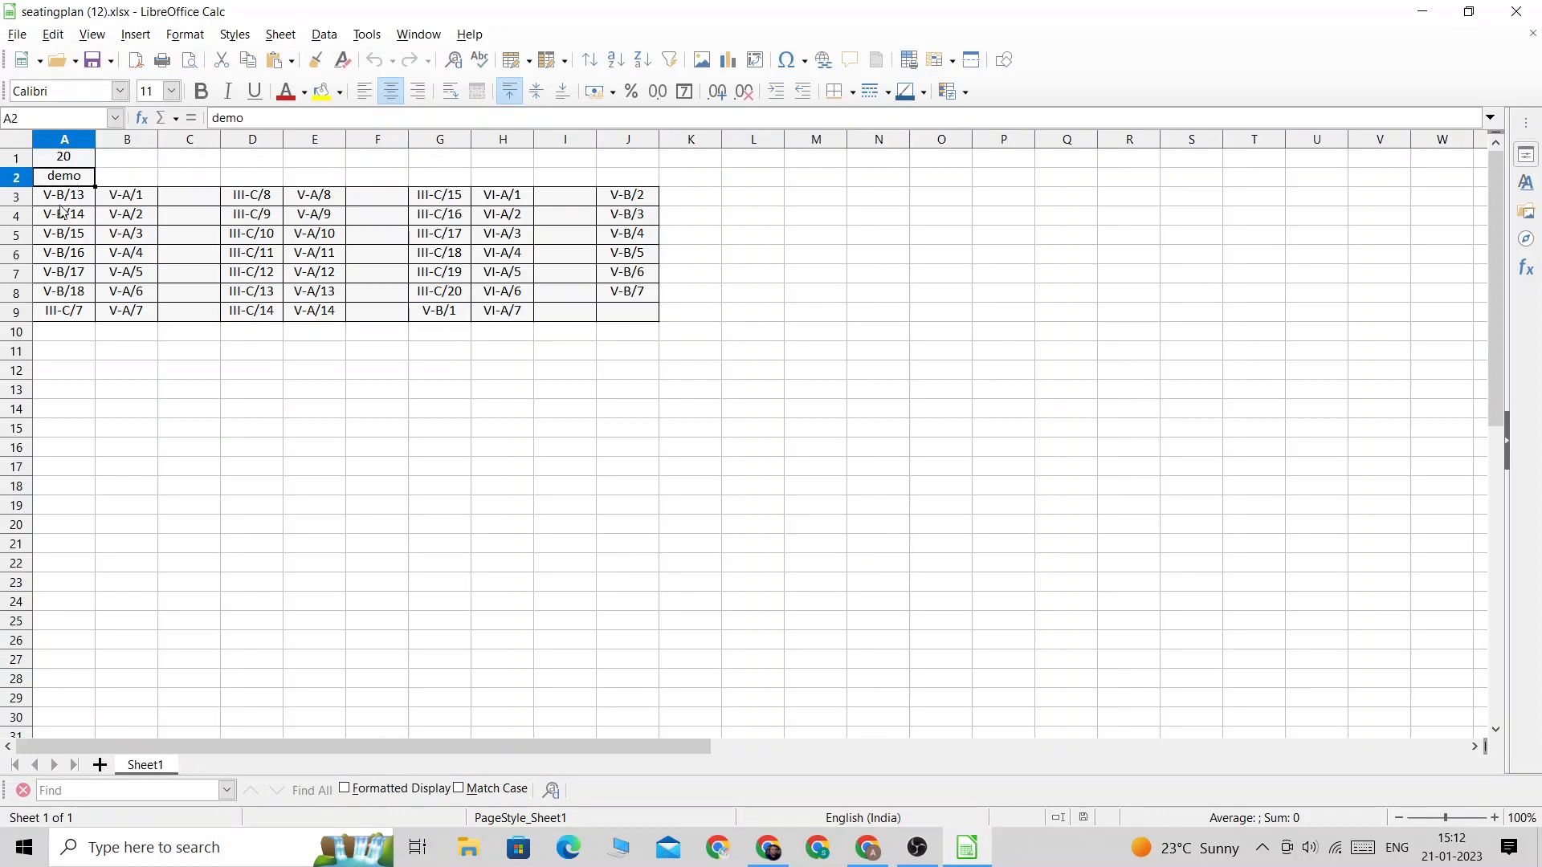
{"action": "left_click", "coordinate": [66, 201]}
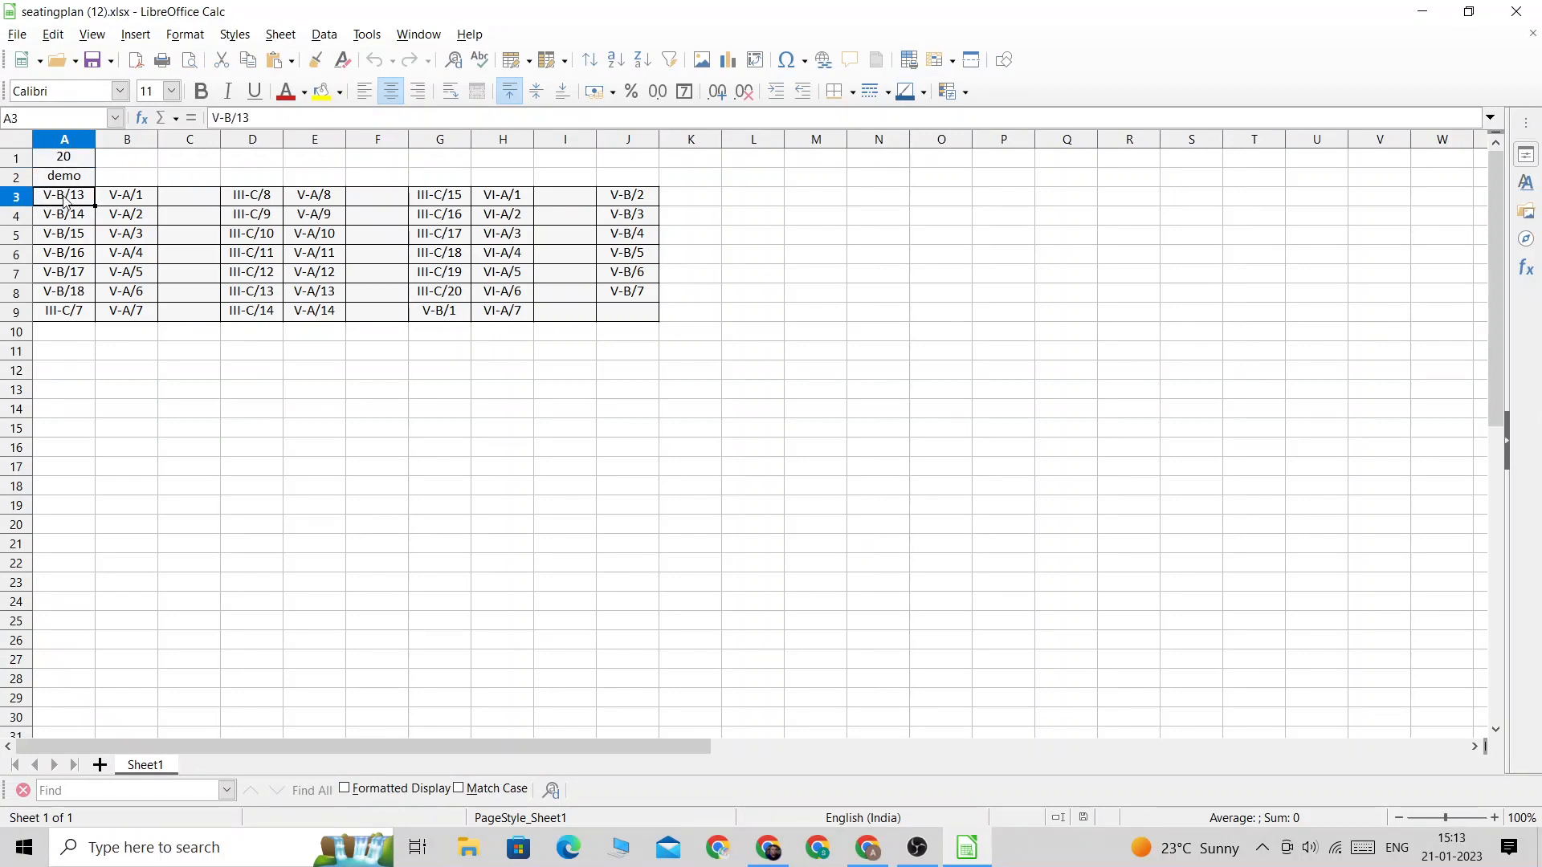
{"action": "key", "text": "shift+Right"}
{"action": "key", "text": "shift+Right"}
{"action": "key", "text": "shift+Right"}
{"action": "key", "text": "shift+Right"}
{"action": "key", "text": "shift+Right"}
{"action": "key", "text": "shift+Right"}
{"action": "key", "text": "shift+Right"}
{"action": "key", "text": "shift+Right"}
{"action": "key", "text": "shift+Right"}
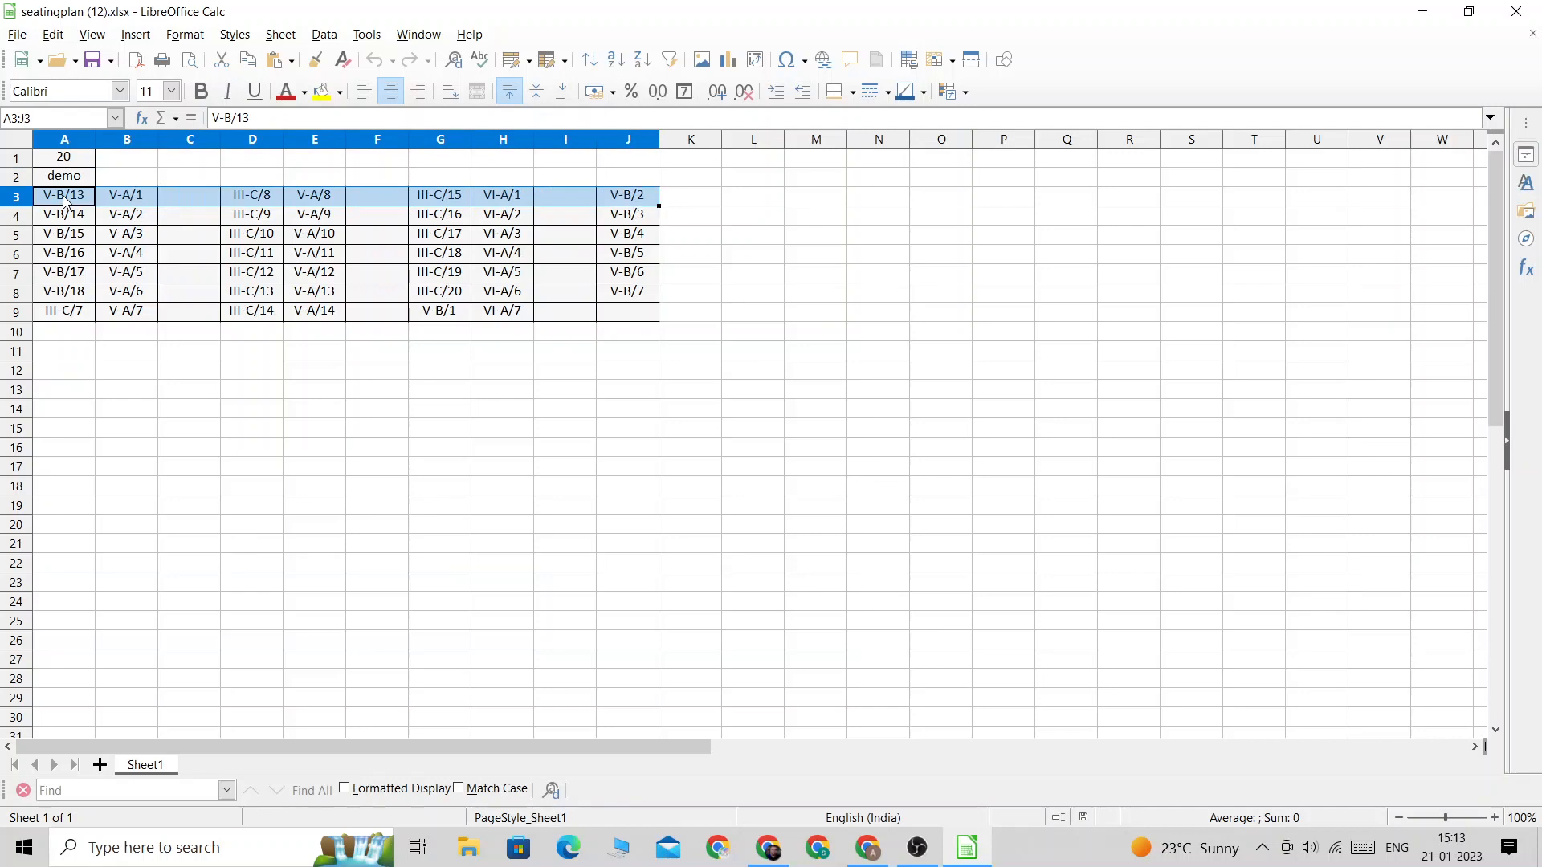
{"action": "key", "text": "shift+Down"}
{"action": "key", "text": "shift+Down"}
{"action": "key", "text": "shift+Down"}
{"action": "key", "text": "shift+Down"}
{"action": "key", "text": "shift+Down"}
{"action": "key", "text": "shift+Down"}
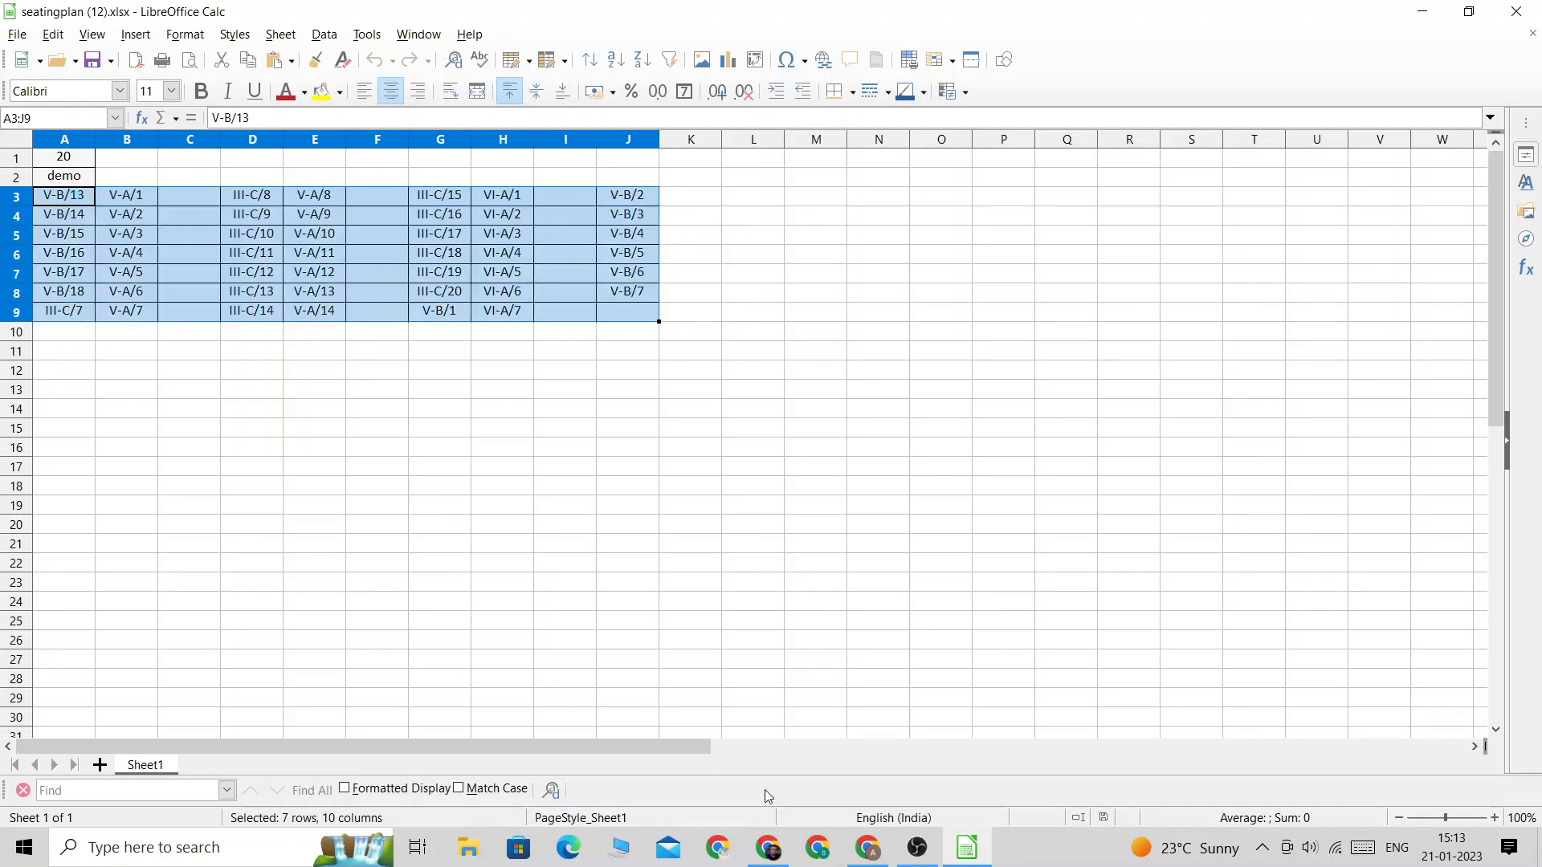
Switch back to the seating plan page in Chrome, export room 21's plan and open the downloaded spreadsheet.
{"action": "left_click", "coordinate": [775, 851]}
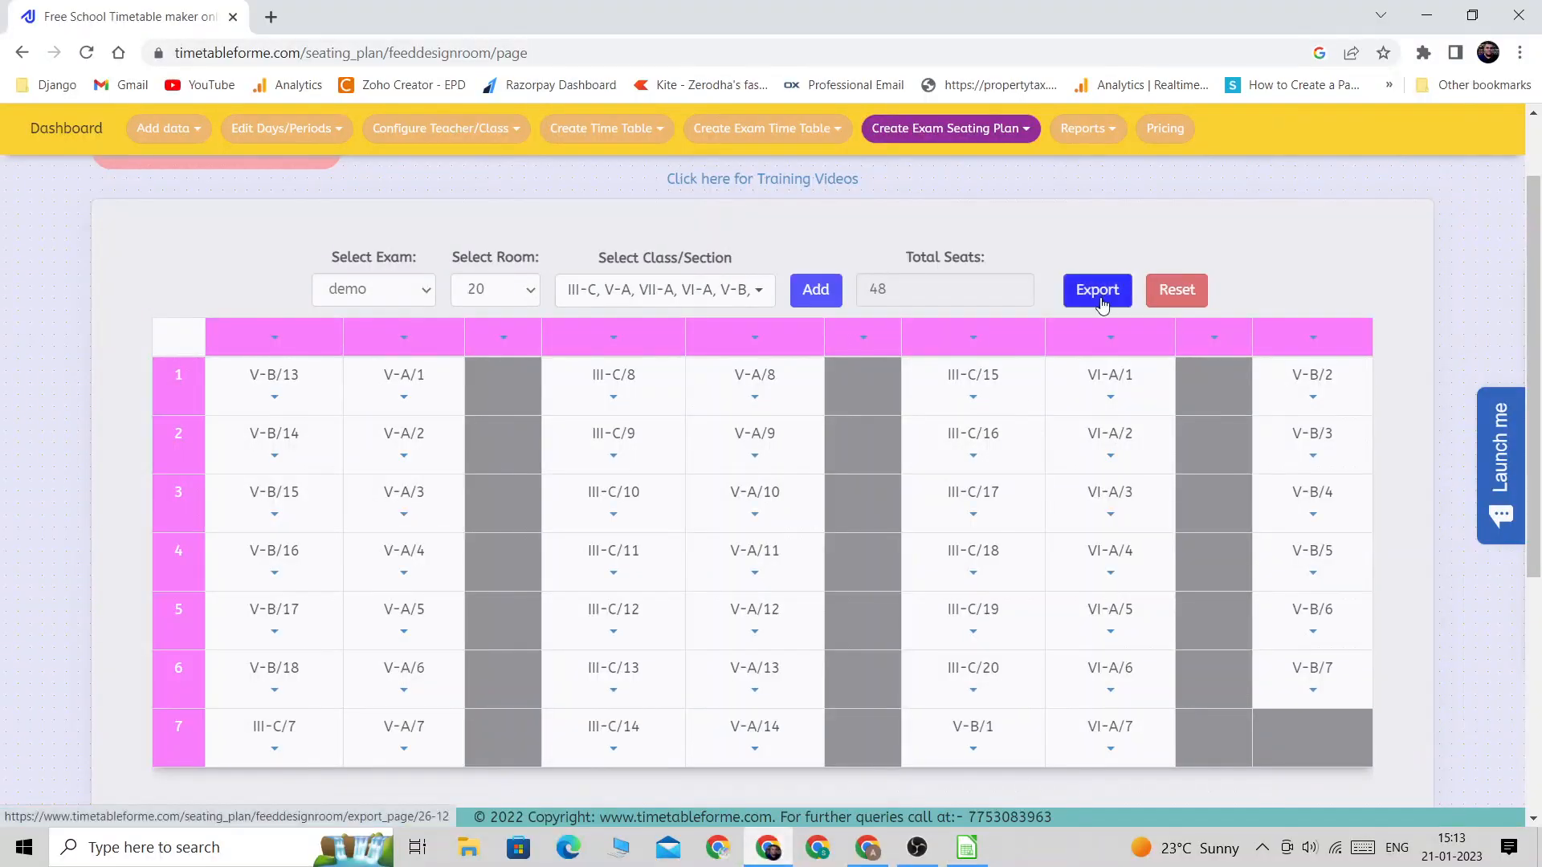
{"action": "left_click", "coordinate": [517, 294]}
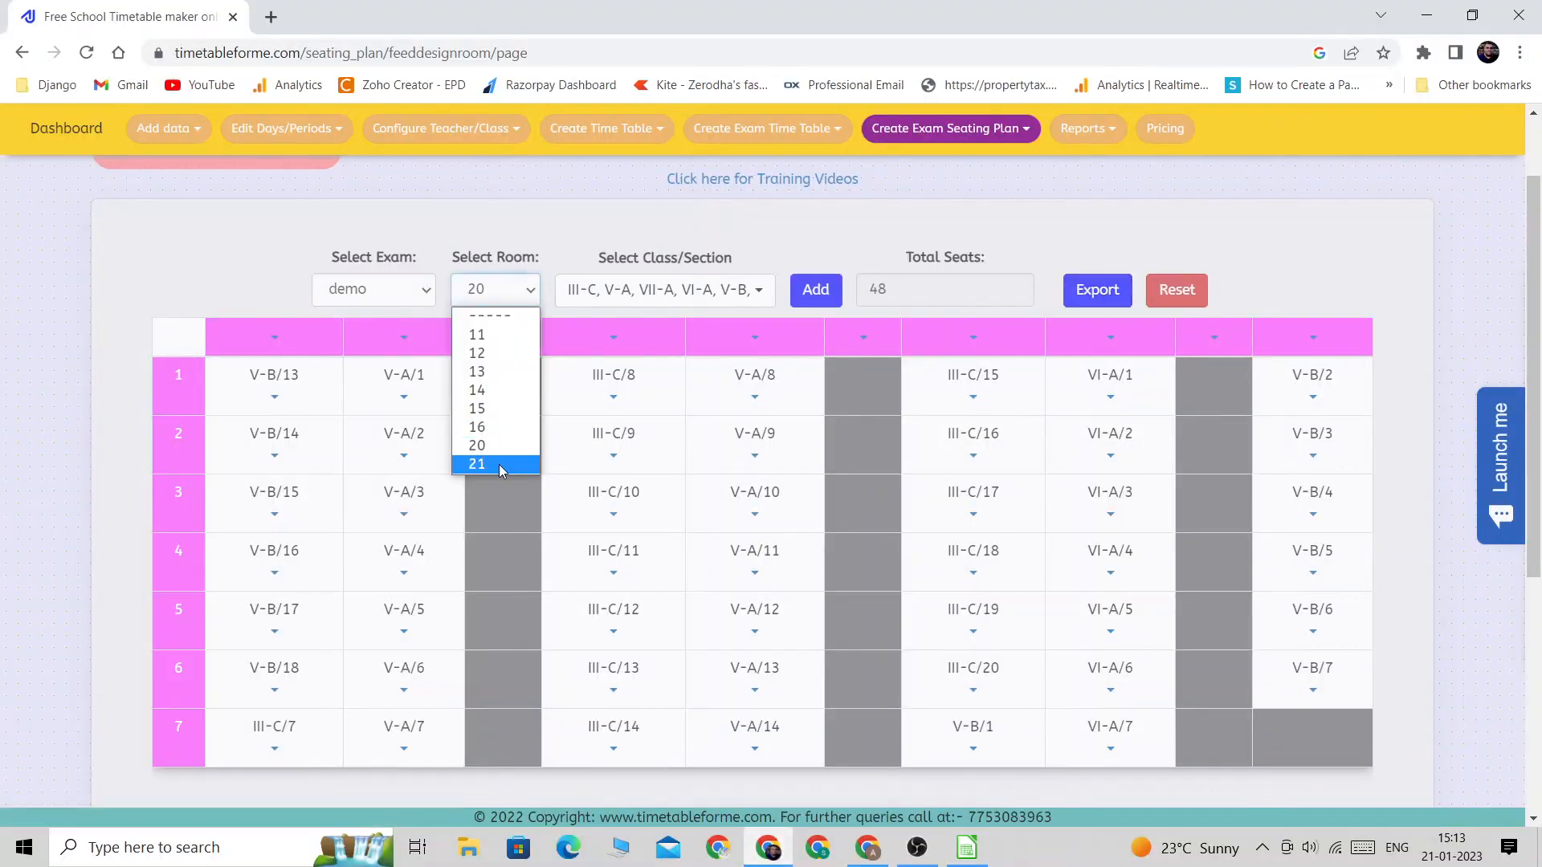
{"action": "left_click", "coordinate": [499, 464]}
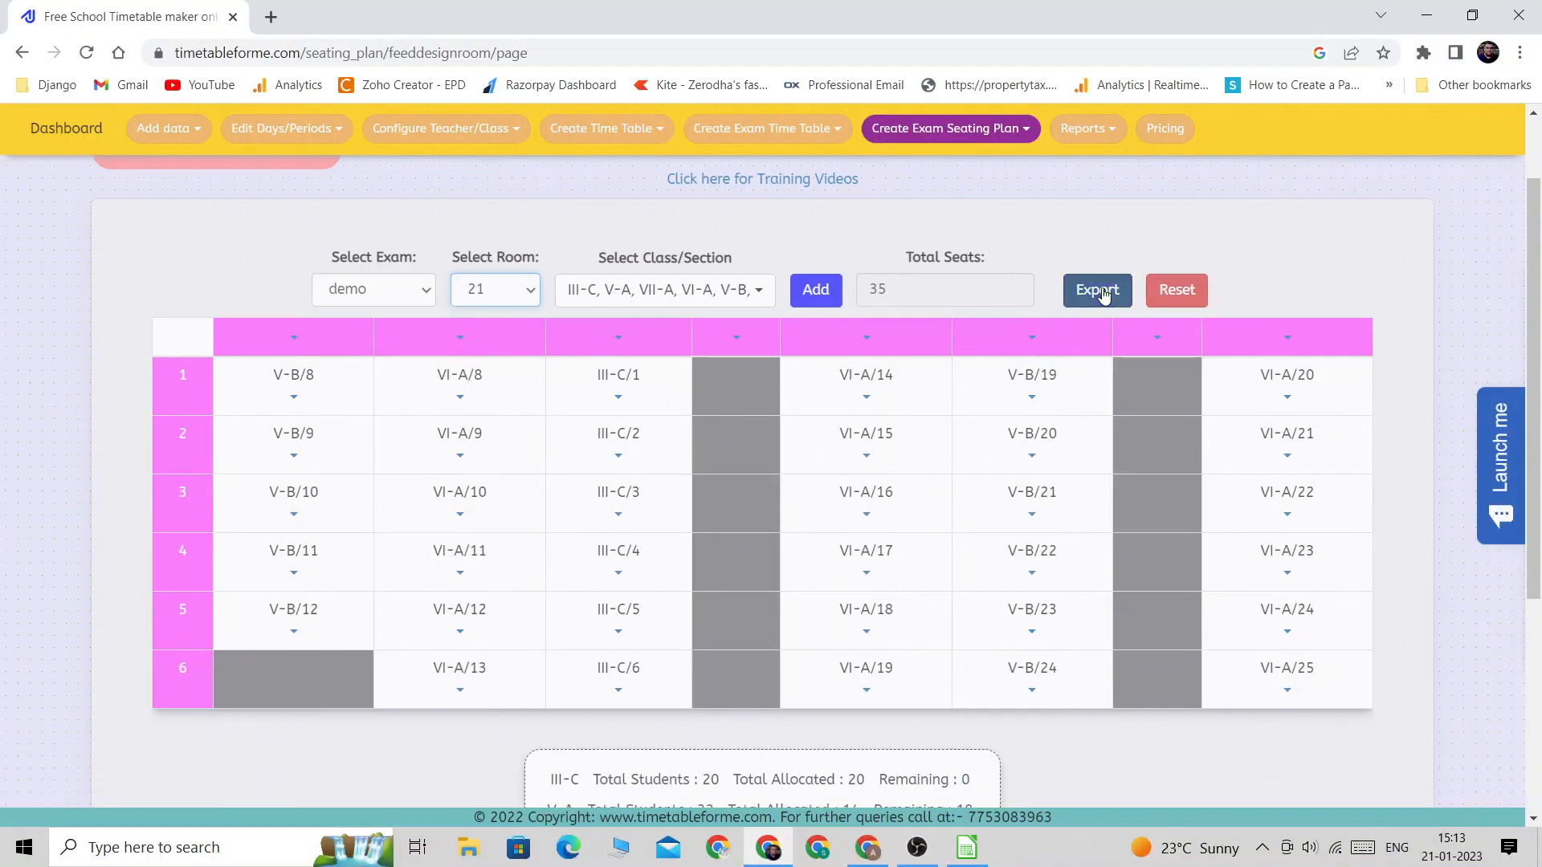
{"action": "left_click", "coordinate": [1097, 290]}
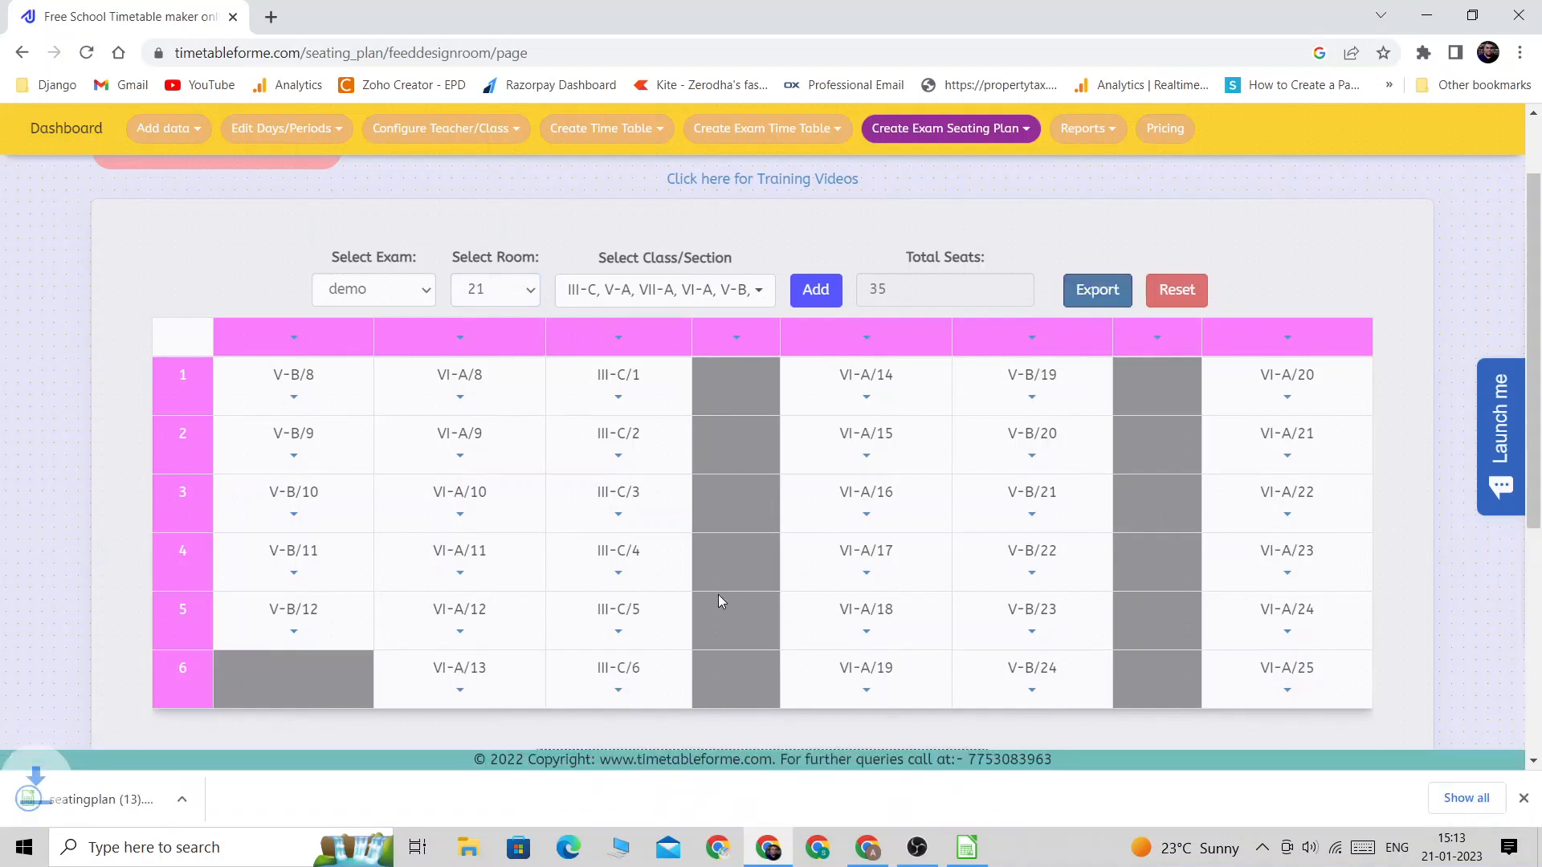
{"action": "left_click", "coordinate": [137, 799]}
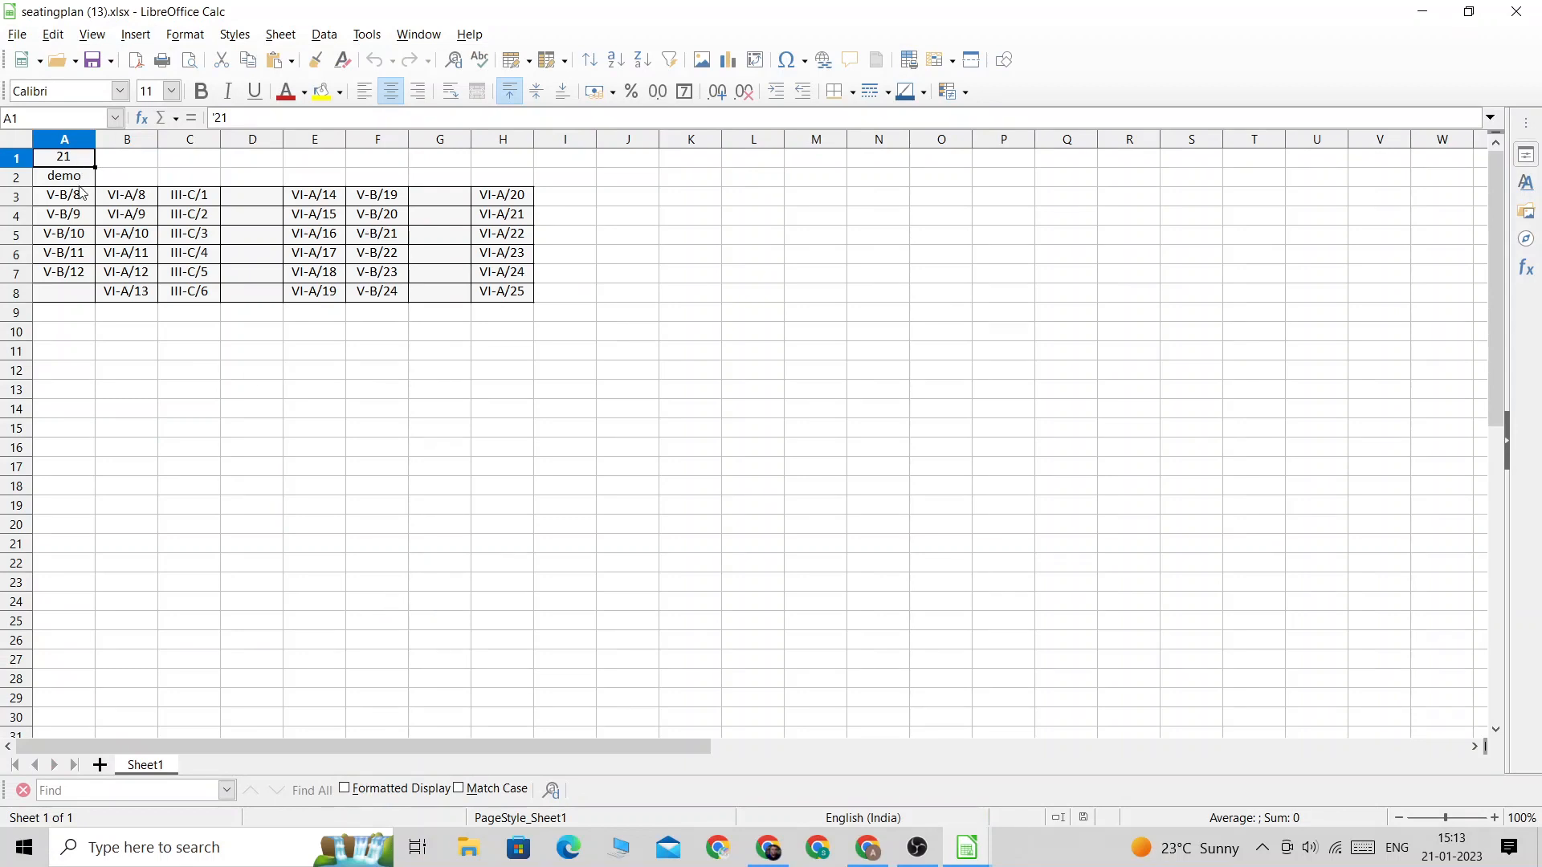
Examine the exported room 21 seats across the first grid row, and return to the seating plan page in Chrome.
{"action": "left_click", "coordinate": [78, 221]}
{"action": "left_click", "coordinate": [87, 199]}
{"action": "left_click", "coordinate": [116, 201]}
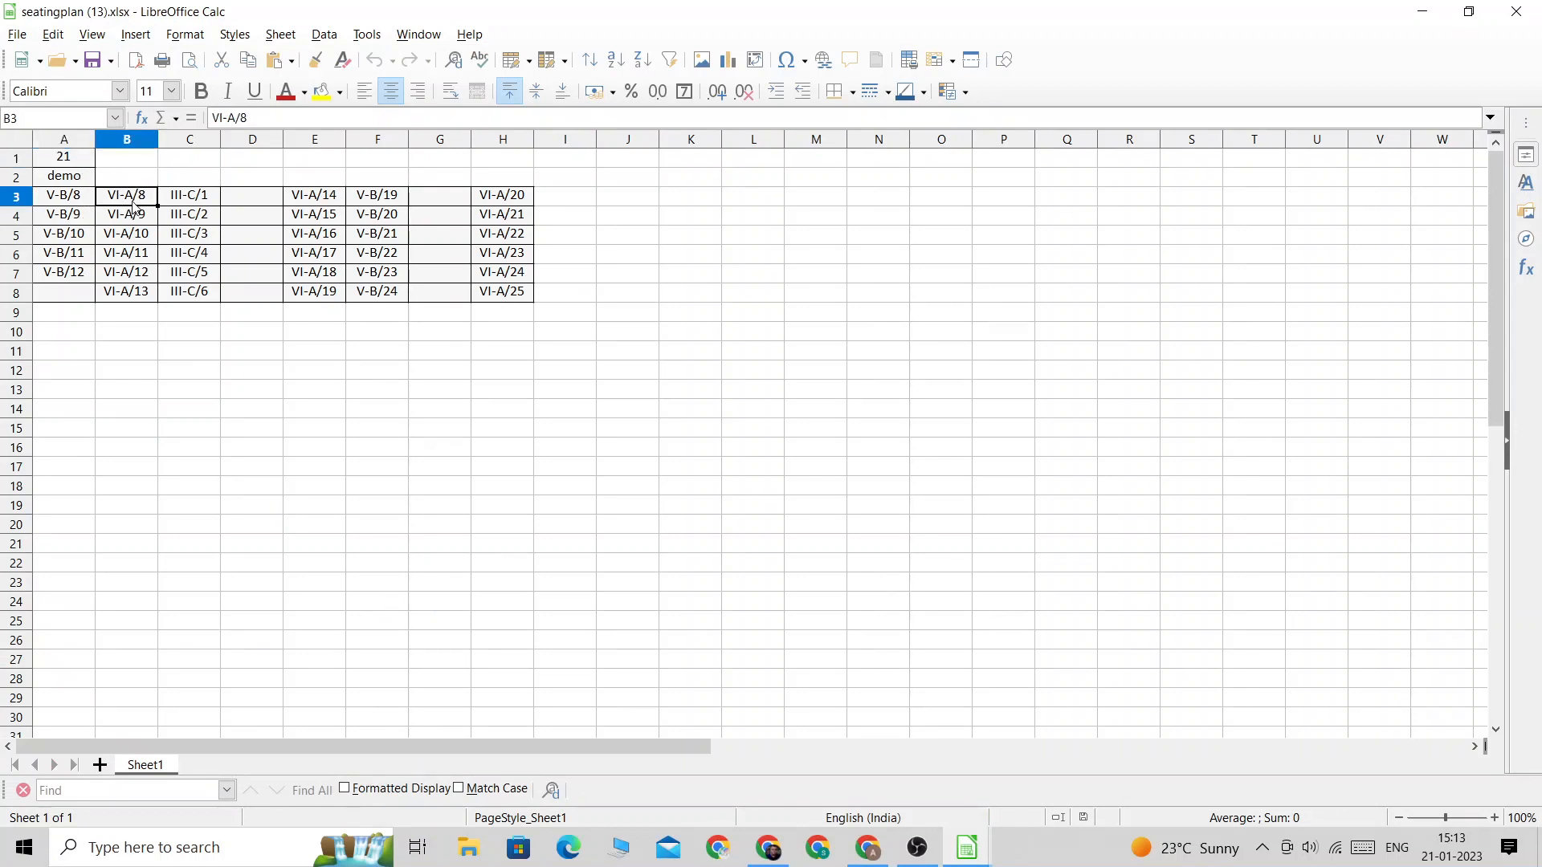
{"action": "left_click", "coordinate": [192, 202]}
{"action": "left_click", "coordinate": [248, 205]}
{"action": "left_click", "coordinate": [331, 203]}
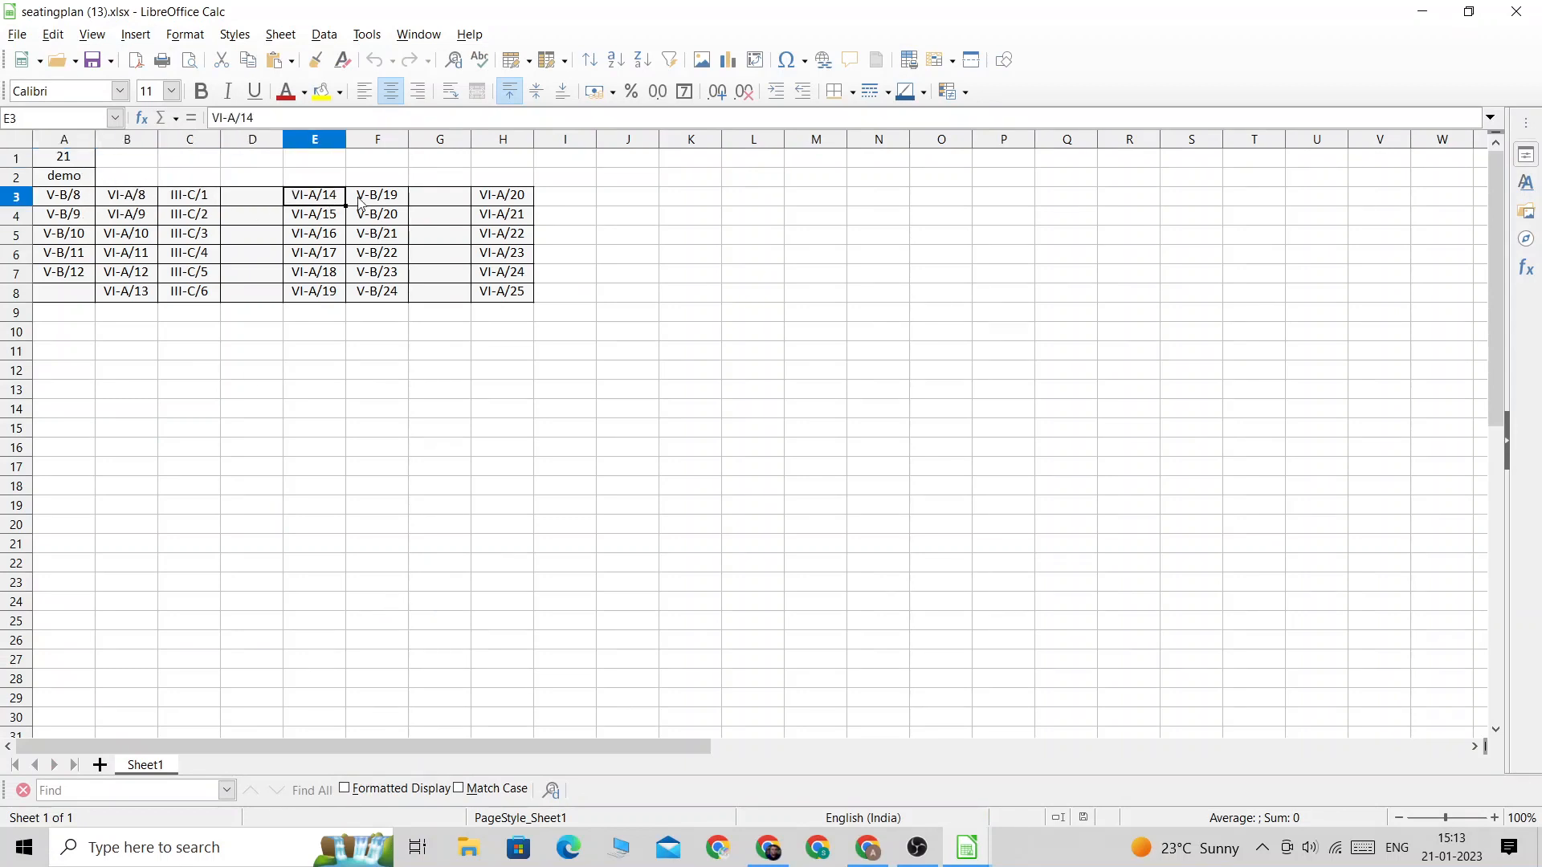
{"action": "left_click", "coordinate": [362, 205]}
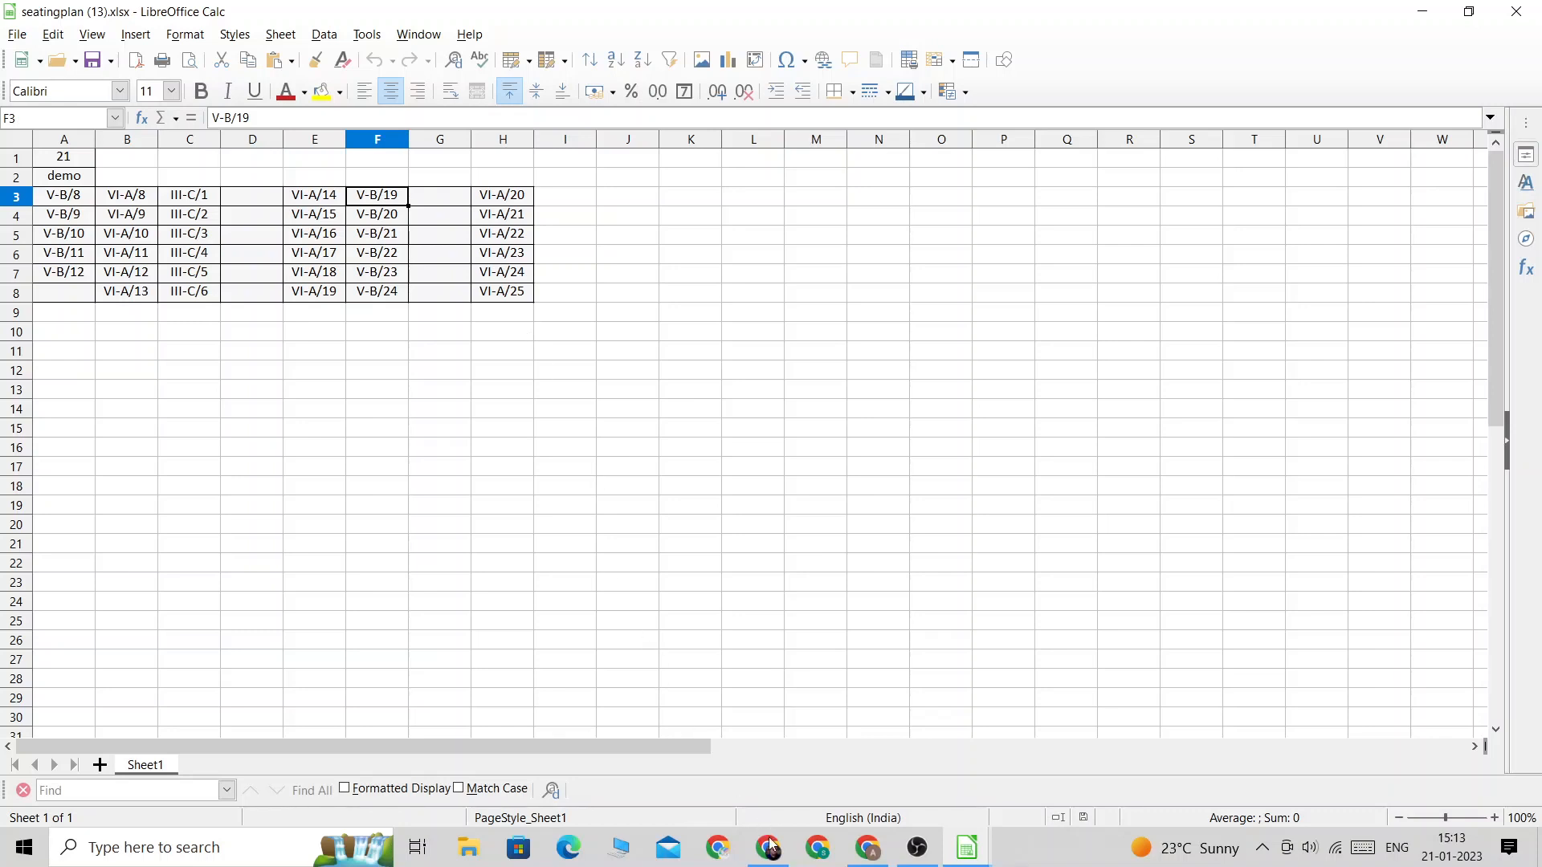
{"action": "key", "text": "alt+Tab"}
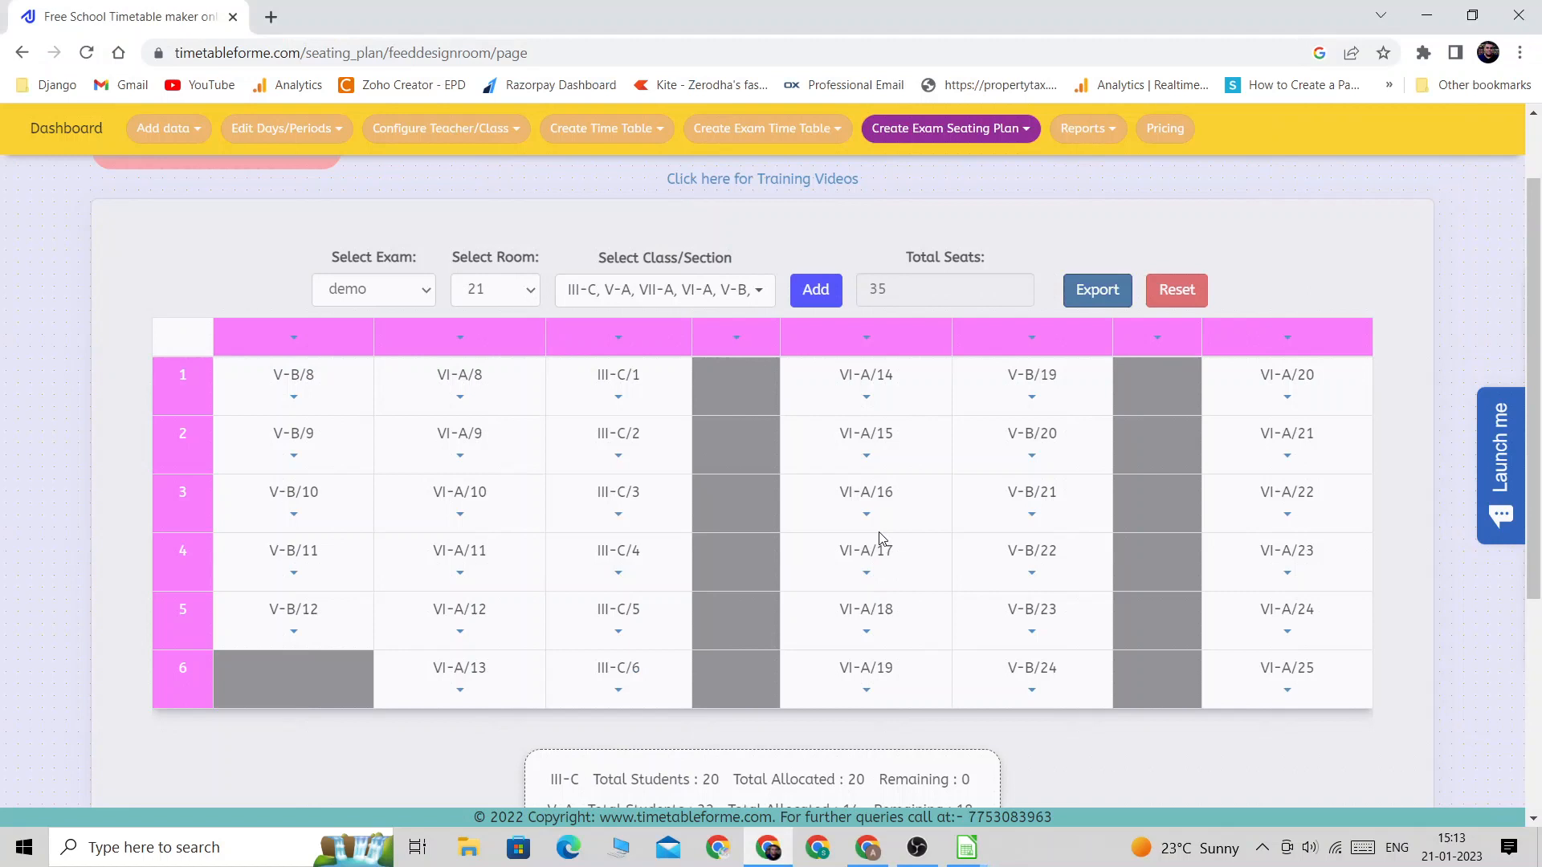